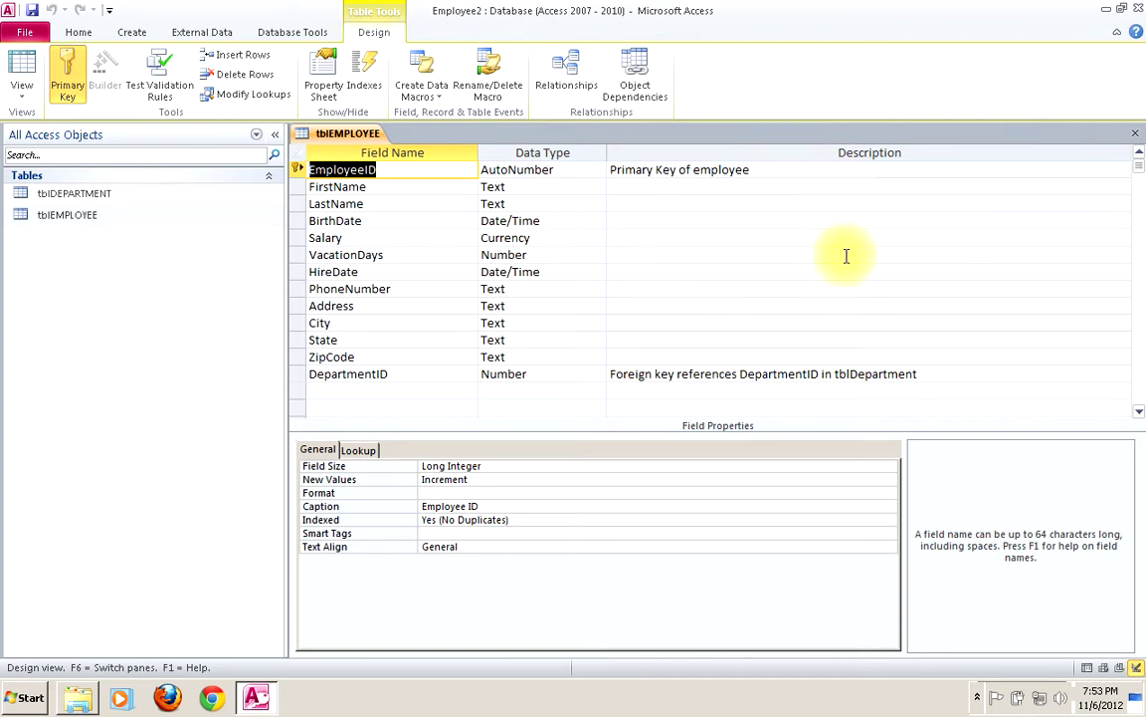
Step: Select the DepartmentID field in tblEMPLOYEE's design to view its Long Integer, required properties
{"action": "left_click", "coordinate": [397, 375]}
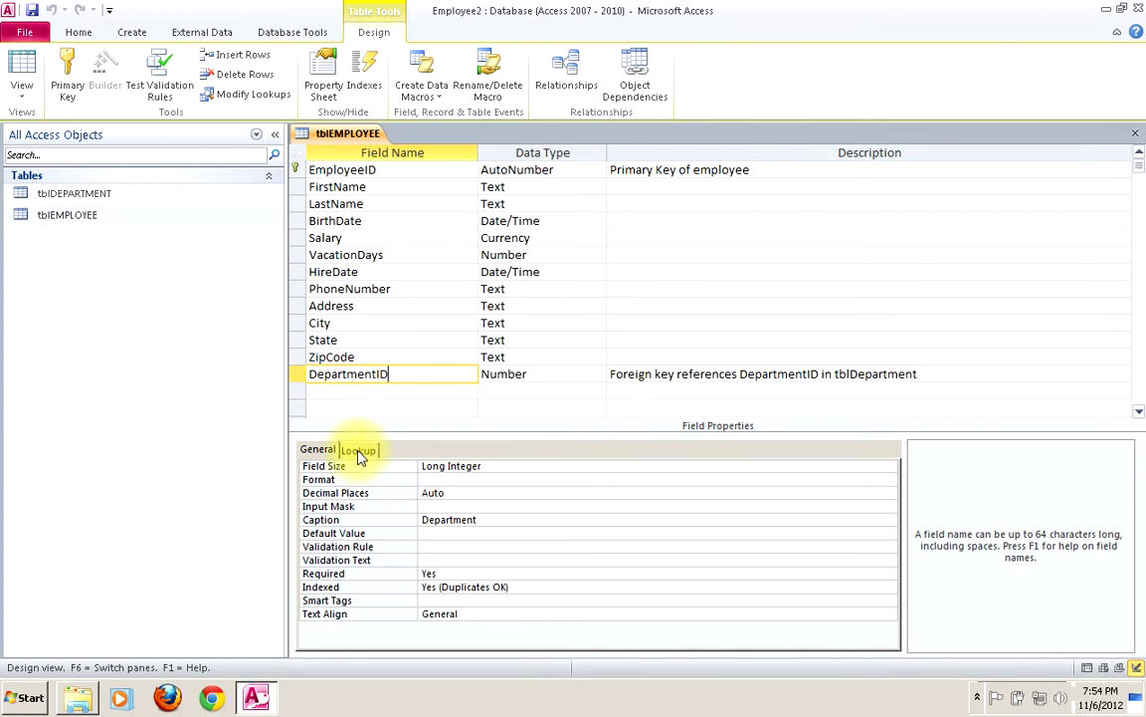
{"action": "left_click", "coordinate": [20, 61]}
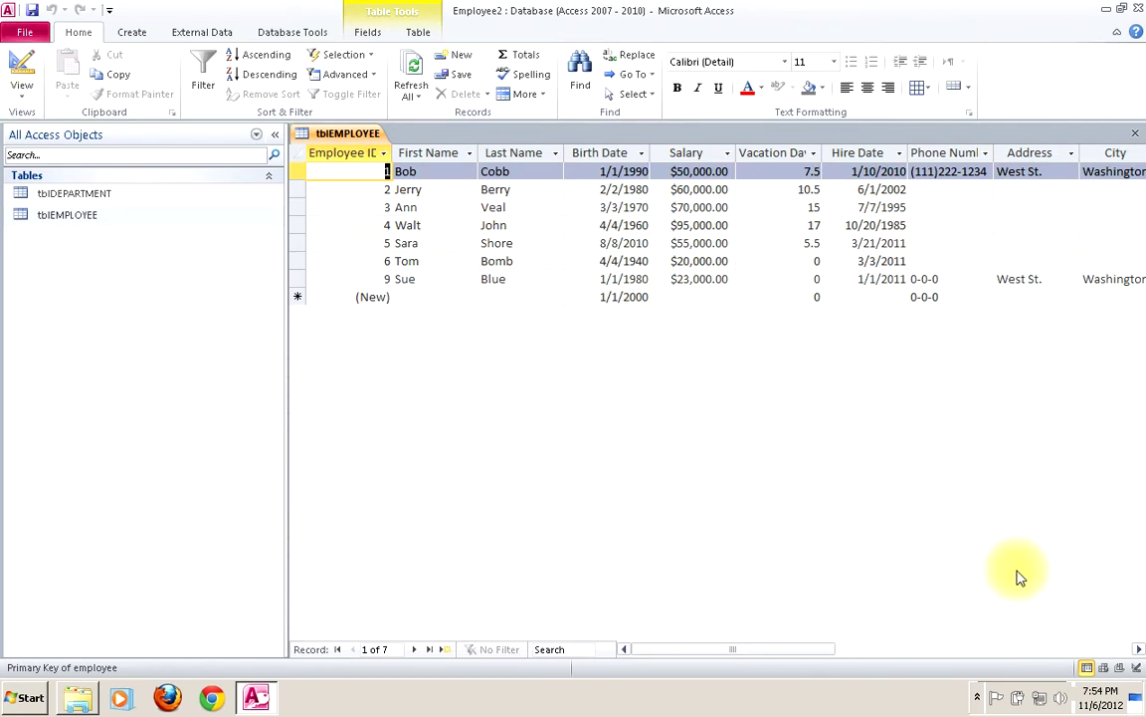
{"action": "left_click", "coordinate": [1104, 648]}
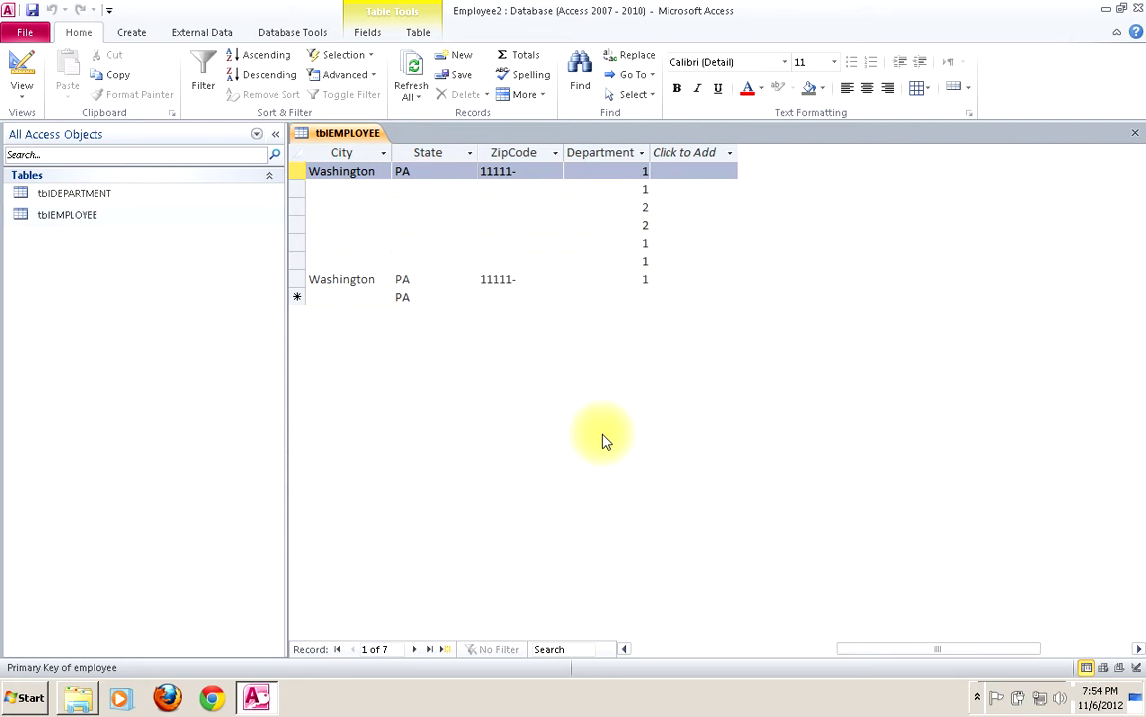
{"action": "left_click", "coordinate": [26, 65]}
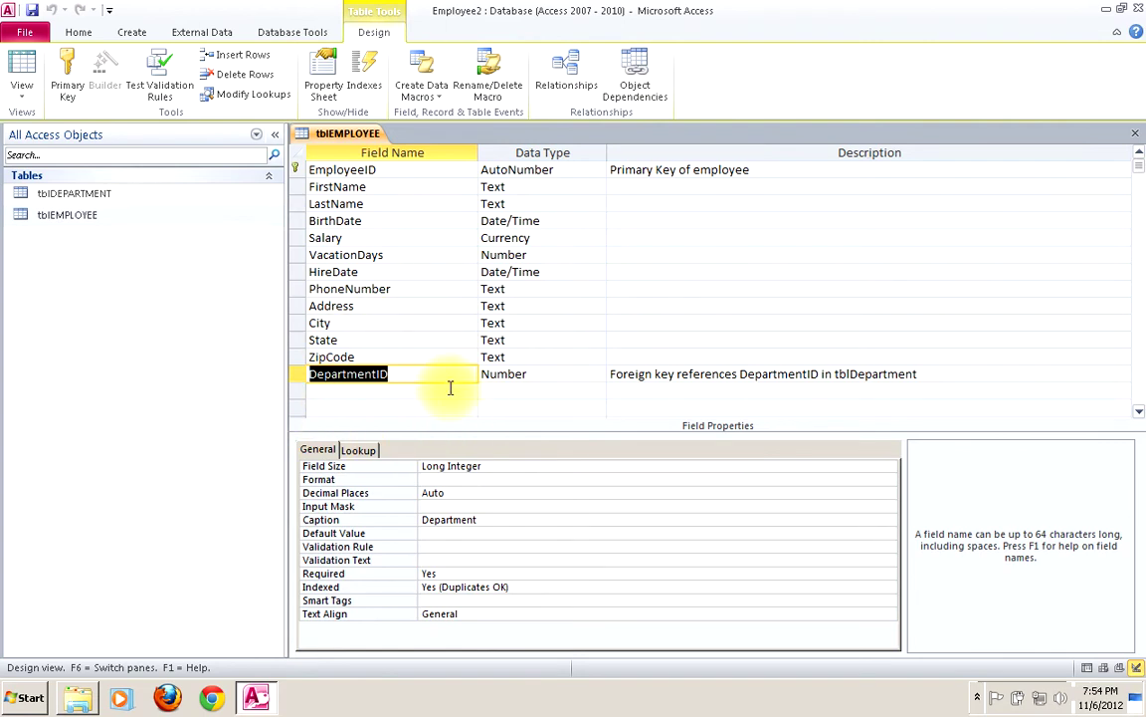
Step: Set DepartmentID's lookup Display Control to Combo Box
{"action": "left_click", "coordinate": [366, 451]}
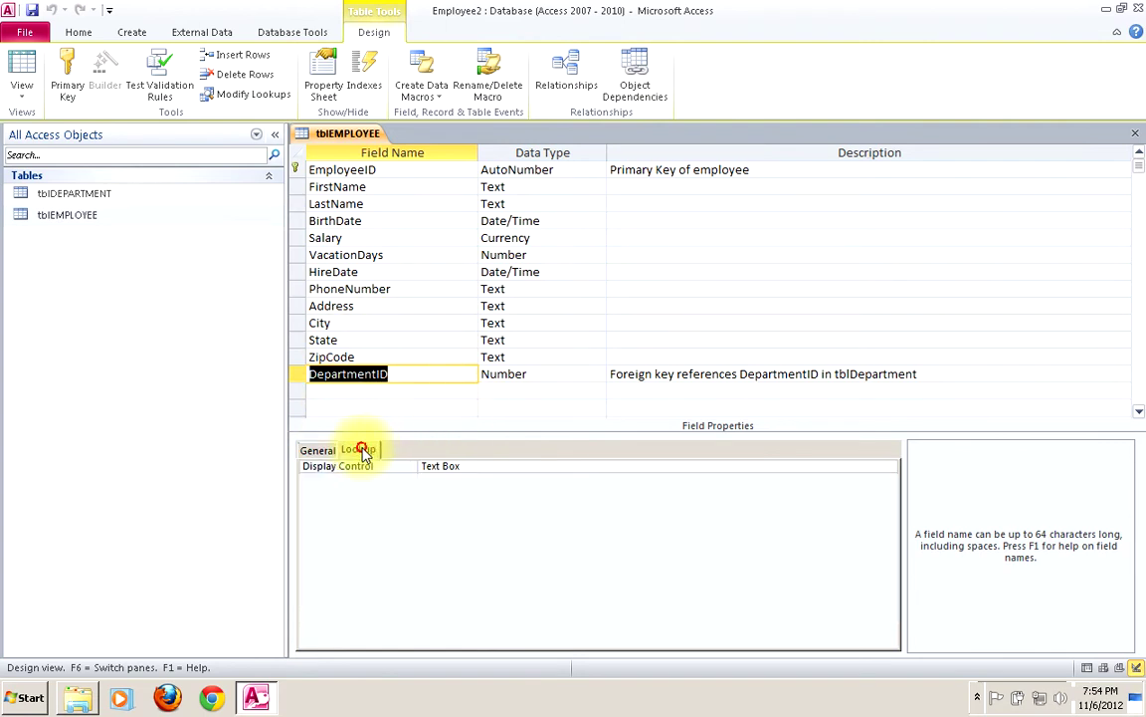
{"action": "left_click", "coordinate": [498, 467]}
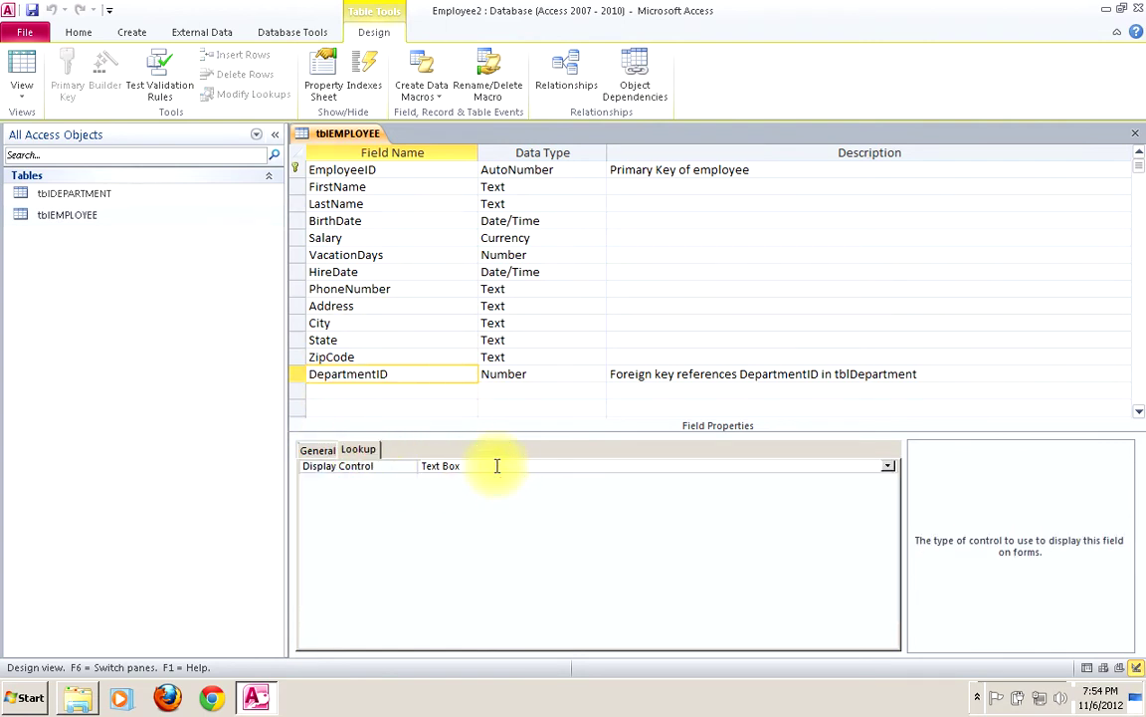
{"action": "left_click", "coordinate": [888, 465]}
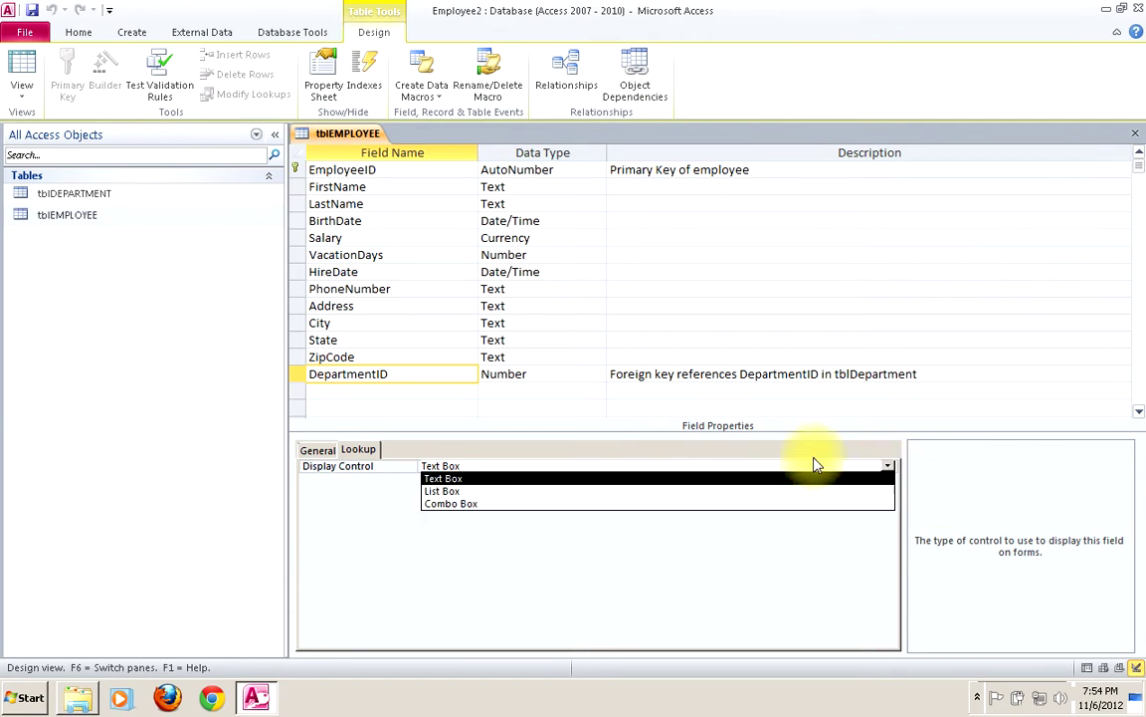
{"action": "left_click", "coordinate": [487, 505]}
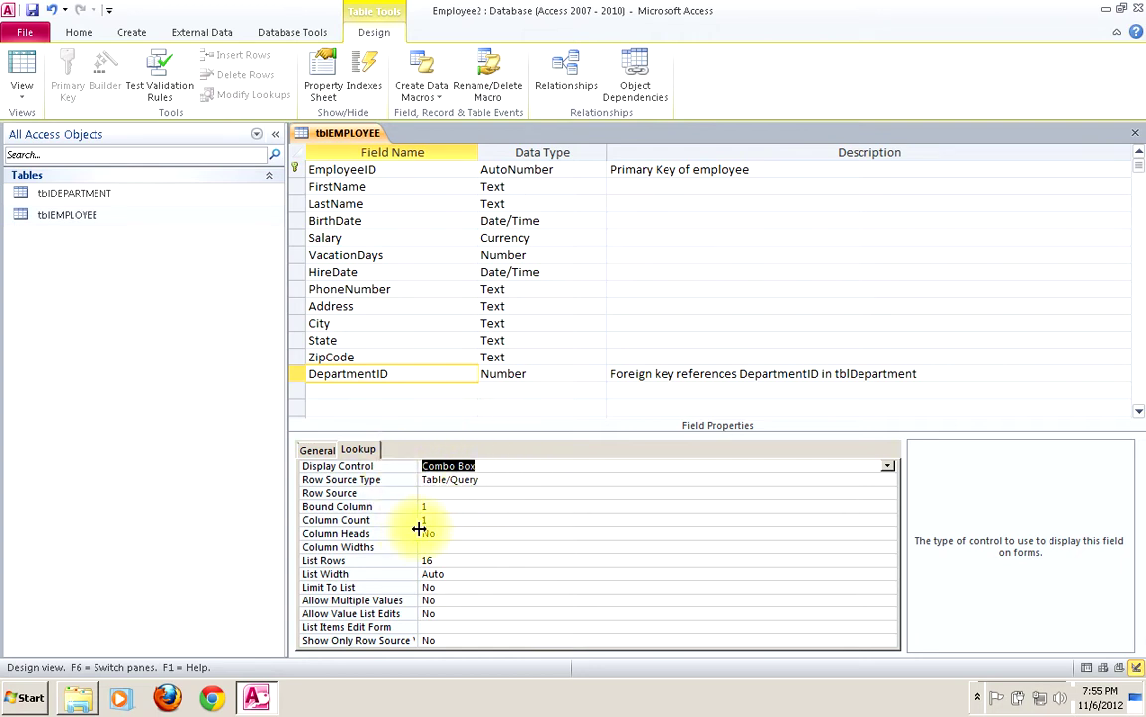
Step: Set the combo box Row Source to tblDEPARTMENT
{"action": "left_click", "coordinate": [435, 492]}
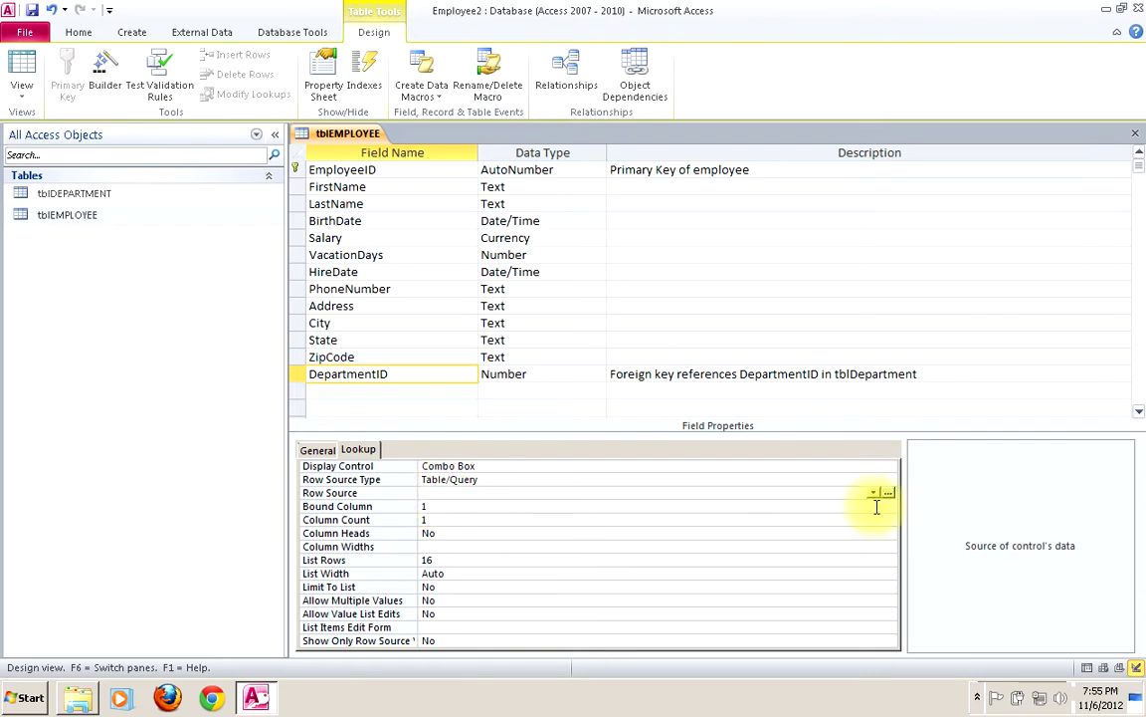
{"action": "left_click", "coordinate": [873, 494]}
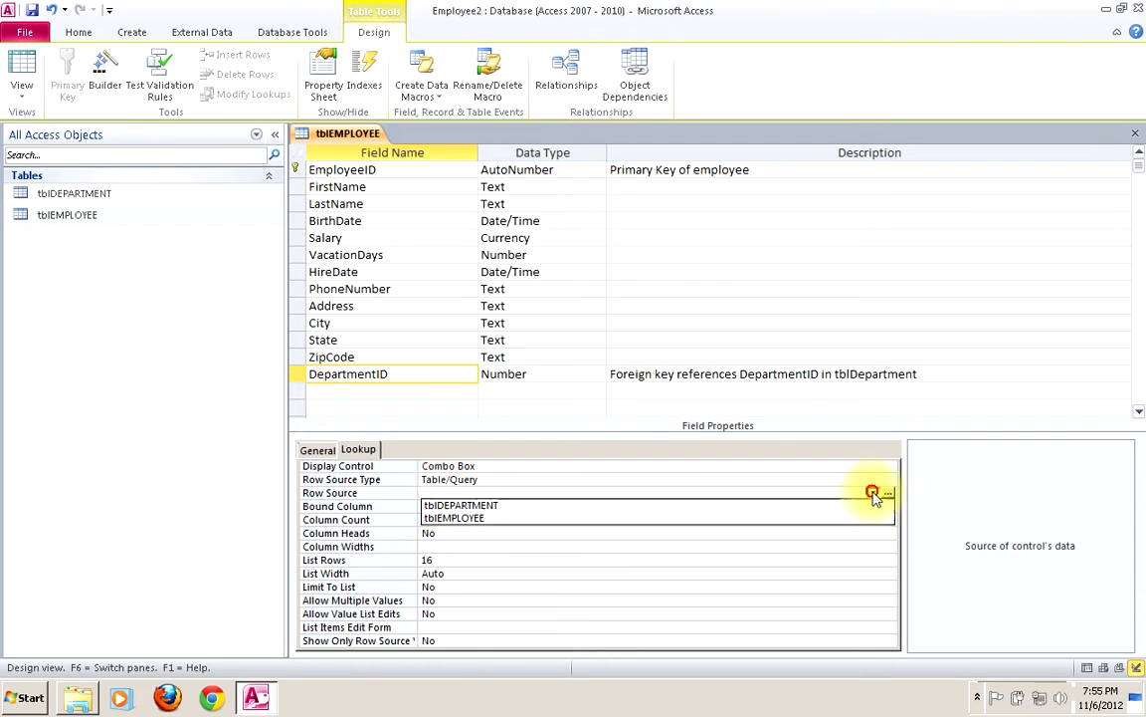
{"action": "left_click", "coordinate": [568, 507]}
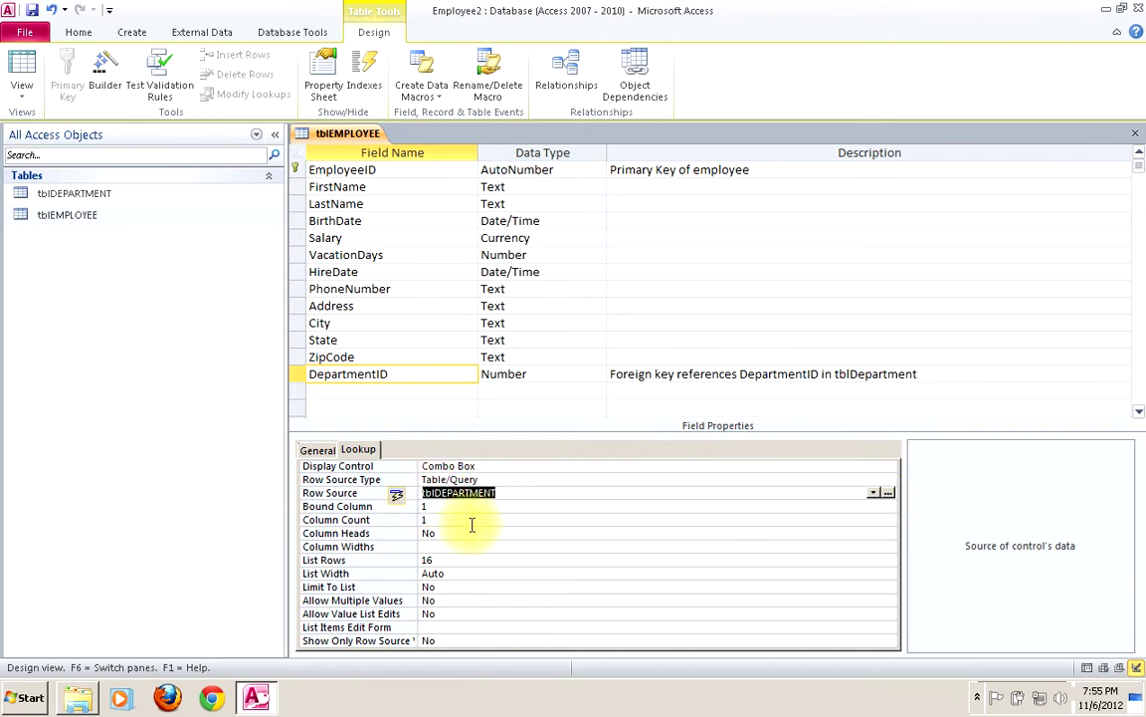
{"action": "left_click", "coordinate": [431, 520]}
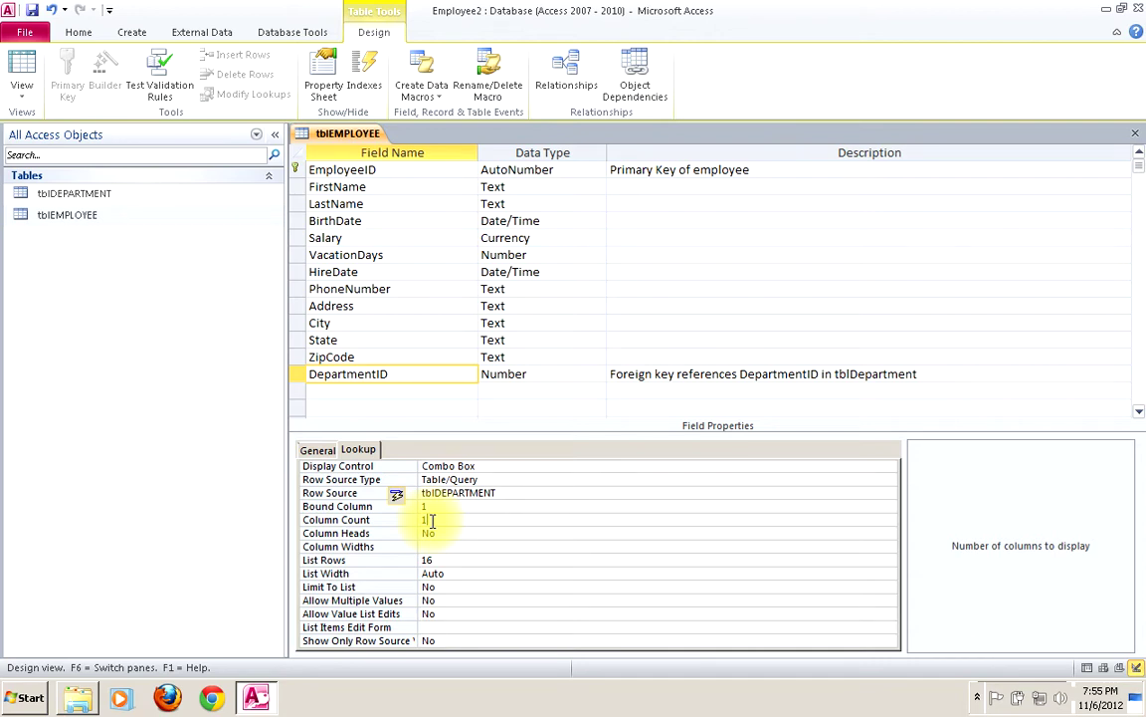
Step: Set Column Count to 2 and Column Widths to 0, limit to list, and save the design
{"action": "key", "text": "BackSpace"}
{"action": "left_click", "coordinate": [450, 547]}
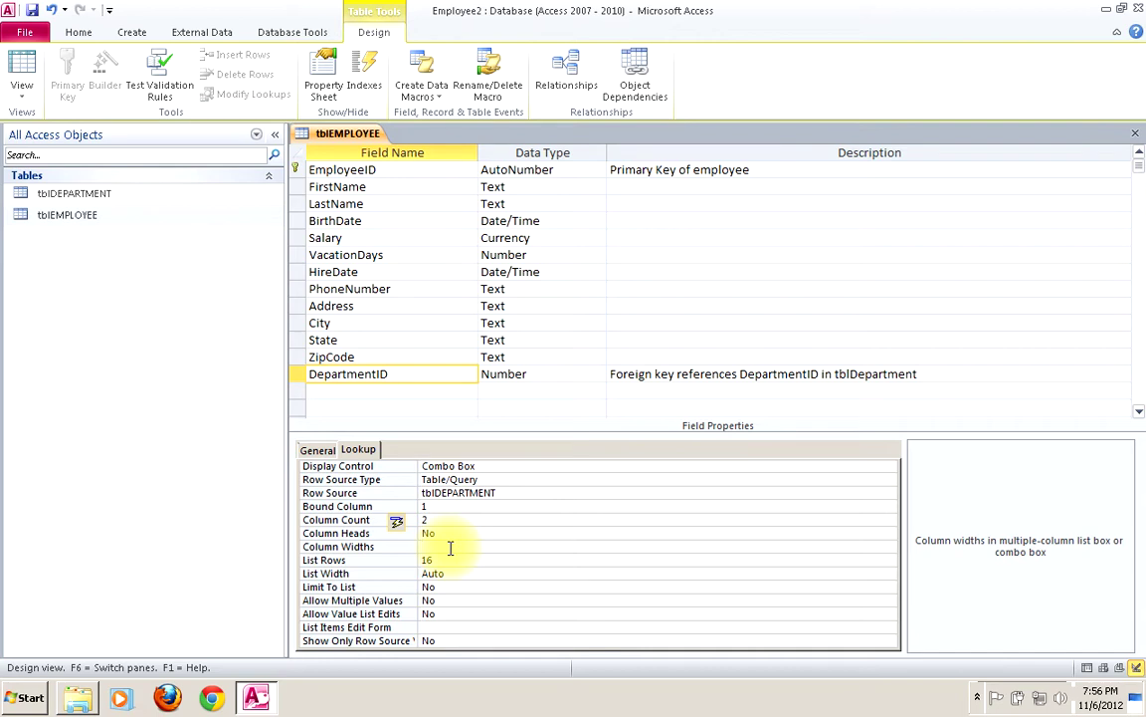
{"action": "type", "text": "0"}
{"action": "left_click", "coordinate": [447, 520]}
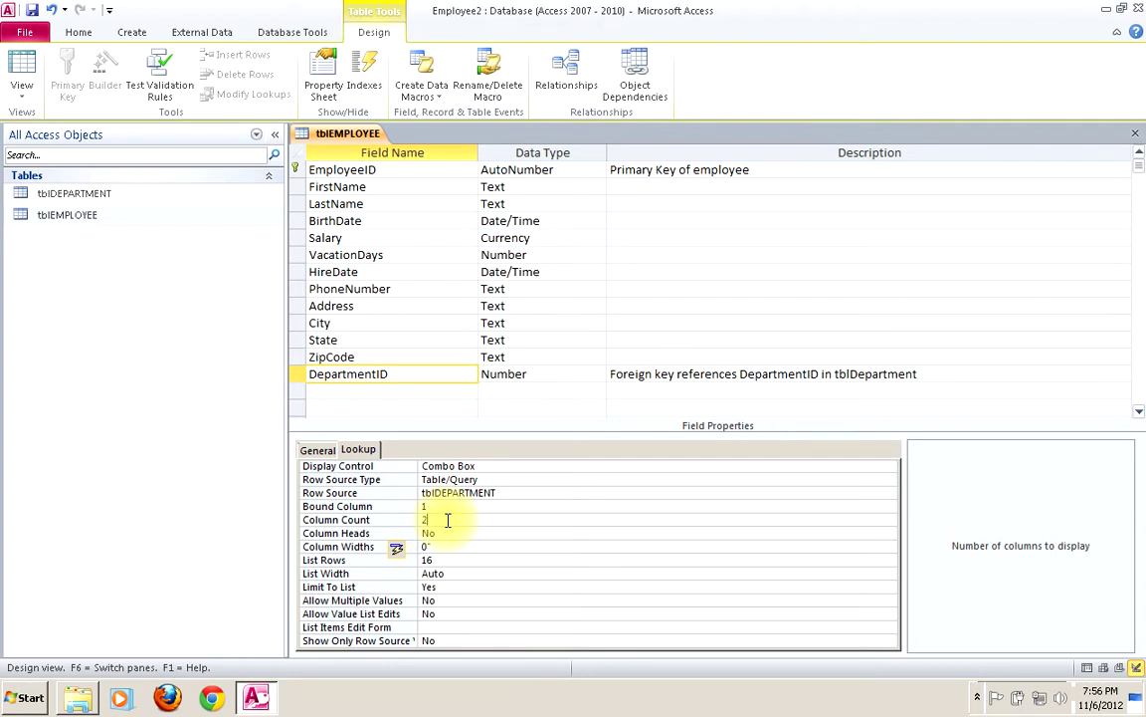
{"action": "left_click", "coordinate": [33, 12]}
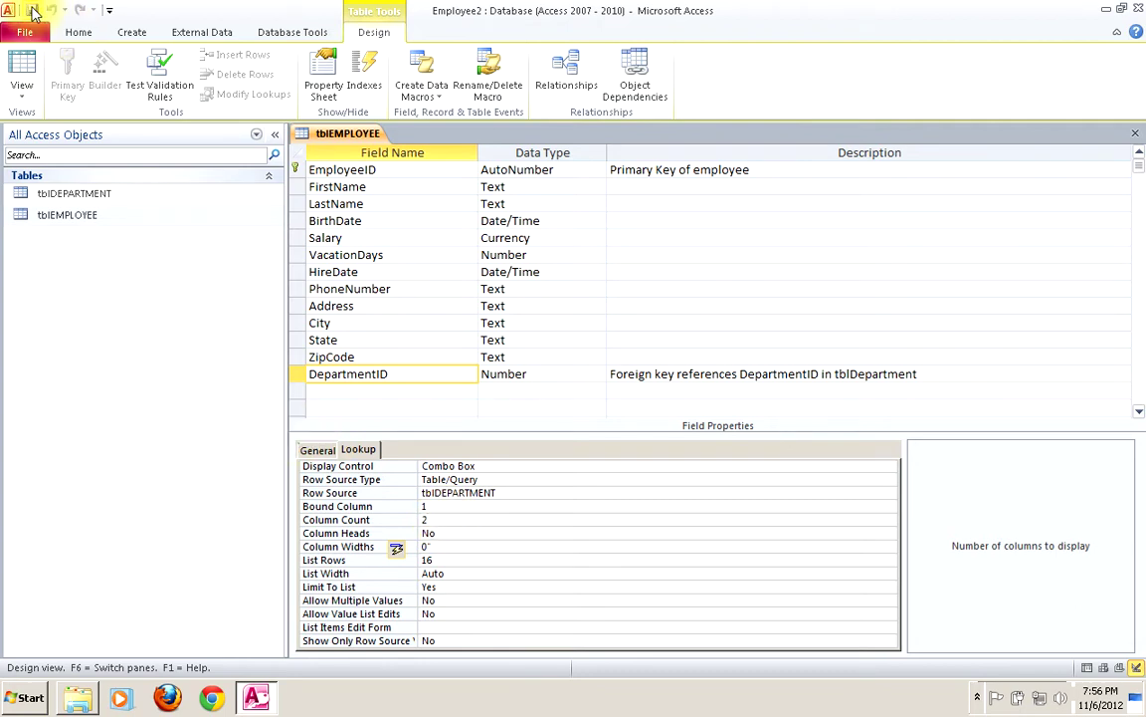
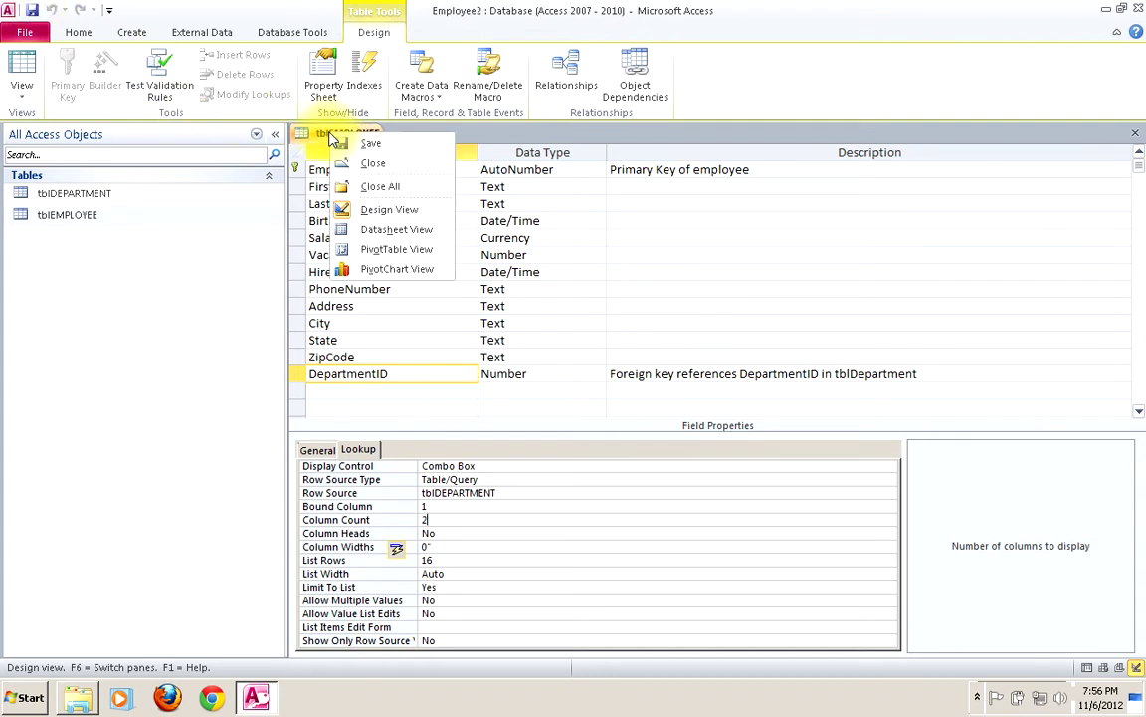
Step: Close the tblEMPLOYEE table design window
{"action": "left_click", "coordinate": [367, 163]}
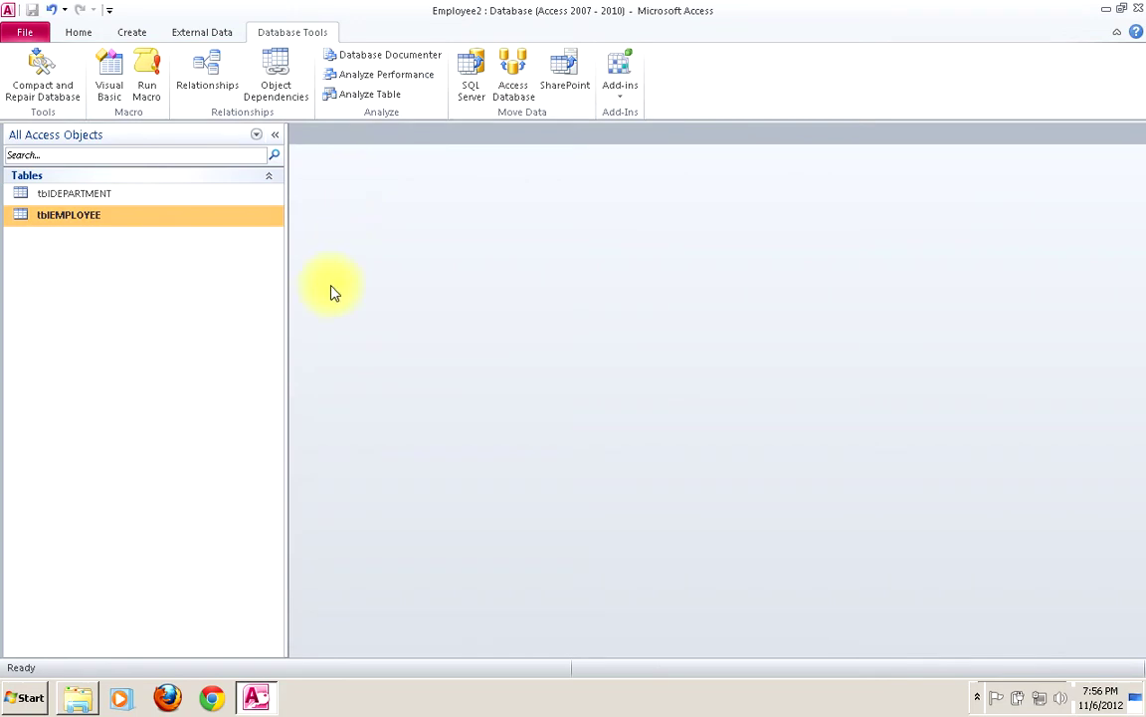
Step: Start the Form Wizard and add all tblEMPLOYEE fields to the form
{"action": "left_click", "coordinate": [134, 31]}
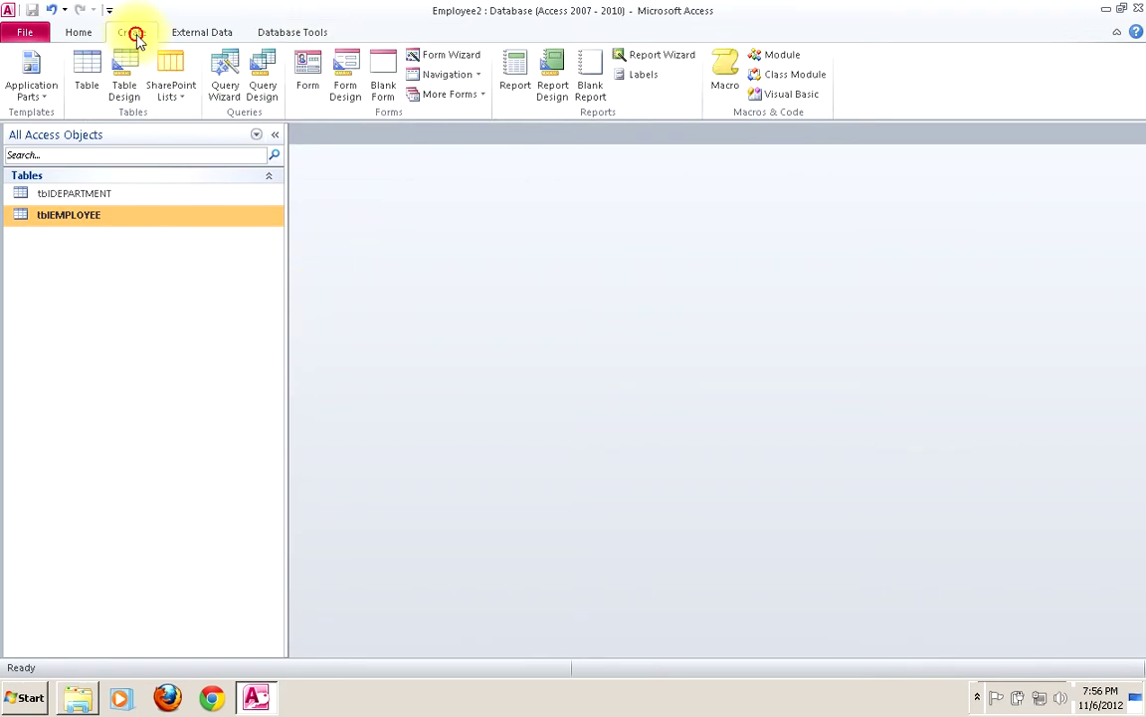
{"action": "left_click", "coordinate": [457, 57]}
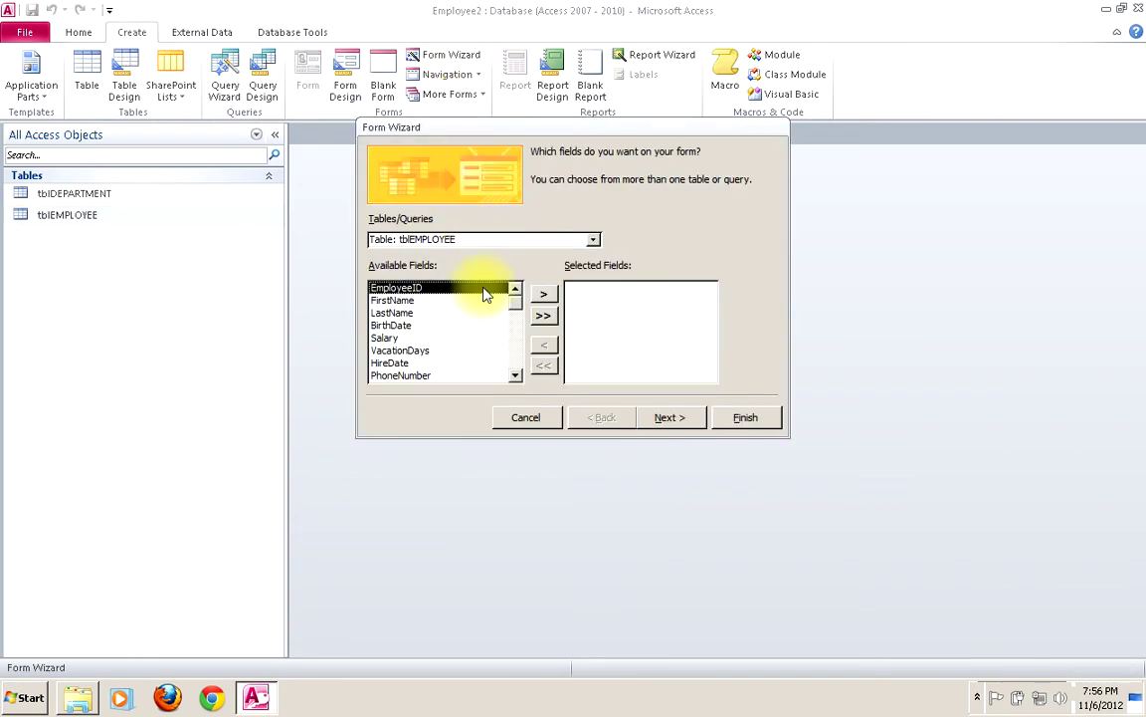
{"action": "left_click", "coordinate": [544, 317]}
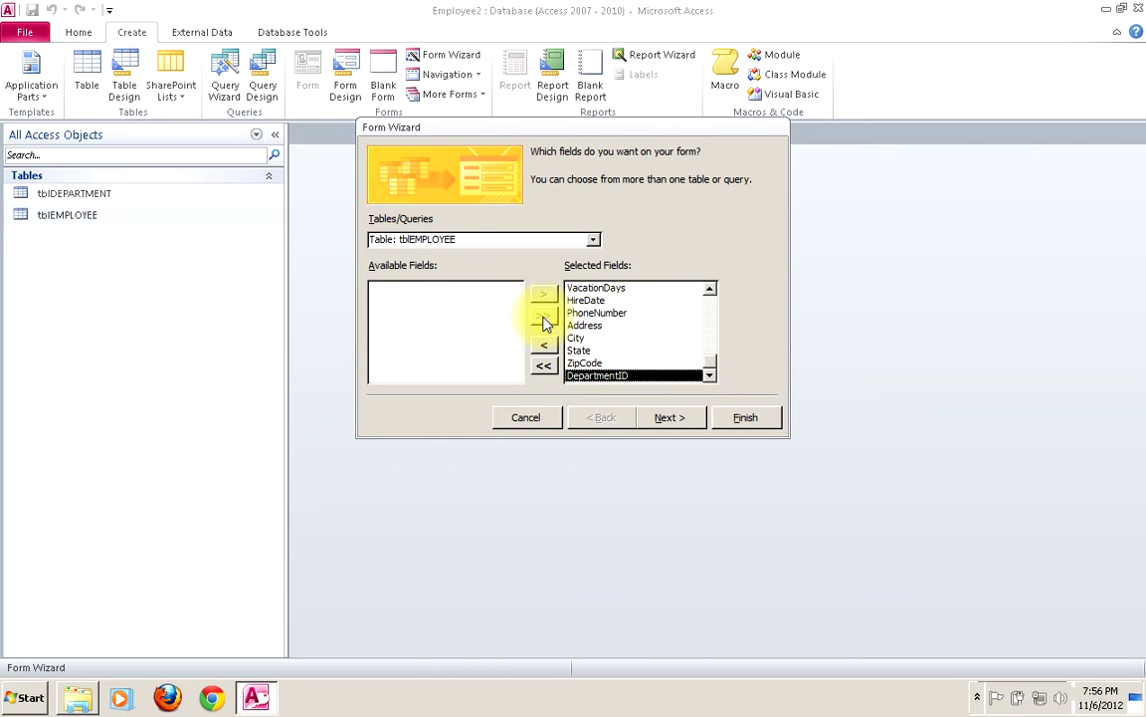
{"action": "left_click", "coordinate": [710, 293]}
{"action": "left_click", "coordinate": [710, 293]}
{"action": "left_click", "coordinate": [710, 293]}
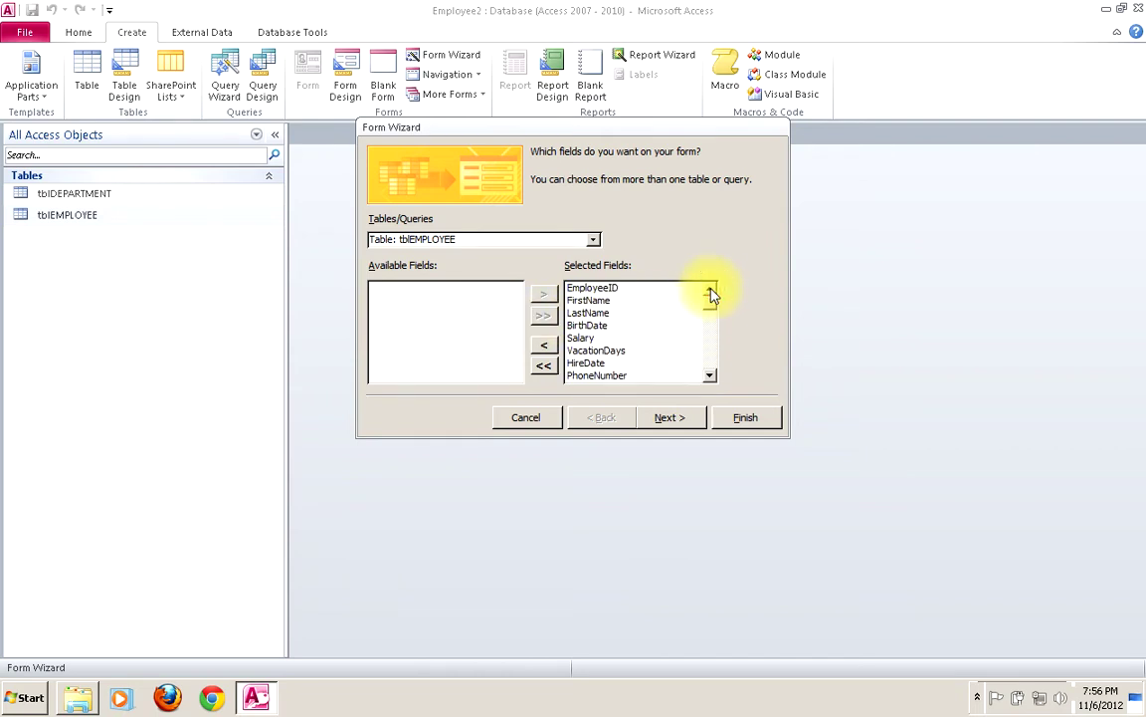
Step: Keep the Columnar layout, title the form frmEMPLOYEE, and finish in Design View
{"action": "left_click", "coordinate": [667, 419]}
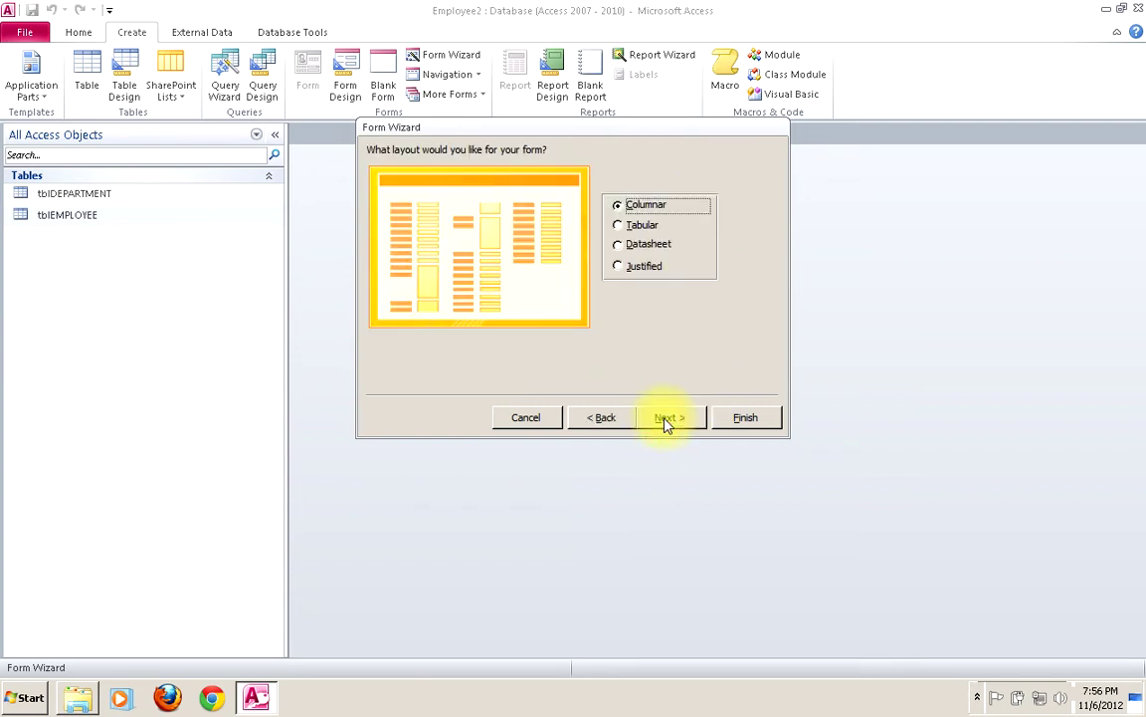
{"action": "left_click", "coordinate": [665, 419]}
{"action": "double_click", "coordinate": [537, 172]}
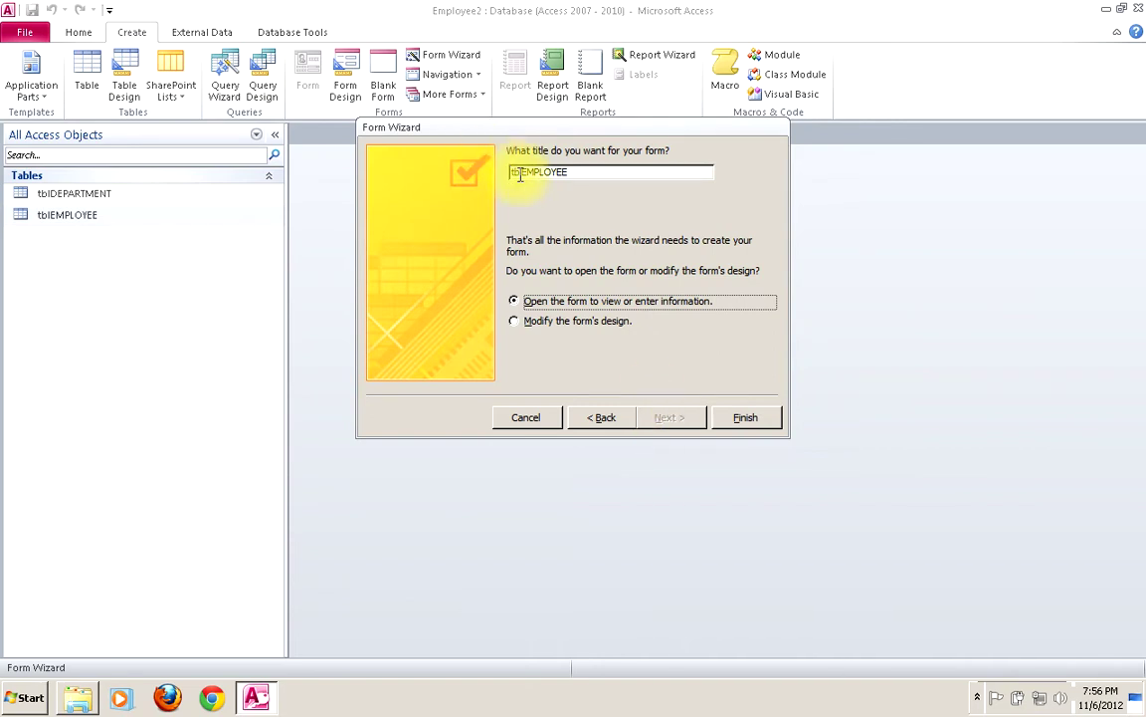
{"action": "left_click", "coordinate": [521, 171]}
{"action": "key", "text": "BackSpace"}
{"action": "key", "text": "BackSpace"}
{"action": "key", "text": "BackSpace"}
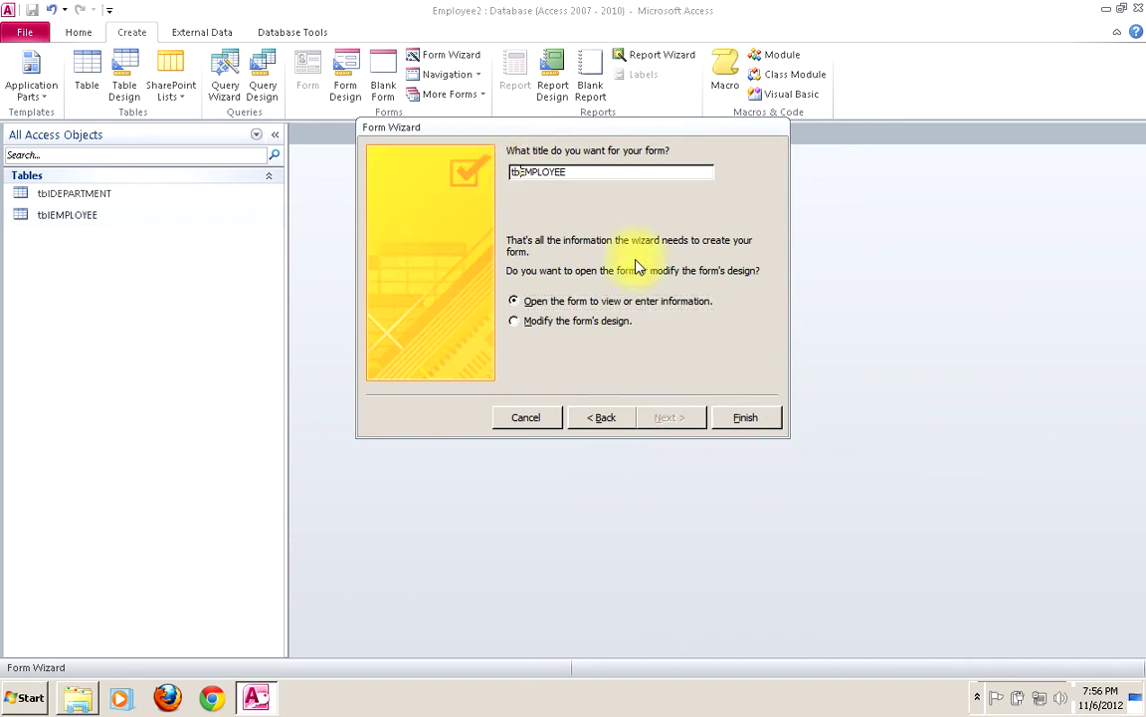
{"action": "type", "text": "frm"}
{"action": "left_click", "coordinate": [530, 322]}
{"action": "left_click", "coordinate": [738, 416]}
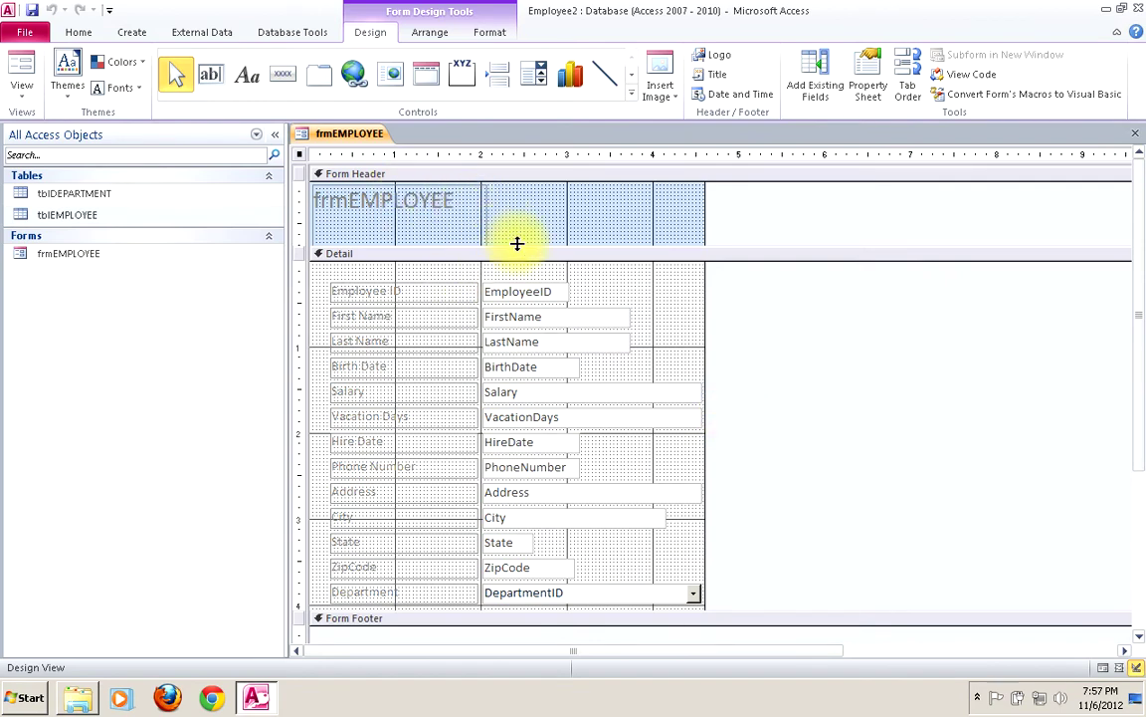
Step: Make the form header taller and shorten the title label's height
{"action": "left_click_drag", "start_coordinate": [521, 245], "coordinate": [517, 269]}
{"action": "left_click", "coordinate": [447, 244]}
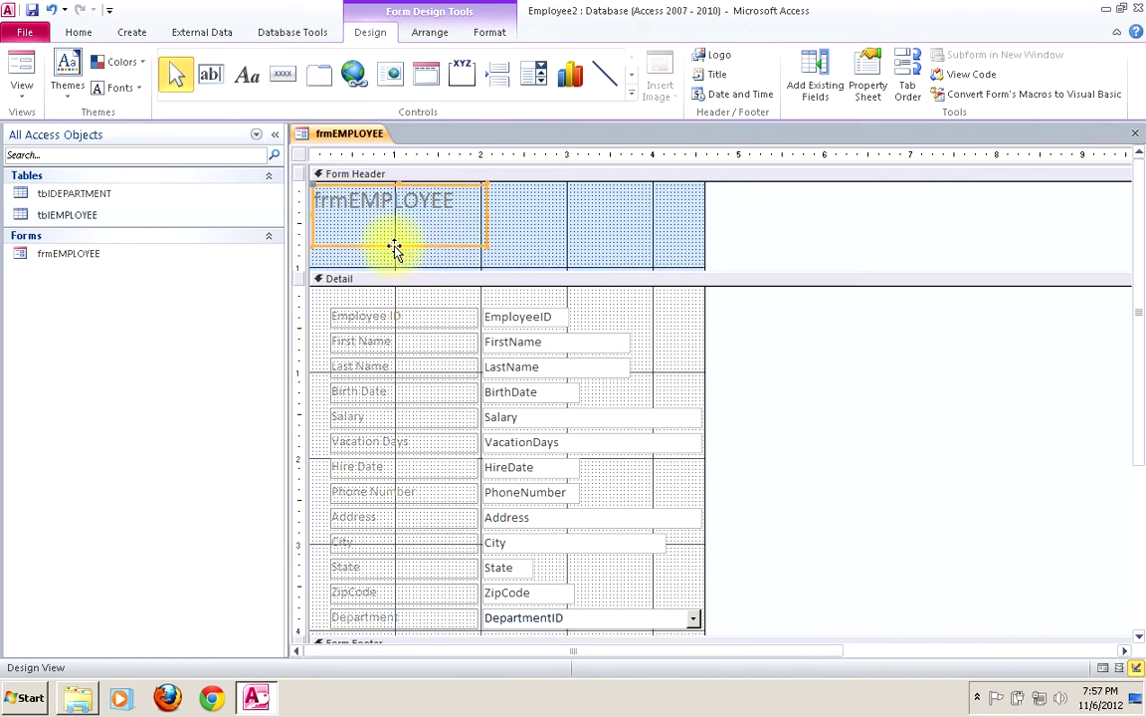
{"action": "left_click_drag", "start_coordinate": [398, 245], "coordinate": [398, 219]}
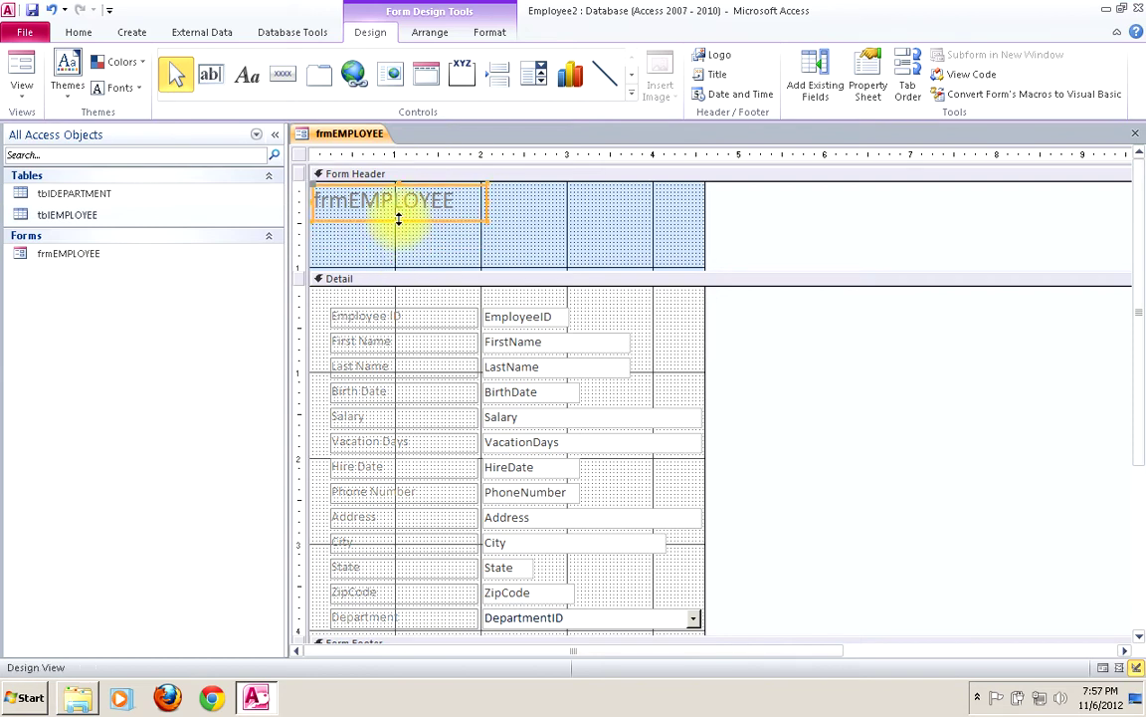
Step: Change the header title from frmEMPLOYEE to 'Manage Employee Data'
{"action": "left_click", "coordinate": [338, 202]}
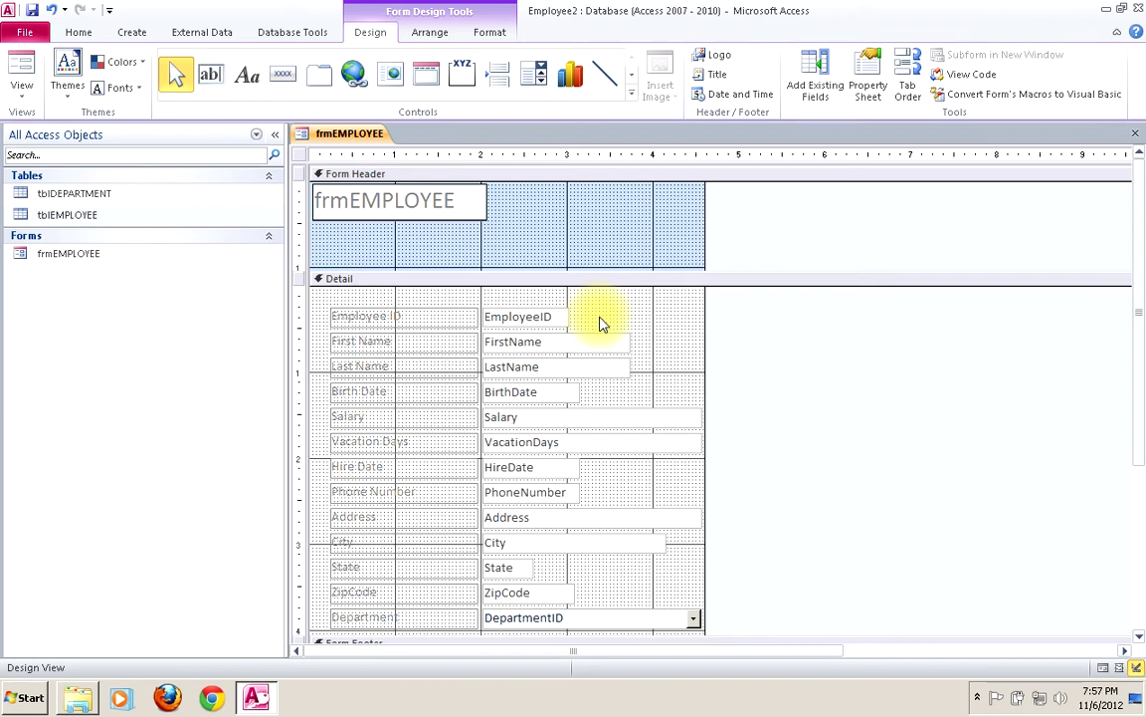
{"action": "key", "text": "BackSpace"}
{"action": "key", "text": "BackSpace"}
{"action": "key", "text": "BackSpace"}
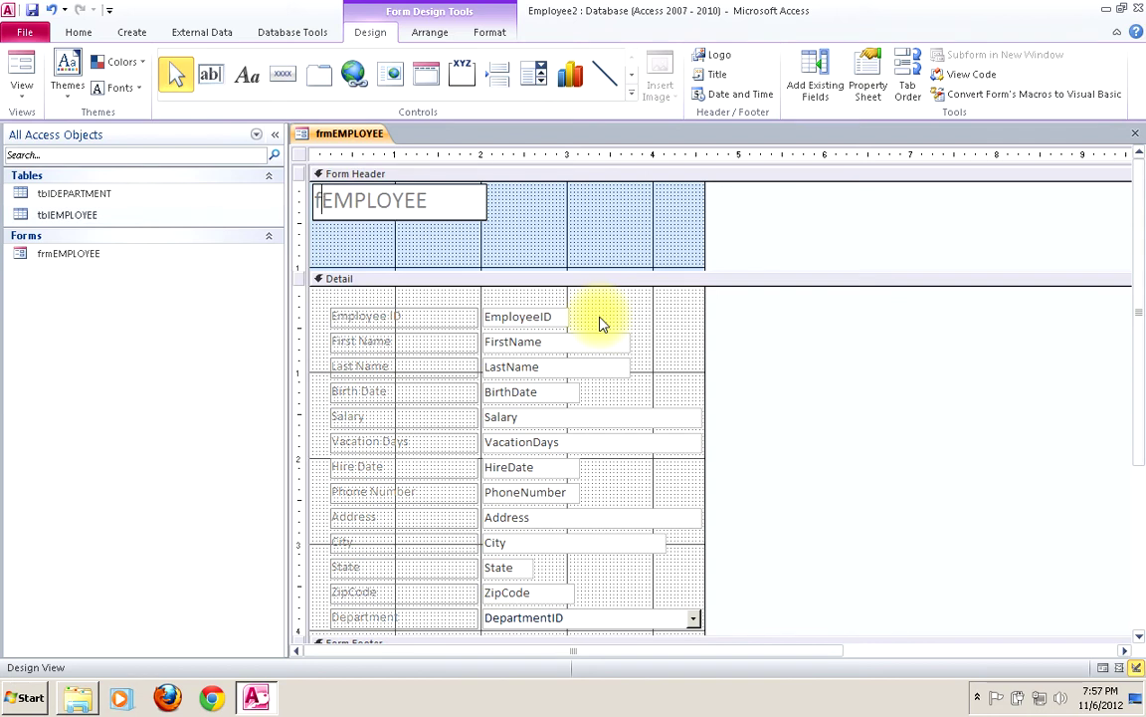
{"action": "type", "text": "Manage"}
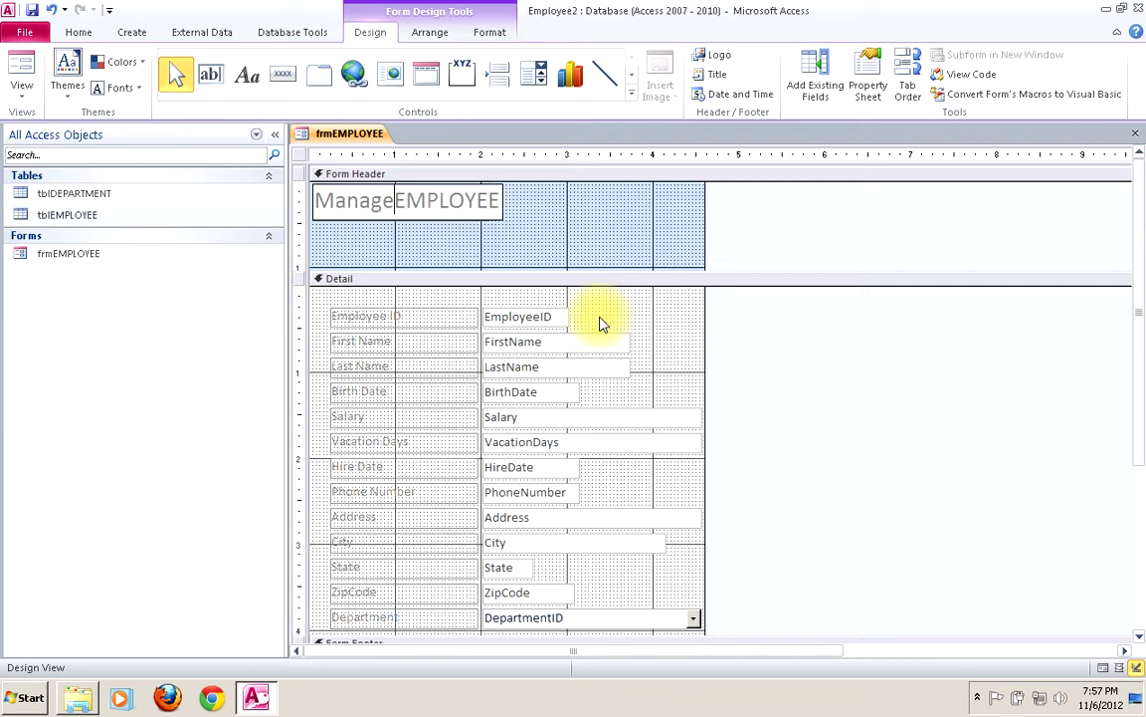
{"action": "key", "text": "BackSpace"}
{"action": "key", "text": "BackSpace"}
{"action": "key", "text": "BackSpace"}
{"action": "key", "text": "BackSpace"}
{"action": "key", "text": "BackSpace"}
{"action": "type", "text": "mployee Data"}
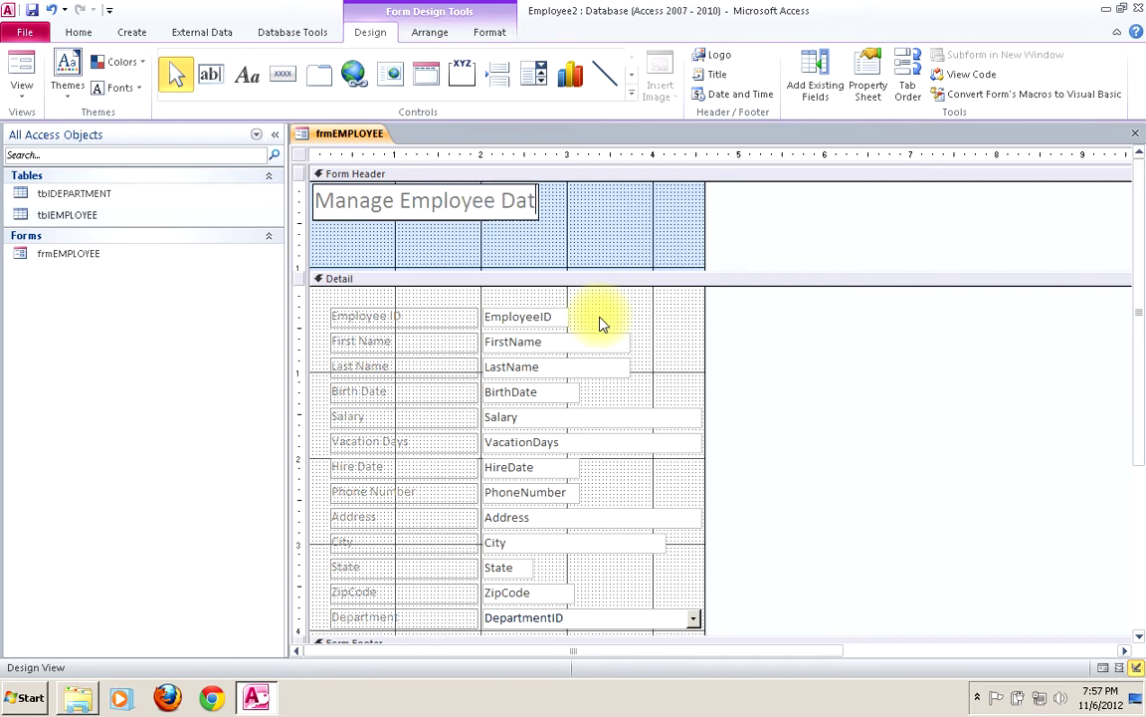
{"action": "left_click", "coordinate": [540, 228]}
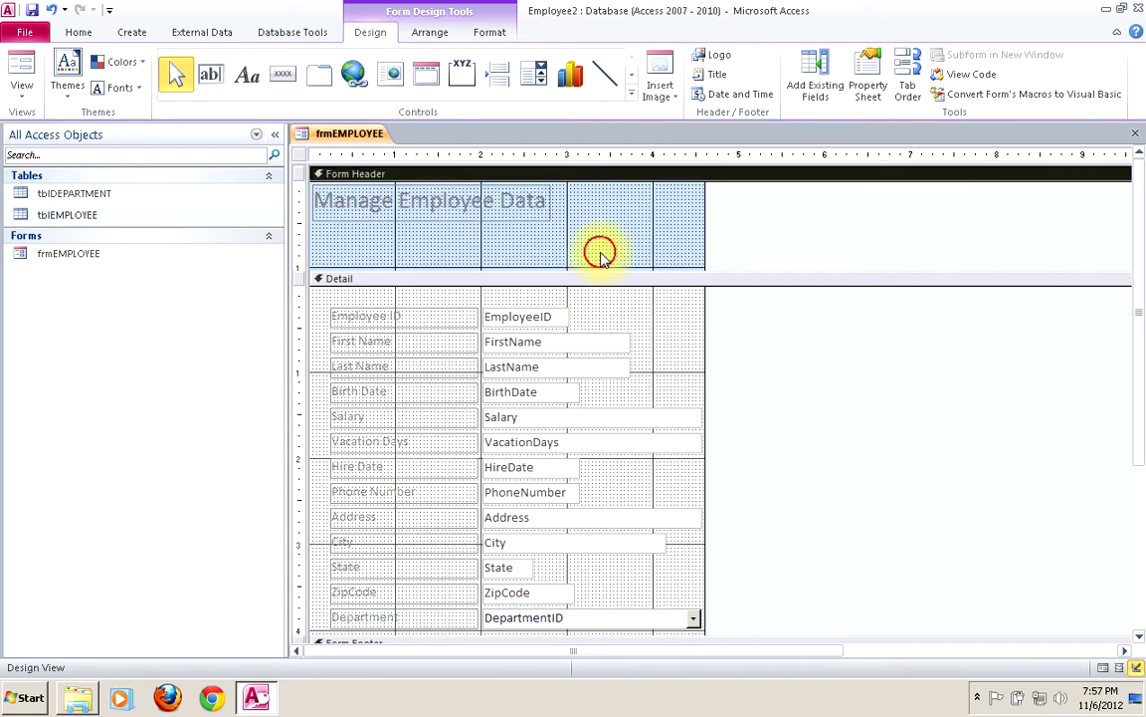
Step: Shrink the header back, widen the design area, and marquee-select all Detail controls
{"action": "left_click_drag", "start_coordinate": [532, 267], "coordinate": [528, 227]}
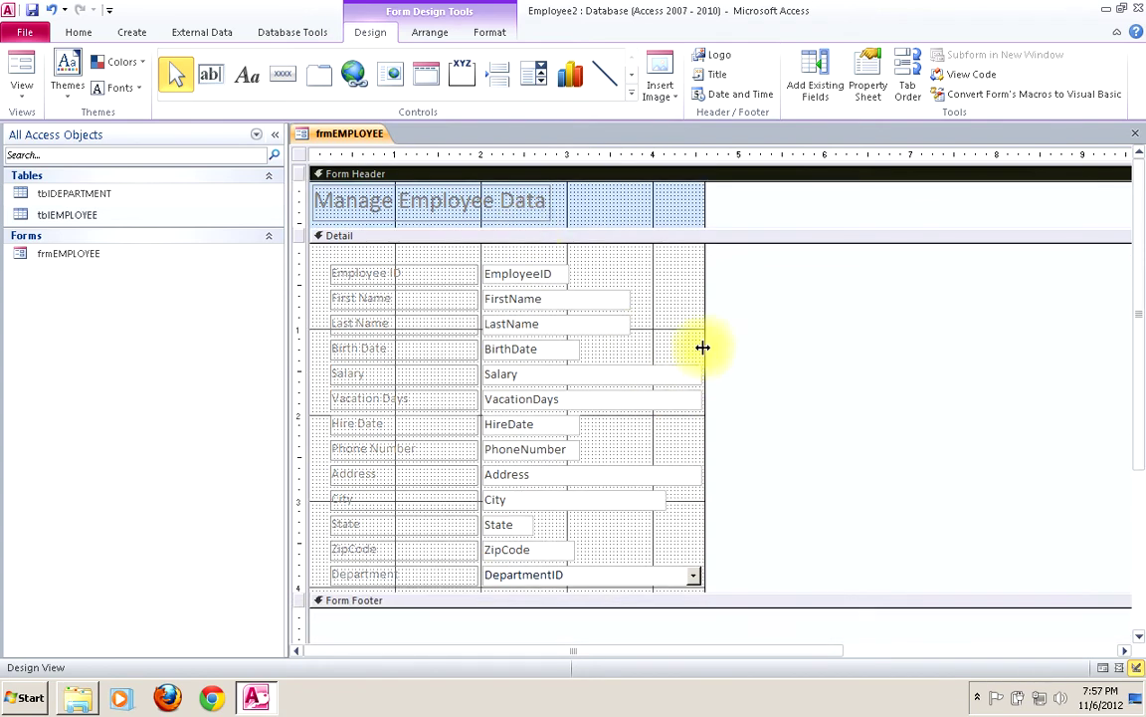
{"action": "left_click_drag", "start_coordinate": [706, 344], "coordinate": [809, 348]}
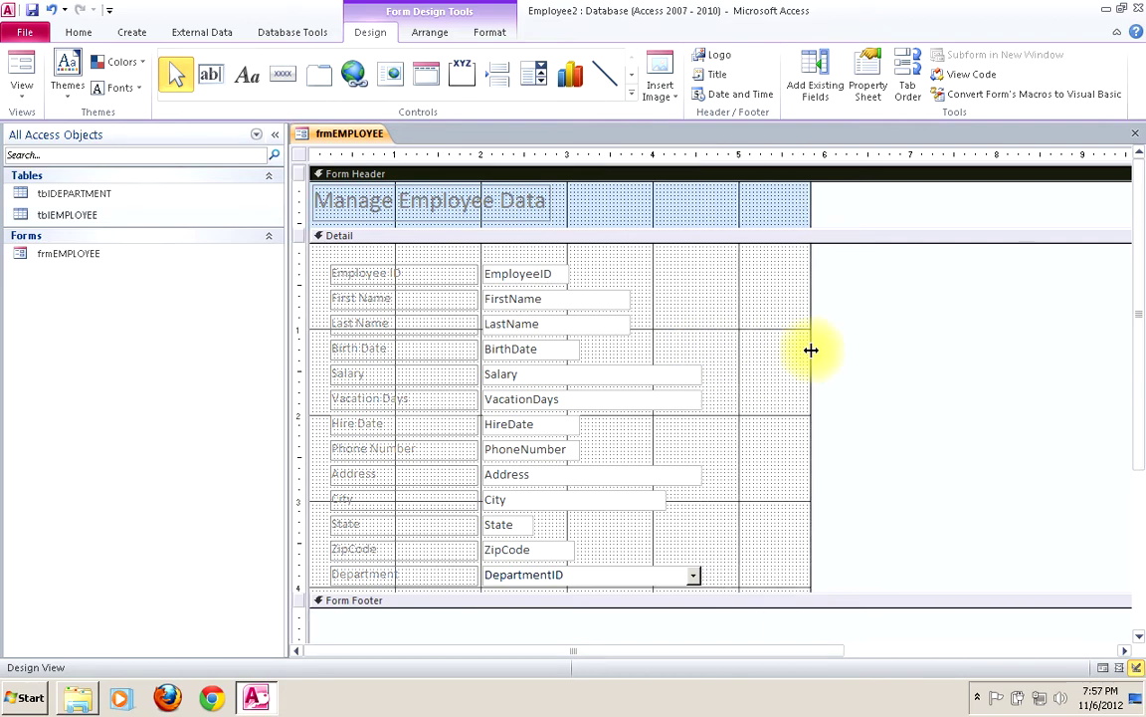
{"action": "left_click", "coordinate": [1140, 636]}
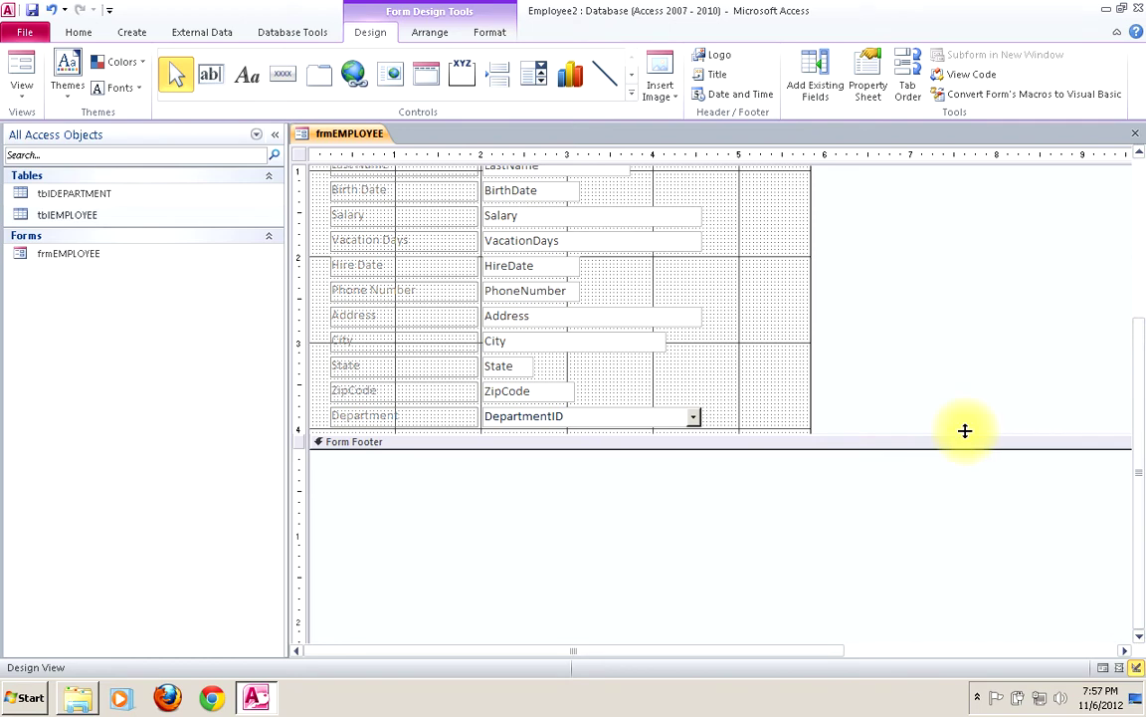
{"action": "left_click", "coordinate": [1142, 160]}
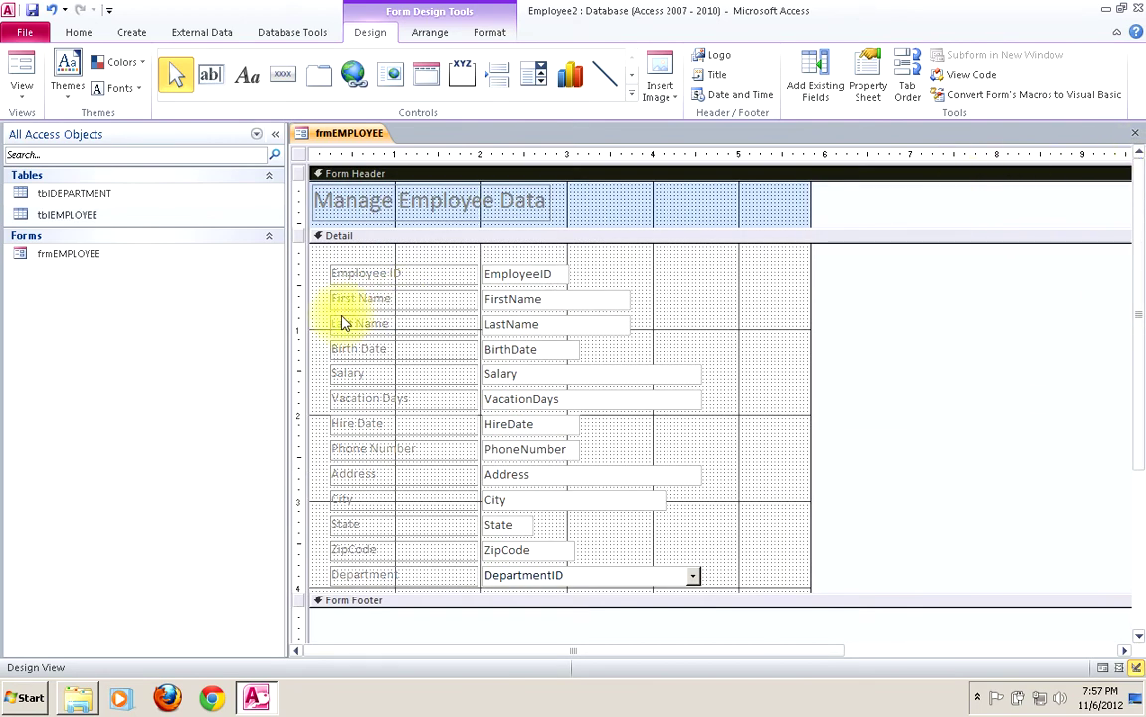
{"action": "left_click_drag", "start_coordinate": [321, 256], "coordinate": [753, 593]}
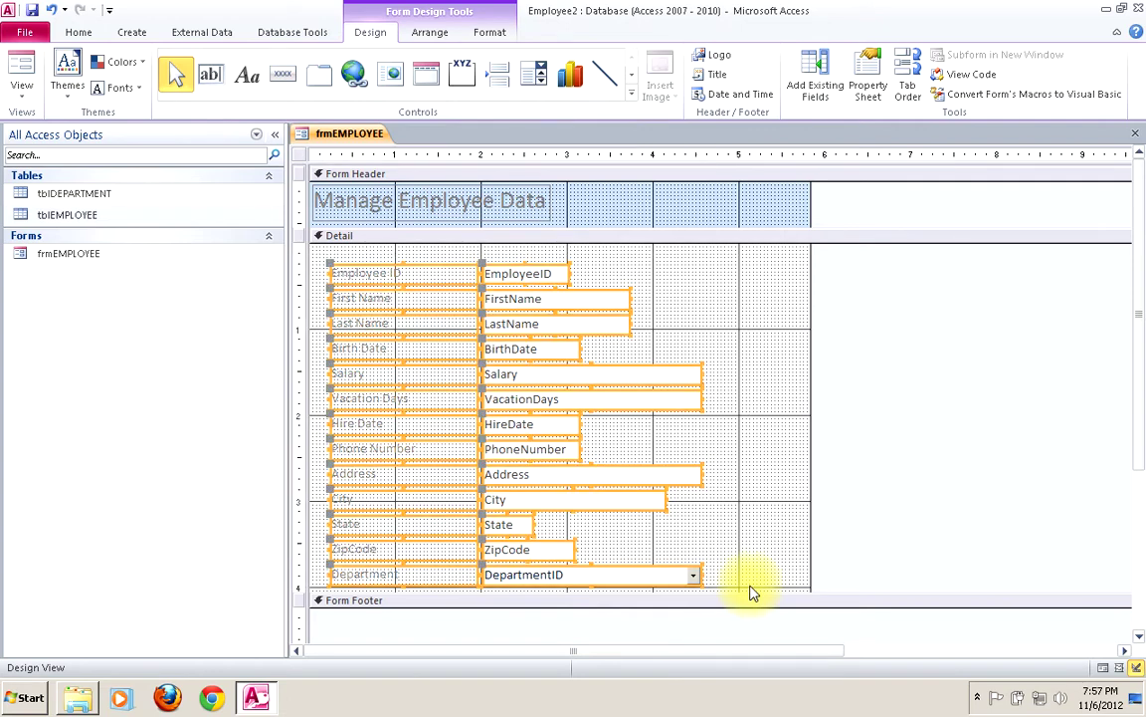
Step: Arrange the Detail controls in a stacked layout, then clear the selection
{"action": "left_click", "coordinate": [419, 40]}
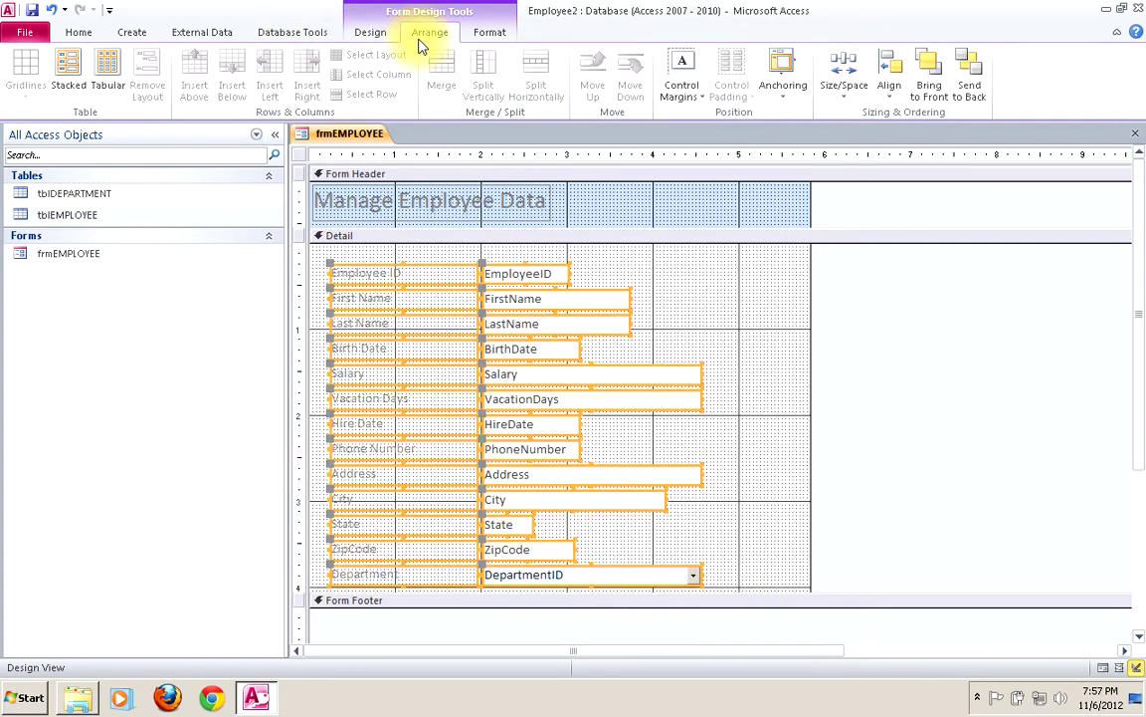
{"action": "left_click", "coordinate": [68, 76]}
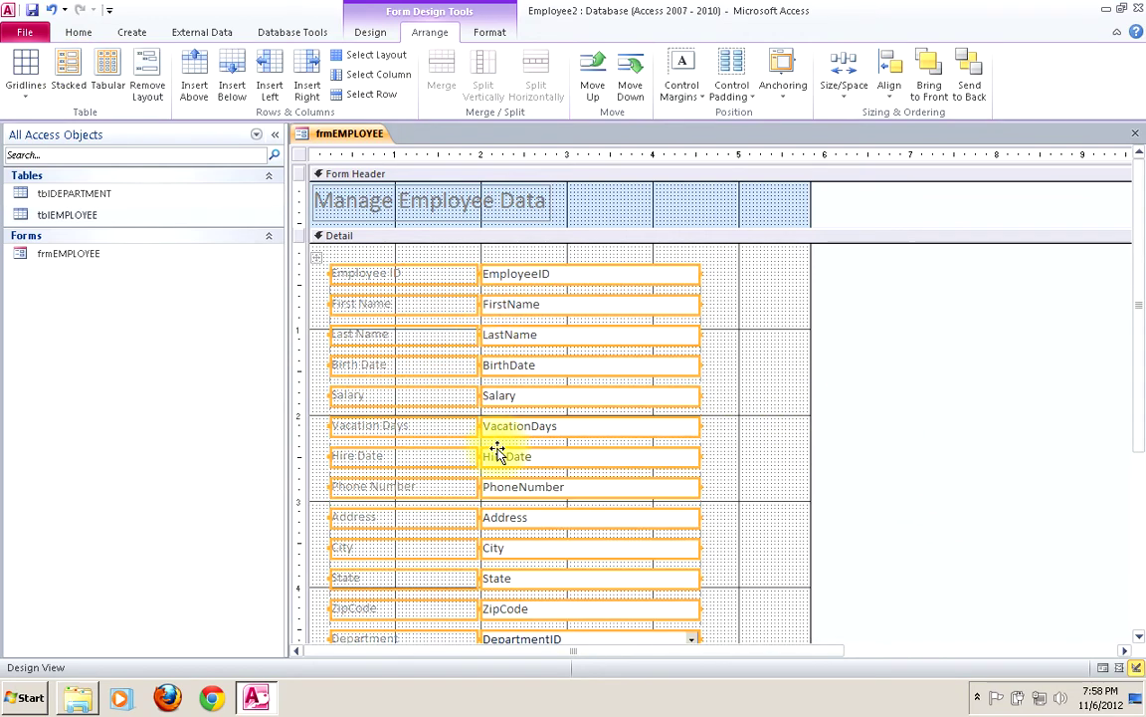
{"action": "left_click", "coordinate": [753, 364]}
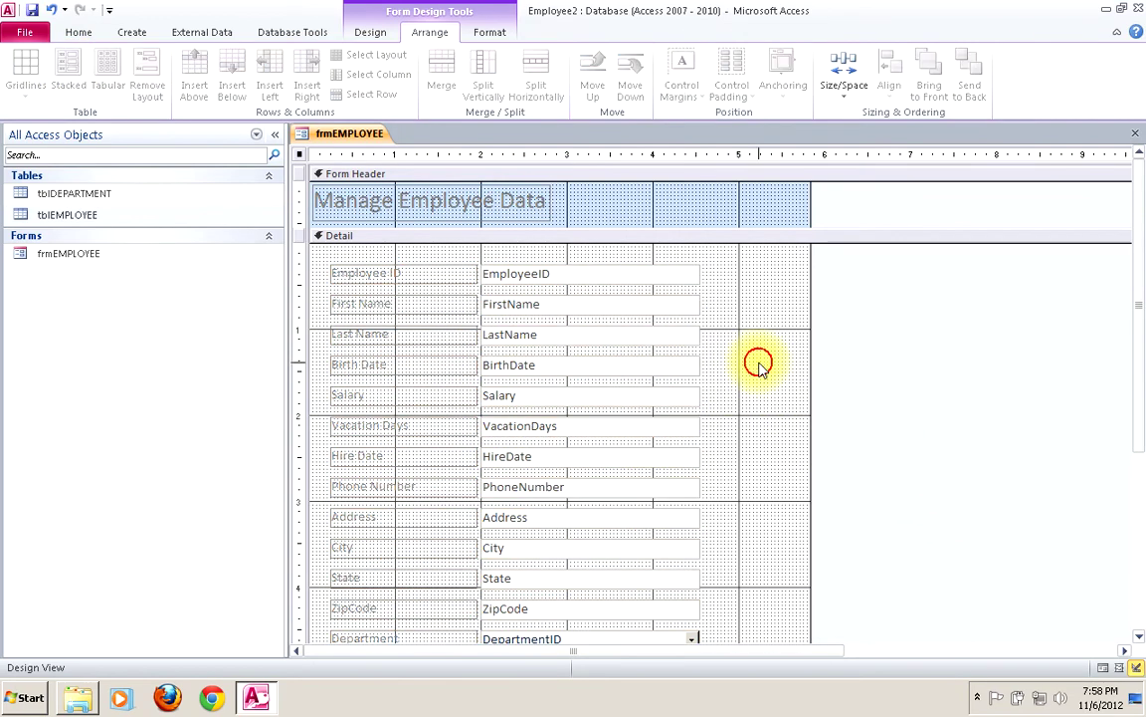
Step: Select all thirteen field labels together, from Employee ID down to Department
{"action": "left_click", "coordinate": [386, 277]}
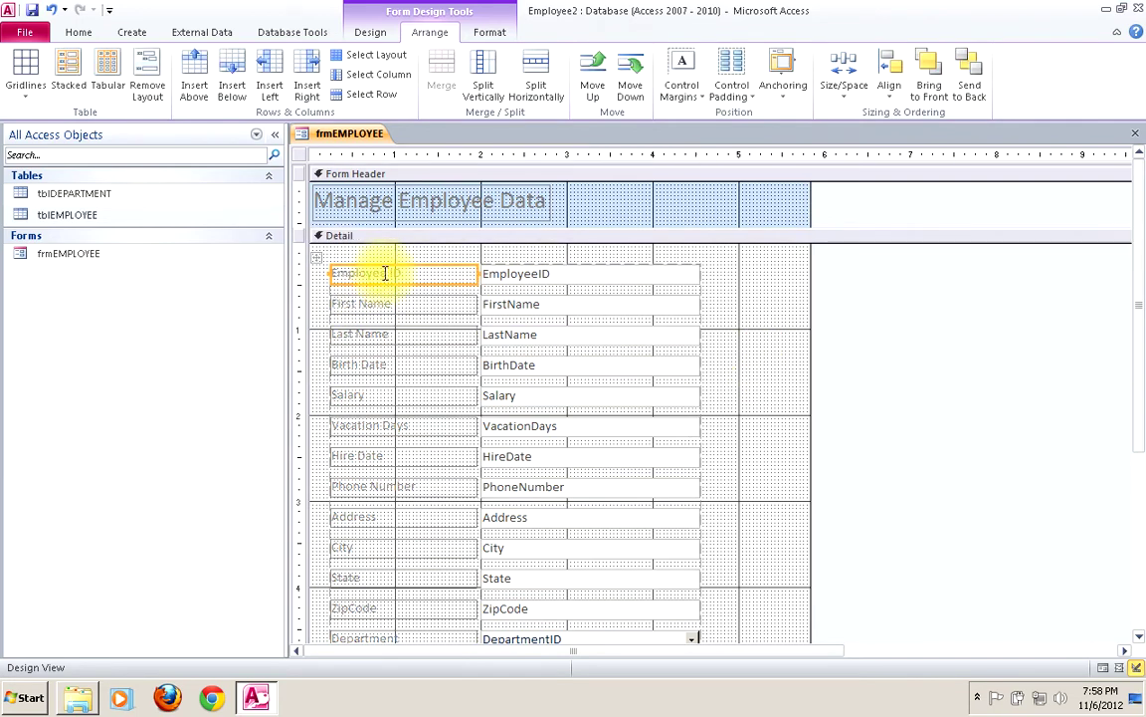
{"action": "left_click", "coordinate": [384, 306], "text": "shift"}
{"action": "left_click", "coordinate": [387, 338], "text": "shift"}
{"action": "left_click", "coordinate": [387, 366], "text": "shift"}
{"action": "left_click", "coordinate": [384, 395], "text": "shift"}
{"action": "left_click", "coordinate": [384, 431], "text": "shift"}
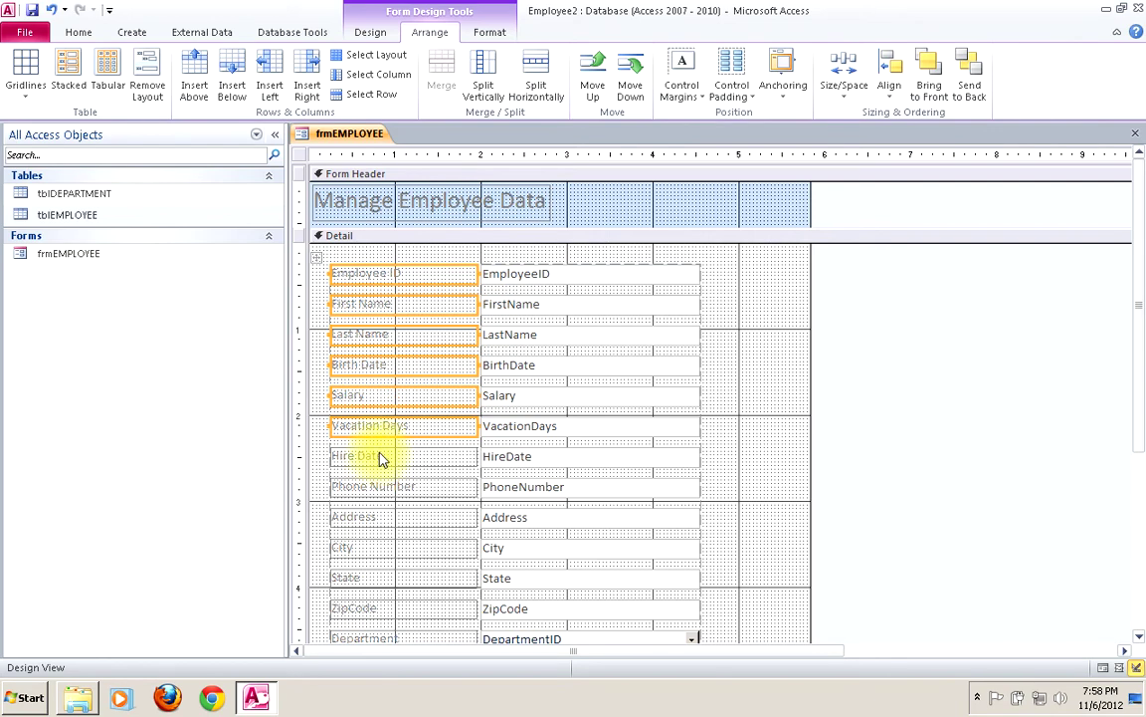
{"action": "left_click", "coordinate": [381, 462], "text": "shift"}
{"action": "left_click", "coordinate": [381, 491], "text": "shift"}
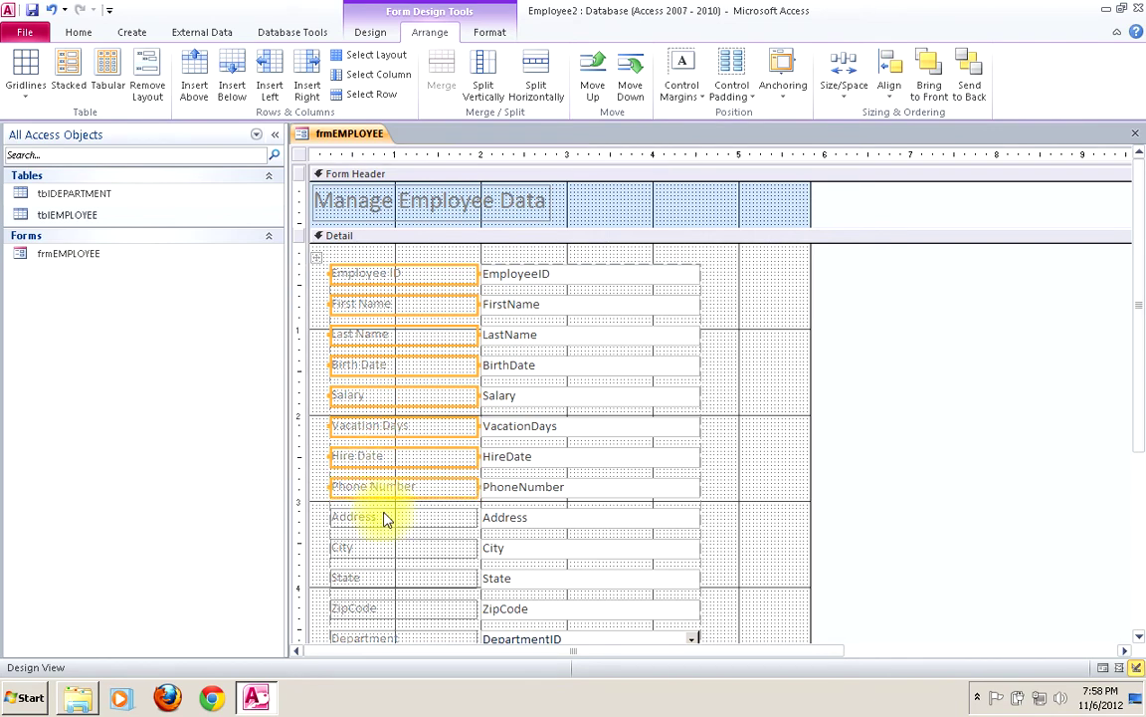
{"action": "left_click", "coordinate": [386, 522], "text": "shift"}
{"action": "left_click", "coordinate": [384, 547], "text": "shift"}
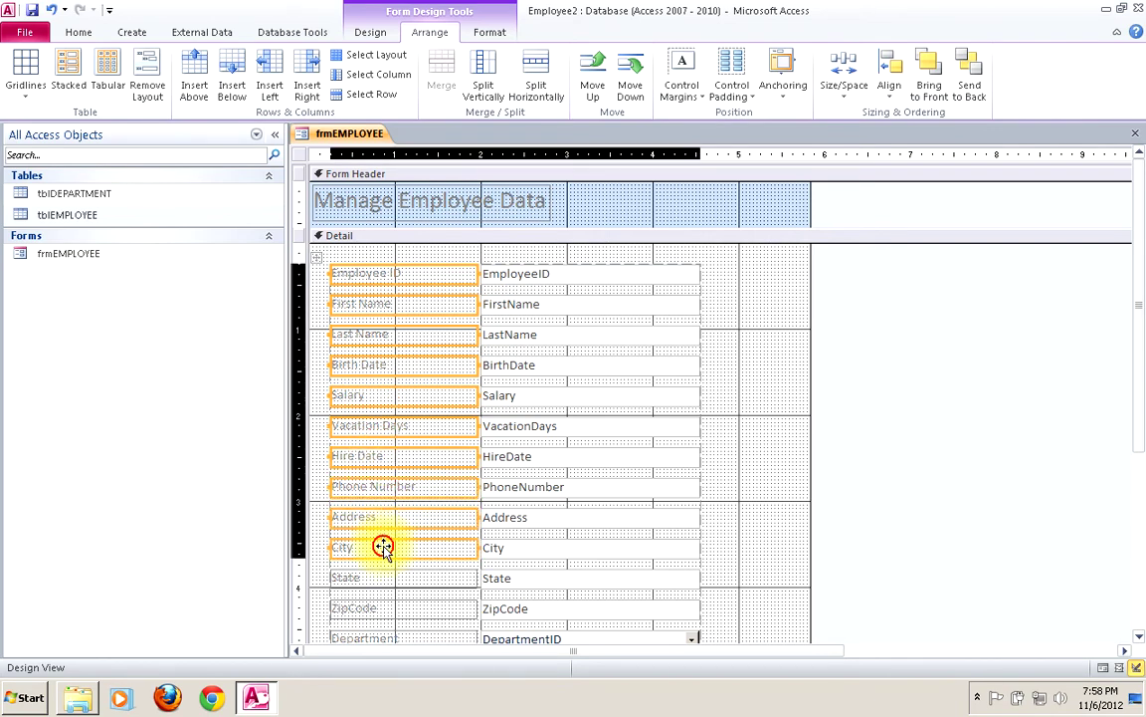
{"action": "left_click", "coordinate": [381, 579], "text": "shift"}
{"action": "left_click", "coordinate": [379, 615], "text": "shift"}
{"action": "left_click", "coordinate": [383, 638], "text": "shift"}
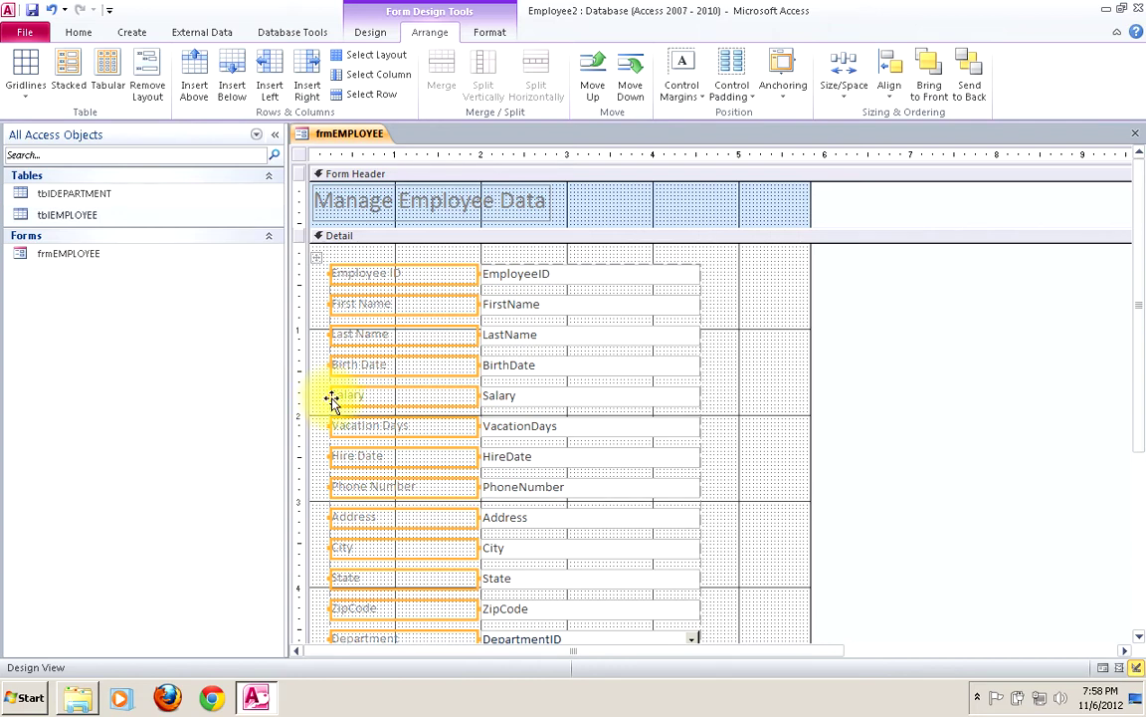
Step: Narrow the selected labels by moving their left edges right, then check ZipCode and State labels
{"action": "left_click_drag", "start_coordinate": [331, 395], "coordinate": [378, 396]}
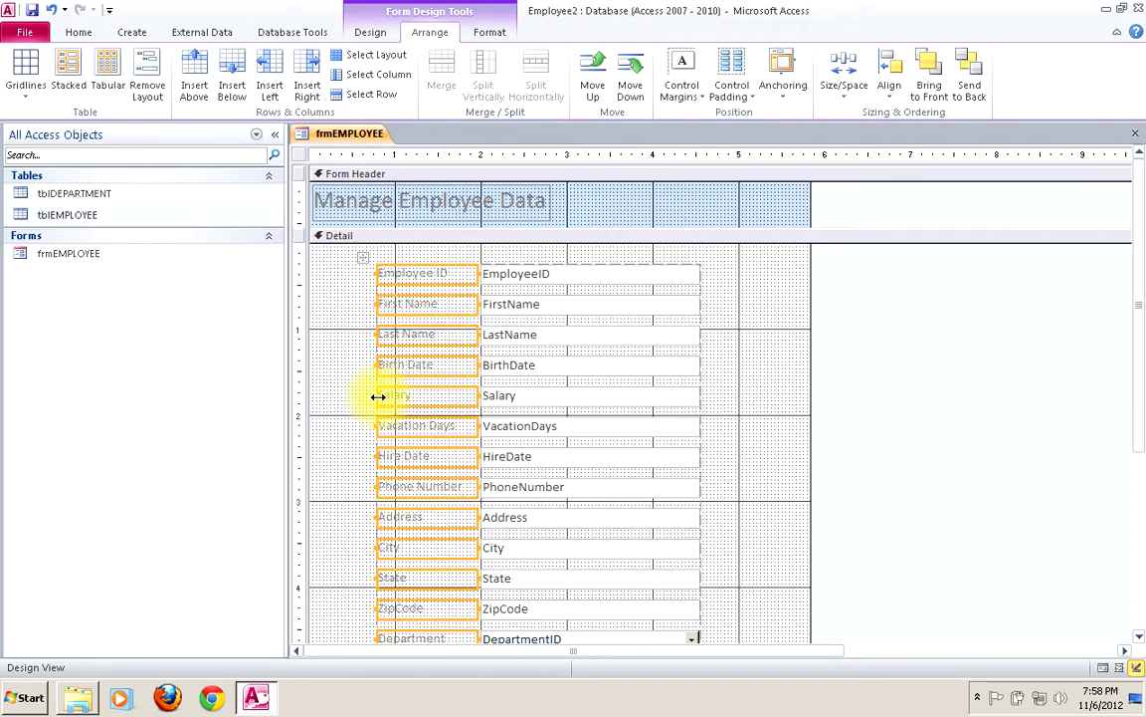
{"action": "left_click", "coordinate": [738, 404]}
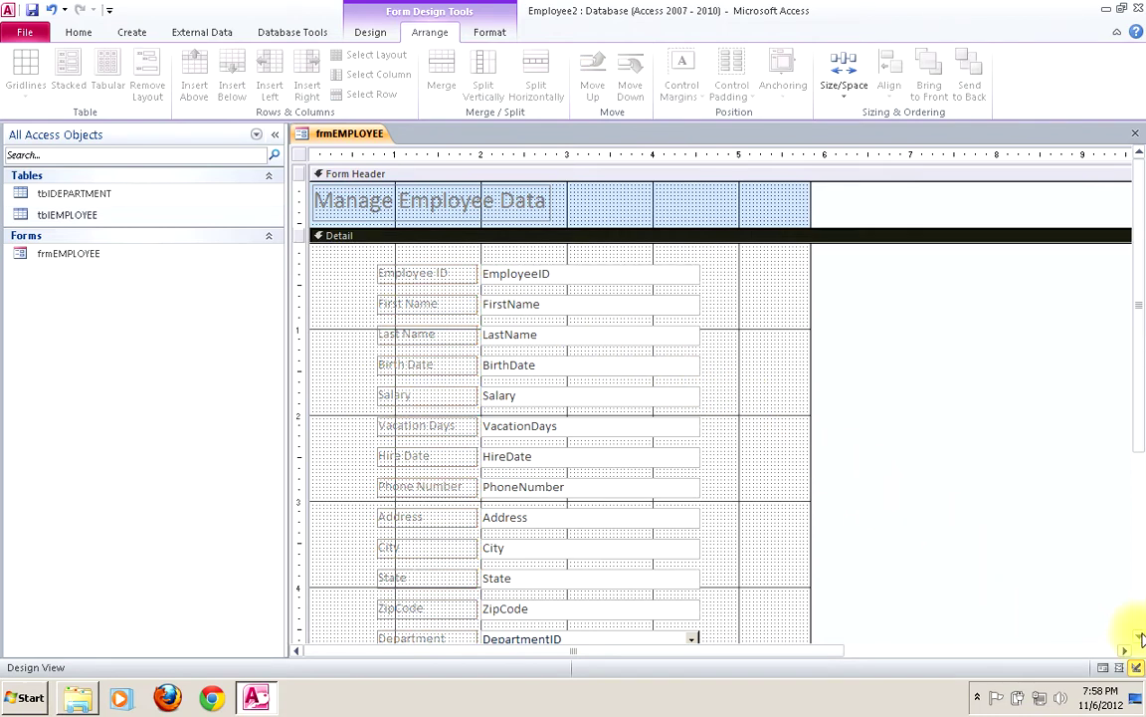
{"action": "scroll", "coordinate": [1125, 640], "scroll_direction": "down", "scroll_amount": 3}
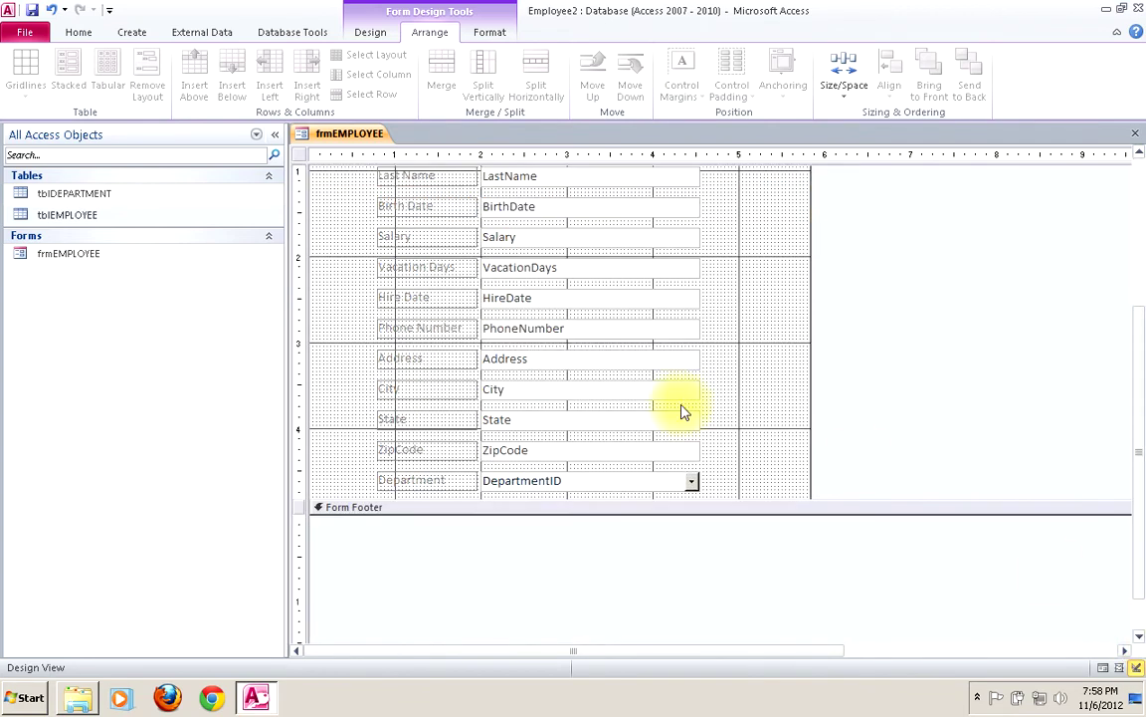
{"action": "left_click", "coordinate": [399, 453]}
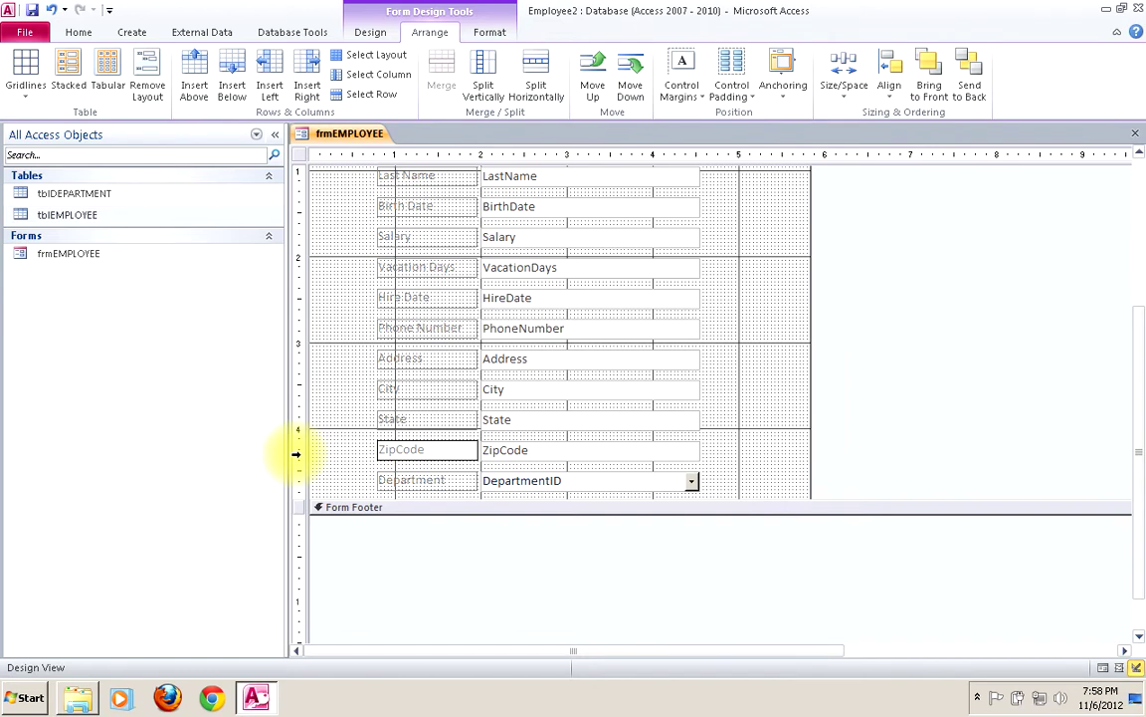
{"action": "left_click", "coordinate": [418, 422]}
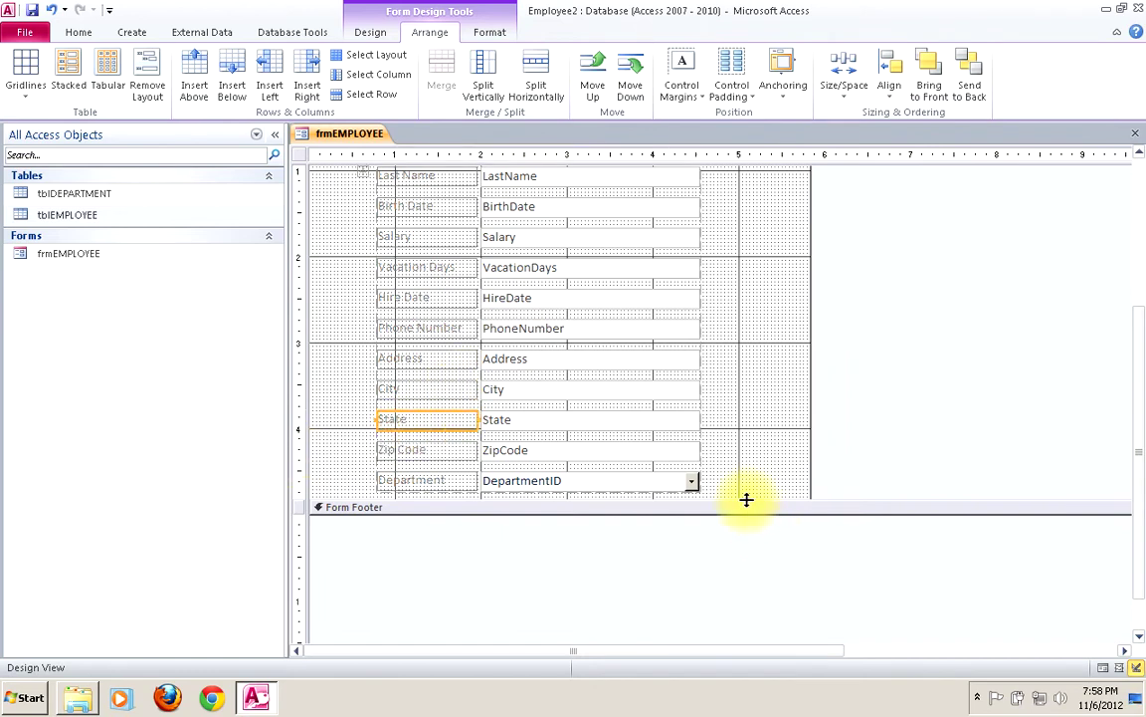
Step: Make the Detail section taller above the Form Footer and select the EmployeeID text box
{"action": "left_click_drag", "start_coordinate": [747, 499], "coordinate": [742, 570]}
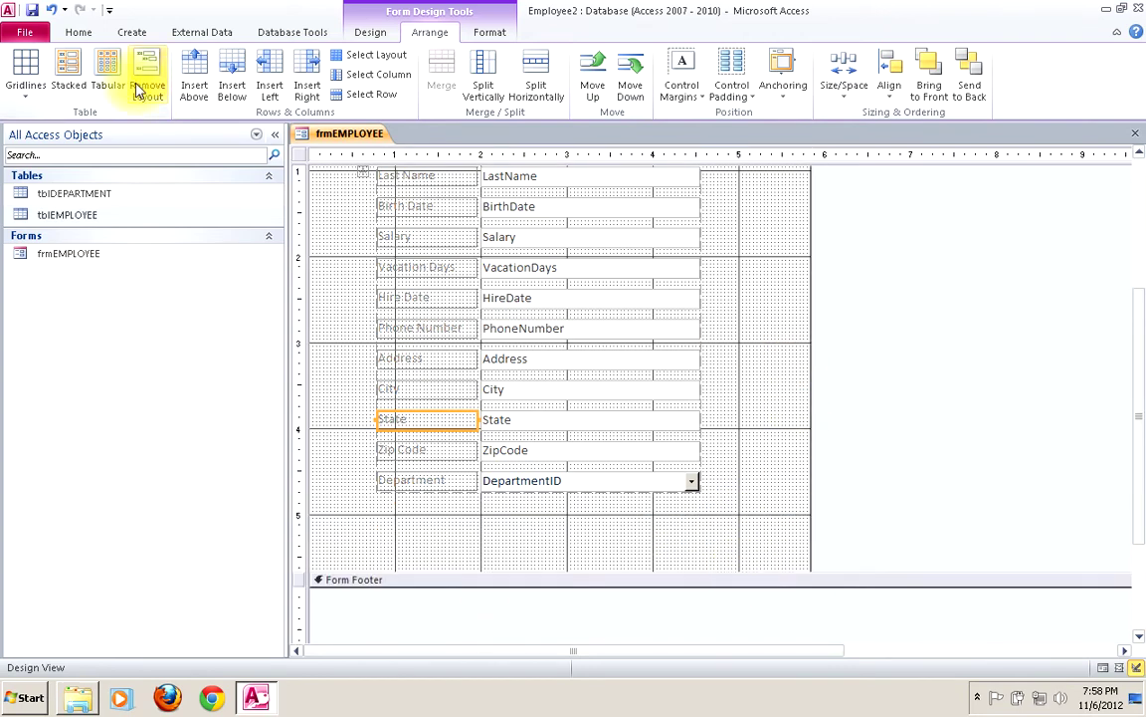
{"action": "left_click", "coordinate": [1139, 159]}
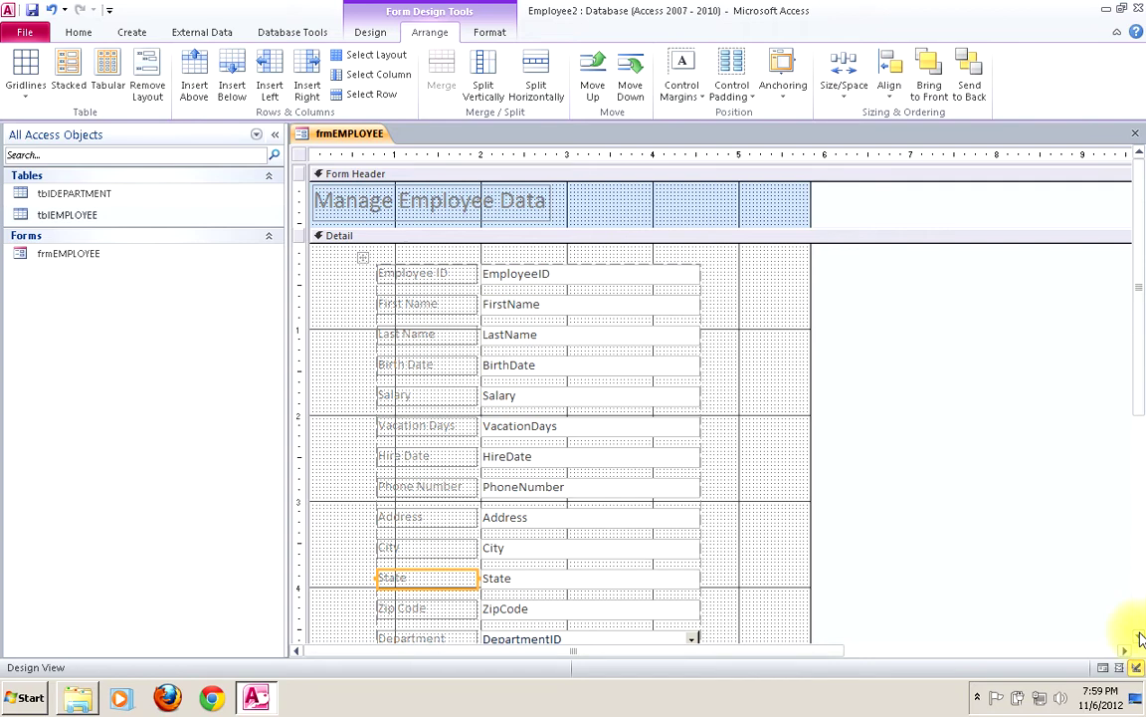
{"action": "left_click", "coordinate": [555, 274]}
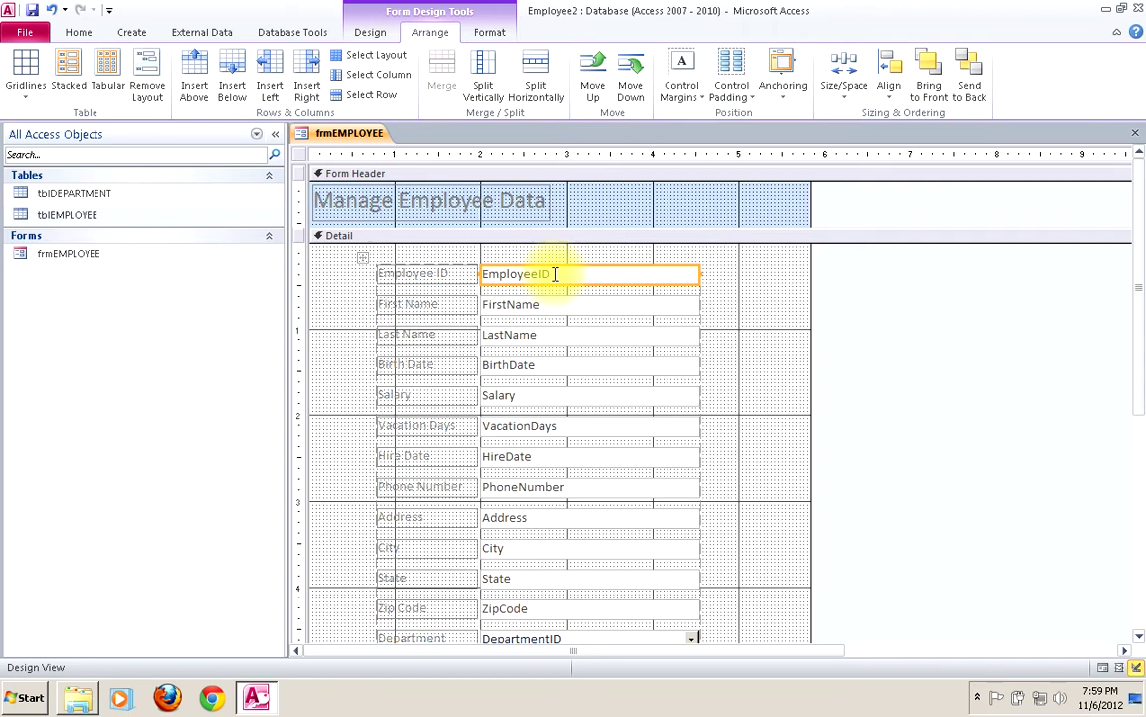
Step: Set the EmployeeID text box's Enabled property to No and save frmEMPLOYEE
{"action": "left_click", "coordinate": [367, 33]}
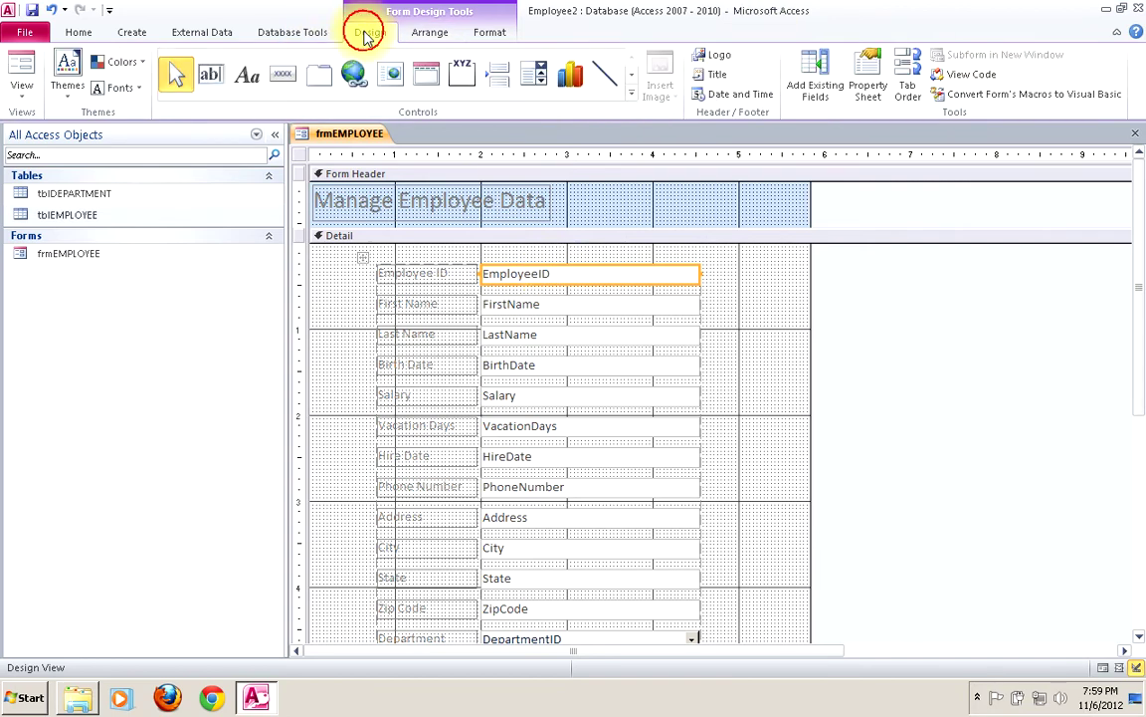
{"action": "left_click", "coordinate": [866, 69]}
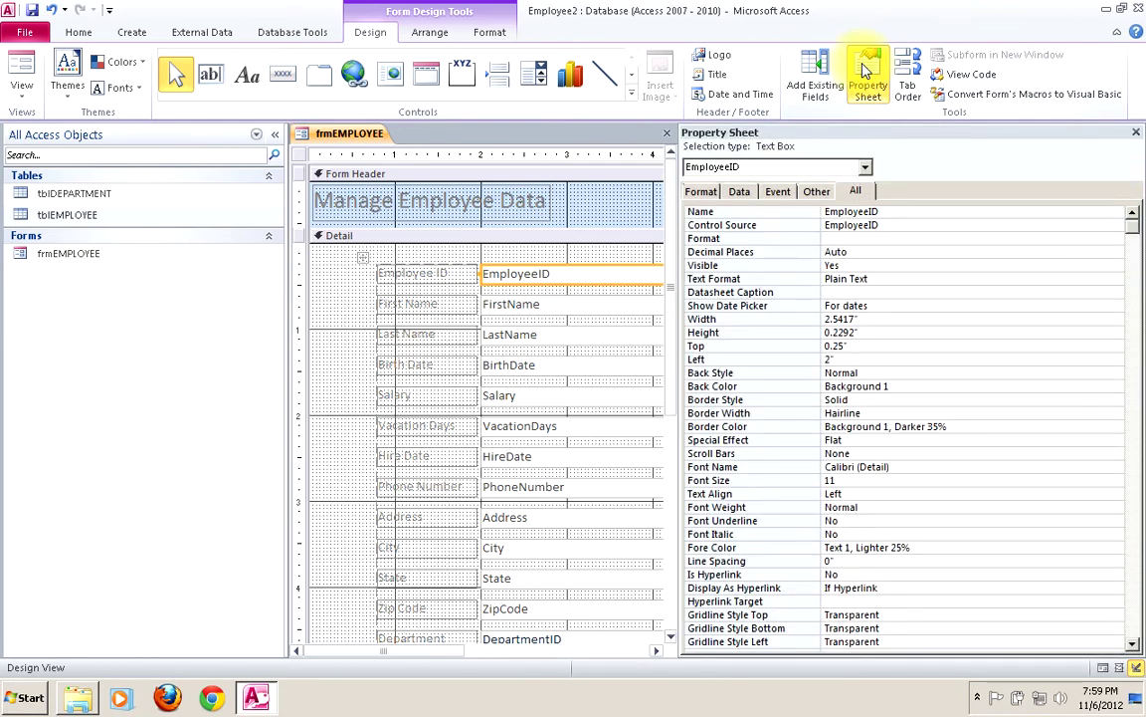
{"action": "left_click", "coordinate": [816, 192]}
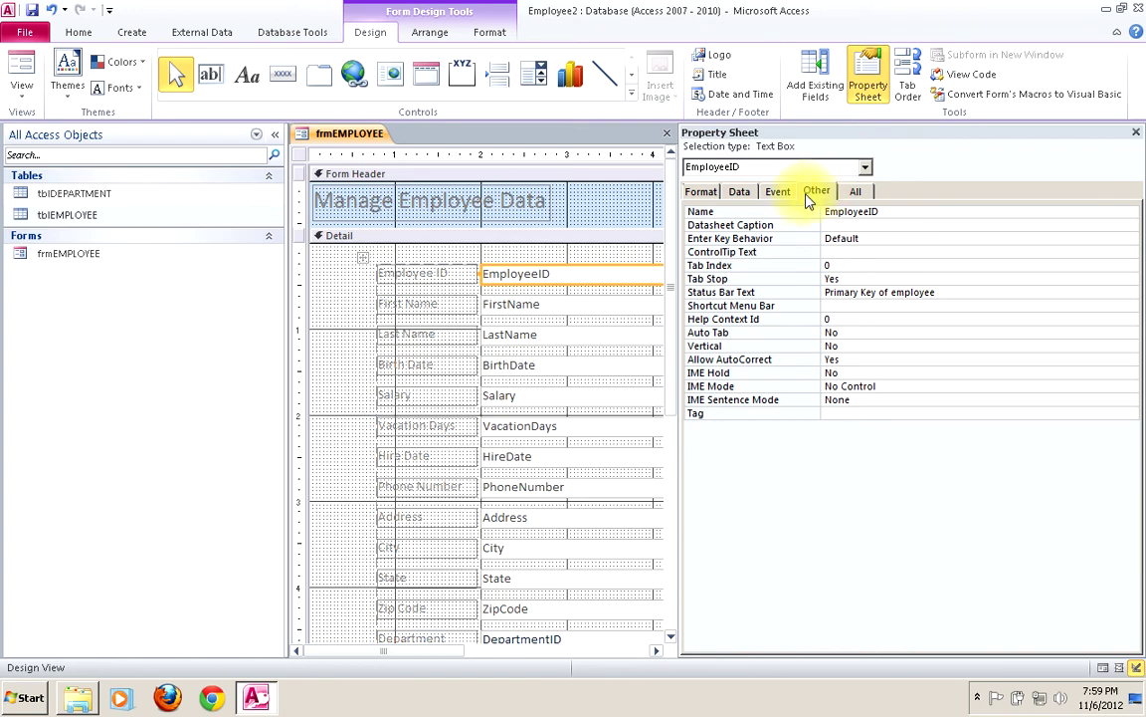
{"action": "left_click", "coordinate": [778, 192]}
{"action": "left_click", "coordinate": [748, 193]}
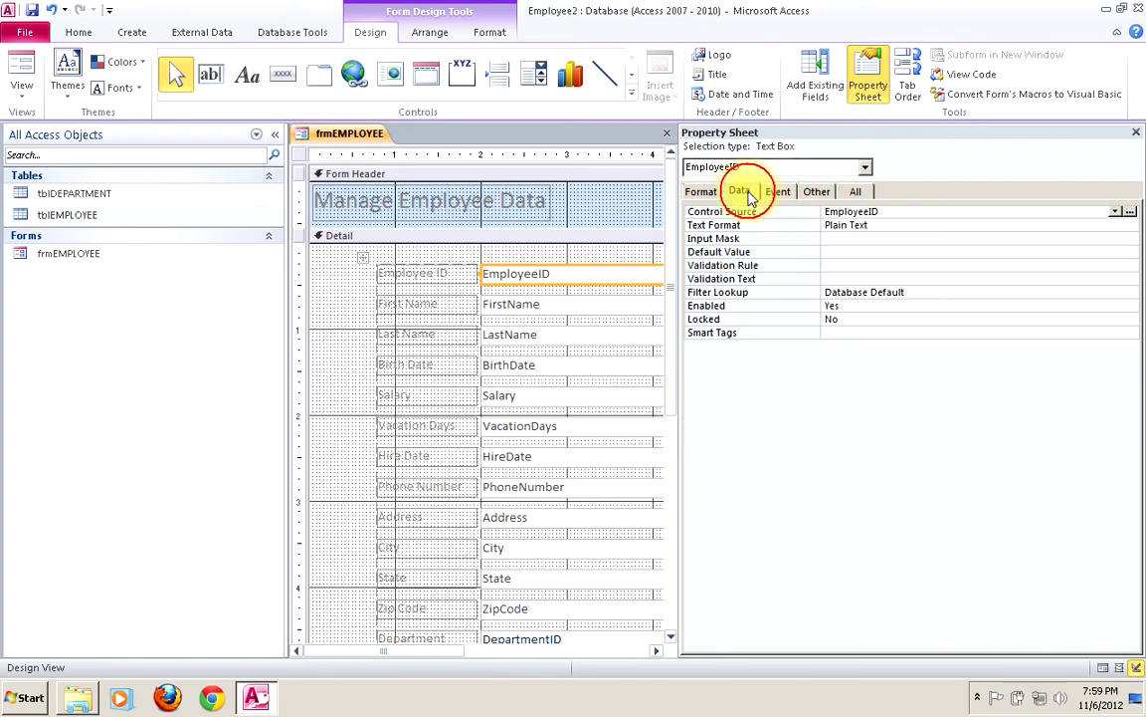
{"action": "left_click", "coordinate": [858, 307]}
{"action": "left_click", "coordinate": [1130, 307]}
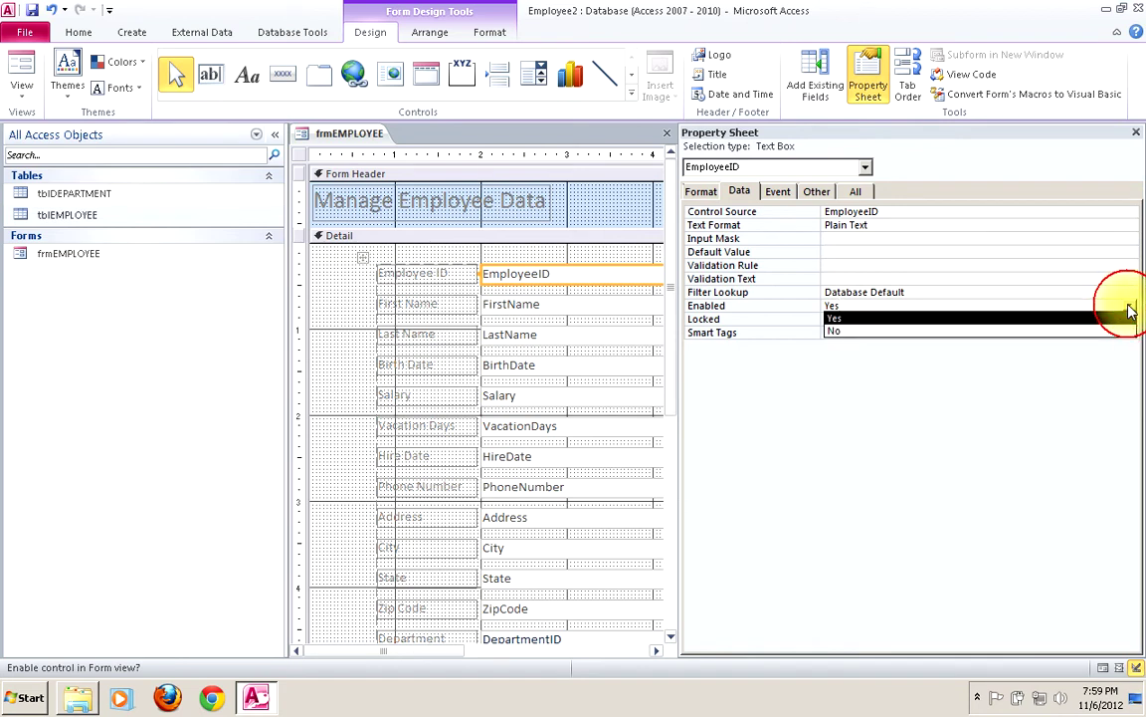
{"action": "left_click", "coordinate": [1016, 333]}
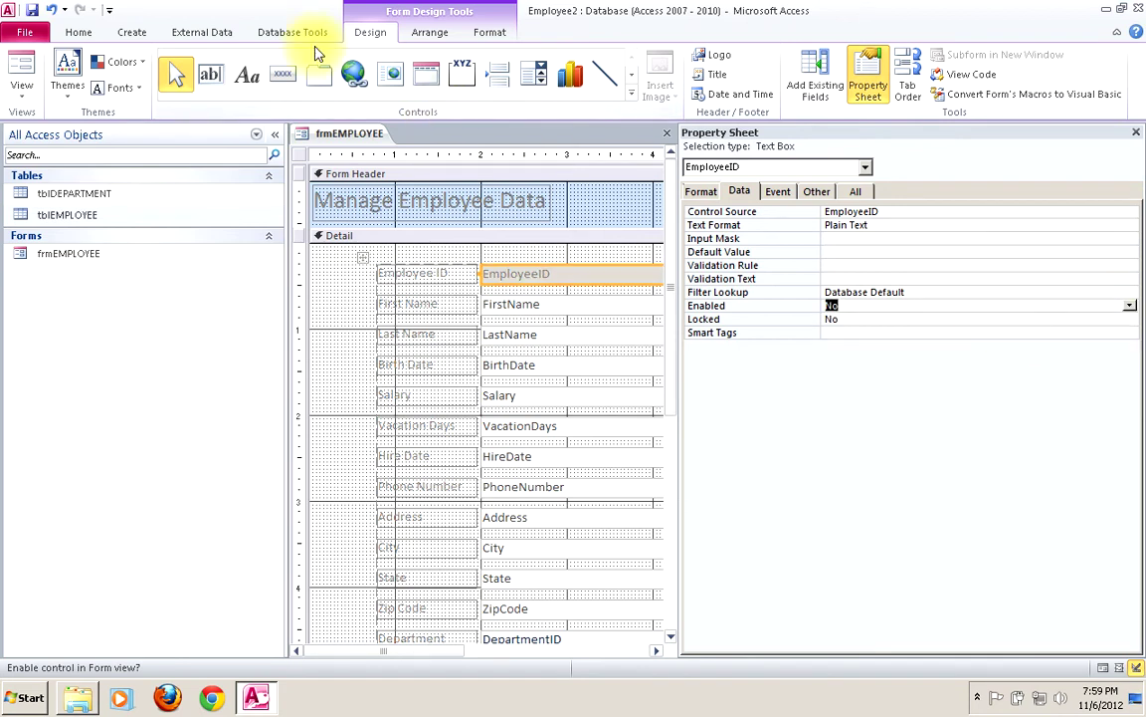
{"action": "left_click", "coordinate": [30, 11]}
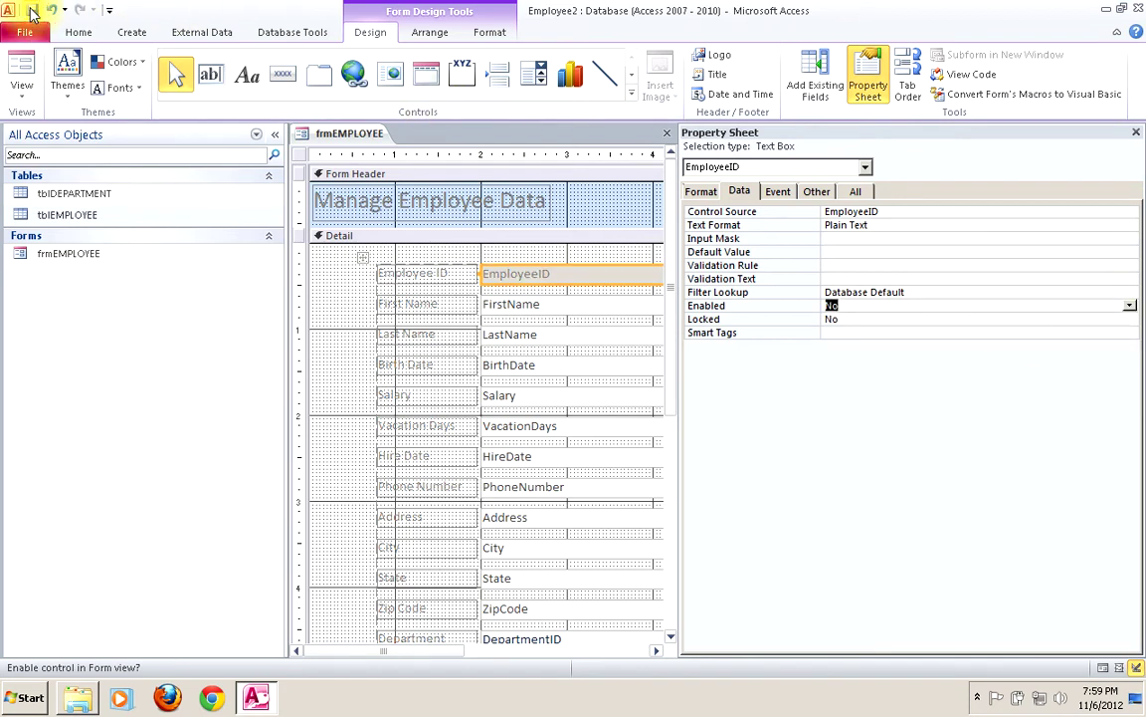
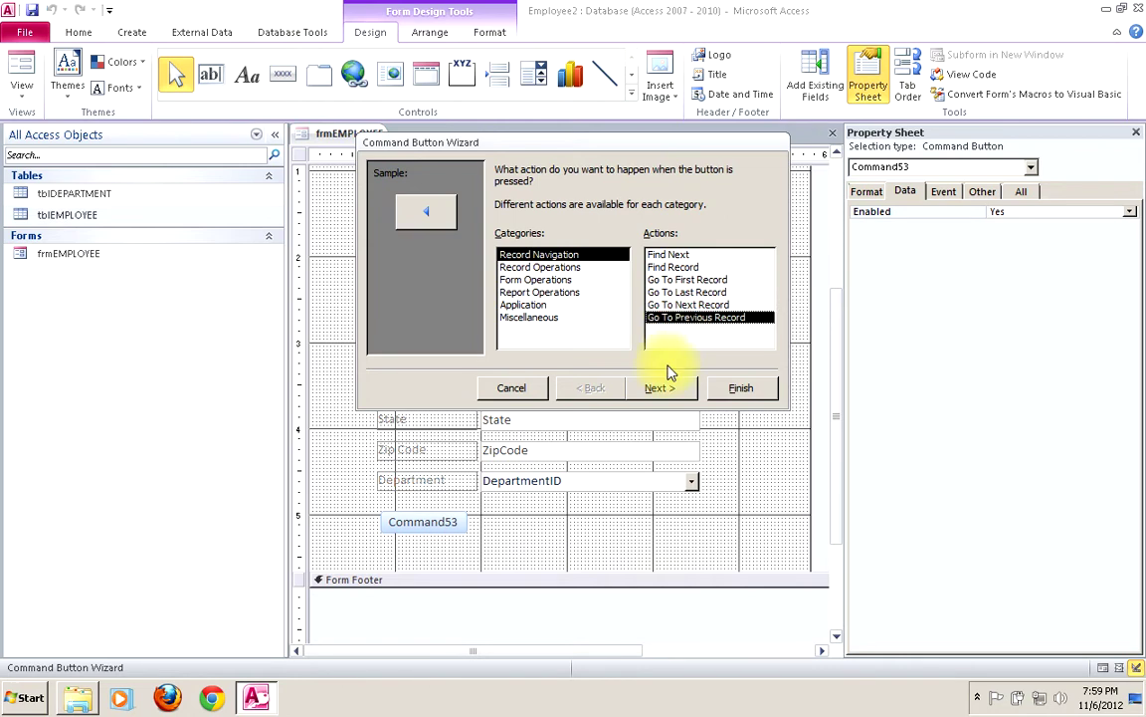
Step: Finish the previous-record button with the text label 'Previous'
{"action": "left_click", "coordinate": [662, 390]}
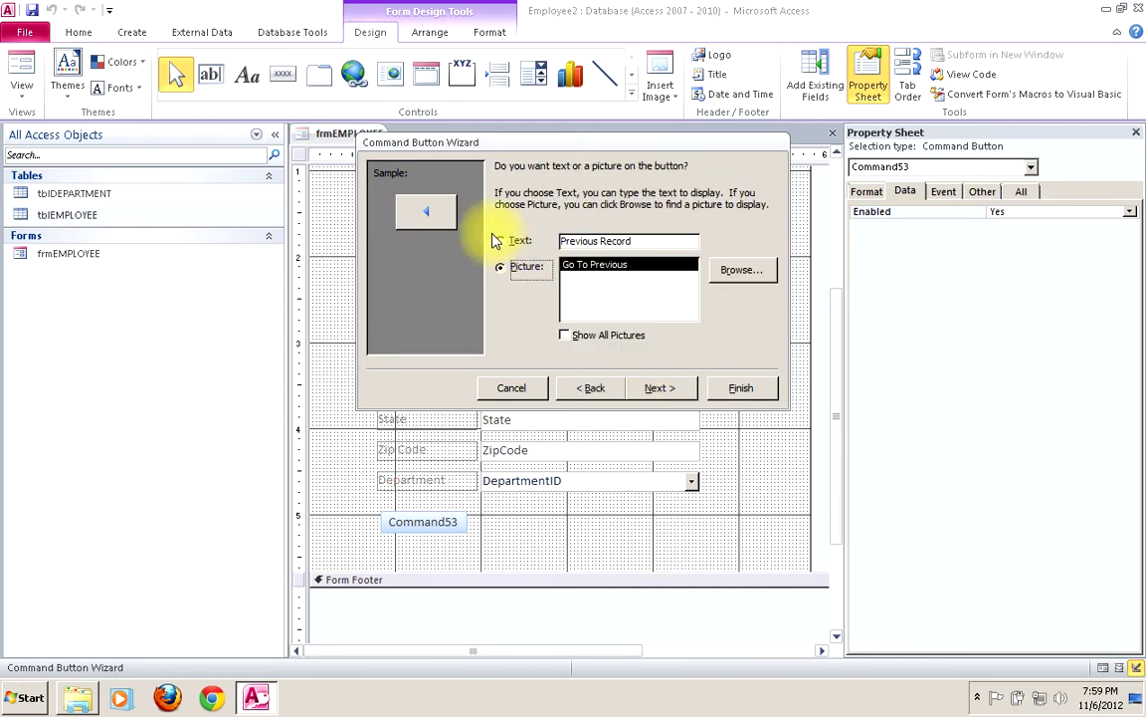
{"action": "left_click", "coordinate": [502, 240]}
{"action": "left_click", "coordinate": [646, 240]}
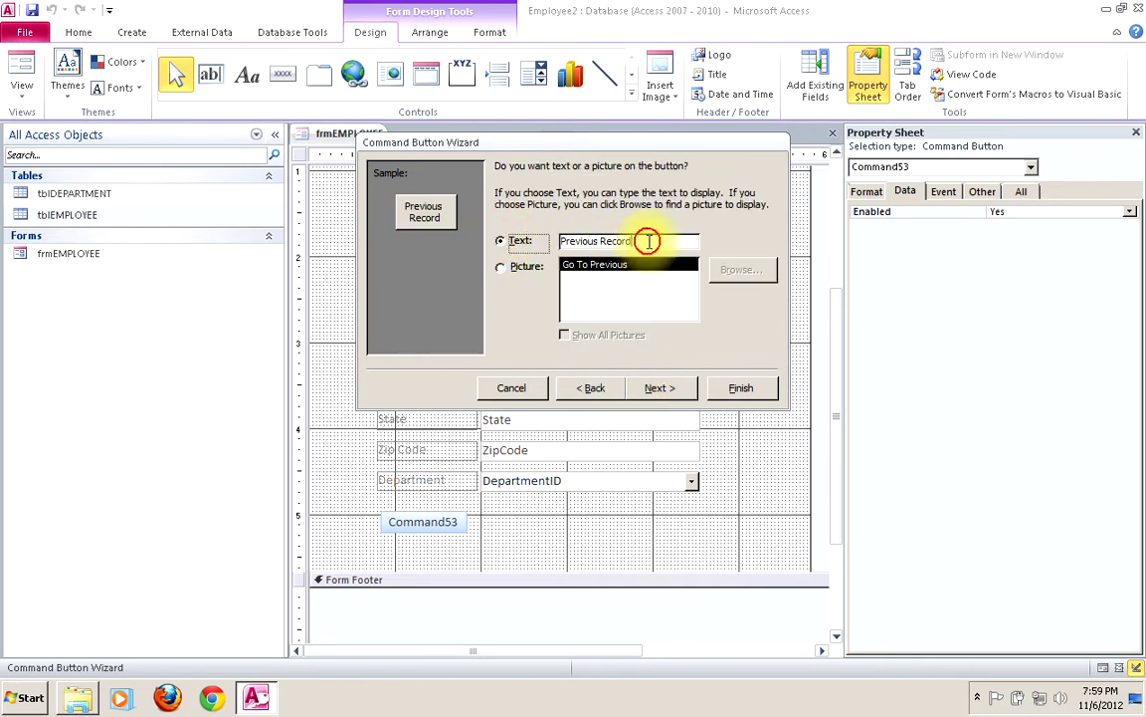
{"action": "key", "text": "BackSpace"}
{"action": "key", "text": "BackSpace"}
{"action": "key", "text": "BackSpace"}
{"action": "key", "text": "BackSpace"}
{"action": "key", "text": "BackSpace"}
{"action": "key", "text": "BackSpace"}
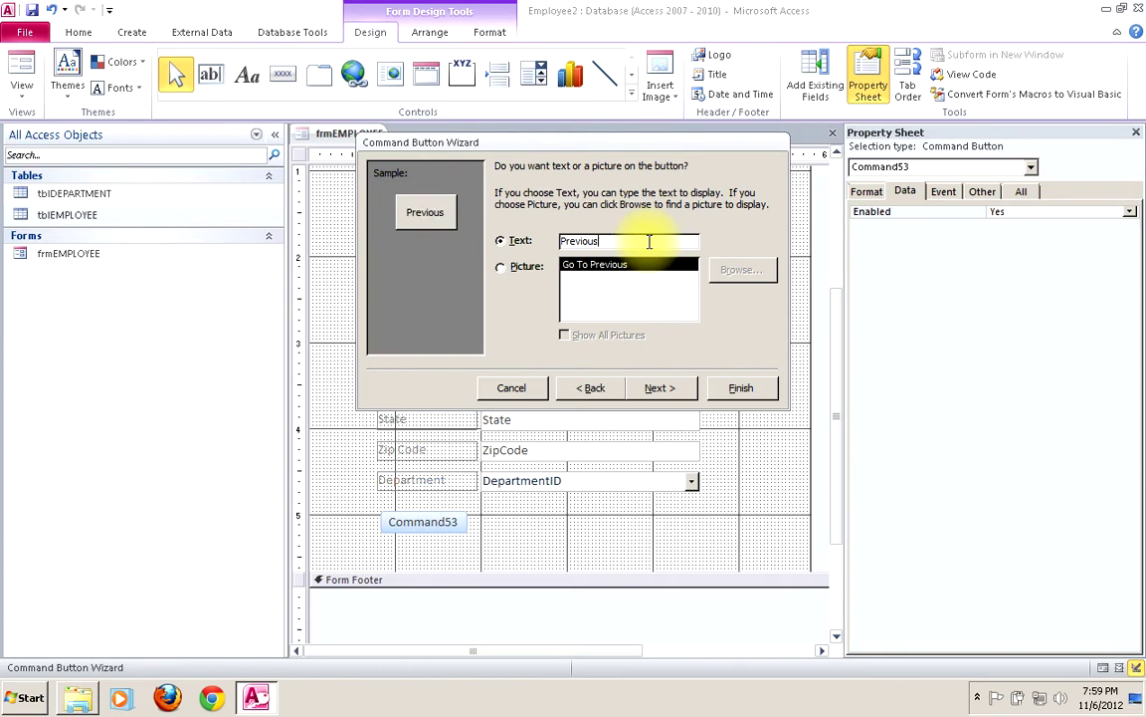
{"action": "left_click", "coordinate": [664, 388]}
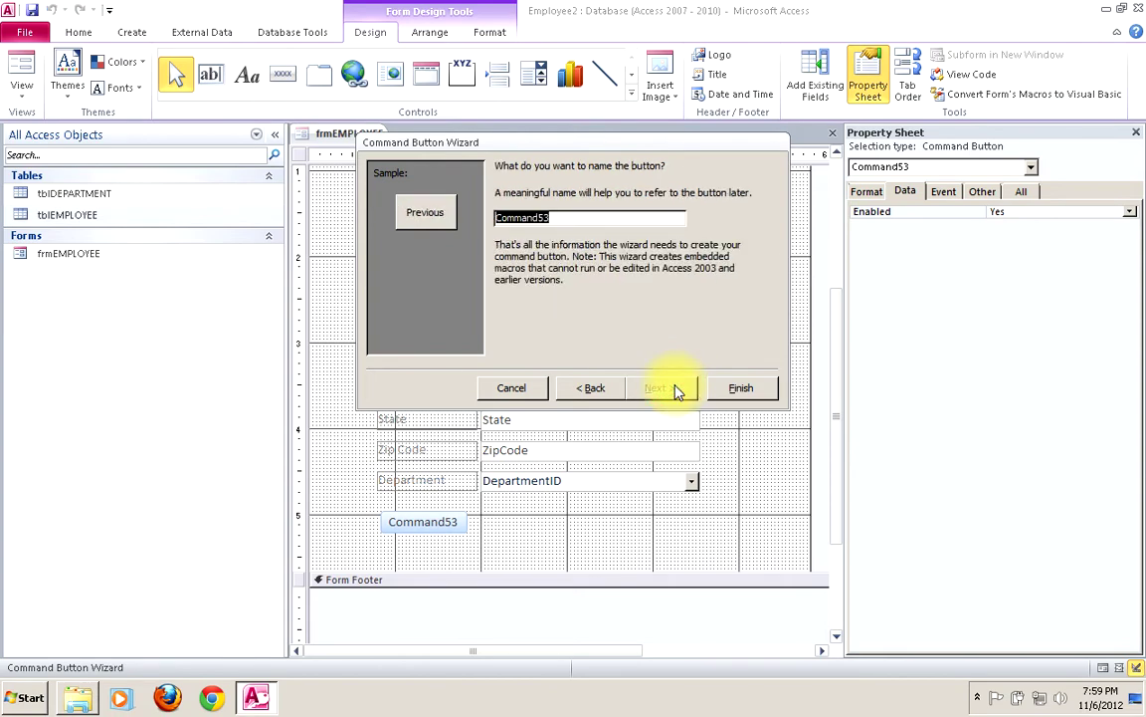
{"action": "left_click", "coordinate": [742, 388]}
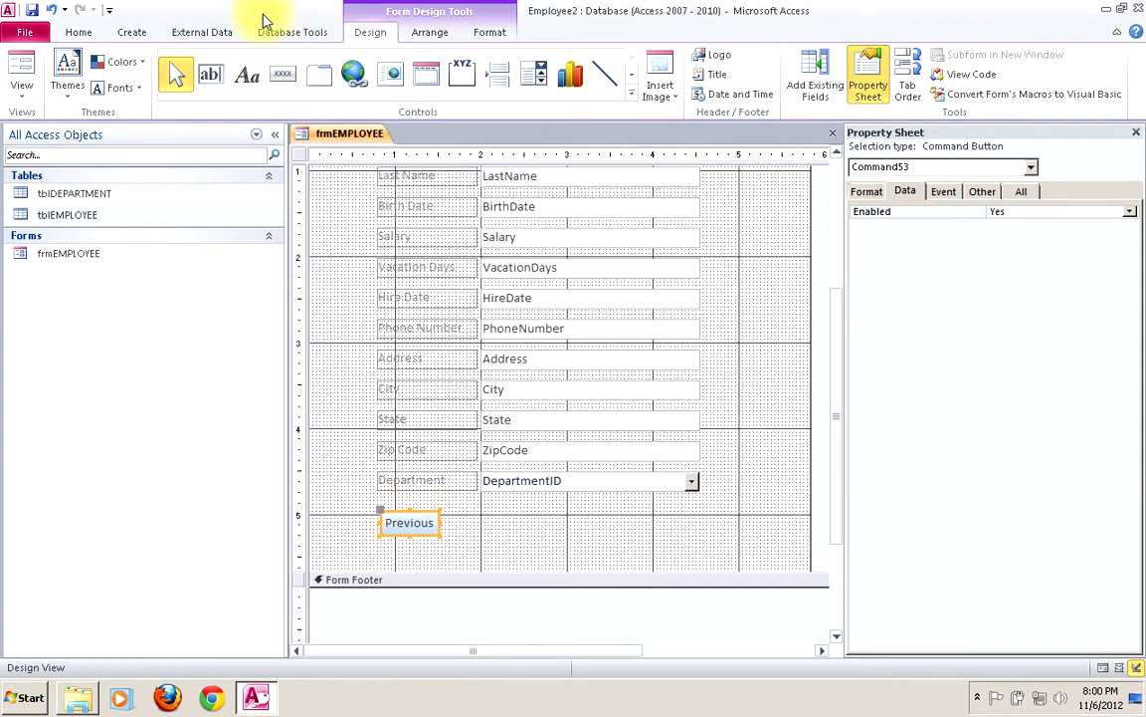
Step: Add a button beside Previous that runs Record Operations > Save Record, labelled 'Save'
{"action": "left_click", "coordinate": [283, 73]}
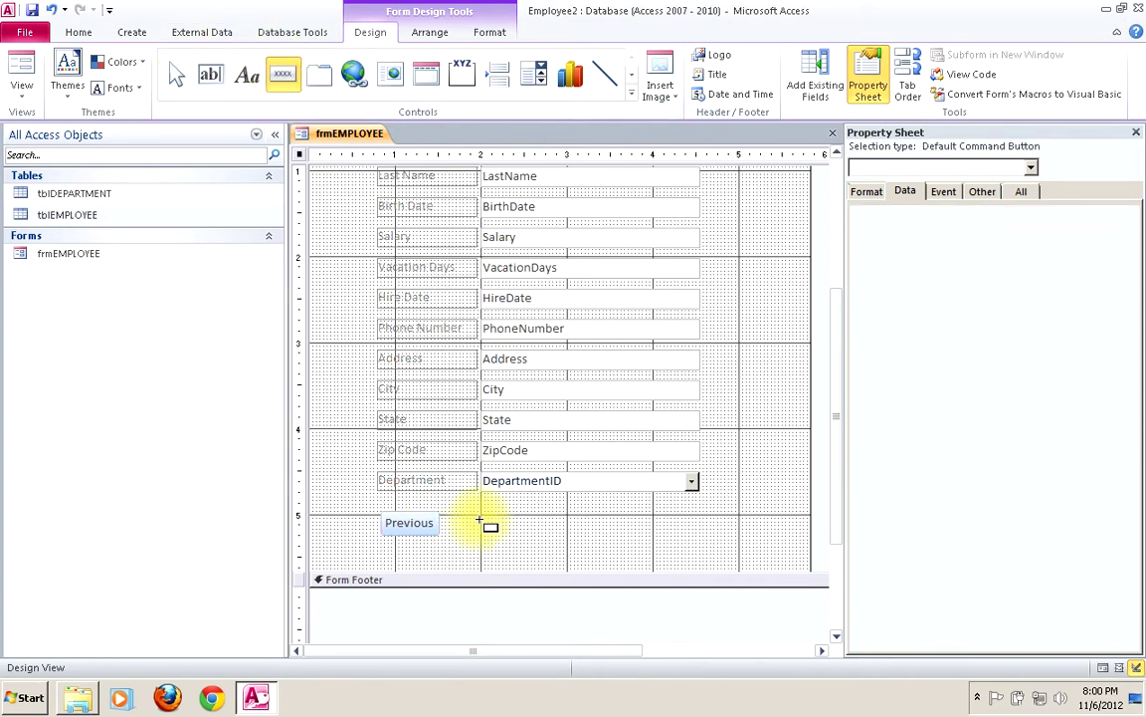
{"action": "left_click", "coordinate": [485, 520]}
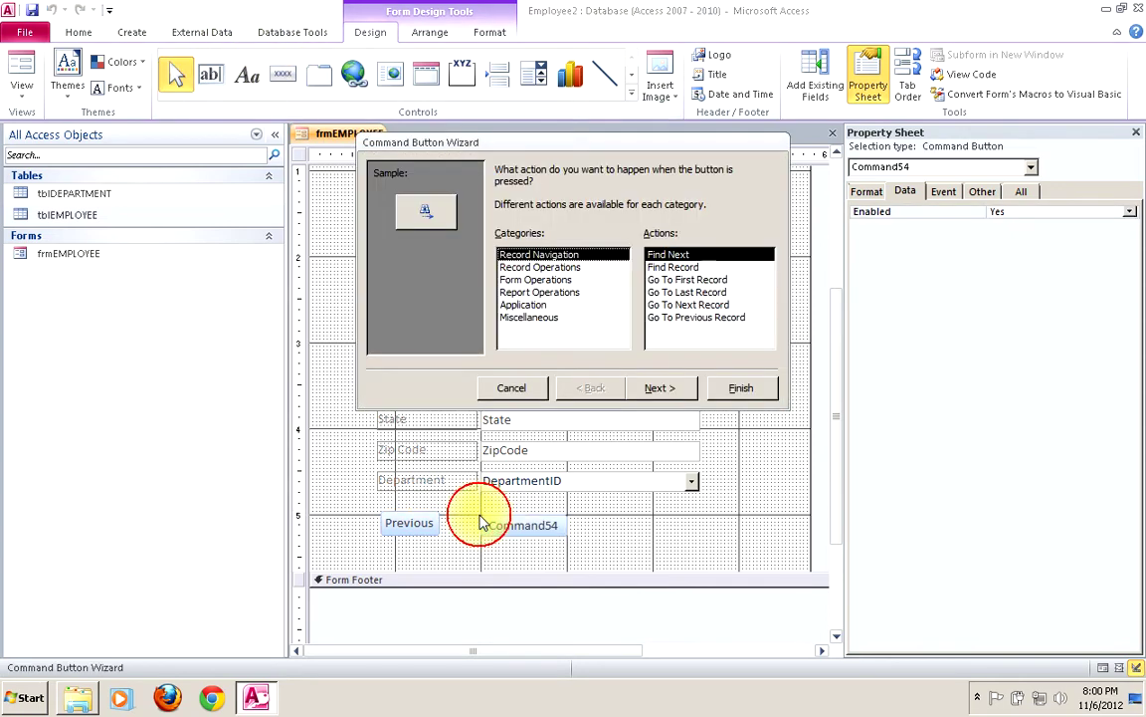
{"action": "left_click", "coordinate": [537, 267]}
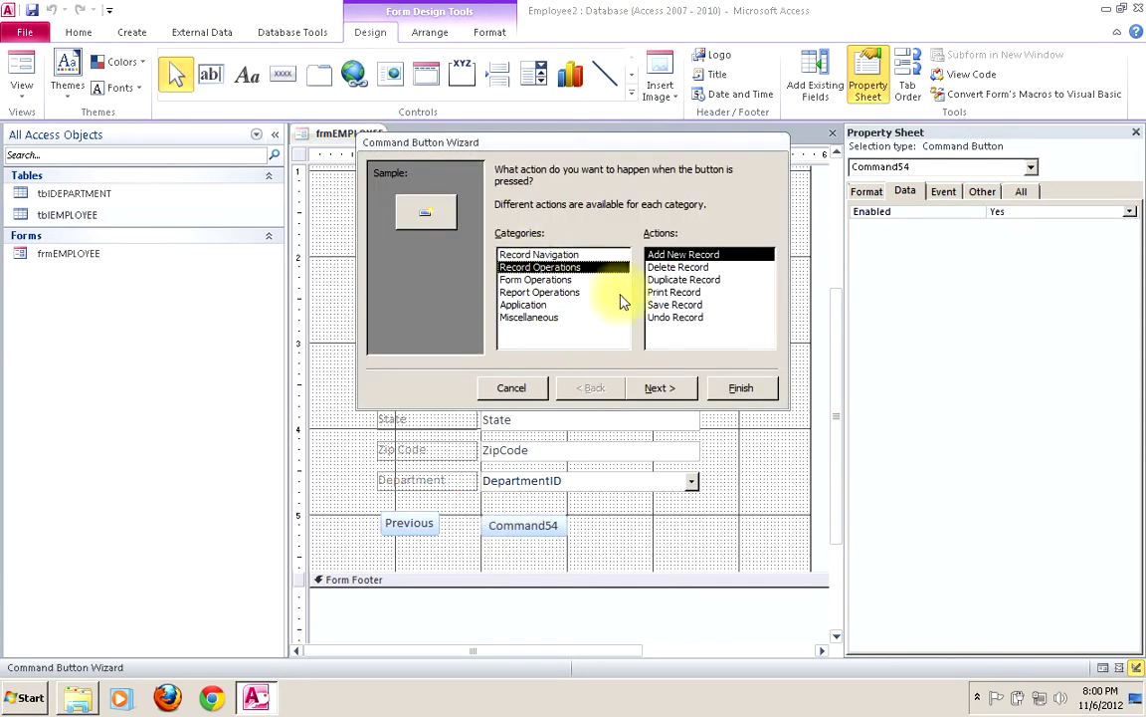
{"action": "left_click", "coordinate": [676, 305]}
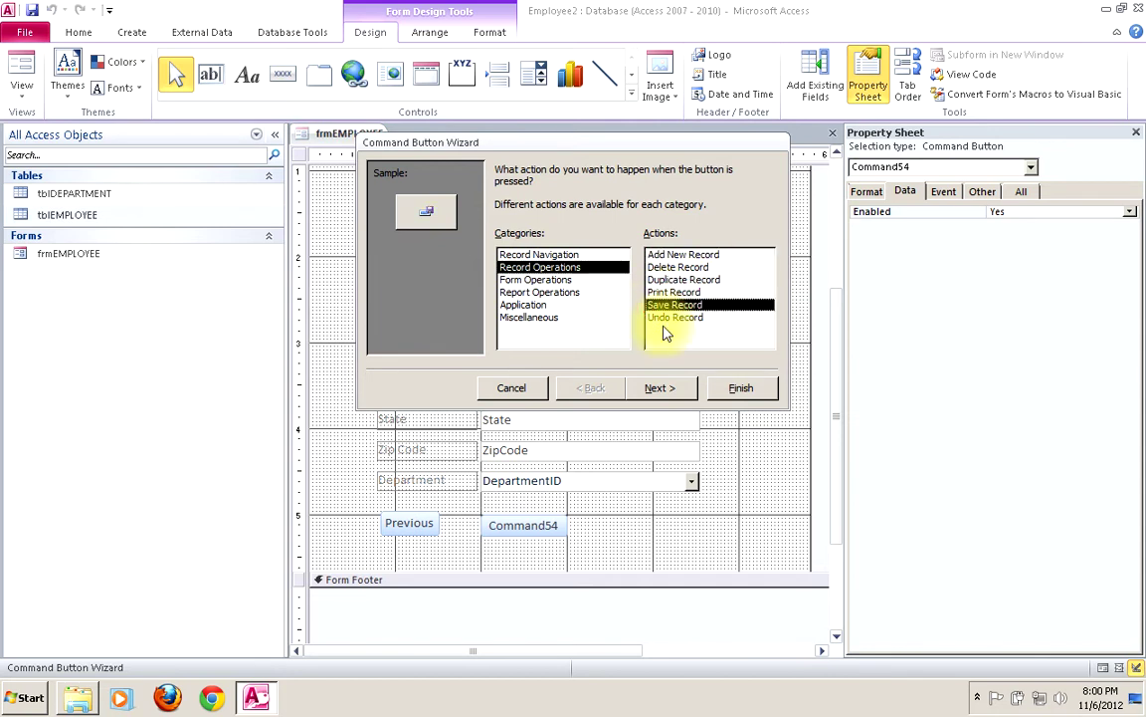
{"action": "left_click", "coordinate": [658, 389]}
{"action": "left_click", "coordinate": [508, 245]}
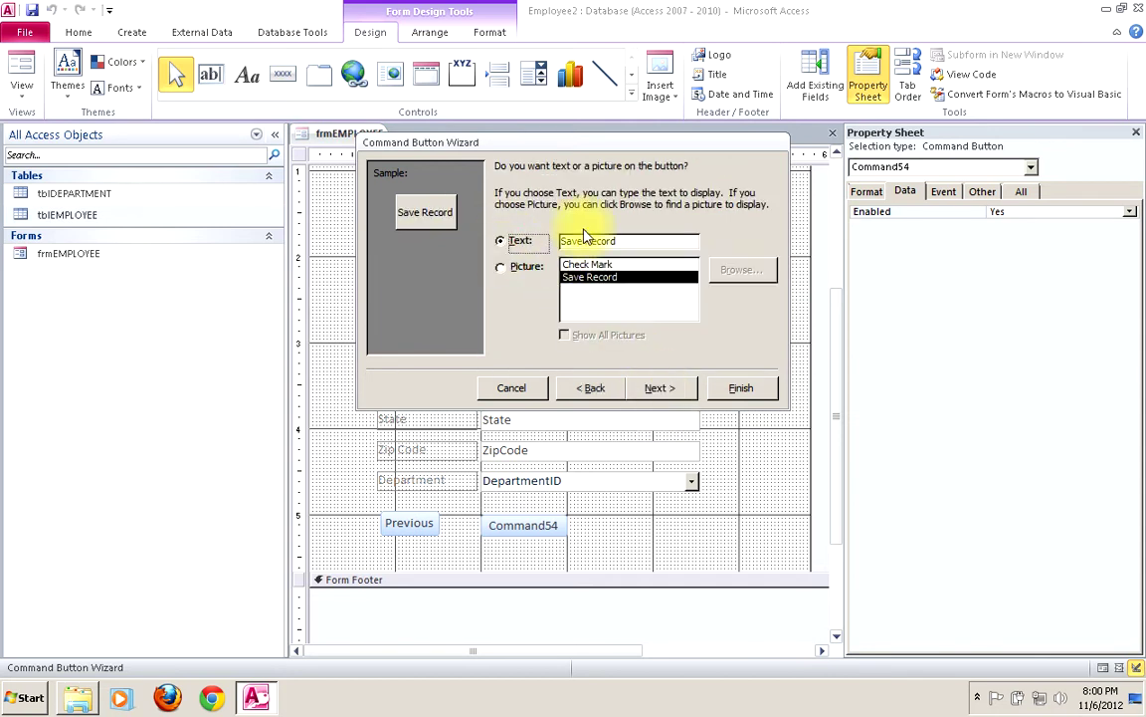
{"action": "key", "text": "BackSpace"}
{"action": "key", "text": "BackSpace"}
{"action": "key", "text": "BackSpace"}
{"action": "key", "text": "BackSpace"}
{"action": "key", "text": "BackSpace"}
{"action": "key", "text": "BackSpace"}
{"action": "key", "text": "BackSpace"}
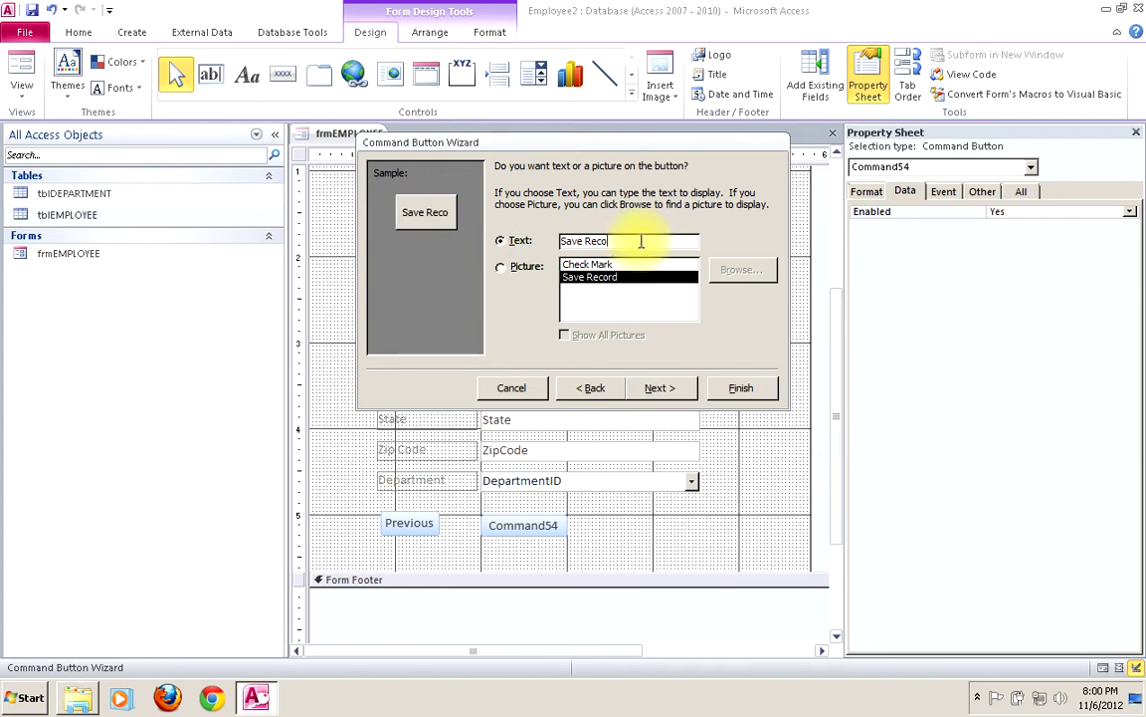
{"action": "left_click", "coordinate": [662, 389]}
{"action": "left_click", "coordinate": [737, 387]}
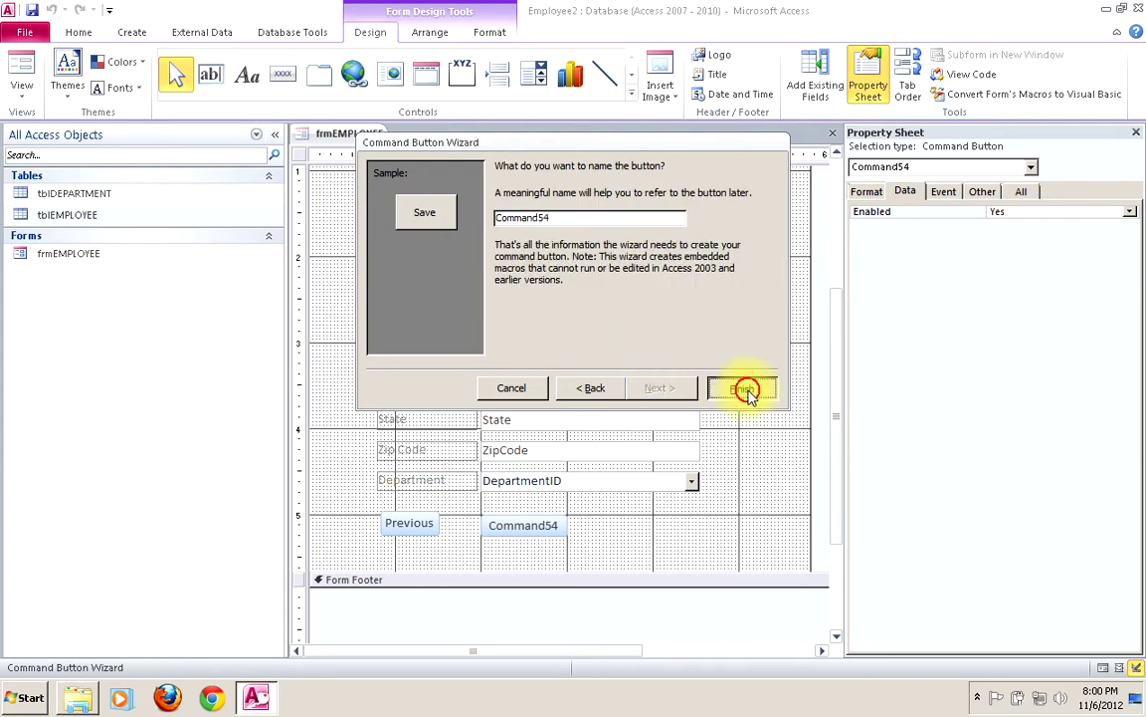
{"action": "left_click", "coordinate": [283, 73]}
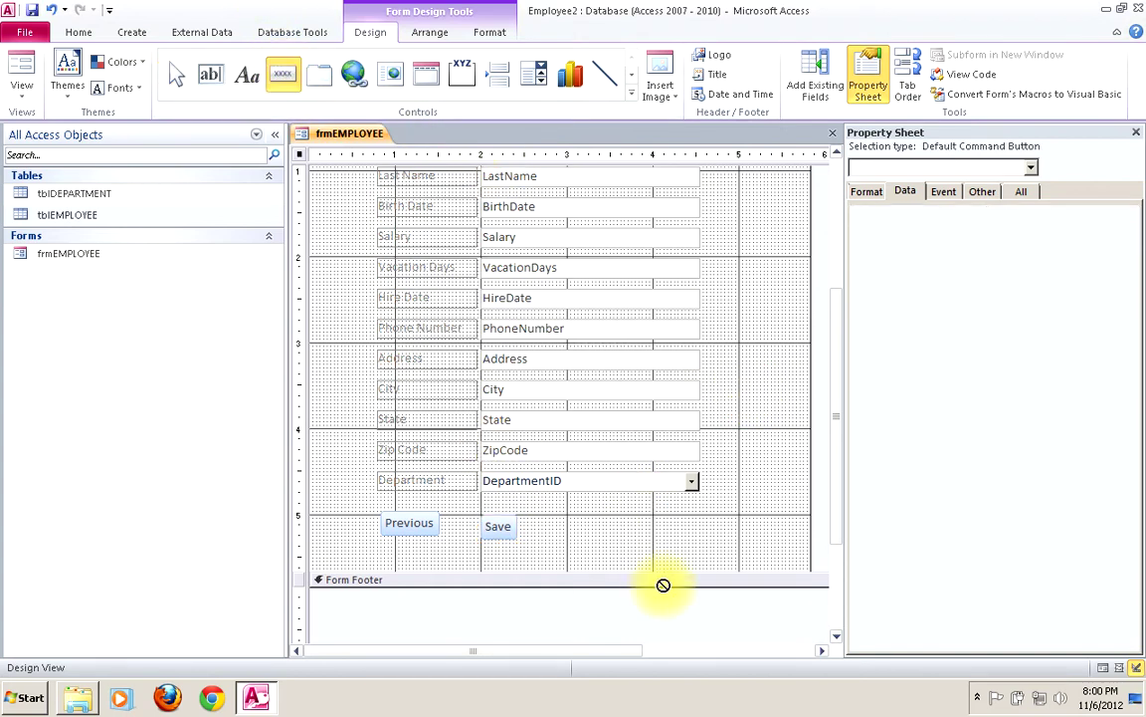
Step: Place a button beside Save running Go To Next Record, with the text label 'Next'
{"action": "left_click", "coordinate": [565, 523]}
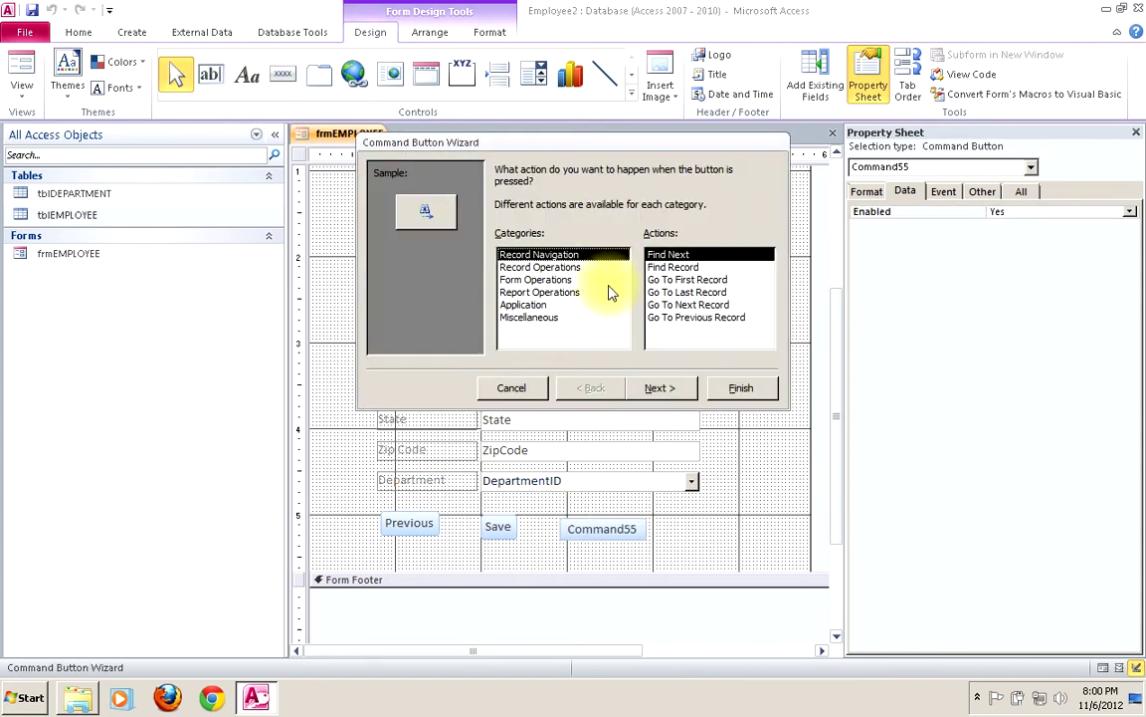
{"action": "left_click", "coordinate": [665, 304]}
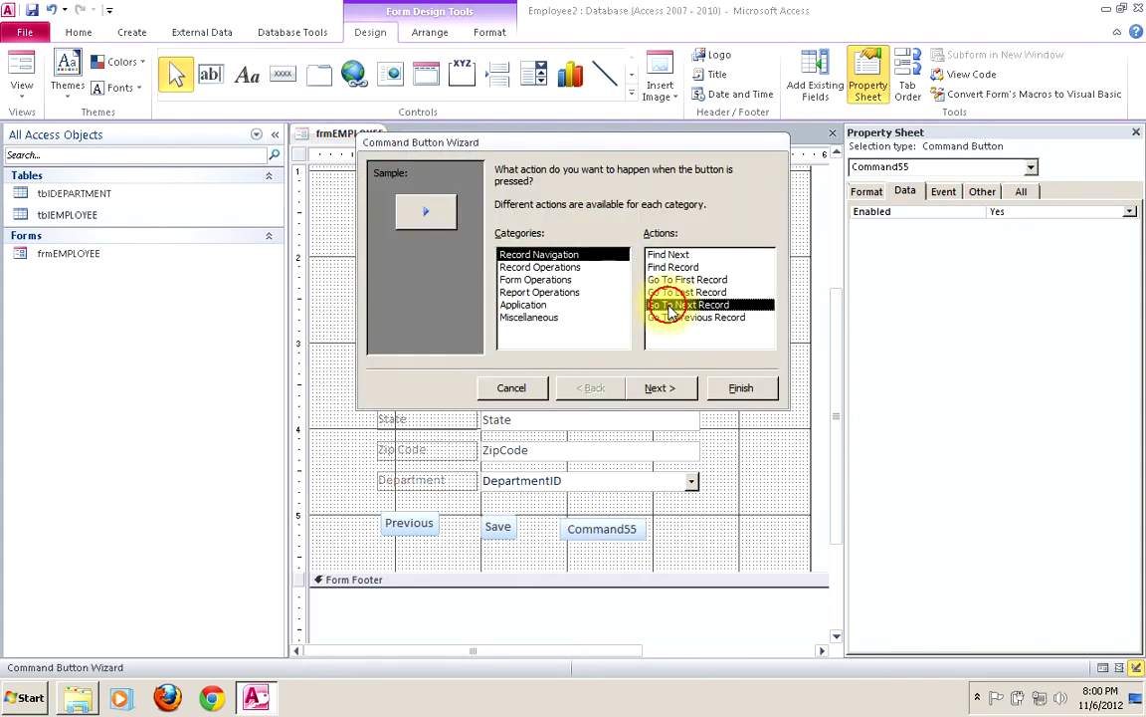
{"action": "left_click", "coordinate": [663, 389]}
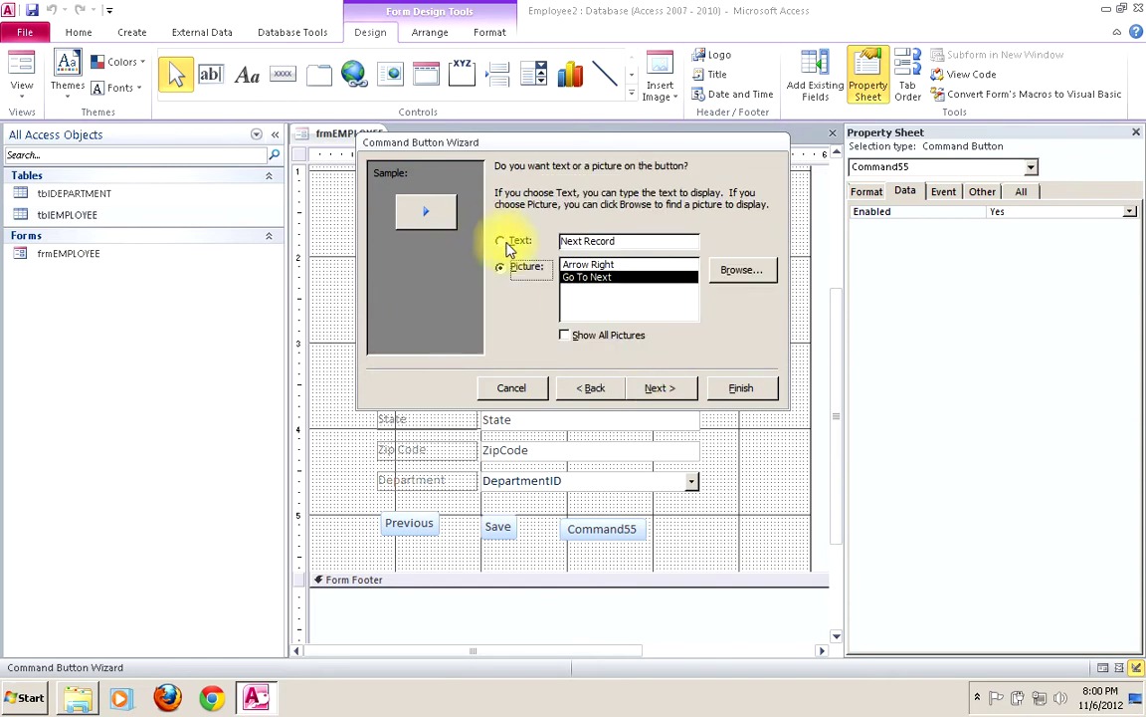
{"action": "left_click", "coordinate": [503, 243]}
{"action": "left_click", "coordinate": [628, 241]}
{"action": "key", "text": "BackSpace"}
{"action": "key", "text": "BackSpace"}
{"action": "key", "text": "BackSpace"}
{"action": "key", "text": "BackSpace"}
{"action": "key", "text": "BackSpace"}
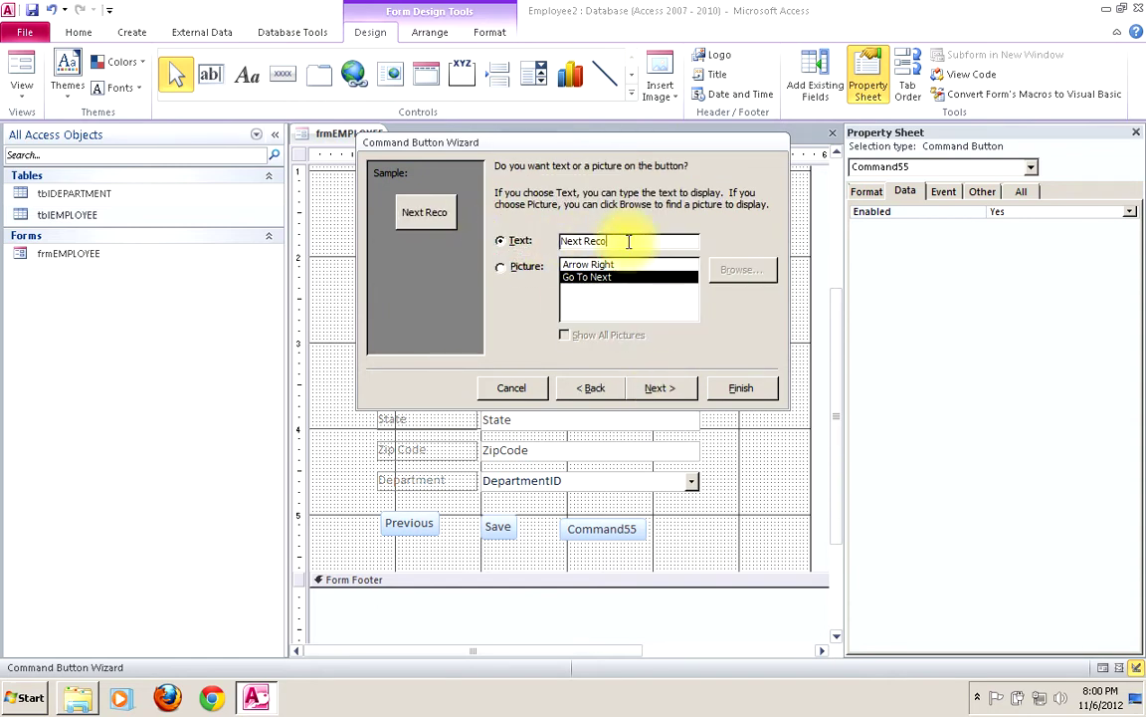
{"action": "key", "text": "BackSpace"}
{"action": "key", "text": "BackSpace"}
{"action": "left_click", "coordinate": [664, 389]}
{"action": "left_click", "coordinate": [741, 388]}
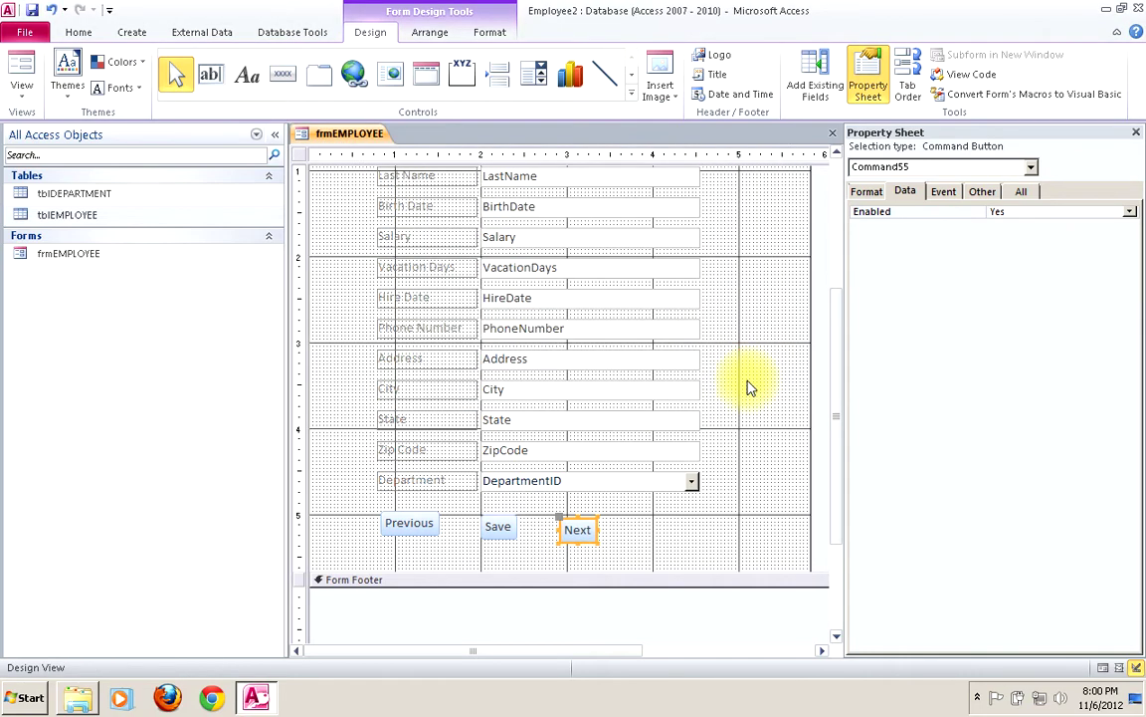
{"action": "left_click", "coordinate": [371, 512]}
Step: Group the Previous, Save and Next buttons into a tabular layout, shifted slightly right
{"action": "left_click_drag", "start_coordinate": [371, 512], "coordinate": [613, 554]}
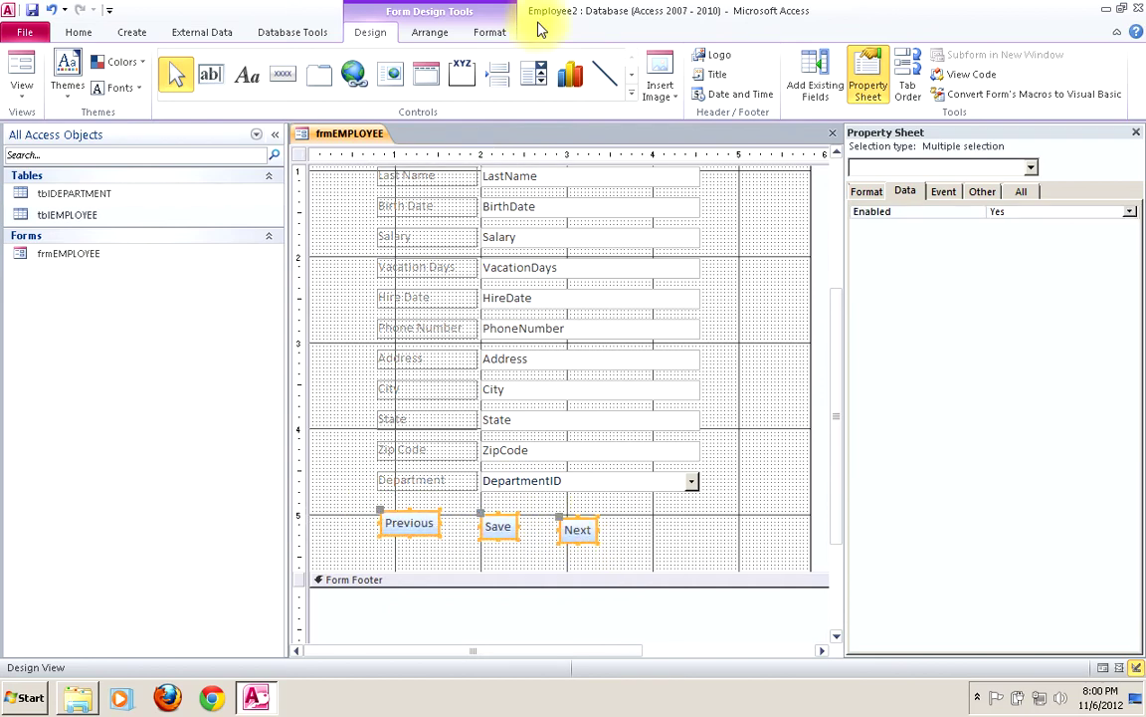
{"action": "left_click", "coordinate": [430, 32]}
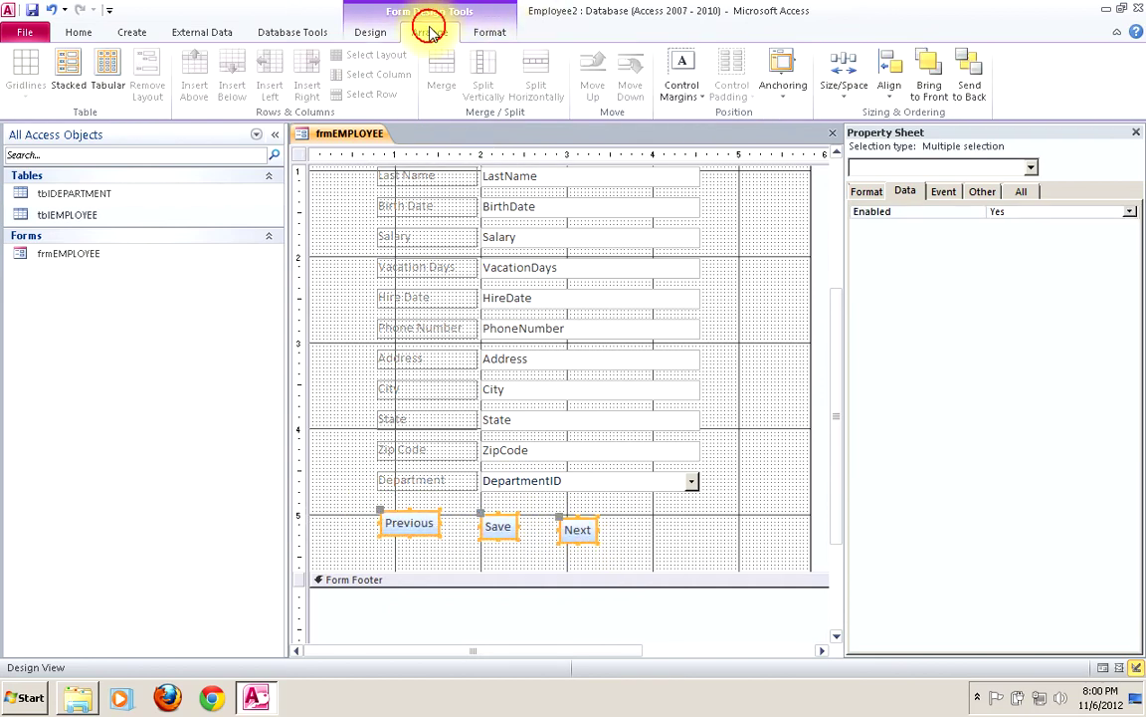
{"action": "left_click", "coordinate": [105, 66]}
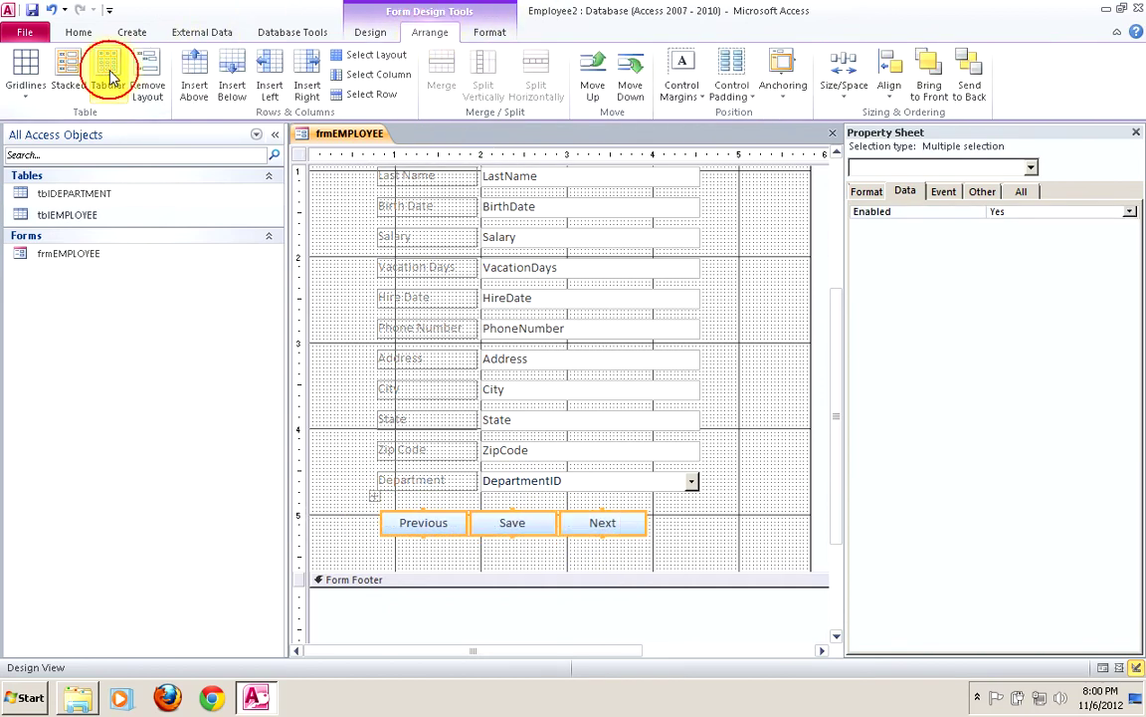
{"action": "left_click", "coordinate": [511, 522]}
{"action": "left_click_drag", "start_coordinate": [512, 523], "coordinate": [535, 526]}
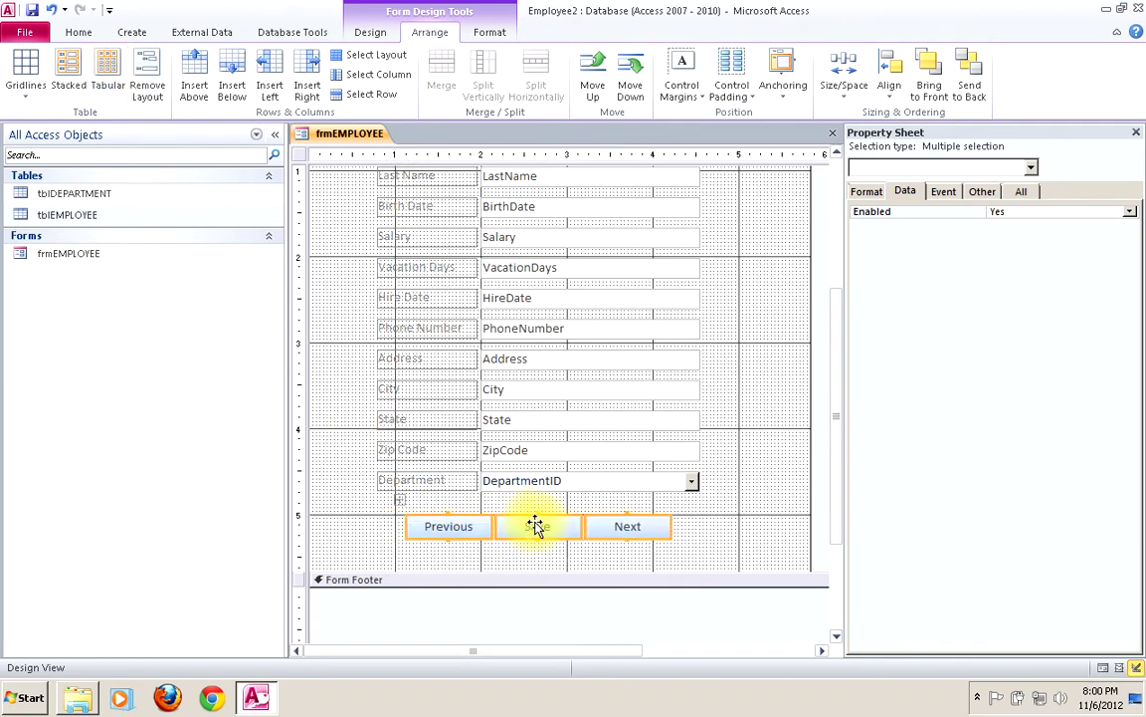
{"action": "left_click", "coordinate": [721, 547]}
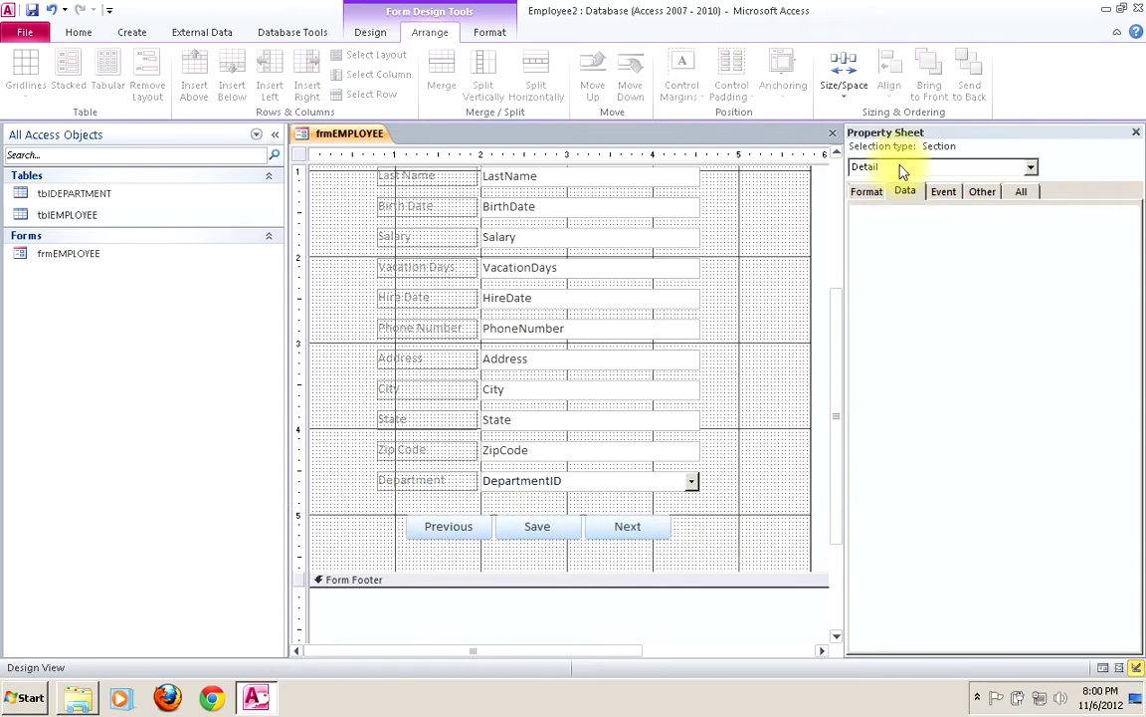
Step: Close the Property Sheet, save the form design and switch frmEMPLOYEE to Form View
{"action": "left_click", "coordinate": [1135, 134]}
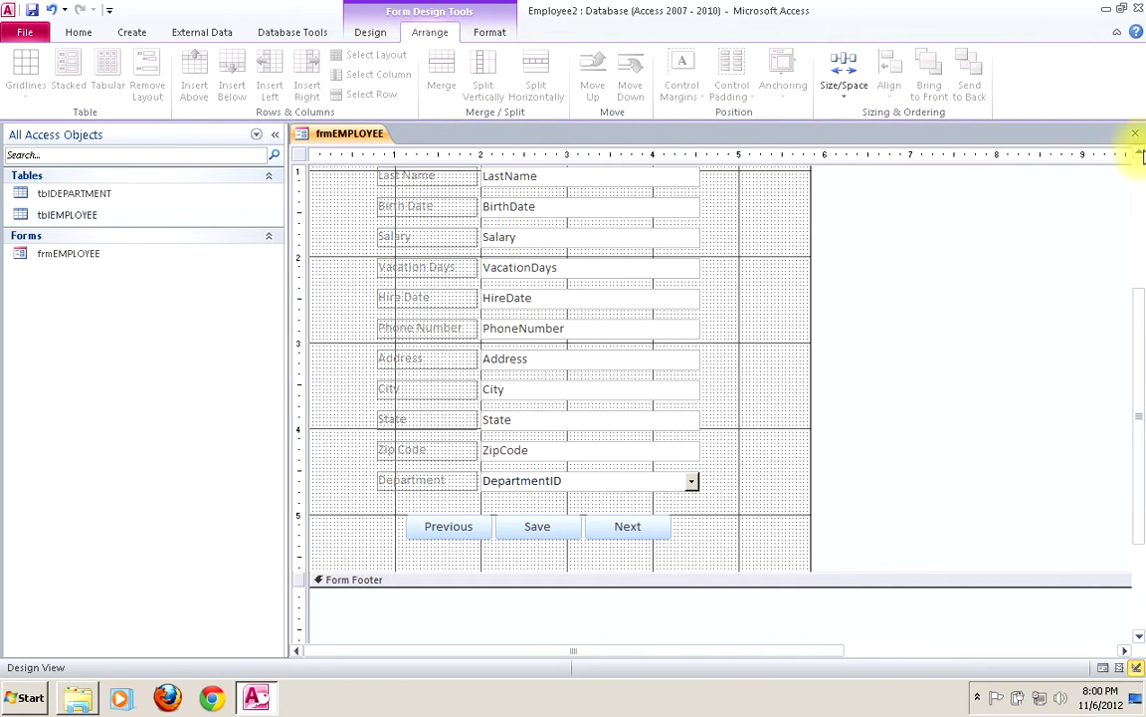
{"action": "scroll", "coordinate": [1142, 156], "scroll_direction": "up", "scroll_amount": 3}
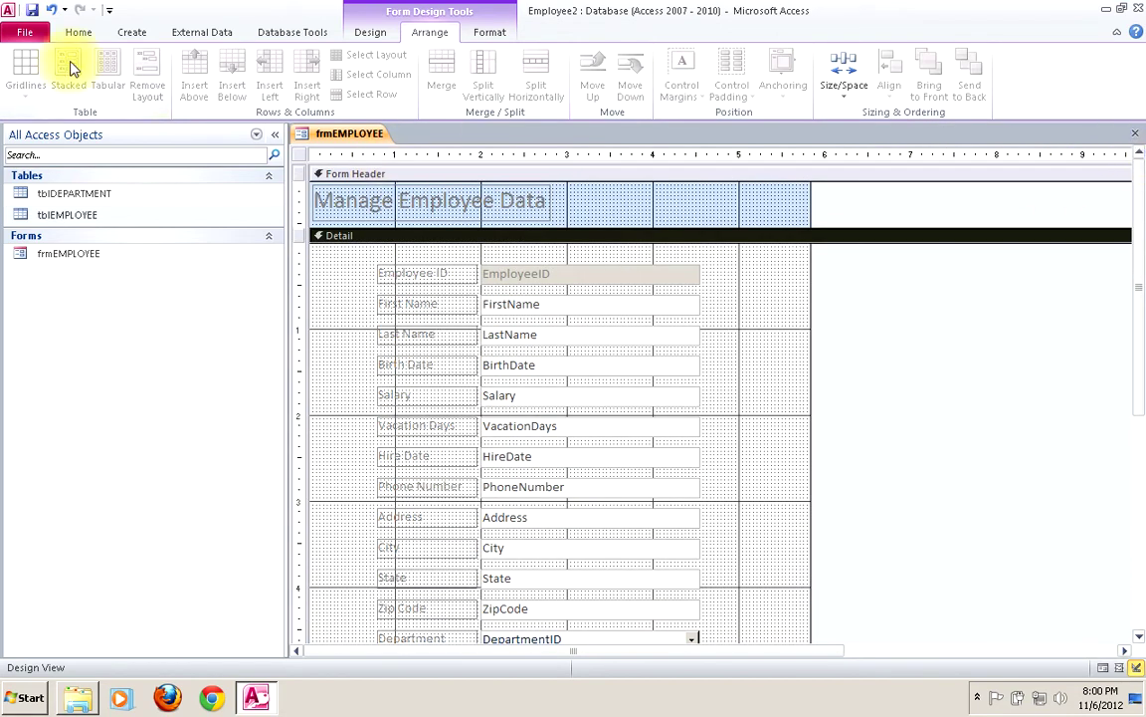
{"action": "left_click", "coordinate": [32, 12]}
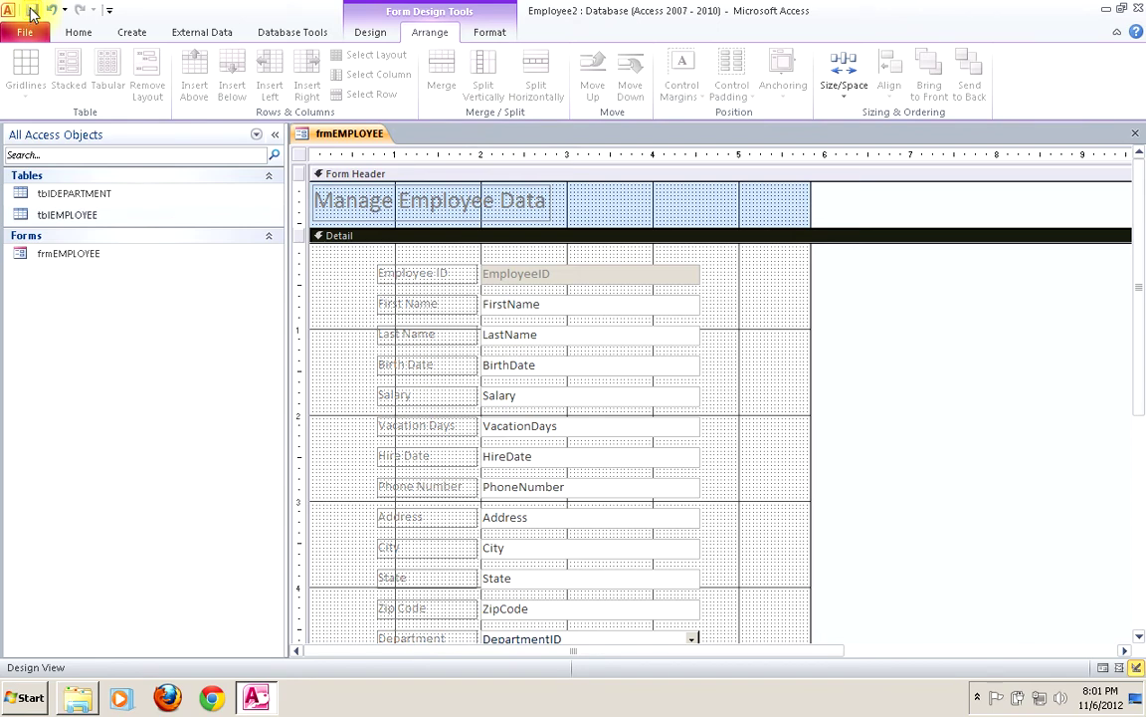
{"action": "right_click", "coordinate": [339, 135]}
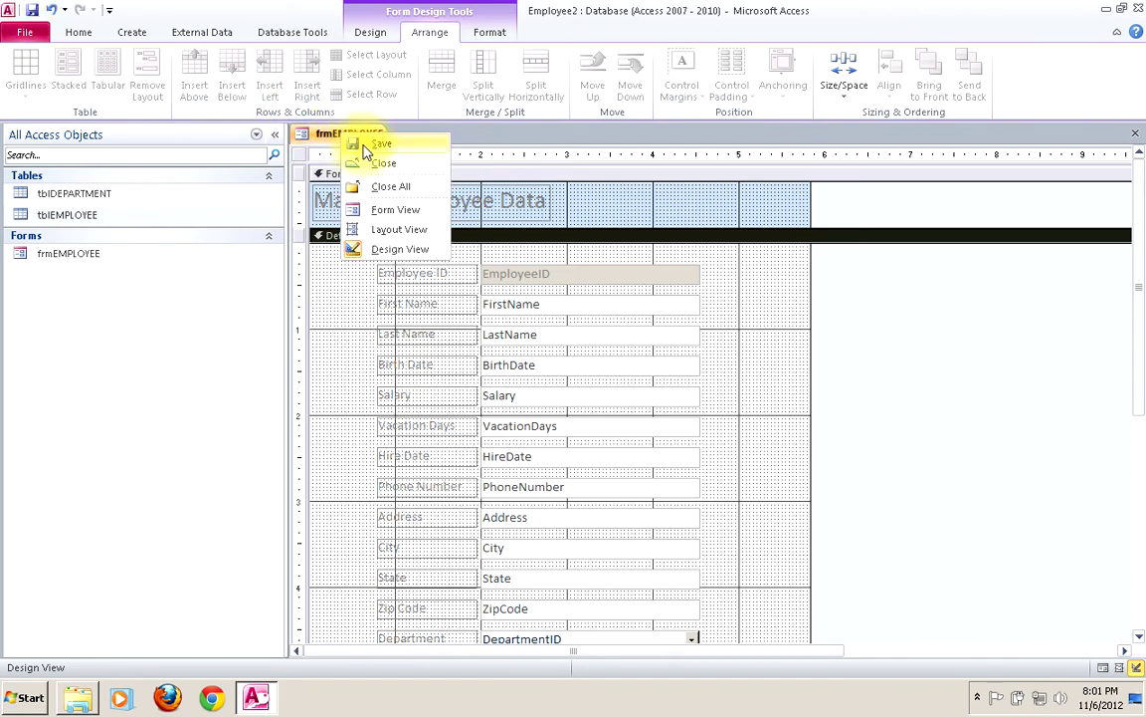
{"action": "left_click", "coordinate": [384, 209]}
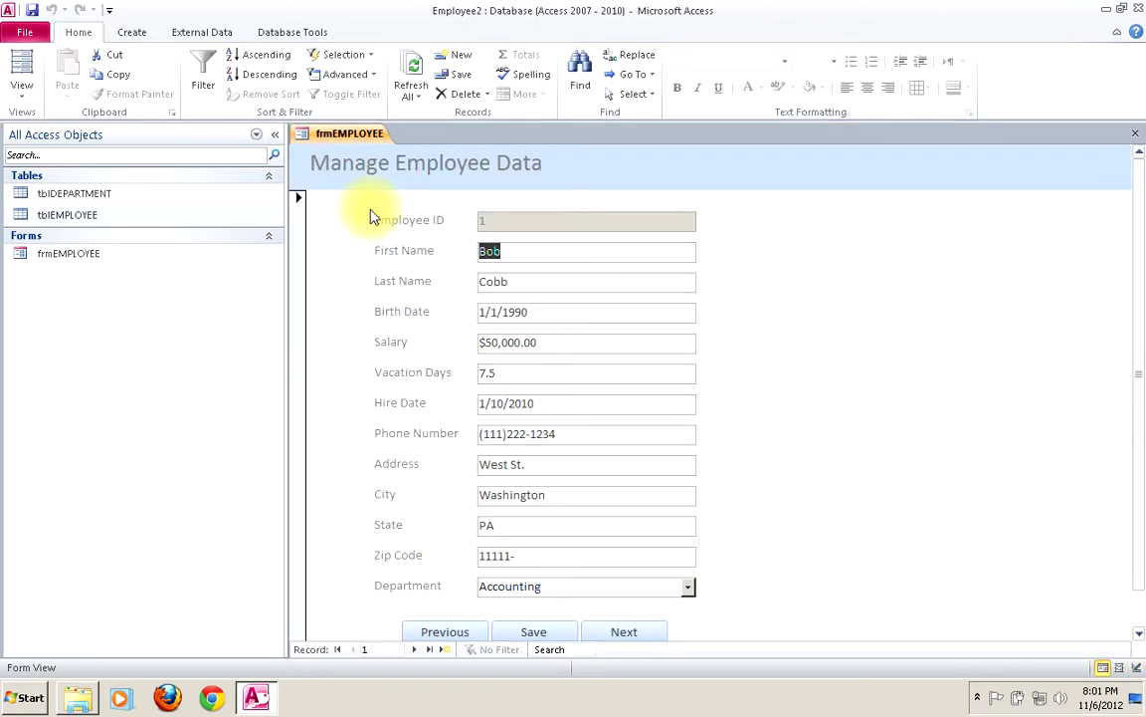
Step: Page forward a few records with Next, then back to record 1 with Previous
{"action": "left_click", "coordinate": [1139, 635]}
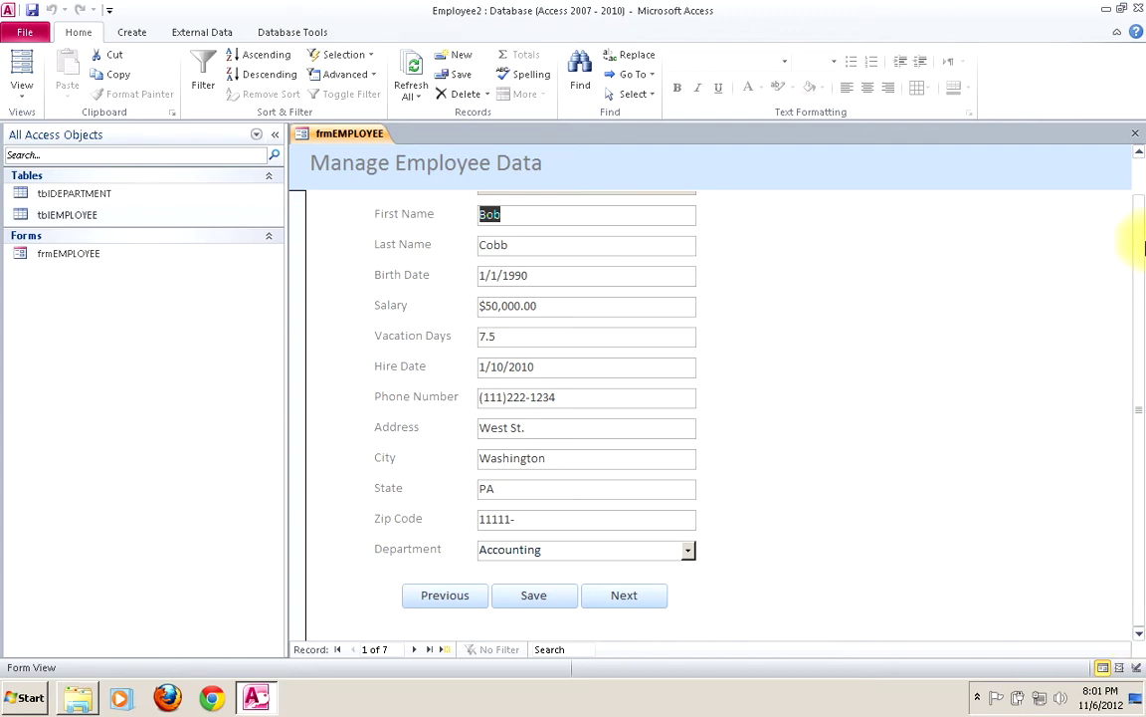
{"action": "left_click", "coordinate": [1140, 152]}
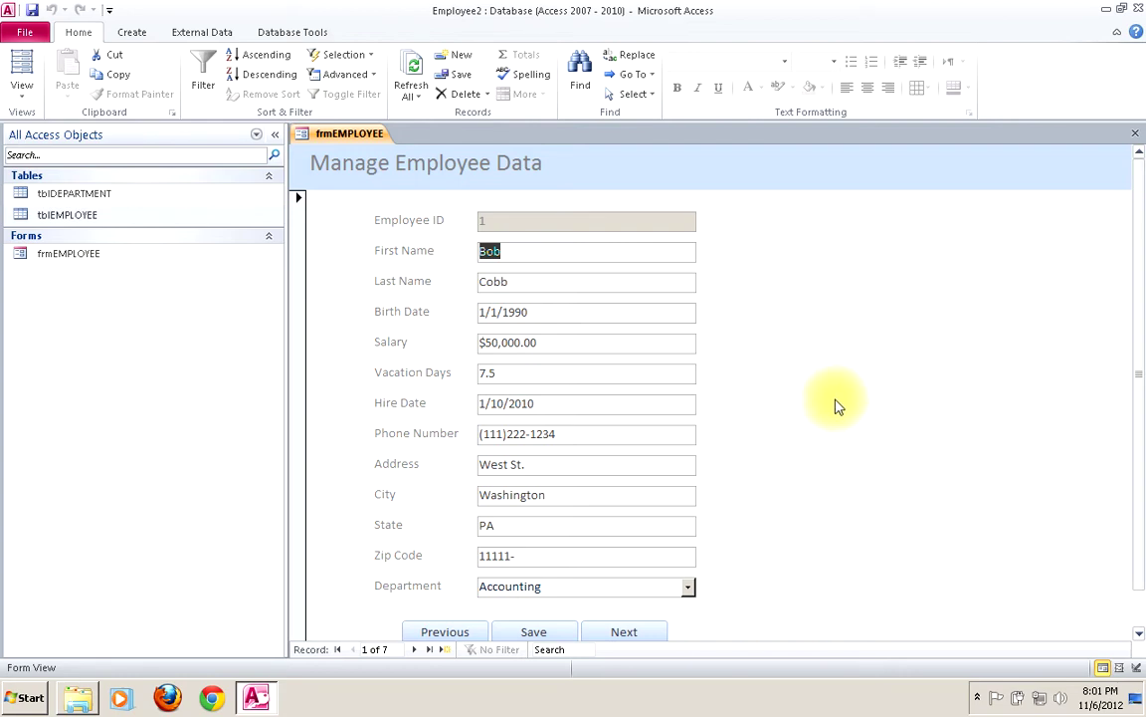
{"action": "left_click", "coordinate": [614, 632]}
{"action": "left_click", "coordinate": [615, 630]}
{"action": "left_click", "coordinate": [615, 630]}
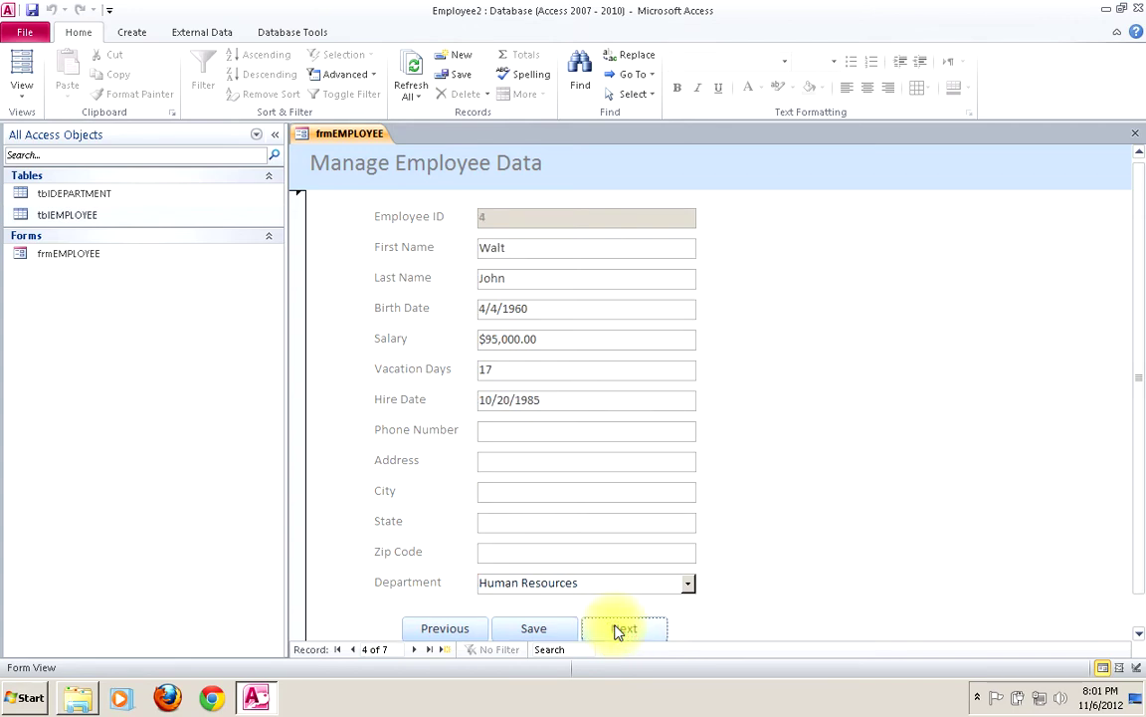
{"action": "left_click", "coordinate": [444, 628]}
{"action": "left_click", "coordinate": [445, 628]}
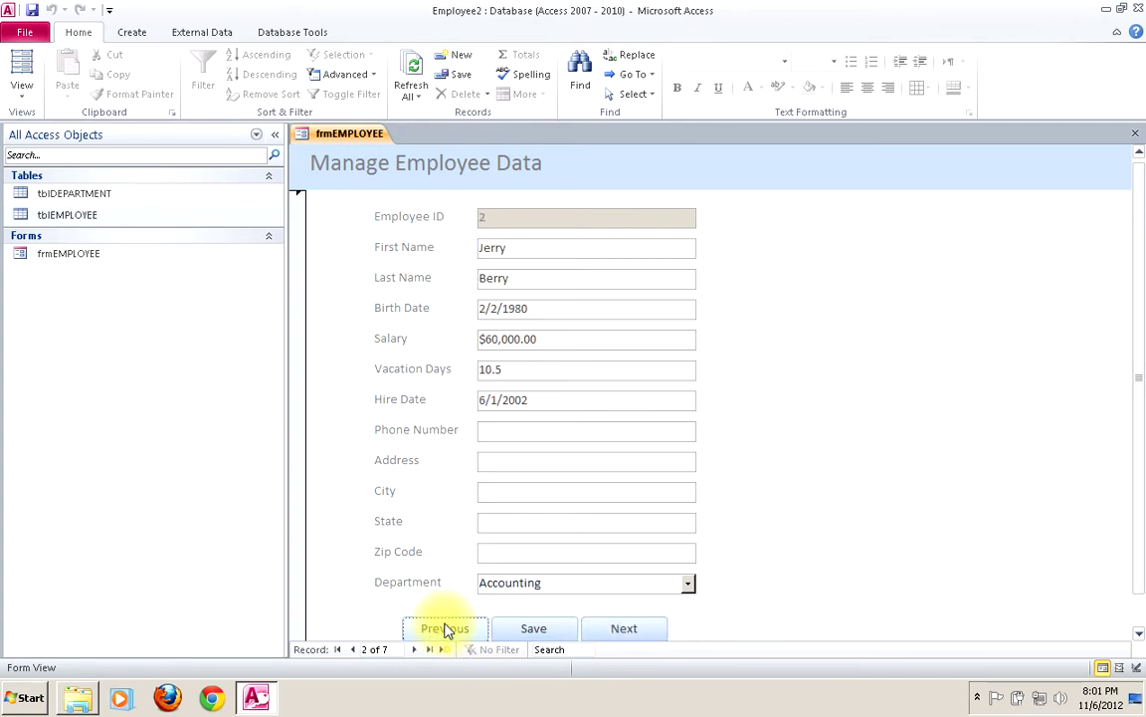
{"action": "left_click", "coordinate": [445, 628]}
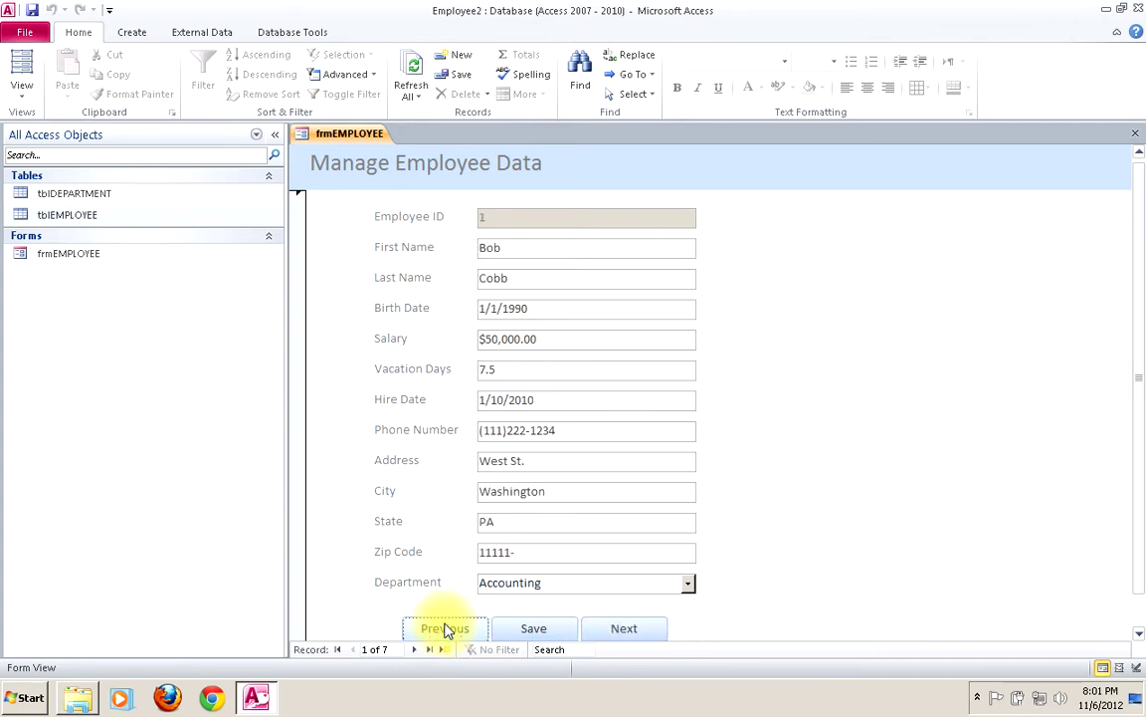
Step: Page forward past record 7 to a new blank record 8 and focus First Name
{"action": "left_click", "coordinate": [622, 633]}
{"action": "left_click", "coordinate": [624, 633]}
{"action": "left_click", "coordinate": [624, 632]}
{"action": "left_click", "coordinate": [624, 632]}
{"action": "left_click", "coordinate": [624, 632]}
{"action": "left_click", "coordinate": [624, 632]}
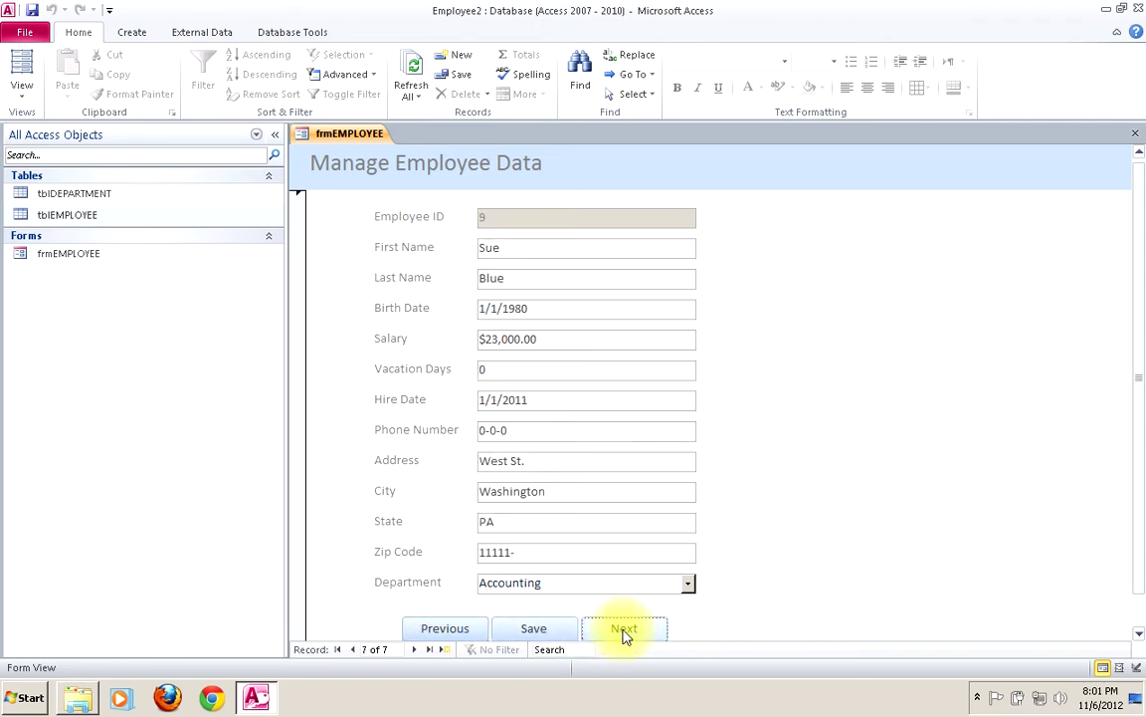
{"action": "left_click", "coordinate": [624, 632]}
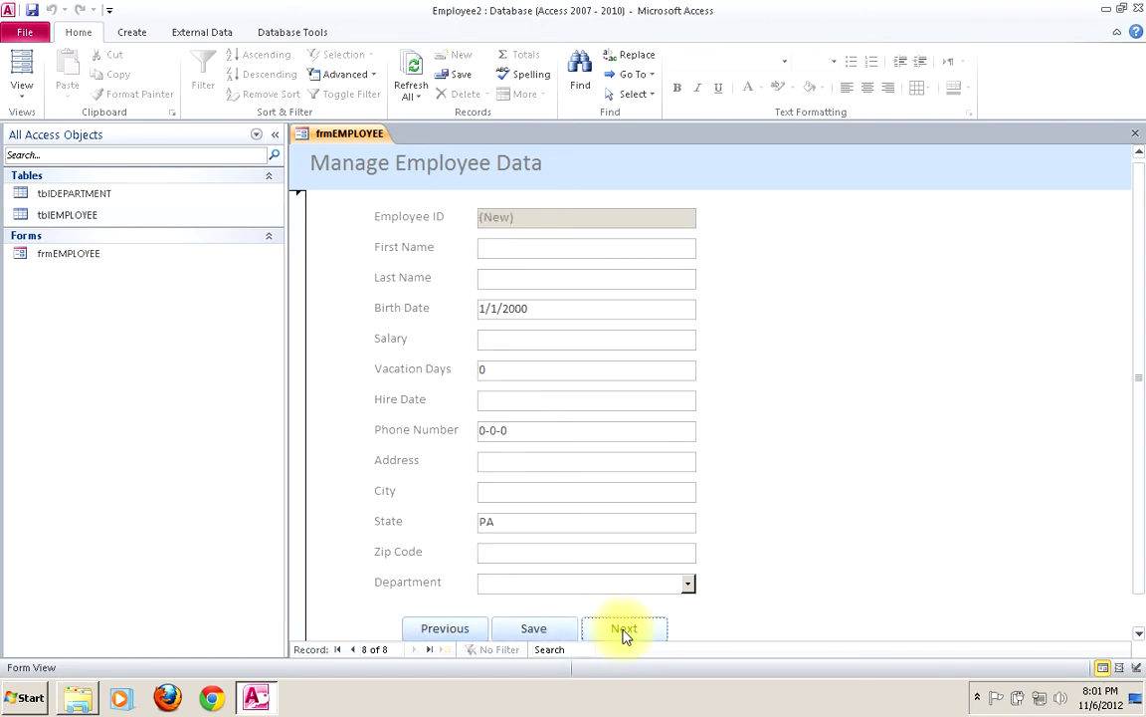
{"action": "left_click", "coordinate": [539, 248]}
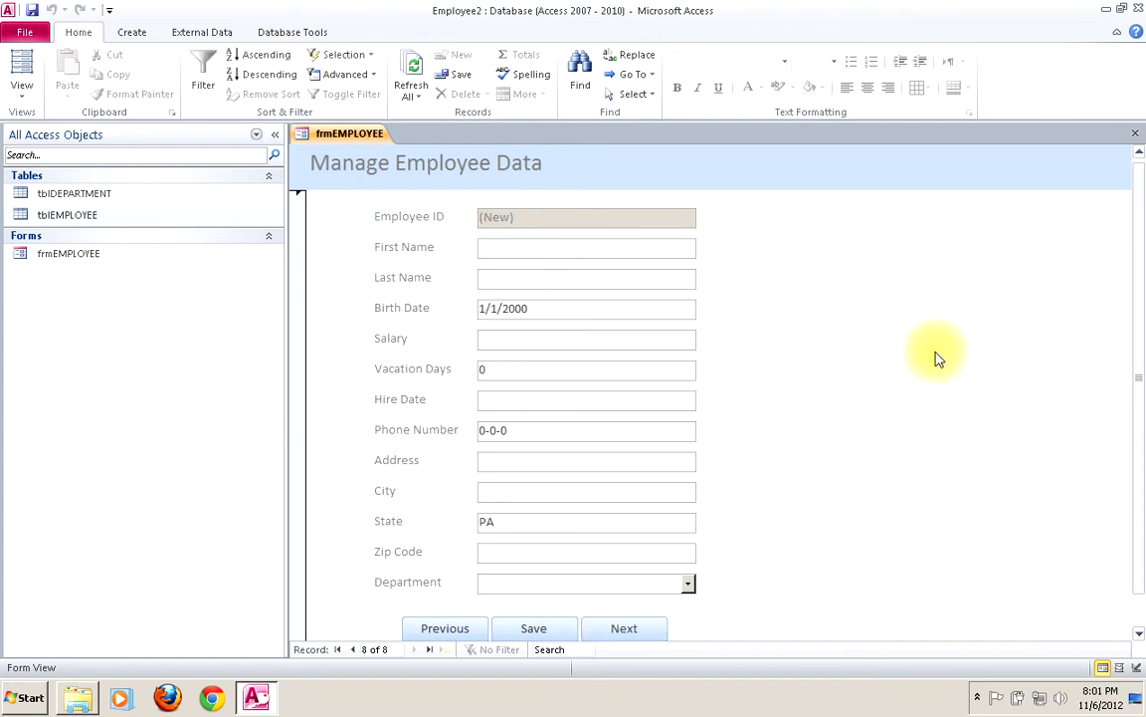
Step: Enter the new employee's first and last name, birth date 1/1/1973, salary 45,000, hire date 2/2/1971
{"action": "type", "text": "Greg"}
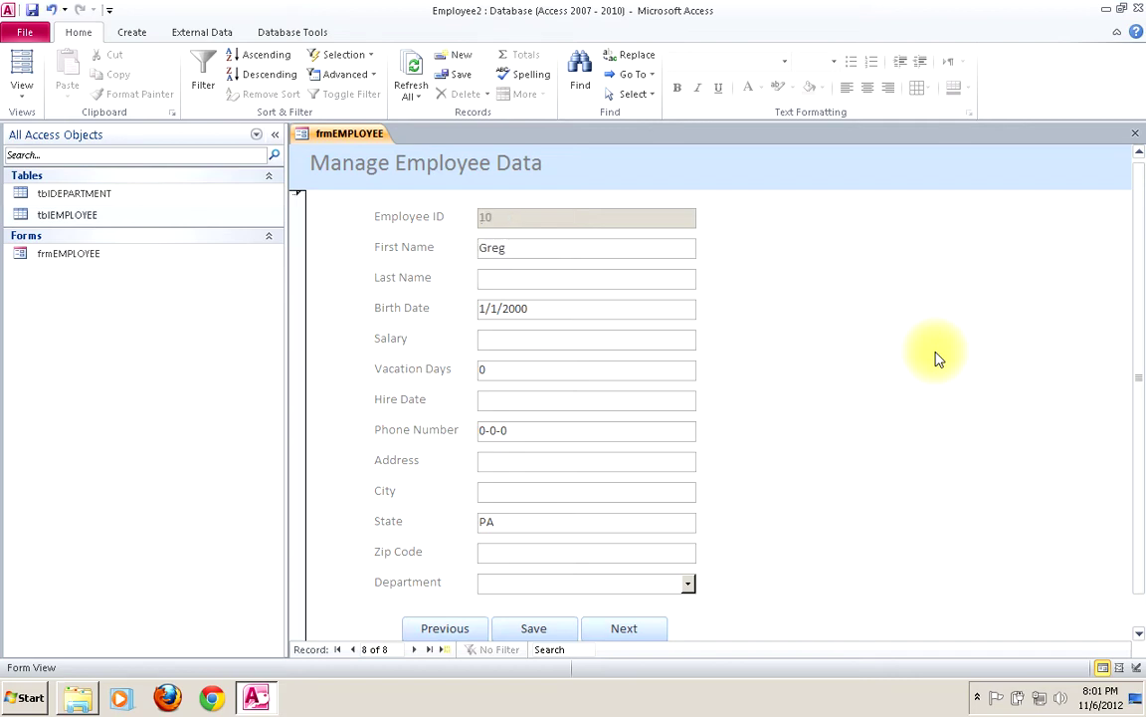
{"action": "key", "text": "Tab"}
{"action": "type", "text": "Jones"}
{"action": "key", "text": "Tab"}
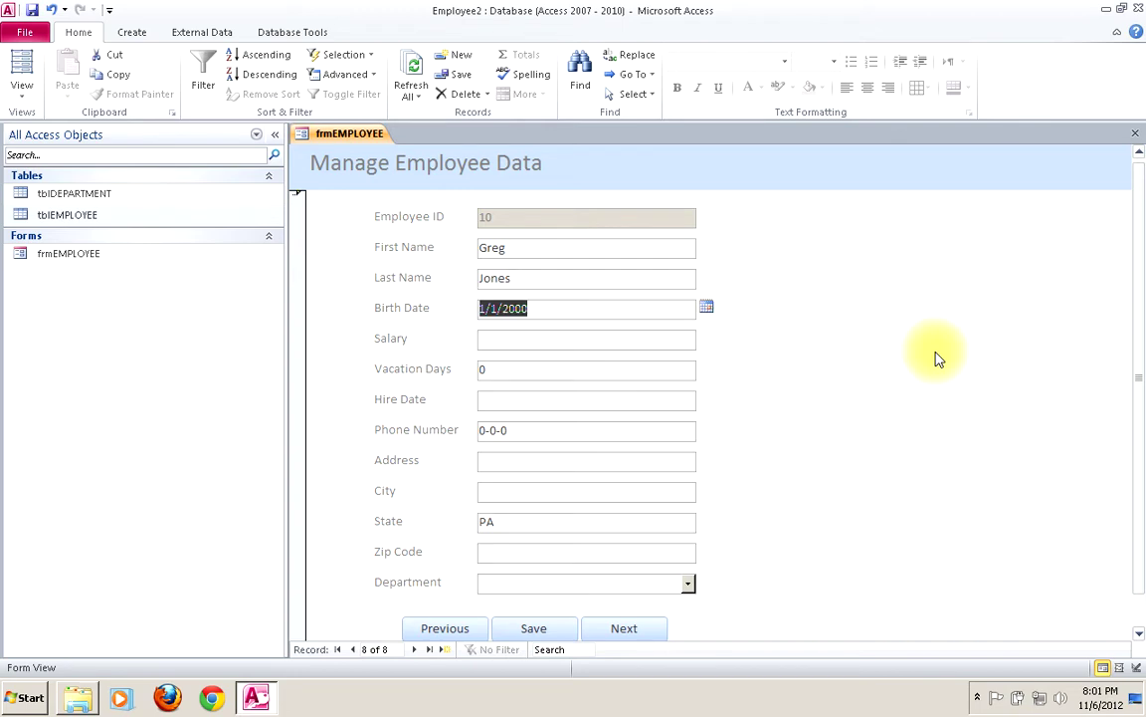
{"action": "type", "text": "1/1/1973"}
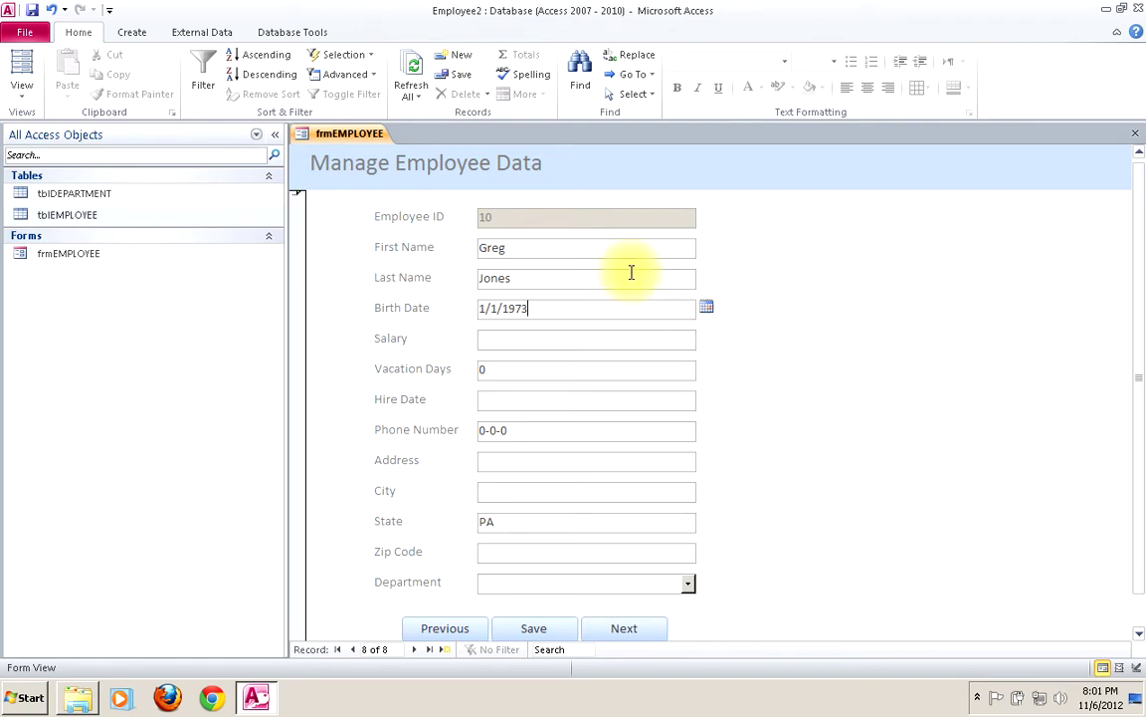
{"action": "left_click", "coordinate": [597, 338]}
{"action": "type", "text": "45,000"}
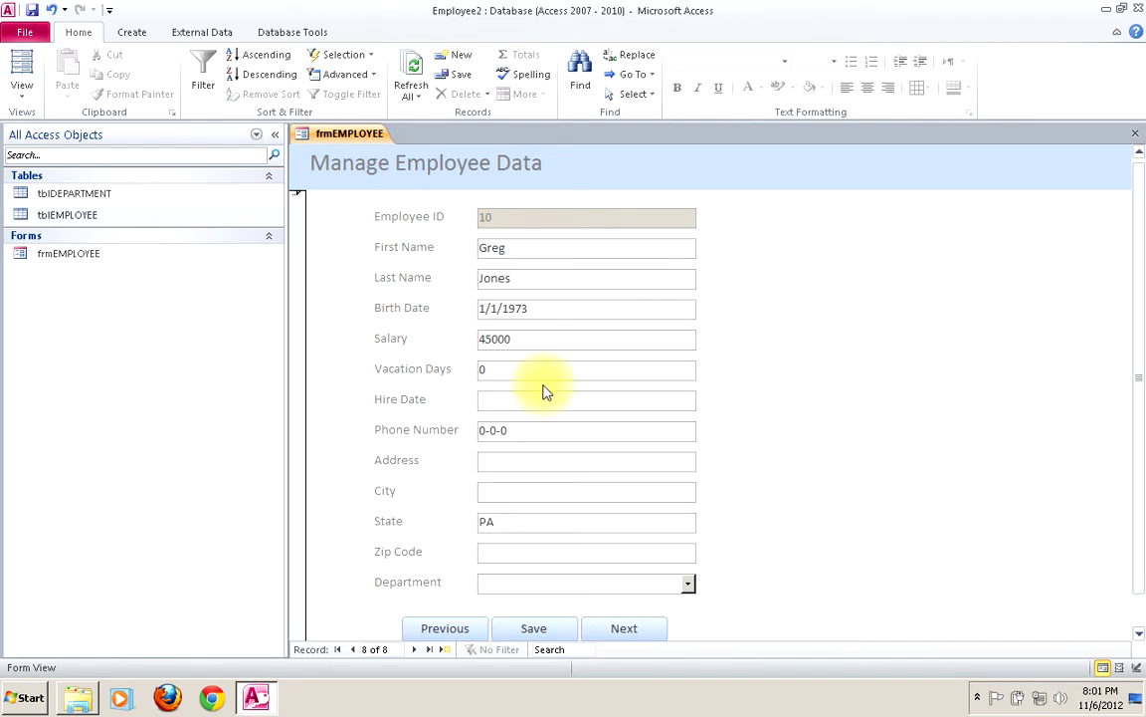
{"action": "left_click", "coordinate": [545, 375]}
{"action": "left_click", "coordinate": [521, 397]}
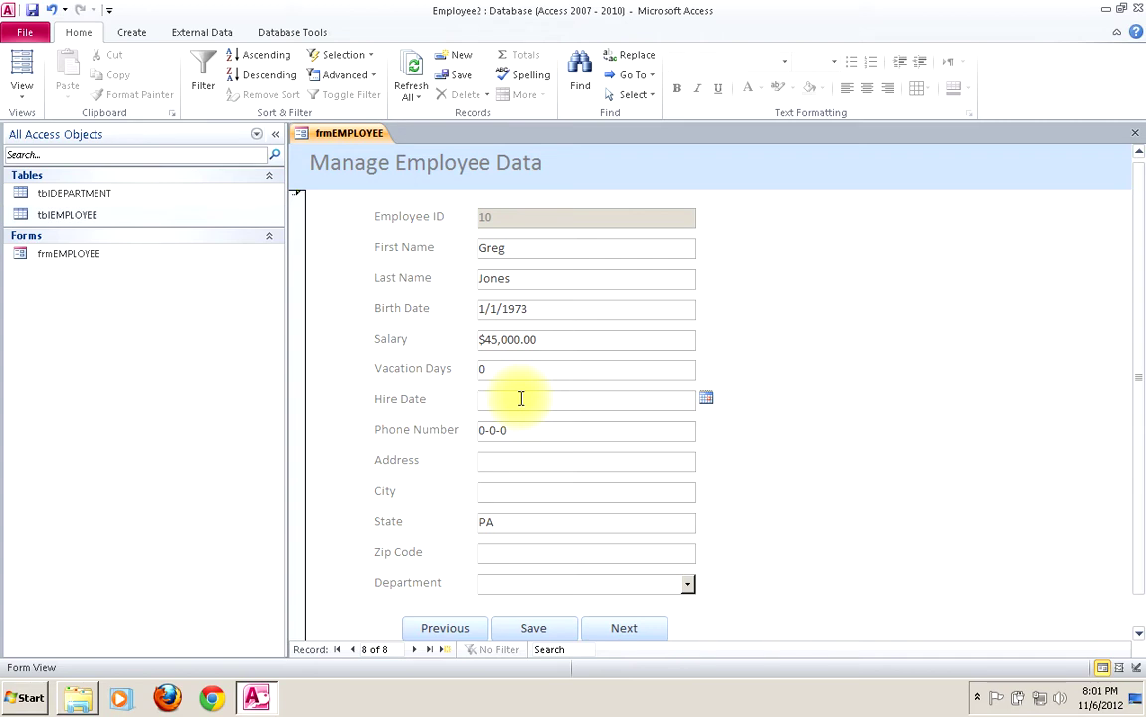
{"action": "type", "text": "2/2/1971"}
{"action": "left_click", "coordinate": [519, 365]}
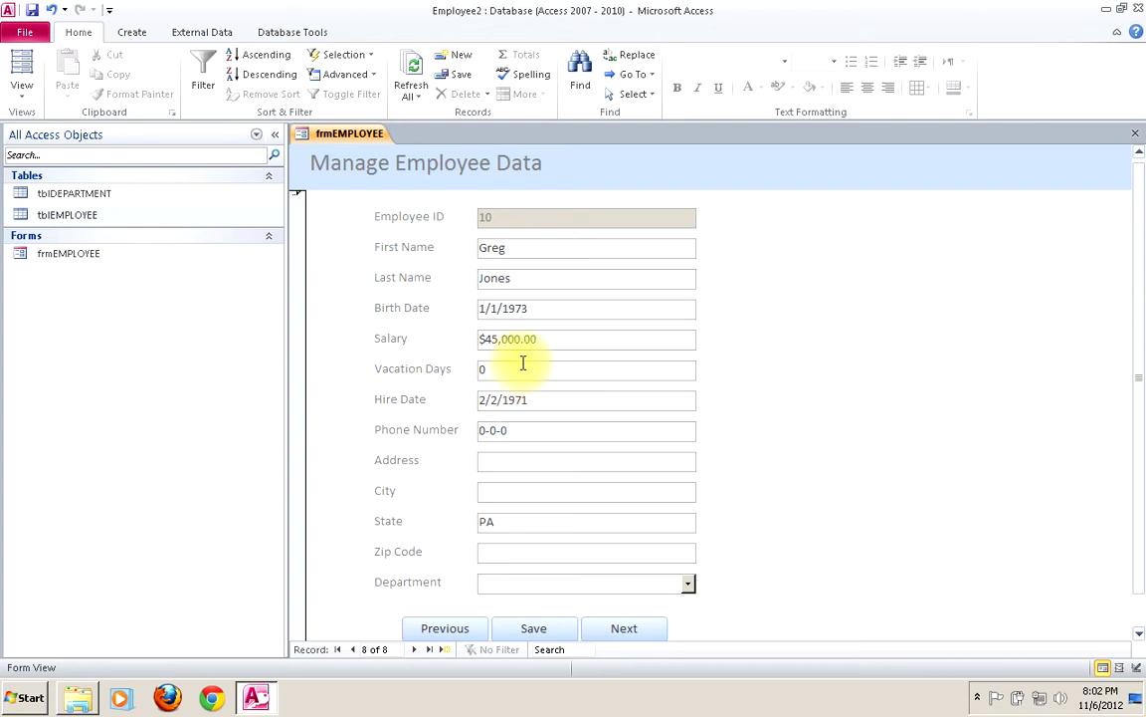
Step: Fill in address West St., city George, zip 01234, and department Human Resources
{"action": "left_click", "coordinate": [517, 460]}
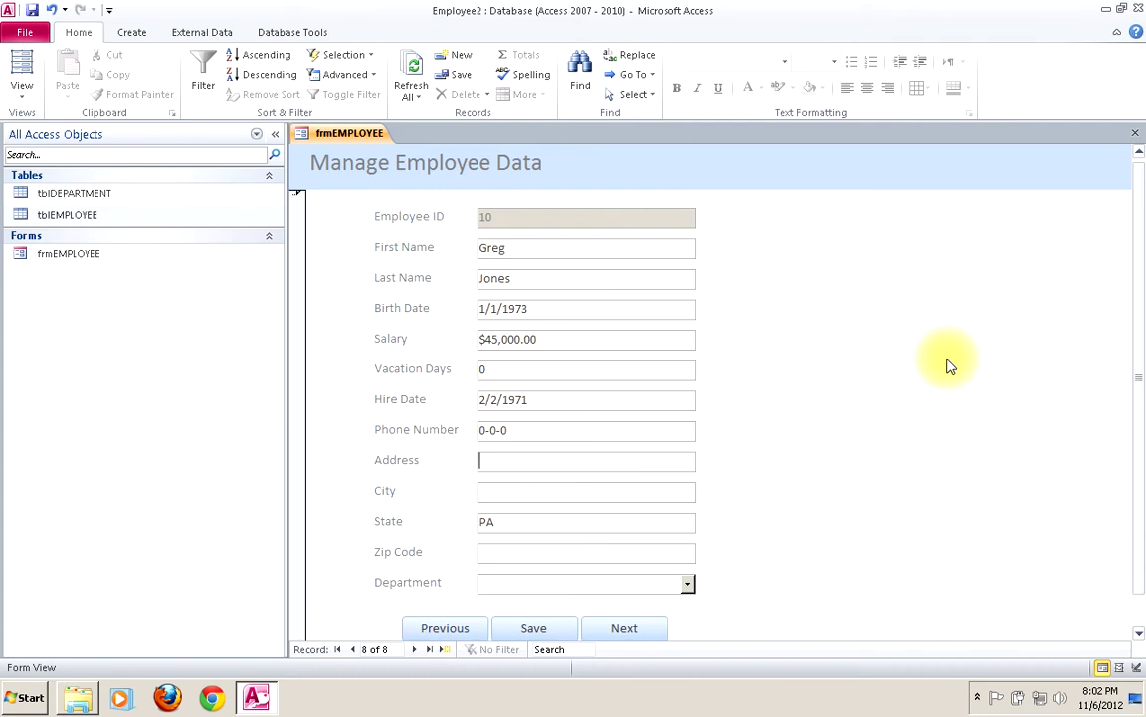
{"action": "type", "text": "West St."}
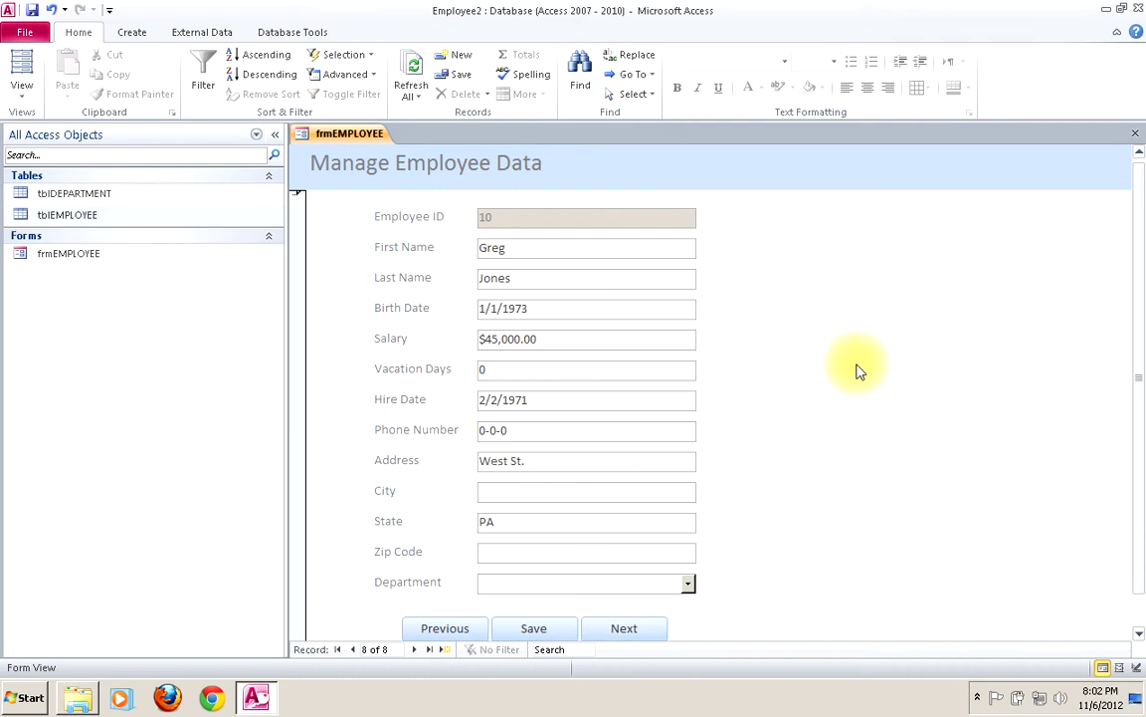
{"action": "left_click", "coordinate": [577, 494]}
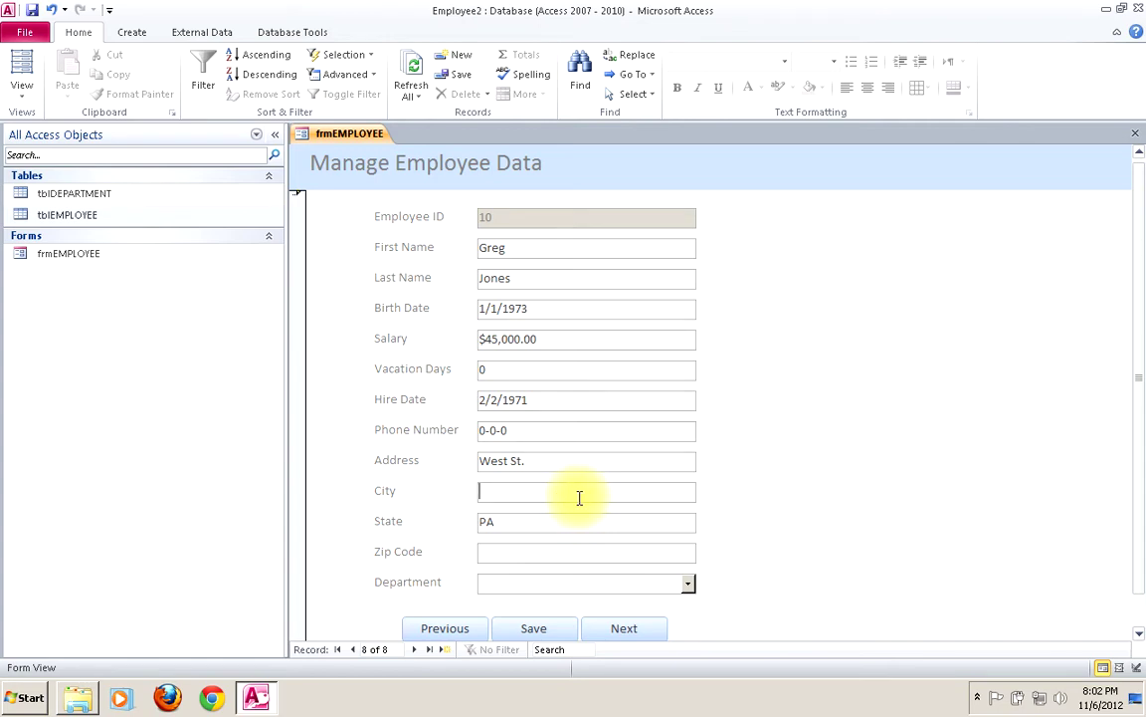
{"action": "type", "text": "George"}
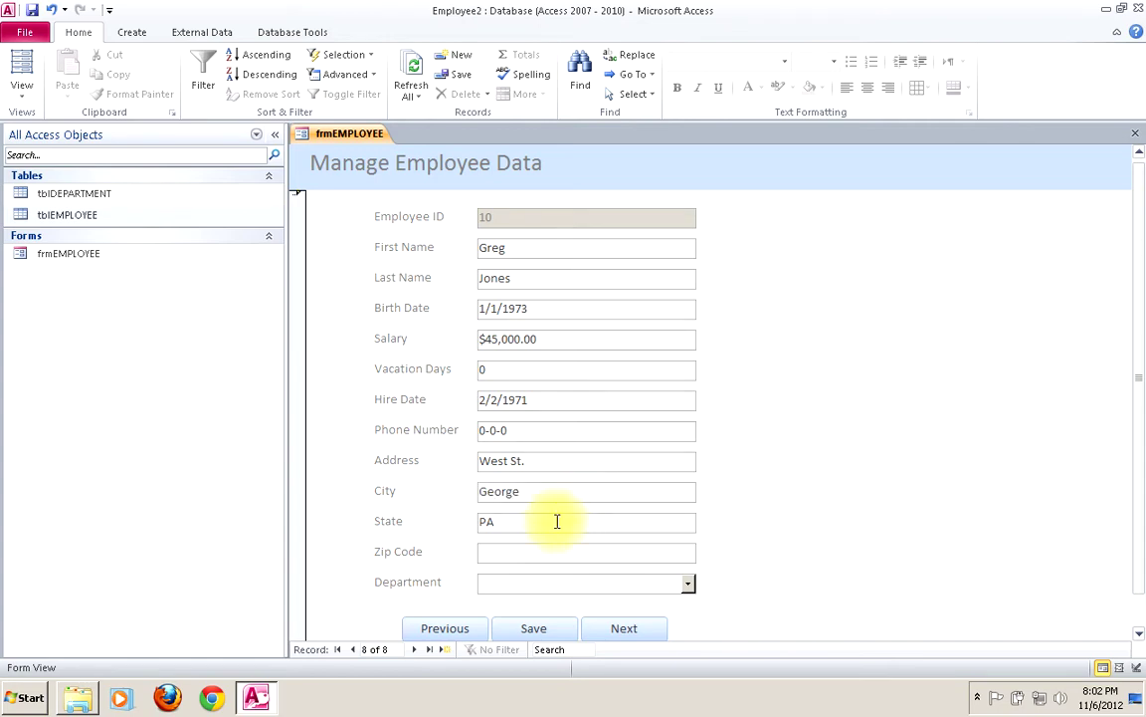
{"action": "left_click", "coordinate": [524, 555]}
{"action": "left_click", "coordinate": [481, 553]}
{"action": "type", "text": "01234-"}
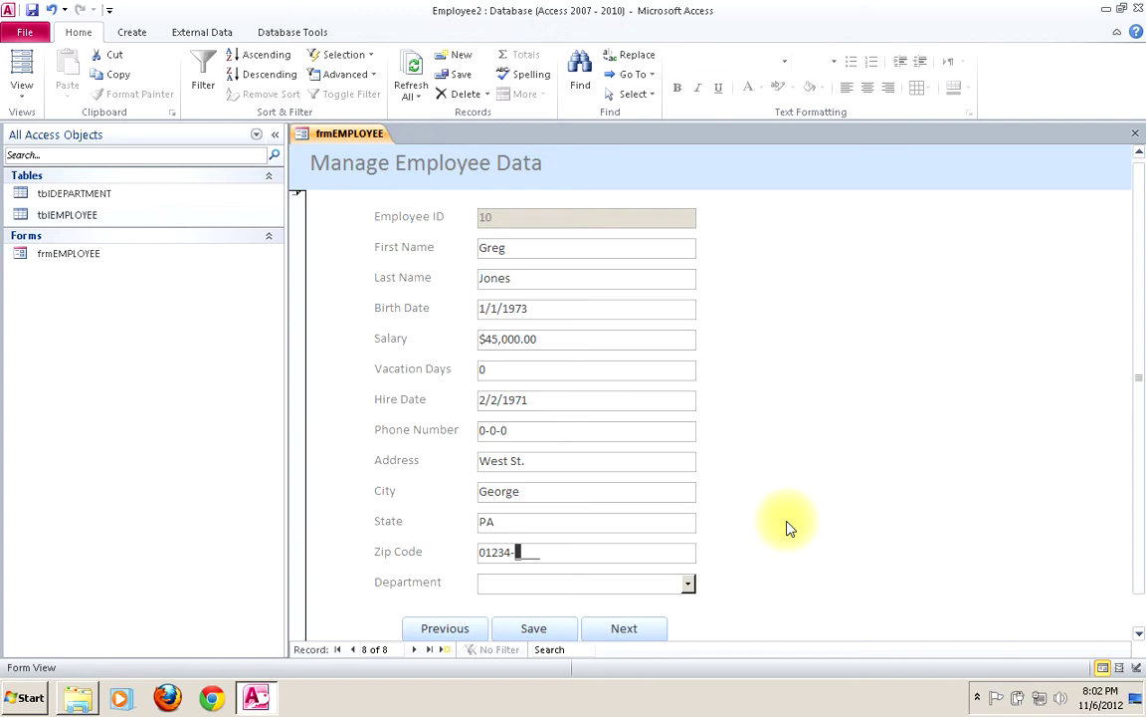
{"action": "left_click", "coordinate": [688, 585]}
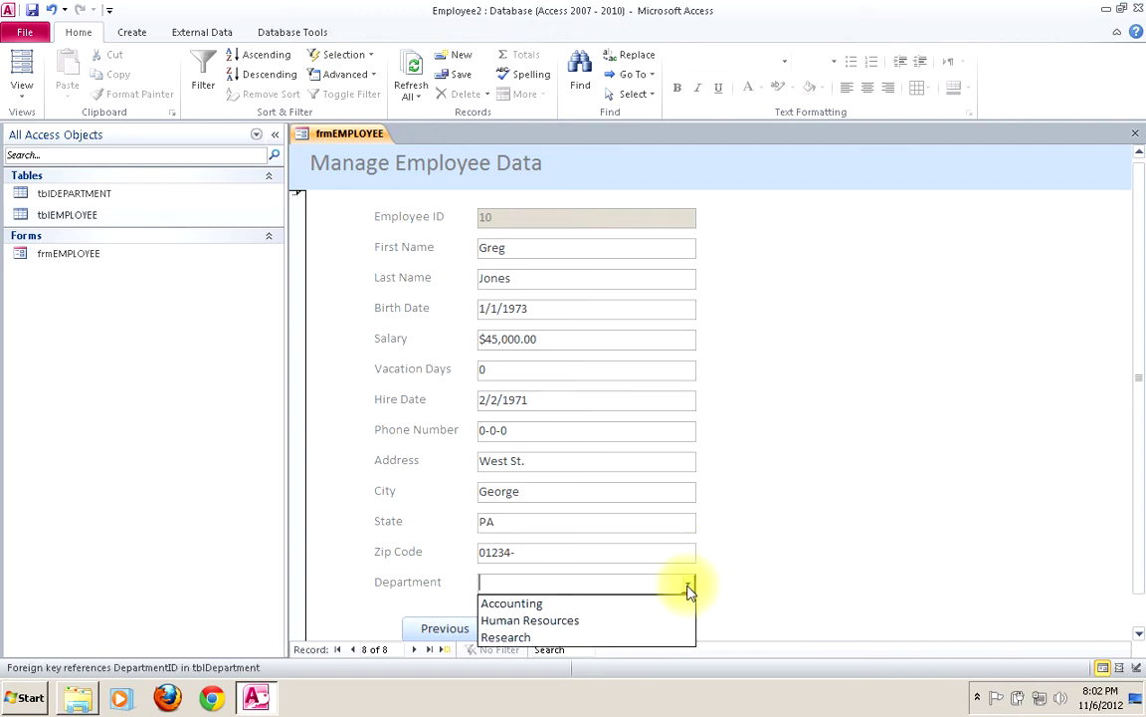
{"action": "left_click", "coordinate": [521, 621]}
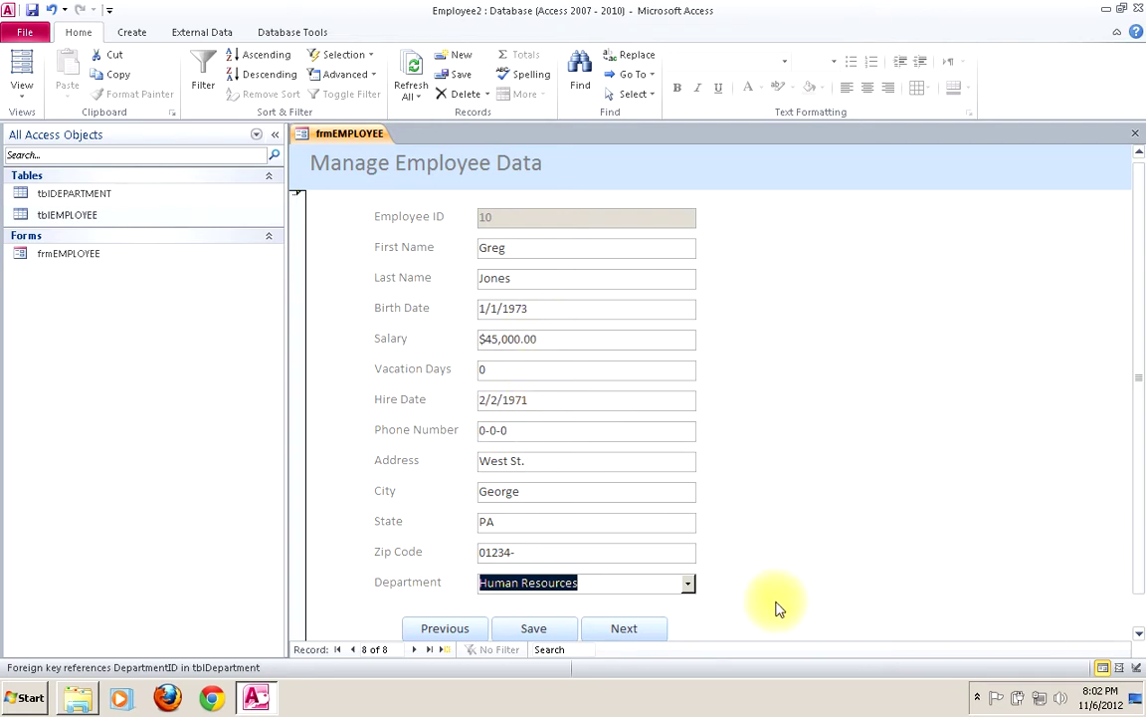
Step: After the hire-date validation error, change the hire date year to 2011 and save record 8
{"action": "left_click", "coordinate": [557, 632]}
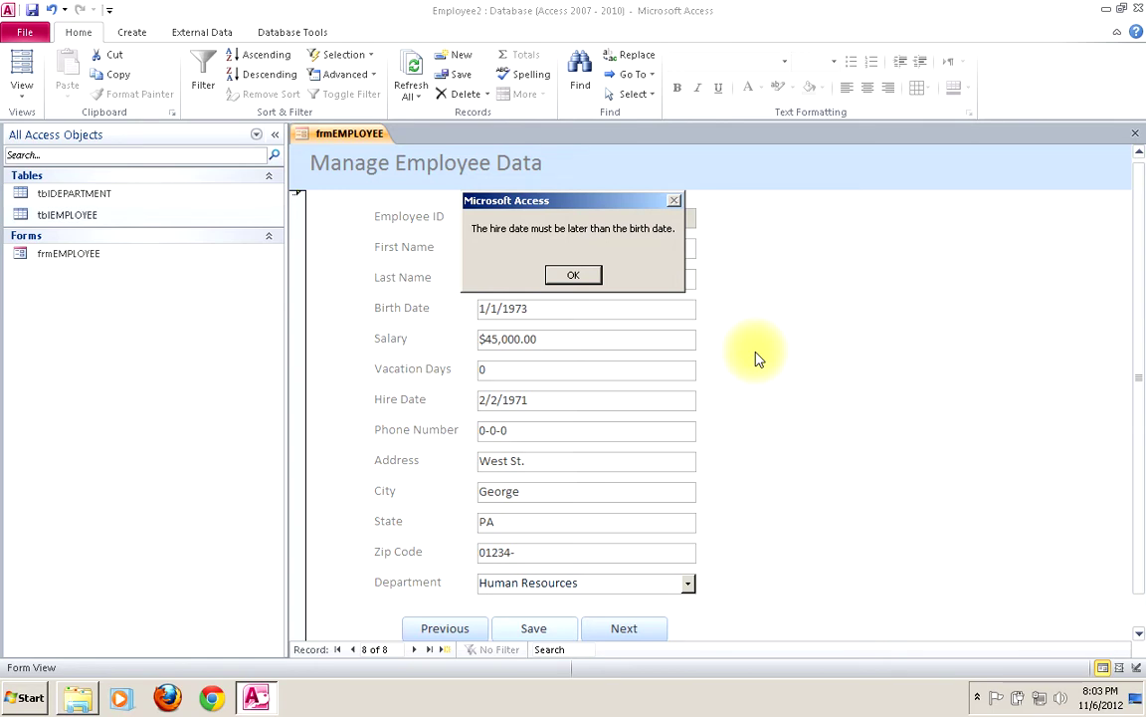
{"action": "left_click", "coordinate": [578, 276]}
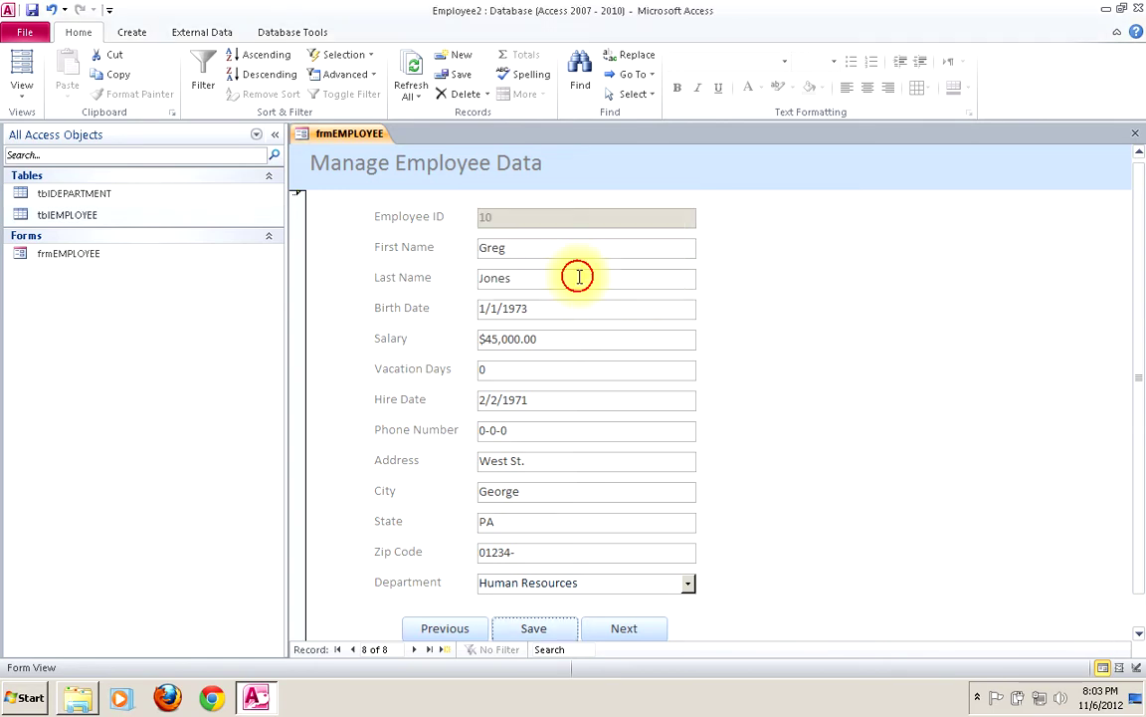
{"action": "left_click", "coordinate": [532, 399]}
{"action": "key", "text": "BackSpace"}
{"action": "key", "text": "BackSpace"}
{"action": "key", "text": "BackSpace"}
{"action": "key", "text": "BackSpace"}
{"action": "type", "text": "2011"}
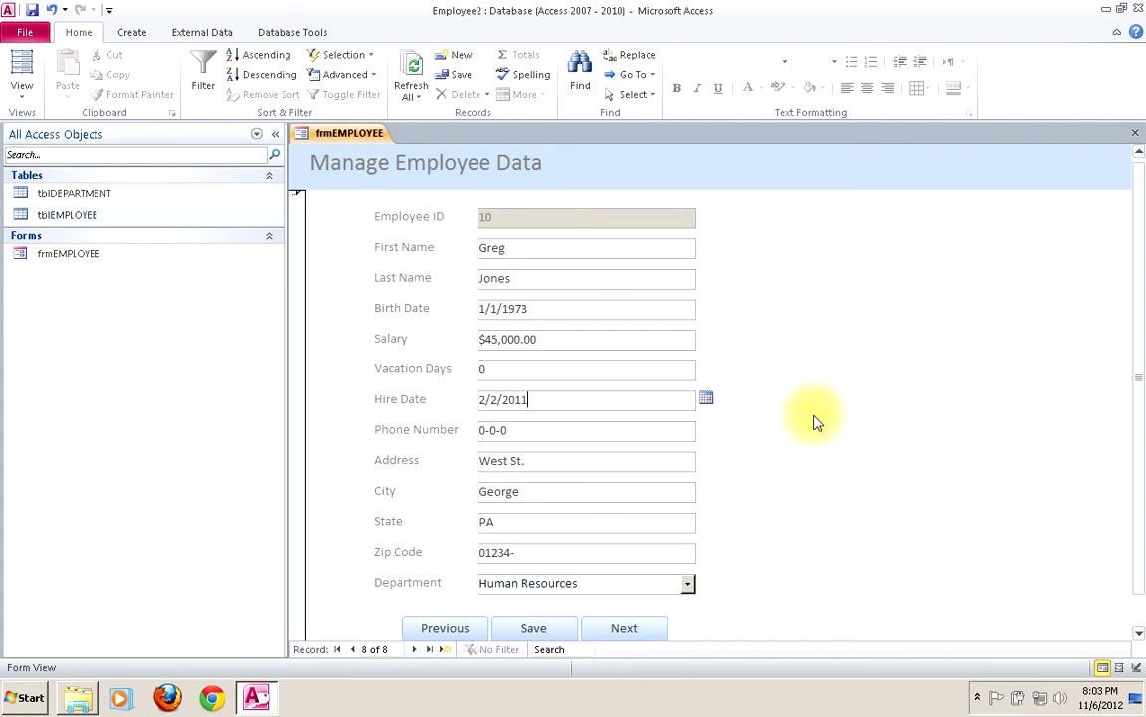
{"action": "left_click", "coordinate": [534, 630]}
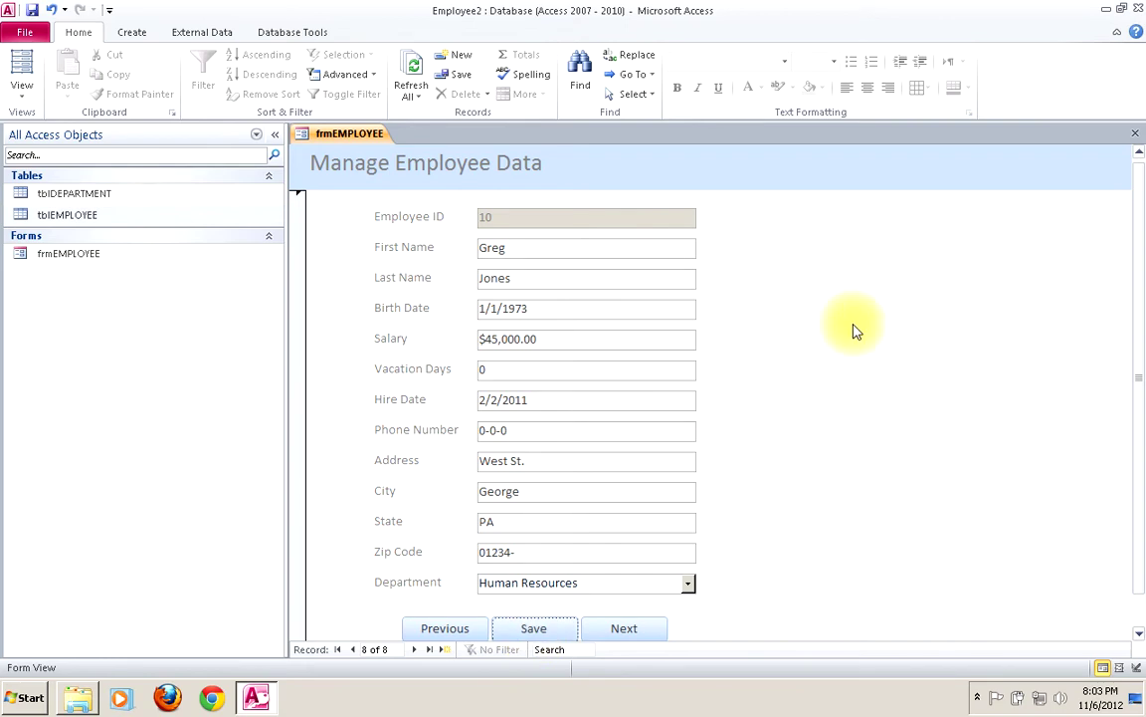
{"action": "left_click", "coordinate": [532, 309]}
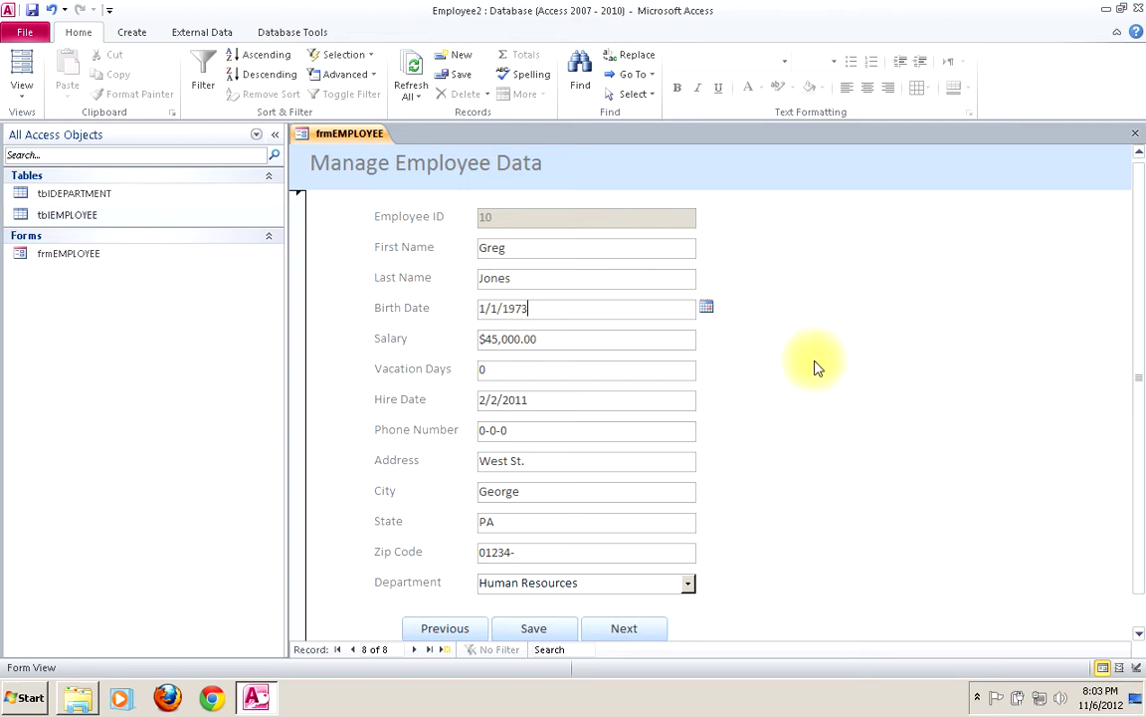
{"action": "key", "text": "BackSpace"}
{"action": "key", "text": "BackSpace"}
{"action": "key", "text": "BackSpace"}
{"action": "key", "text": "BackSpace"}
{"action": "type", "text": "2013"}
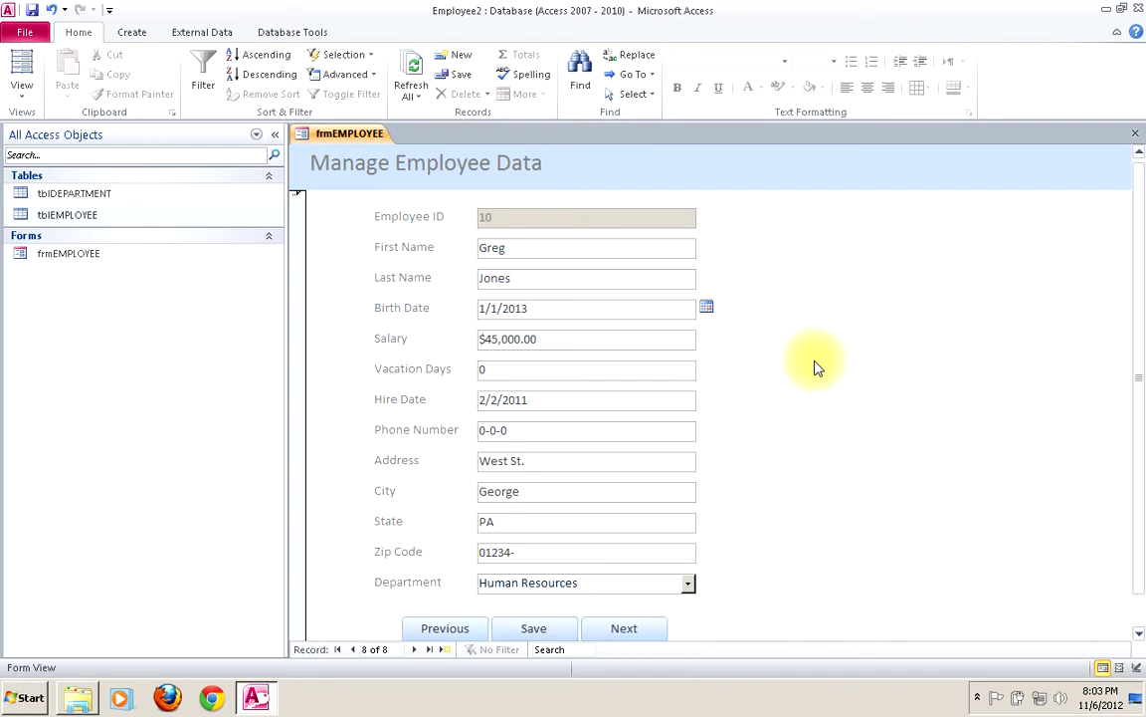
{"action": "left_click", "coordinate": [573, 275]}
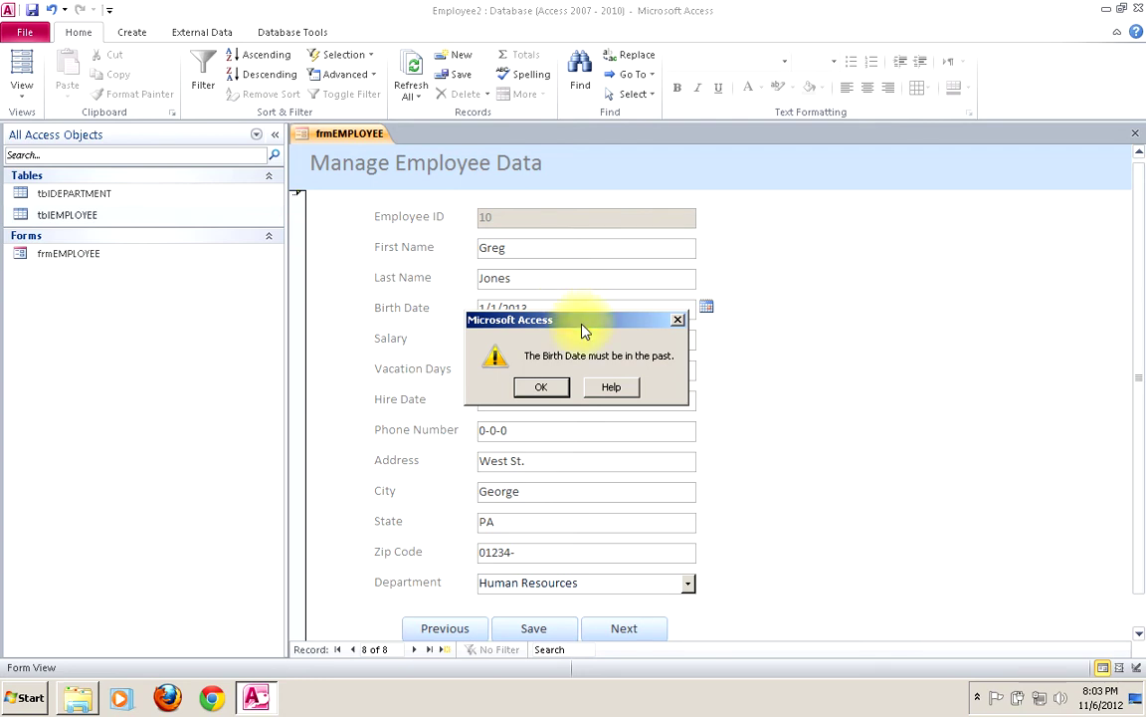
{"action": "left_click_drag", "start_coordinate": [583, 324], "coordinate": [839, 363]}
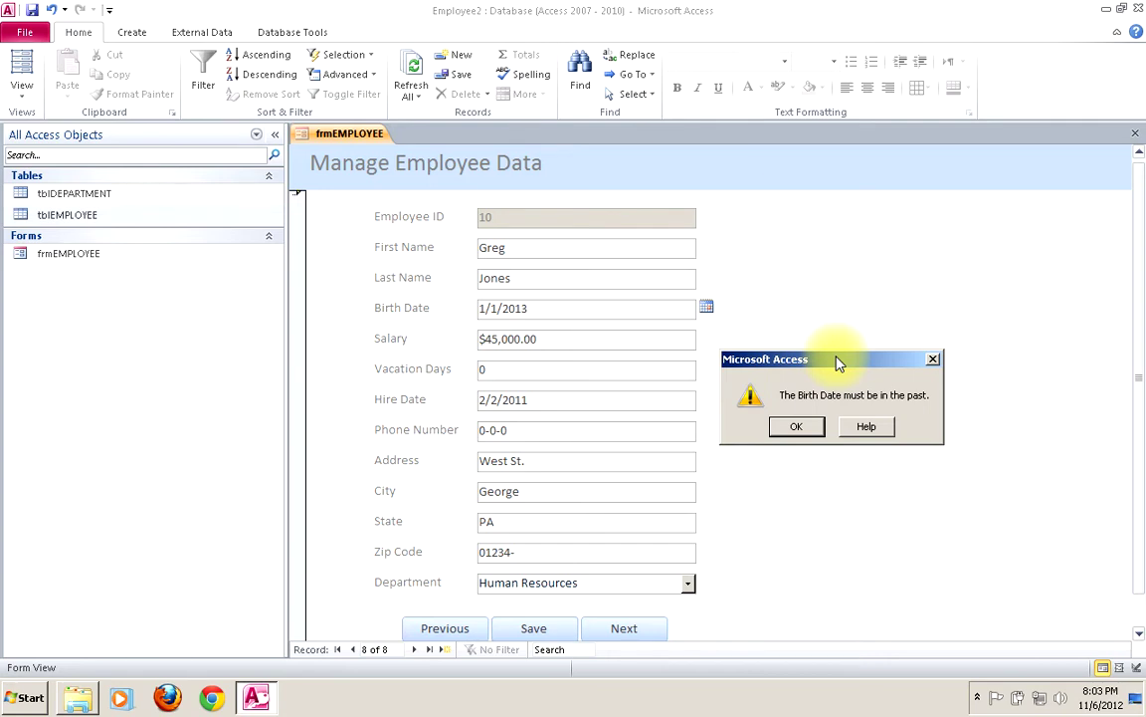
{"action": "left_click", "coordinate": [796, 426]}
{"action": "key", "text": "BackSpace"}
{"action": "key", "text": "BackSpace"}
{"action": "key", "text": "BackSpace"}
{"action": "key", "text": "BackSpace"}
{"action": "type", "text": "1973"}
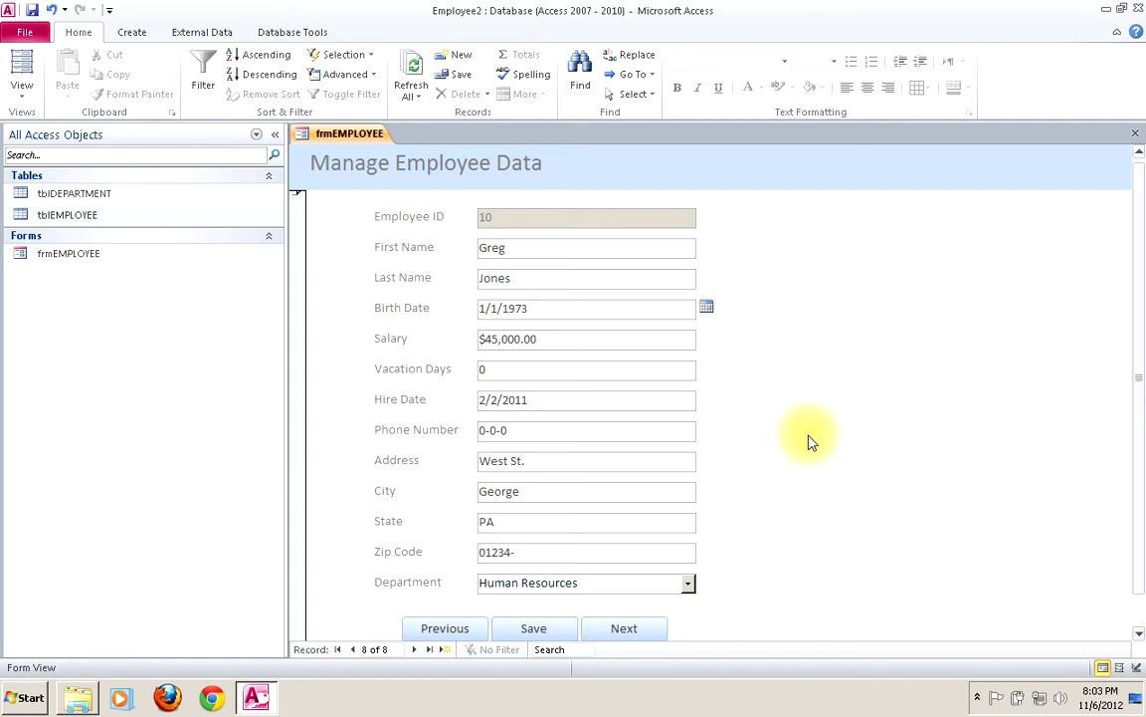
{"action": "left_click", "coordinate": [564, 282]}
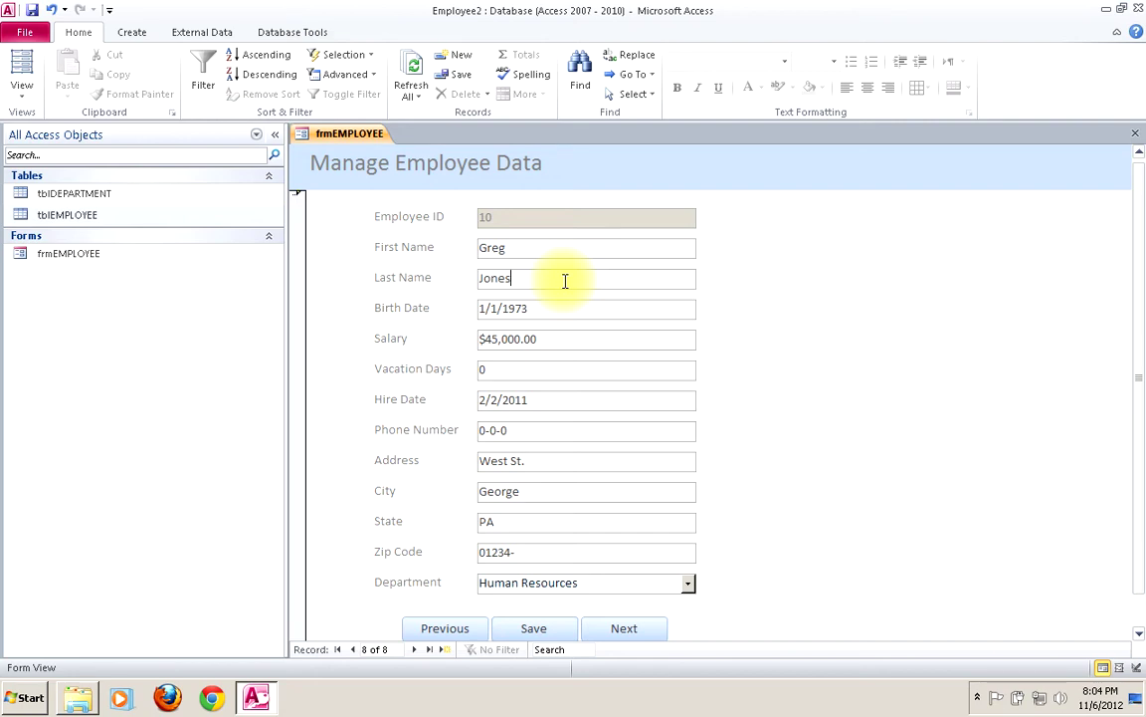
Step: Test Salary validation with -100, dismiss the 'must be greater than 0' warning, and clear the value
{"action": "left_click", "coordinate": [550, 335]}
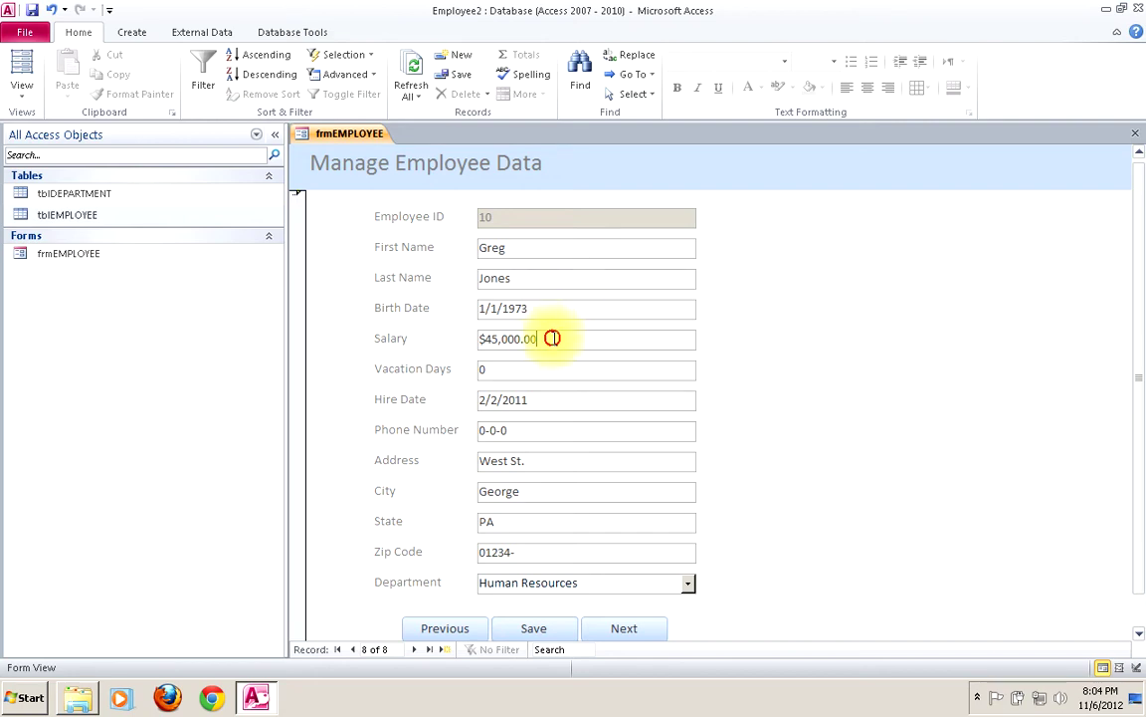
{"action": "key", "text": "BackSpace"}
{"action": "key", "text": "BackSpace"}
{"action": "key", "text": "BackSpace"}
{"action": "key", "text": "BackSpace"}
{"action": "key", "text": "BackSpace"}
{"action": "key", "text": "BackSpace"}
{"action": "key", "text": "BackSpace"}
{"action": "key", "text": "BackSpace"}
{"action": "key", "text": "BackSpace"}
{"action": "key", "text": "BackSpace"}
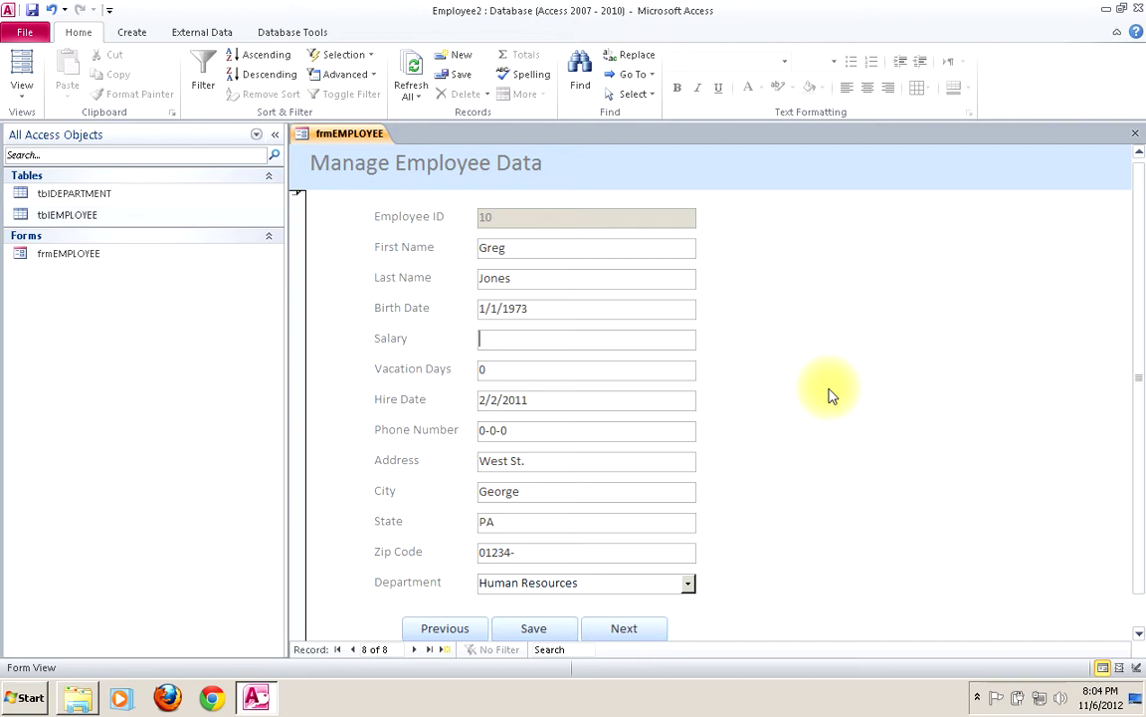
{"action": "type", "text": "-100"}
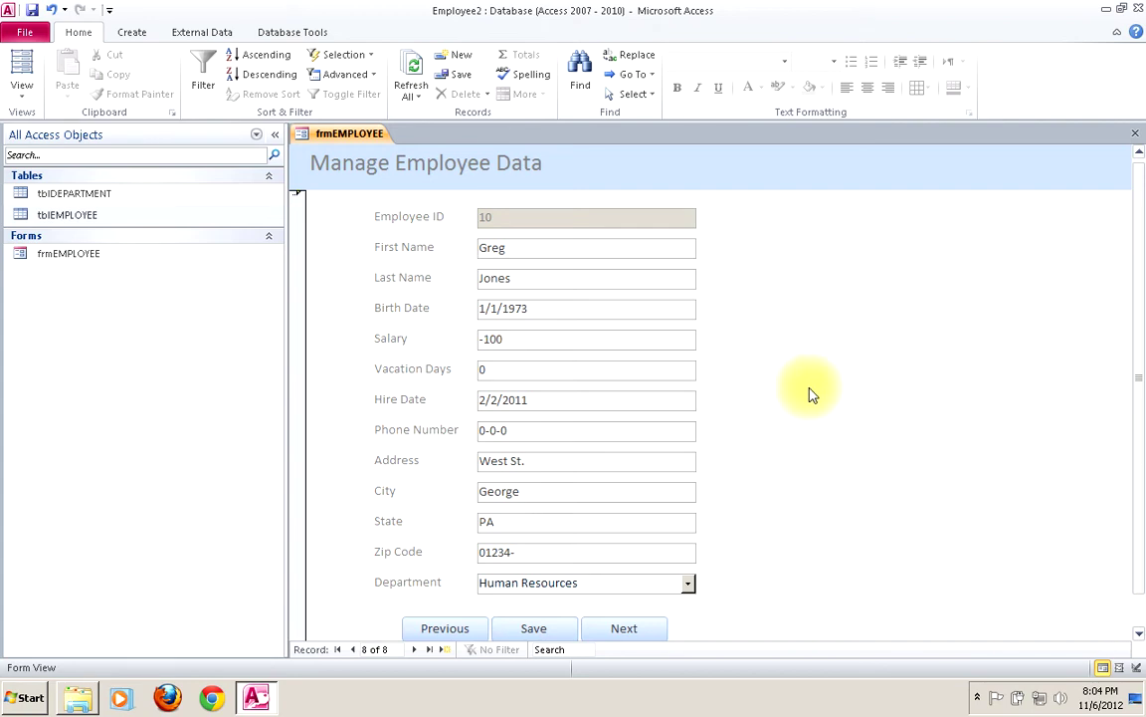
{"action": "left_click", "coordinate": [524, 375]}
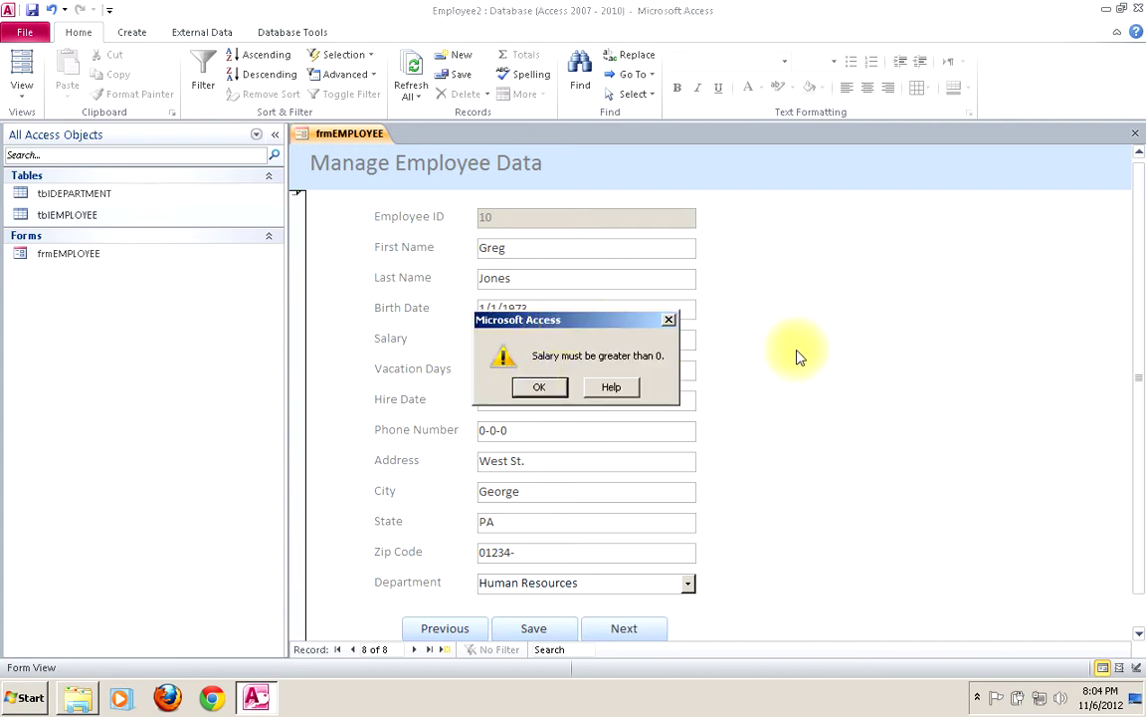
{"action": "left_click_drag", "start_coordinate": [564, 320], "coordinate": [853, 348]}
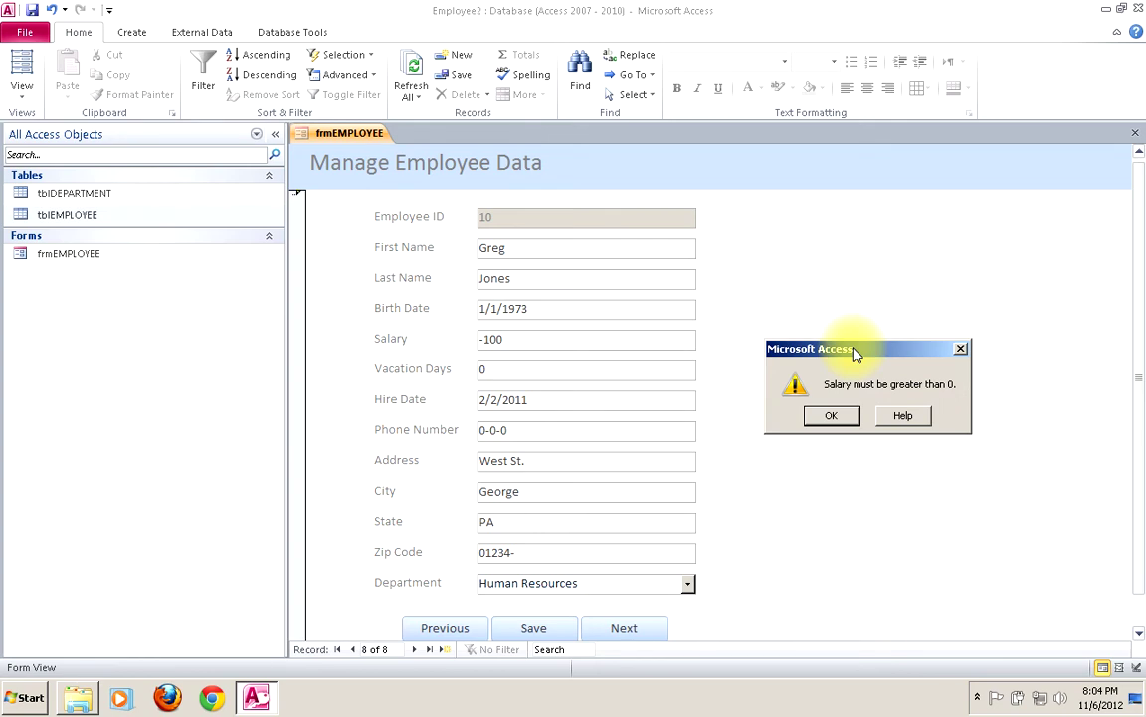
{"action": "left_click", "coordinate": [834, 418]}
{"action": "key", "text": "BackSpace"}
{"action": "key", "text": "BackSpace"}
{"action": "key", "text": "BackSpace"}
{"action": "key", "text": "BackSpace"}
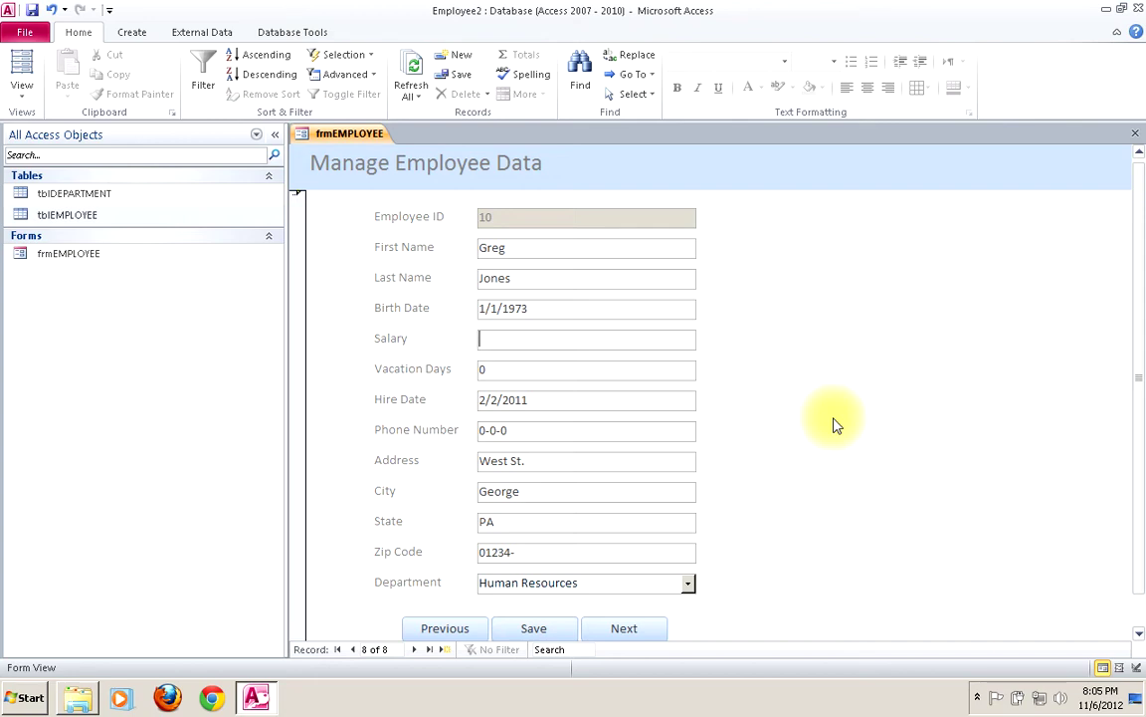
Step: Set Salary to 450000 and enter a new full phone number in the Phone Number mask
{"action": "type", "text": "450000"}
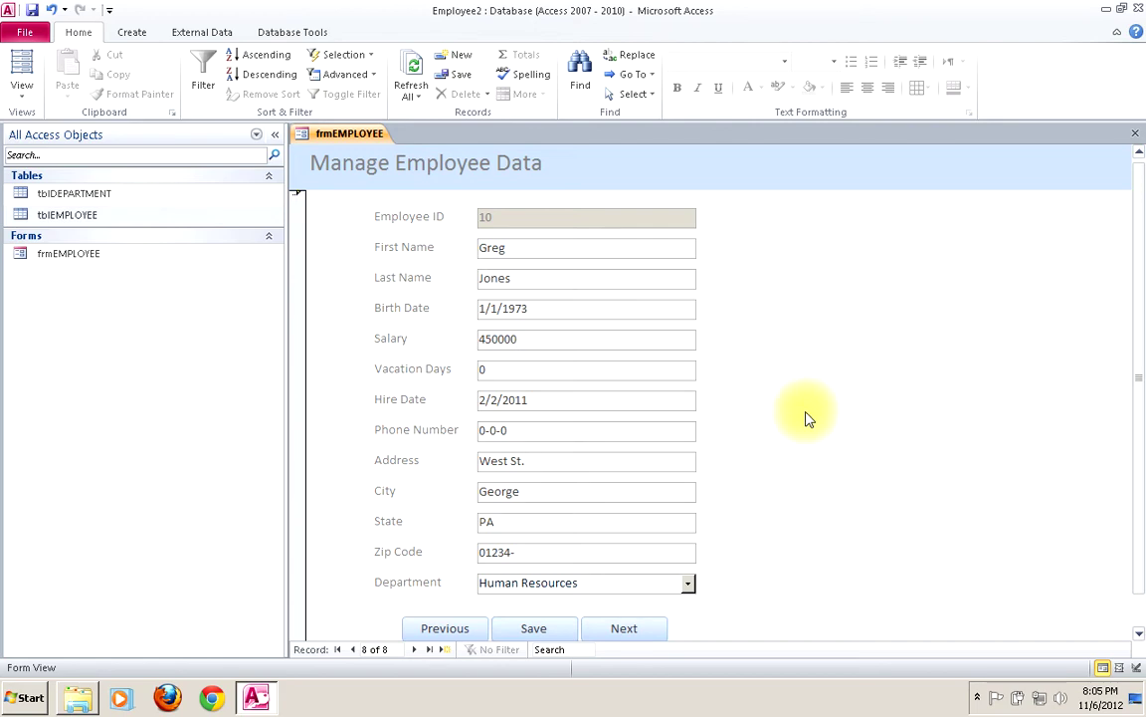
{"action": "left_click", "coordinate": [558, 368]}
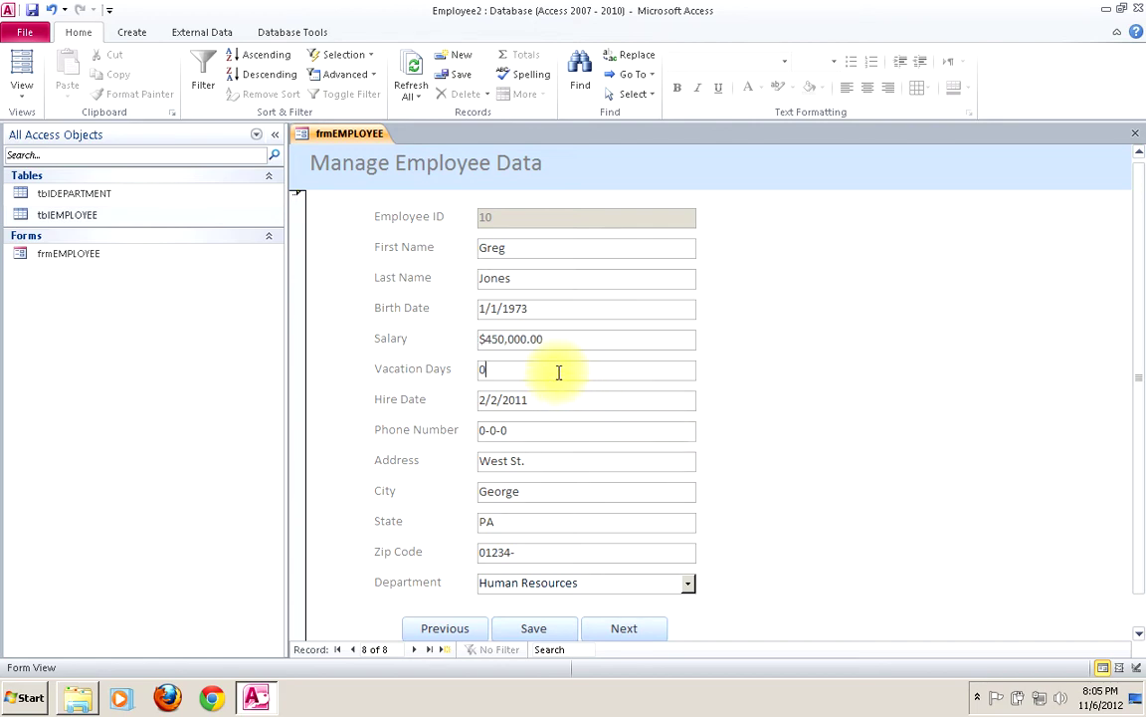
{"action": "left_click", "coordinate": [512, 430]}
{"action": "key", "text": "BackSpace"}
{"action": "key", "text": "BackSpace"}
{"action": "key", "text": "BackSpace"}
{"action": "key", "text": "BackSpace"}
{"action": "key", "text": "BackSpace"}
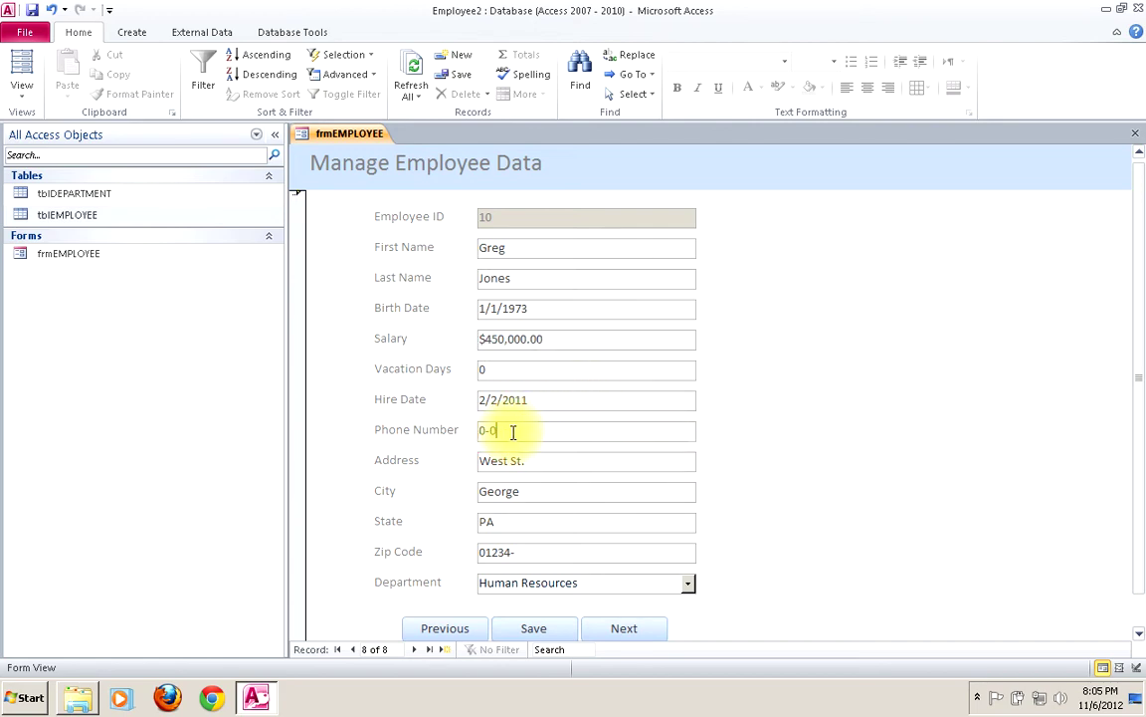
{"action": "type", "text": "9"}
{"action": "type", "text": "9"}
{"action": "type", "text": "9"}
{"action": "key", "text": "BackSpace"}
{"action": "key", "text": "BackSpace"}
{"action": "key", "text": "BackSpace"}
{"action": "type", "text": "(9"}
{"action": "key", "text": "BackSpace"}
{"action": "type", "text": "919) 111-0000"}
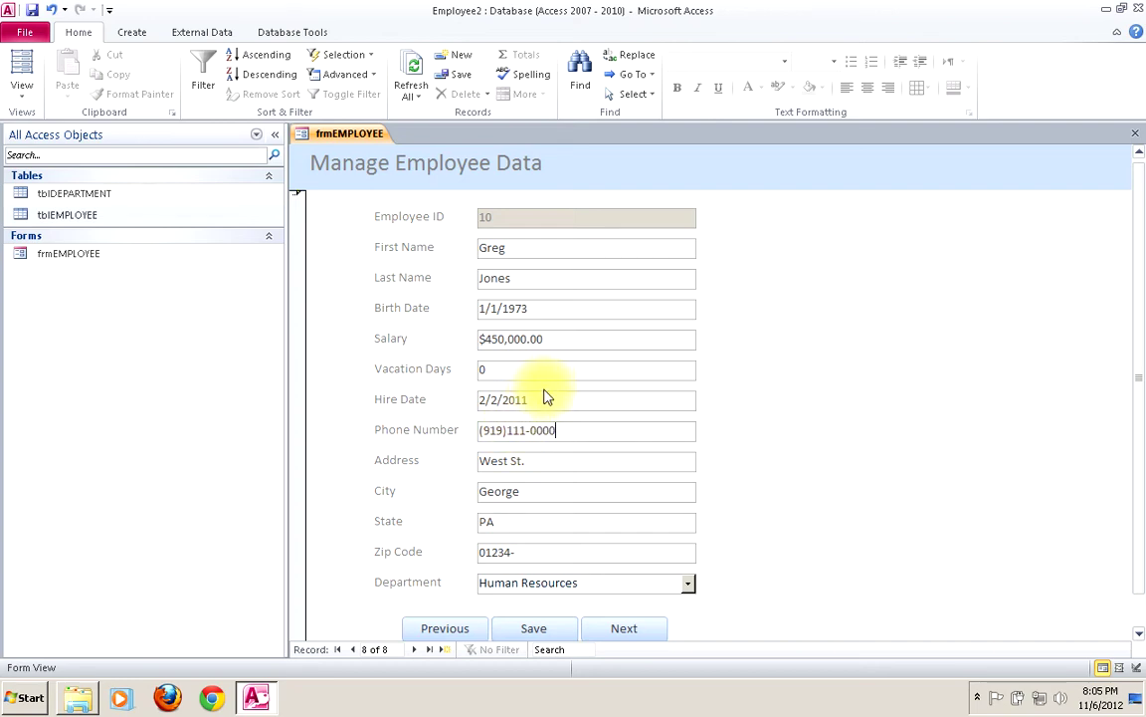
{"action": "left_click", "coordinate": [545, 397]}
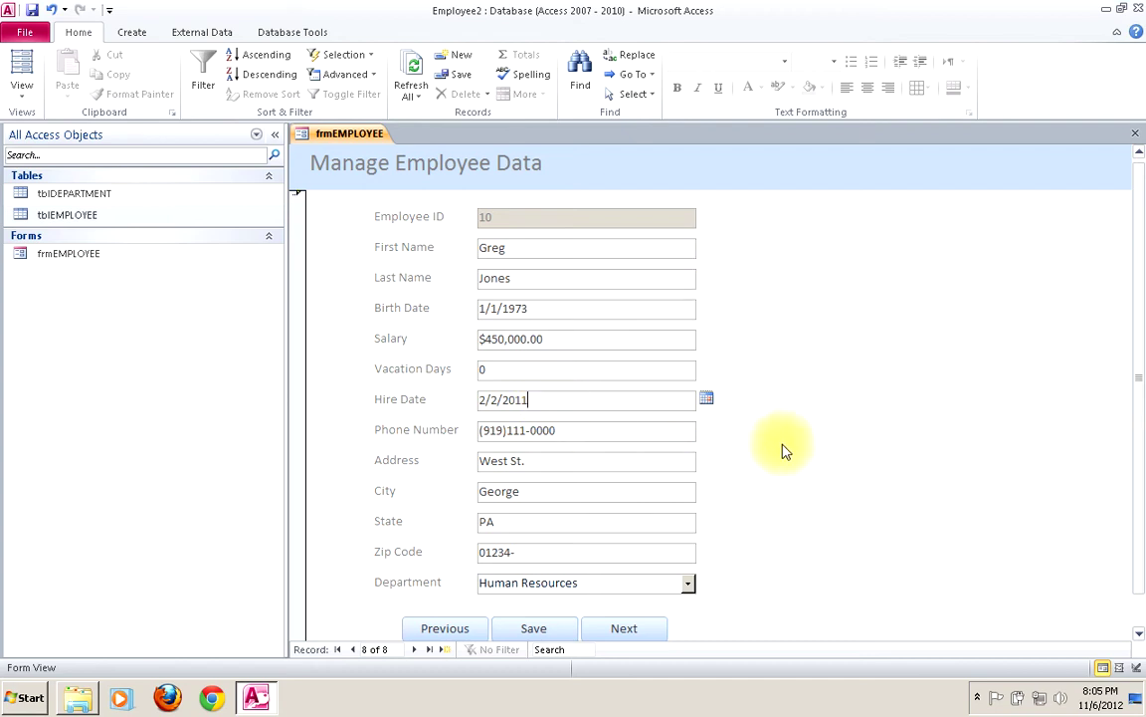
Step: Inspect the Zip Code and Phone Number input masks, then save the employee record
{"action": "left_click", "coordinate": [1138, 632]}
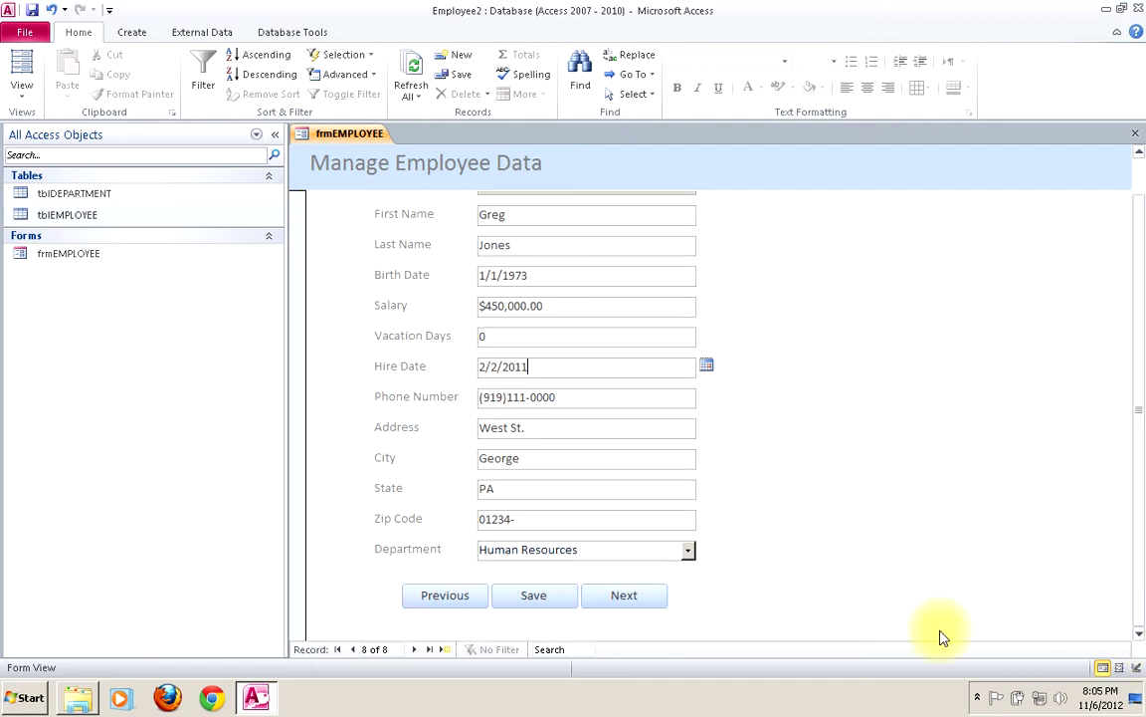
{"action": "left_click", "coordinate": [515, 519]}
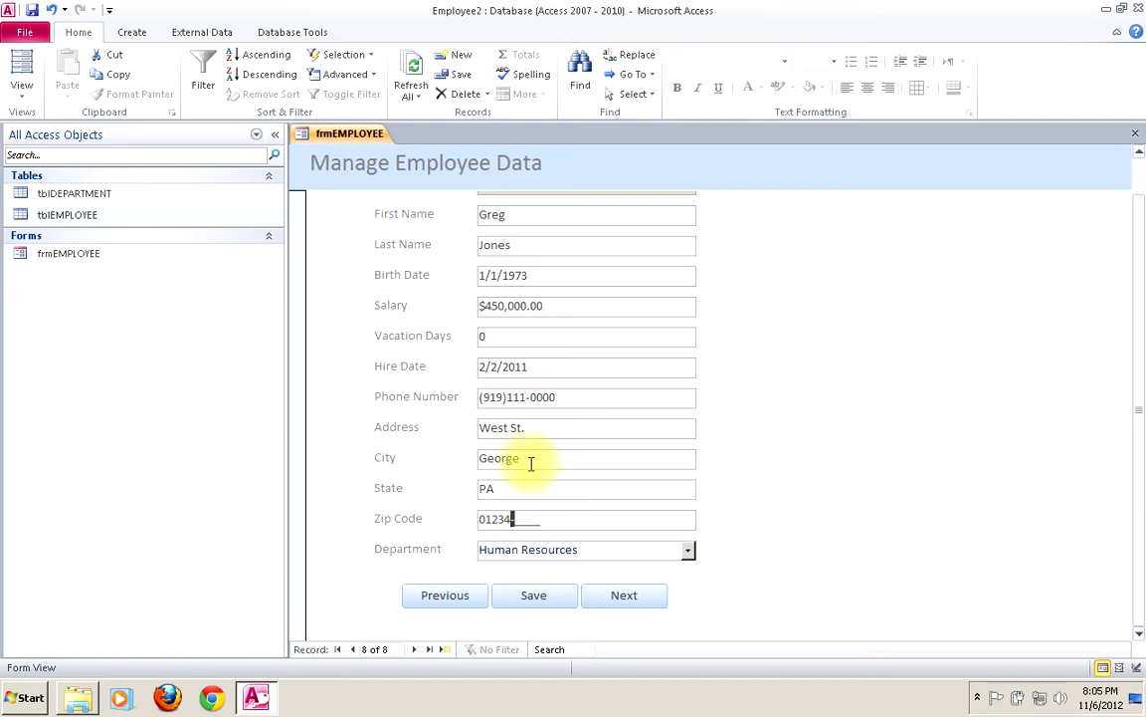
{"action": "left_click", "coordinate": [548, 396]}
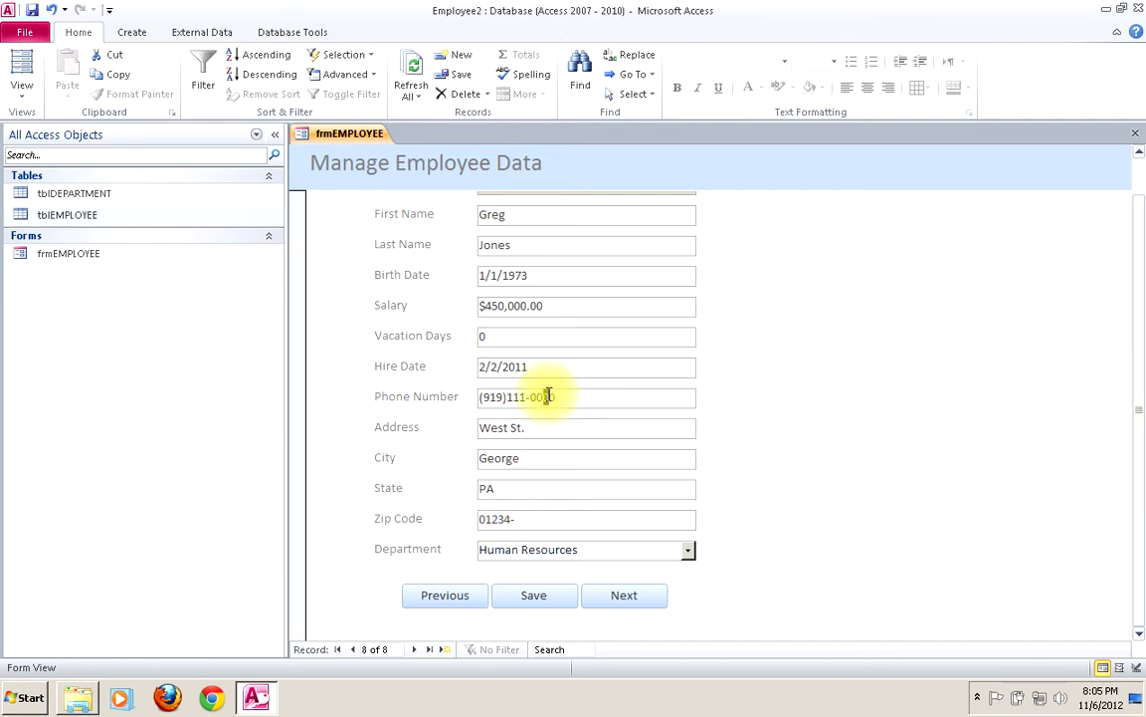
{"action": "left_click", "coordinate": [498, 396]}
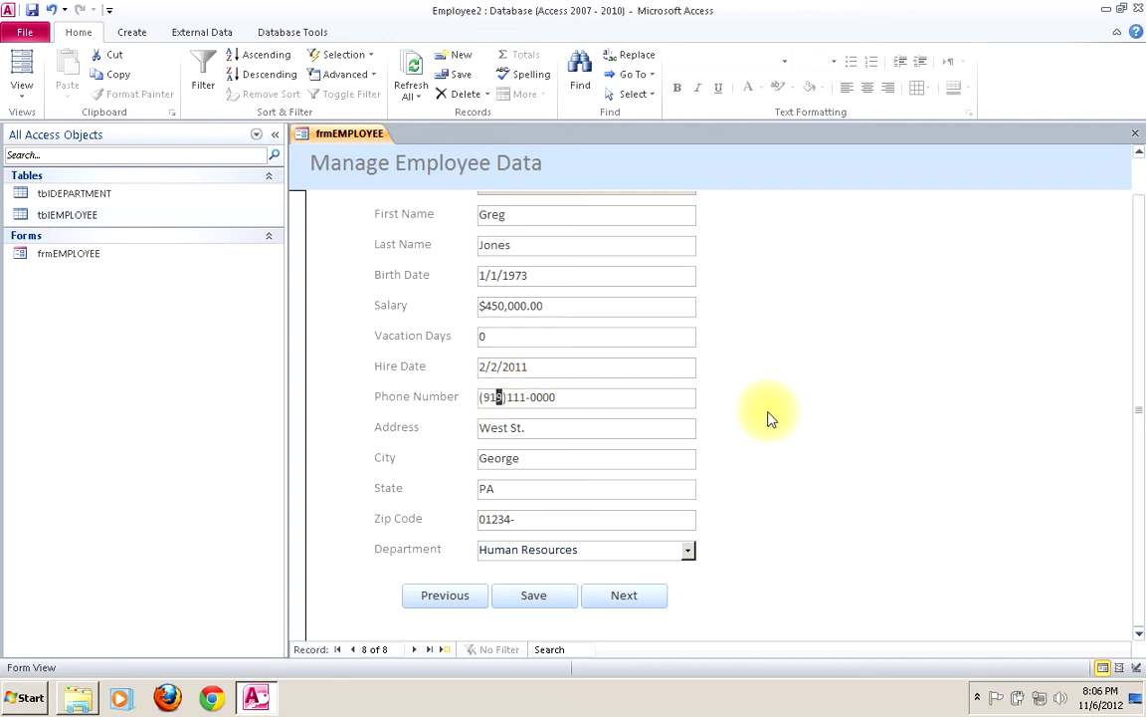
{"action": "left_click", "coordinate": [521, 518]}
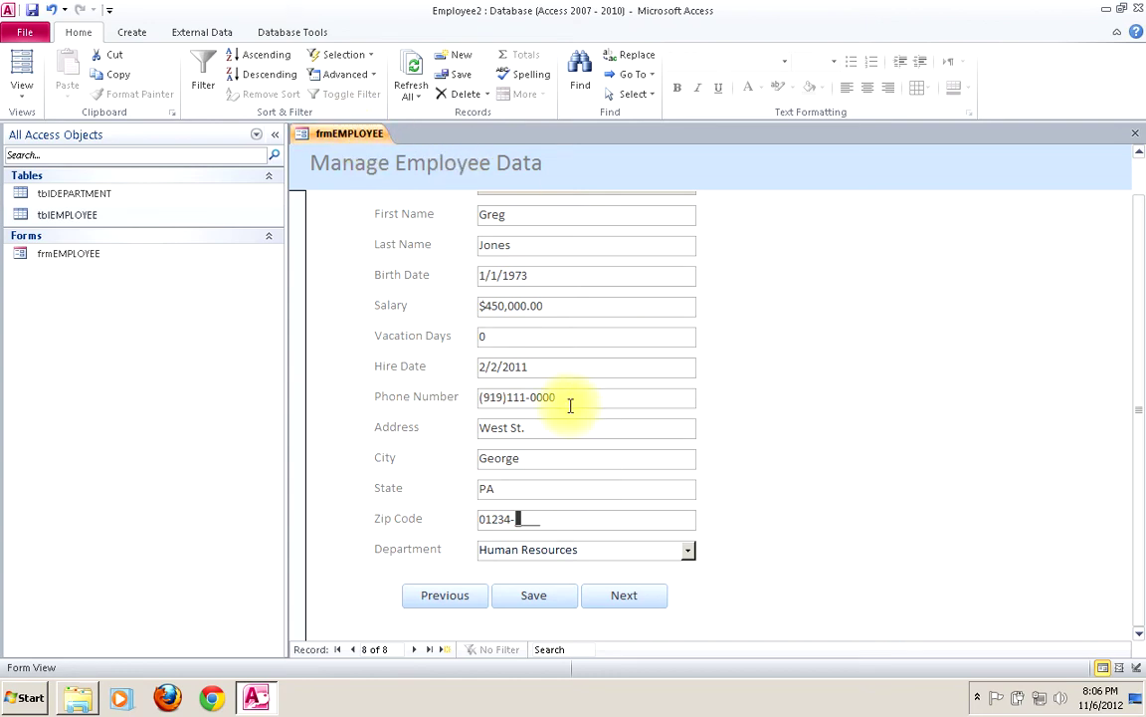
{"action": "left_click", "coordinate": [537, 605]}
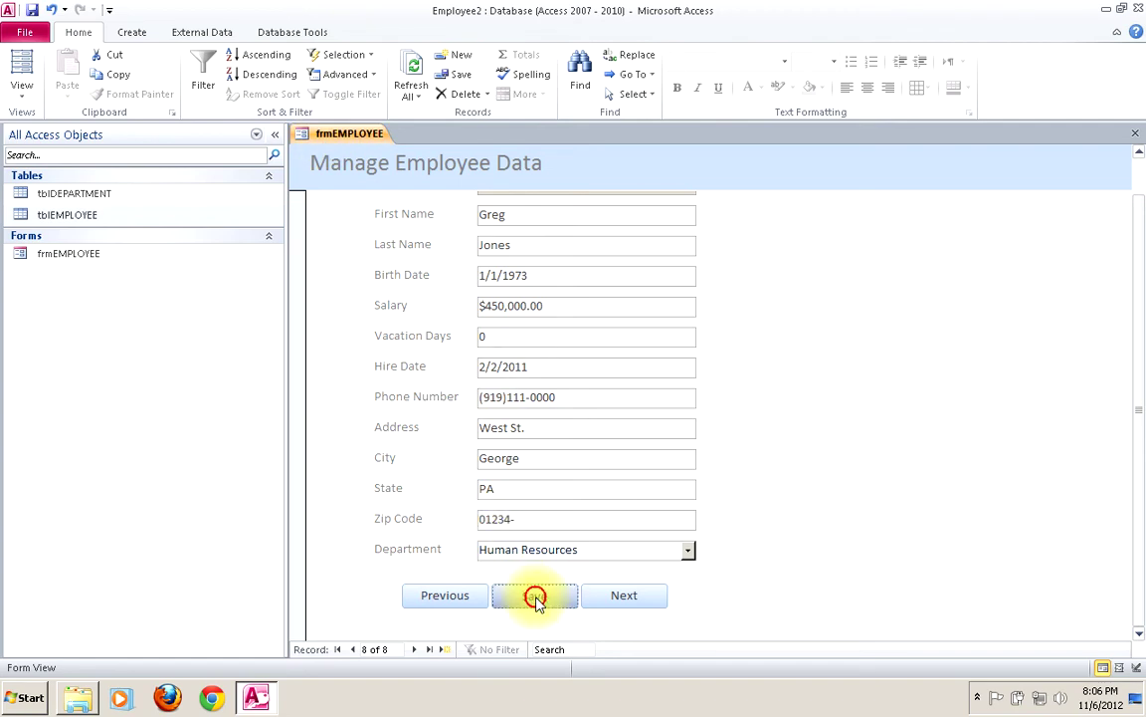
Step: In Design View, review the PhoneNumber text box's Data properties and save the form
{"action": "right_click", "coordinate": [338, 133]}
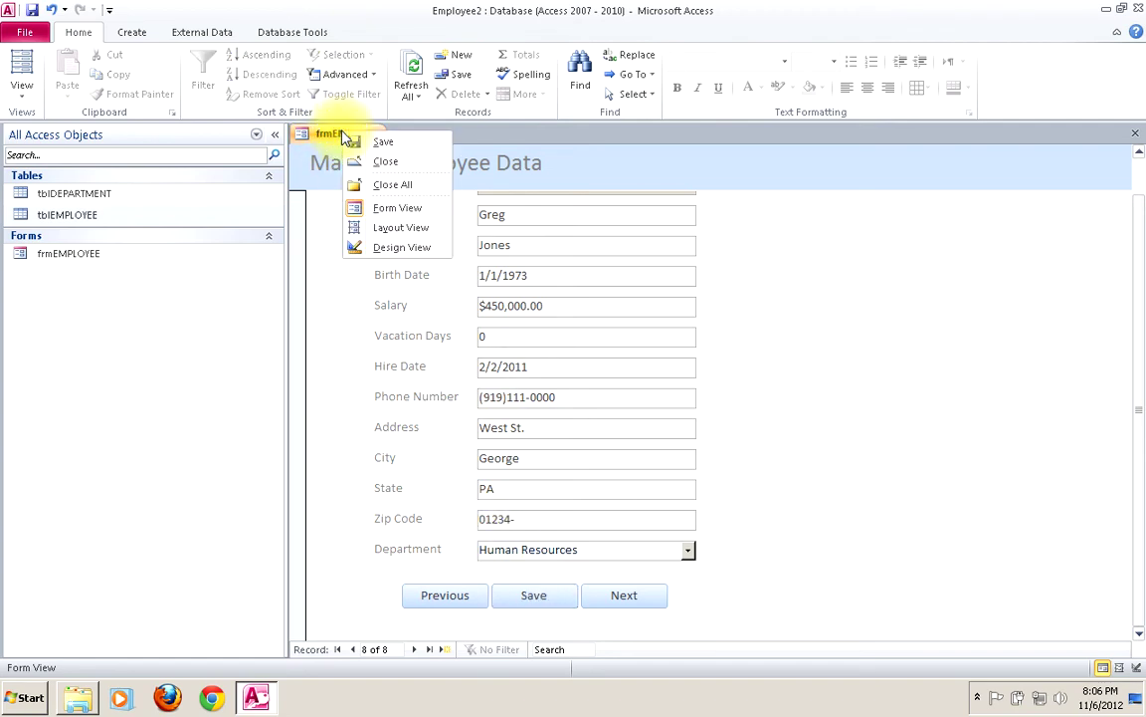
{"action": "left_click", "coordinate": [386, 248]}
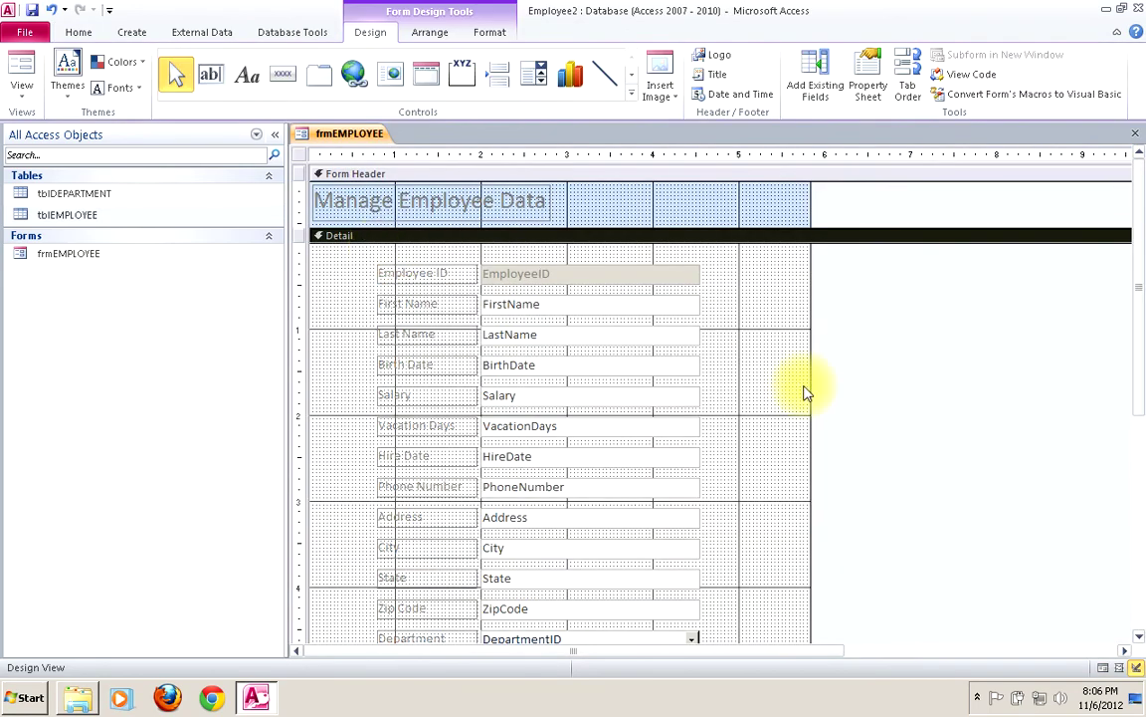
{"action": "left_click", "coordinate": [568, 484]}
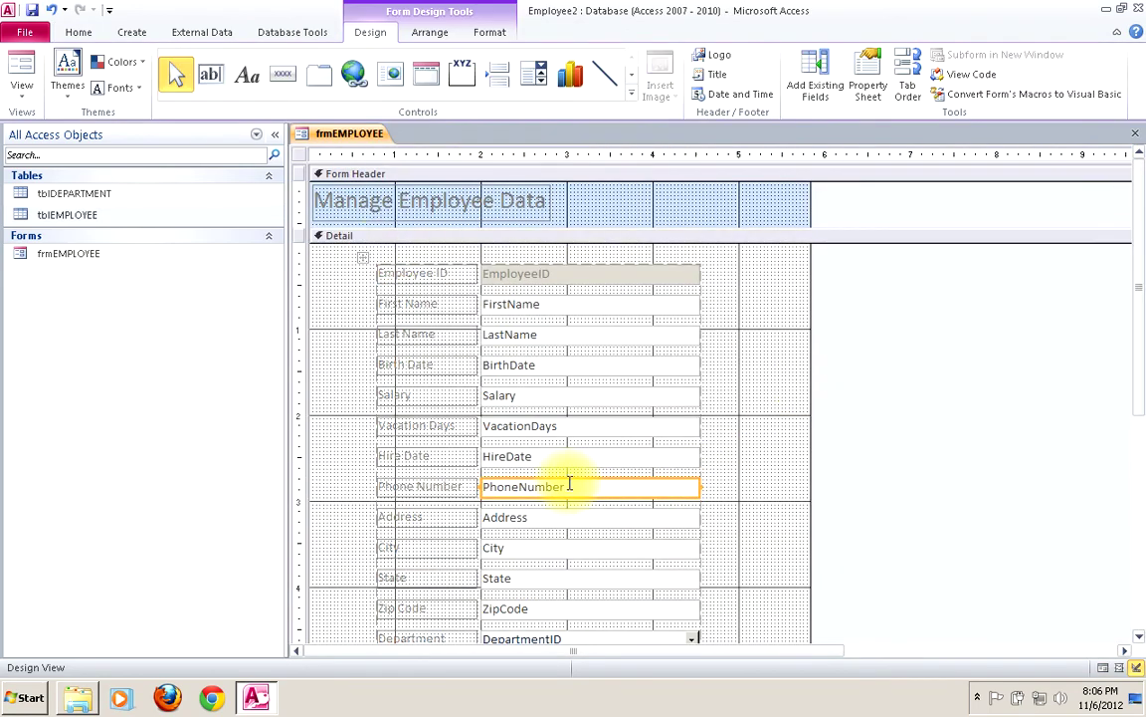
{"action": "left_click", "coordinate": [869, 72]}
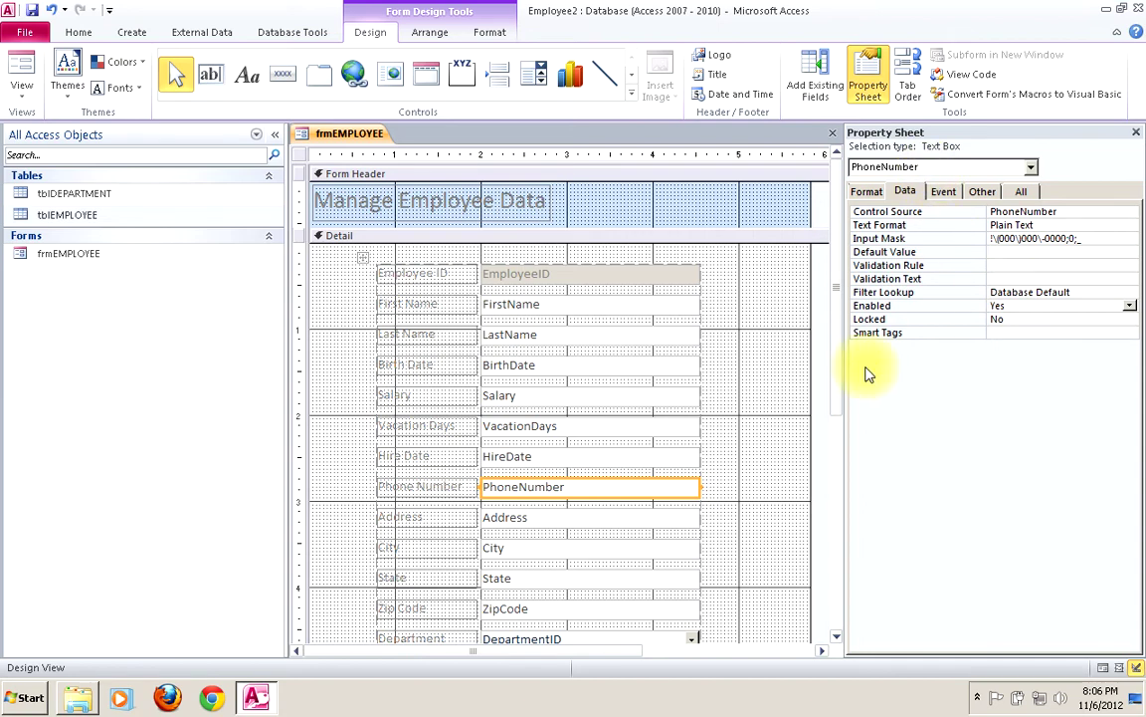
{"action": "left_click", "coordinate": [34, 12]}
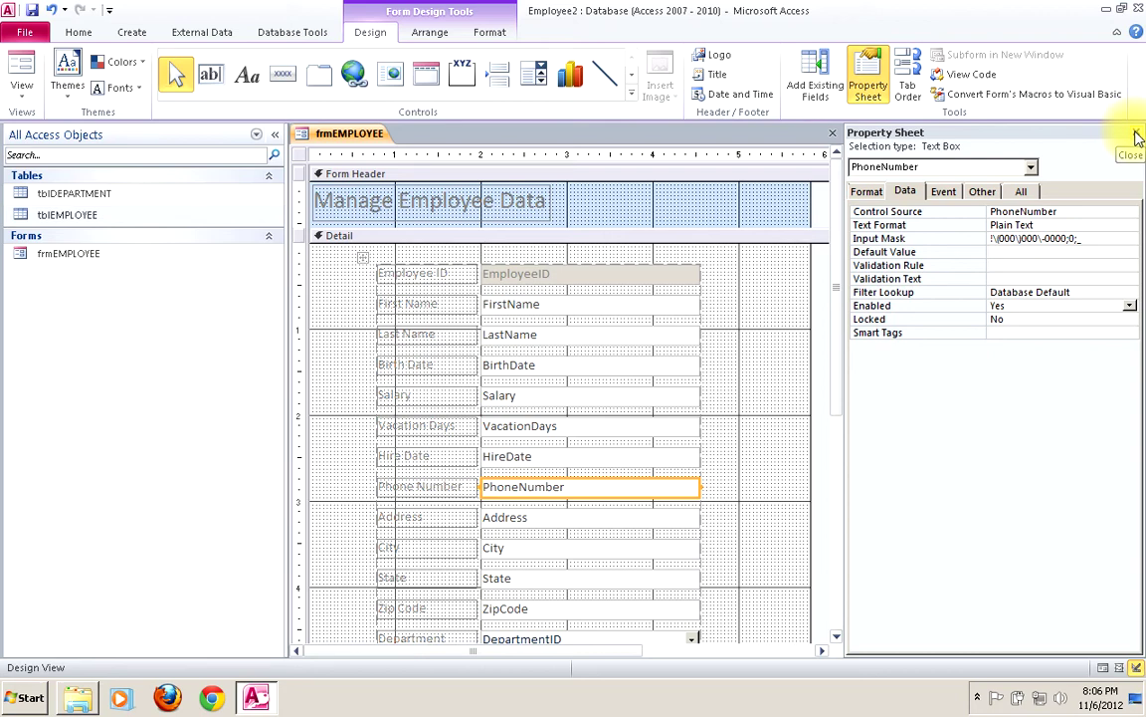
{"action": "left_click", "coordinate": [1138, 136]}
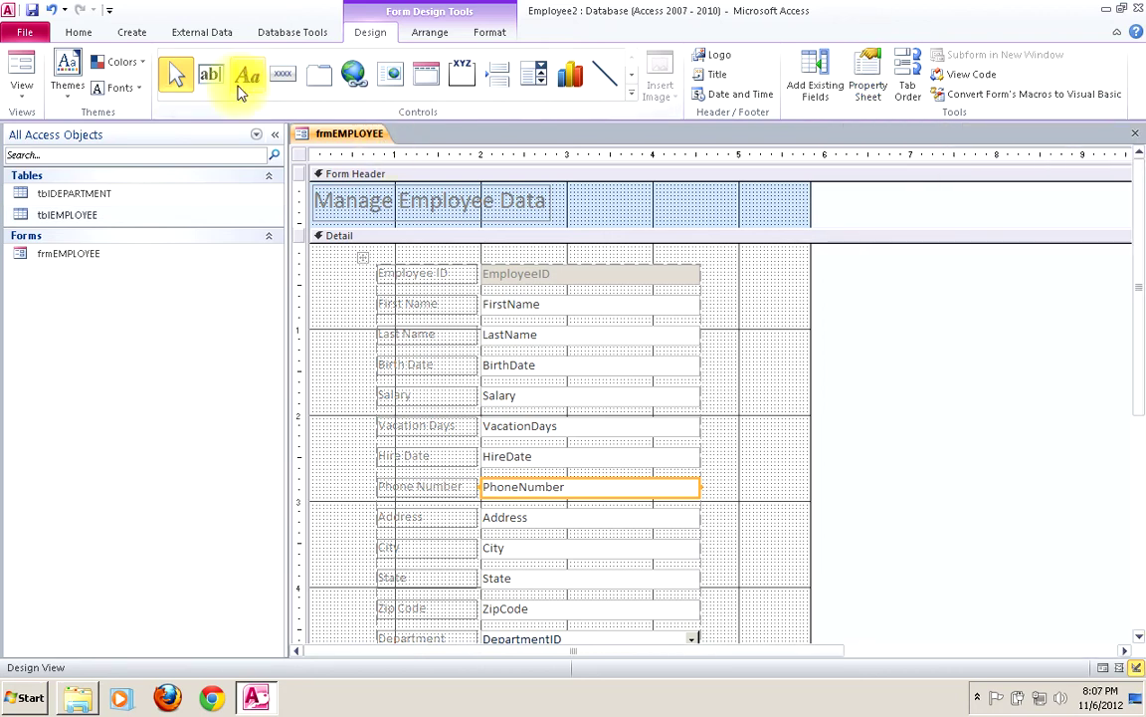
Step: Return to Form View, check the Phone Number mask, and advance to record 2
{"action": "left_click", "coordinate": [20, 65]}
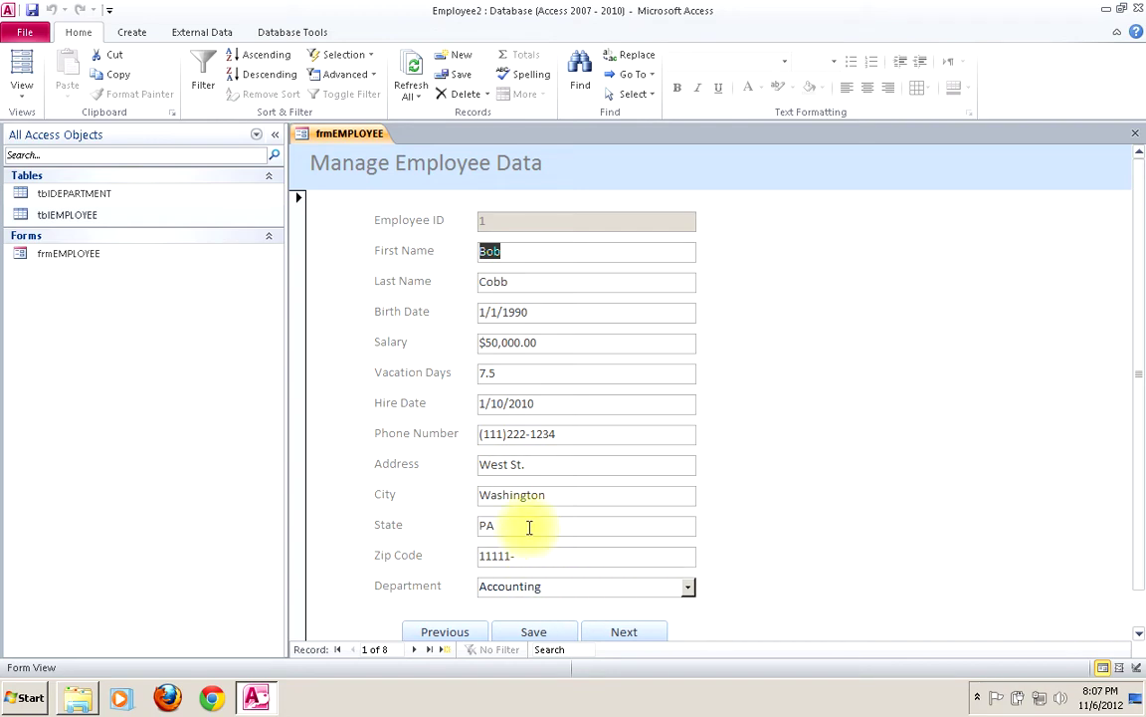
{"action": "left_click", "coordinate": [564, 432]}
{"action": "left_click", "coordinate": [490, 434]}
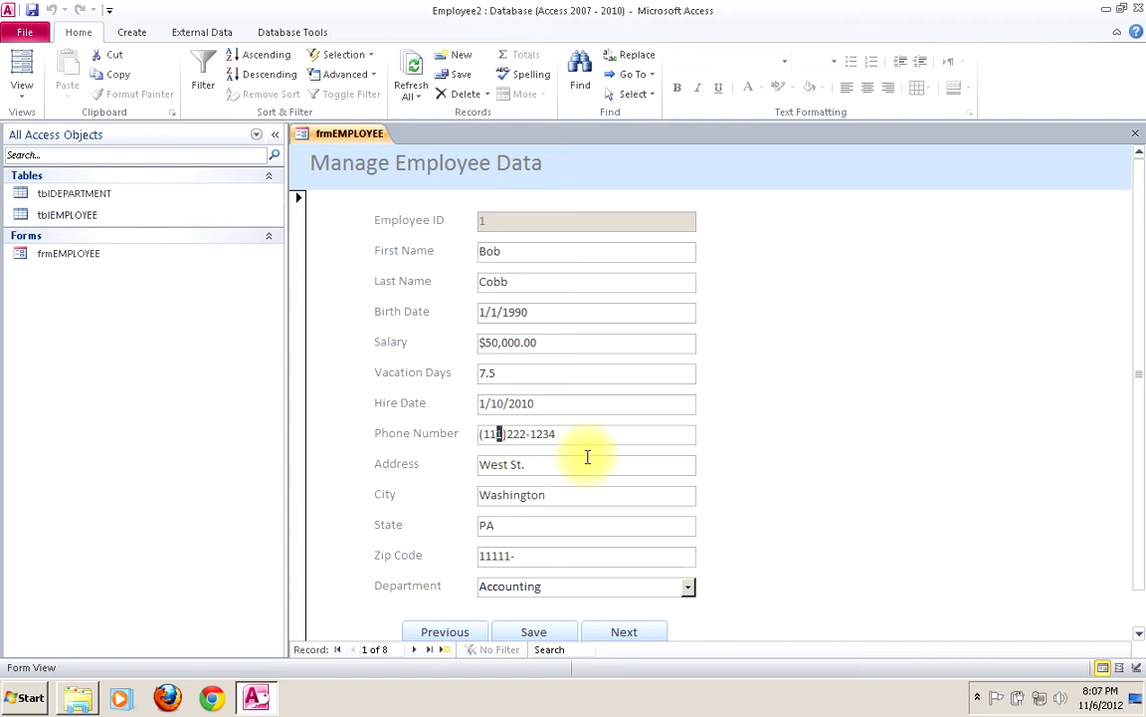
{"action": "key", "text": "Left"}
{"action": "left_click", "coordinate": [609, 631]}
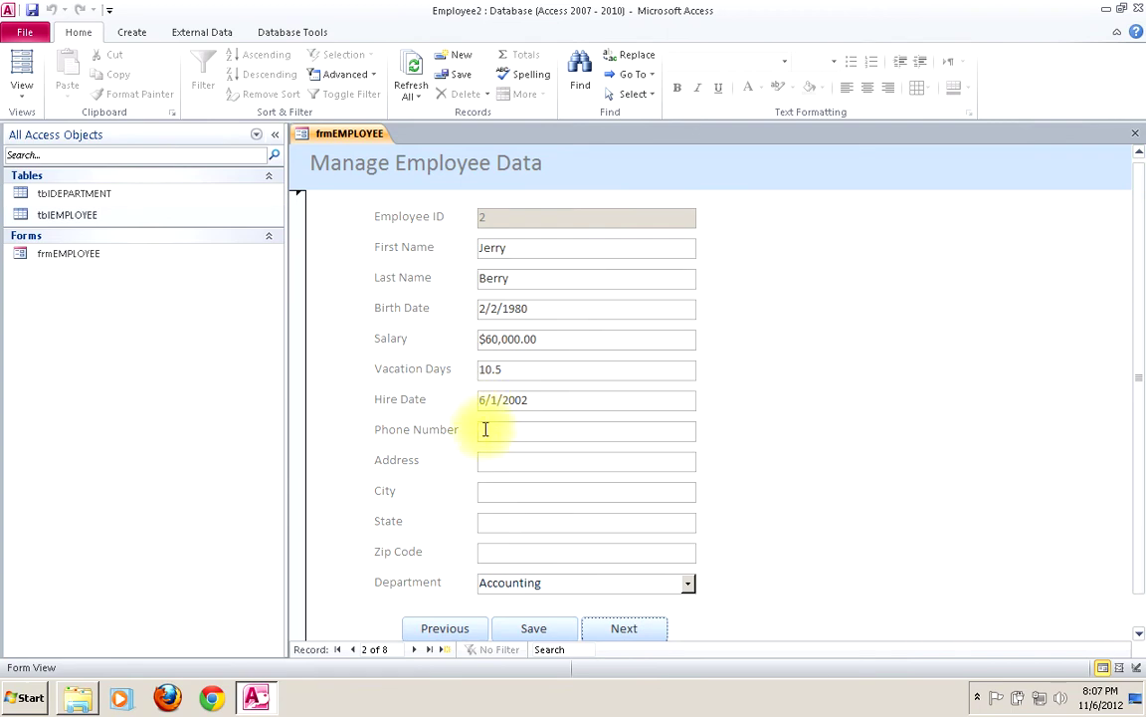
Step: Move to record 3, change its department from Human Resources to Accounting, and save
{"action": "left_click", "coordinate": [439, 630]}
{"action": "left_click", "coordinate": [631, 630]}
{"action": "left_click", "coordinate": [631, 630]}
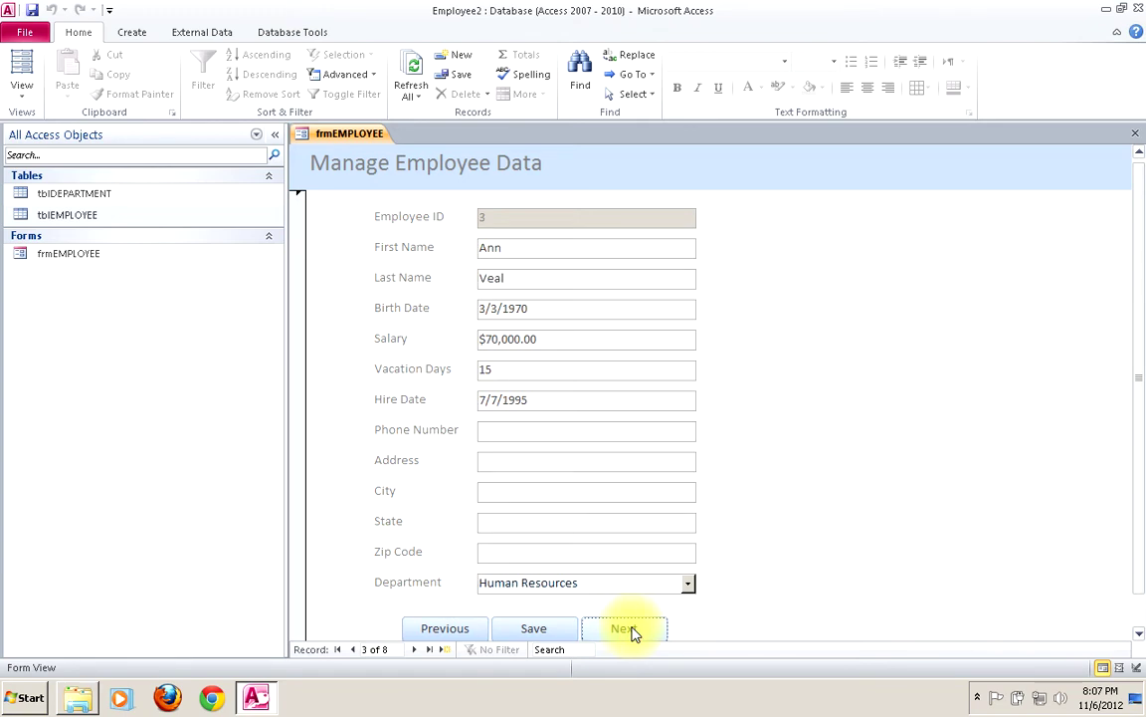
{"action": "left_click", "coordinate": [512, 430]}
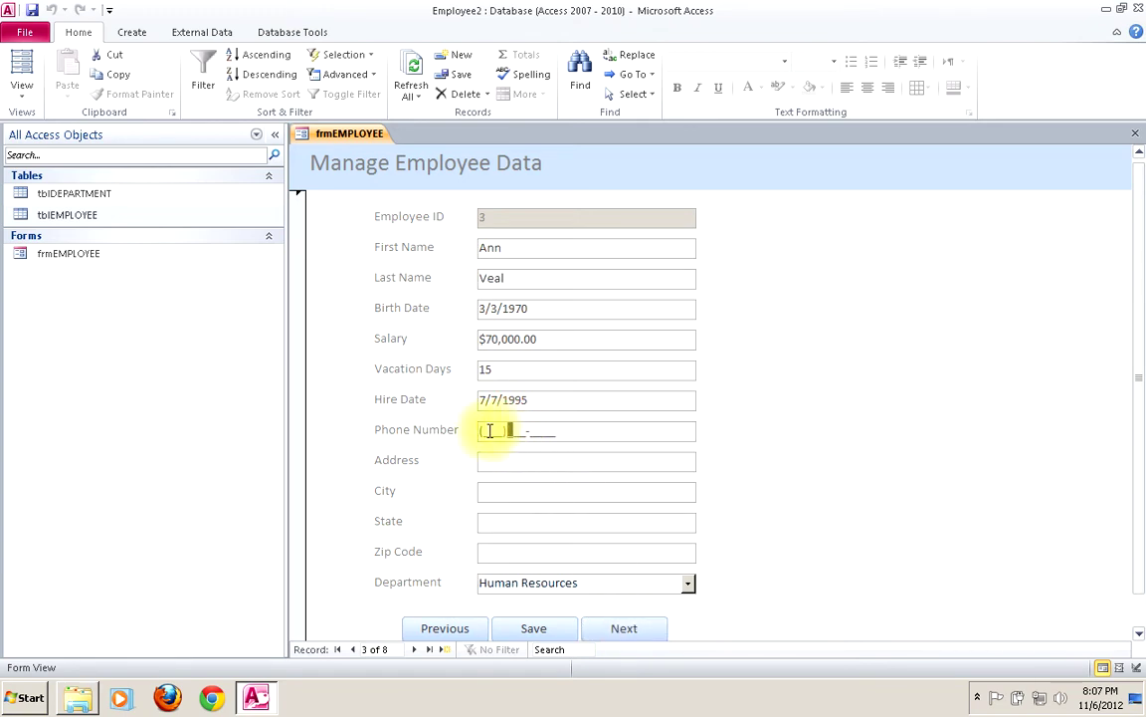
{"action": "left_click", "coordinate": [488, 430]}
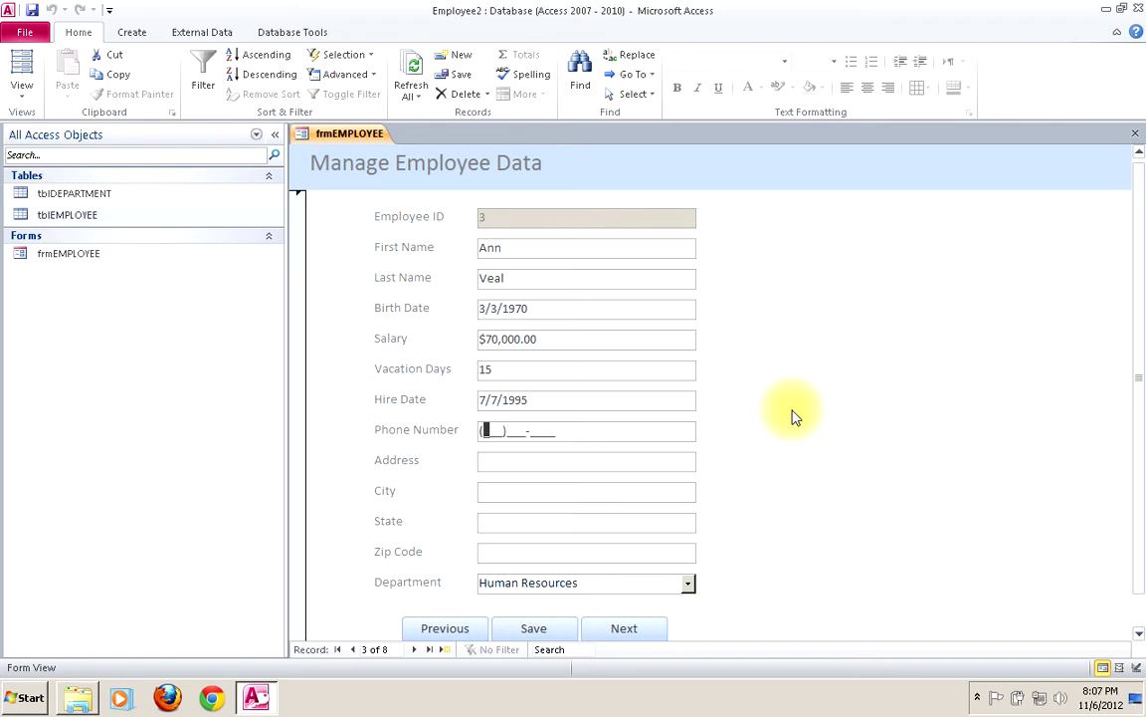
{"action": "left_click", "coordinate": [489, 552]}
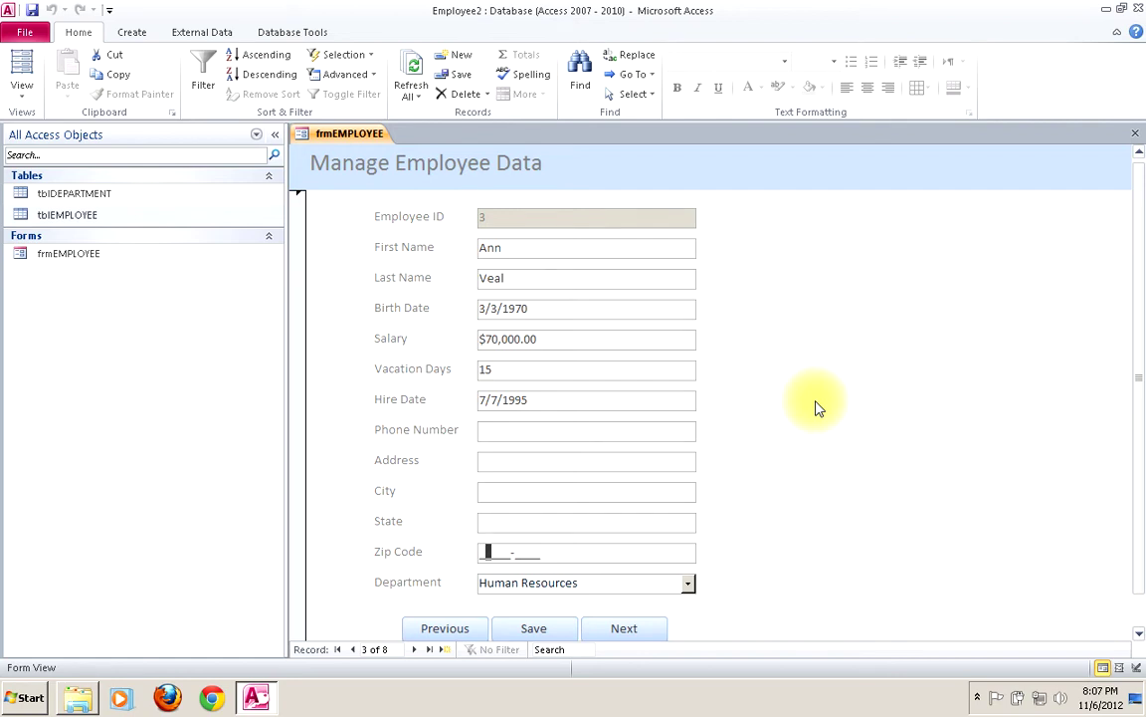
{"action": "left_click", "coordinate": [687, 584]}
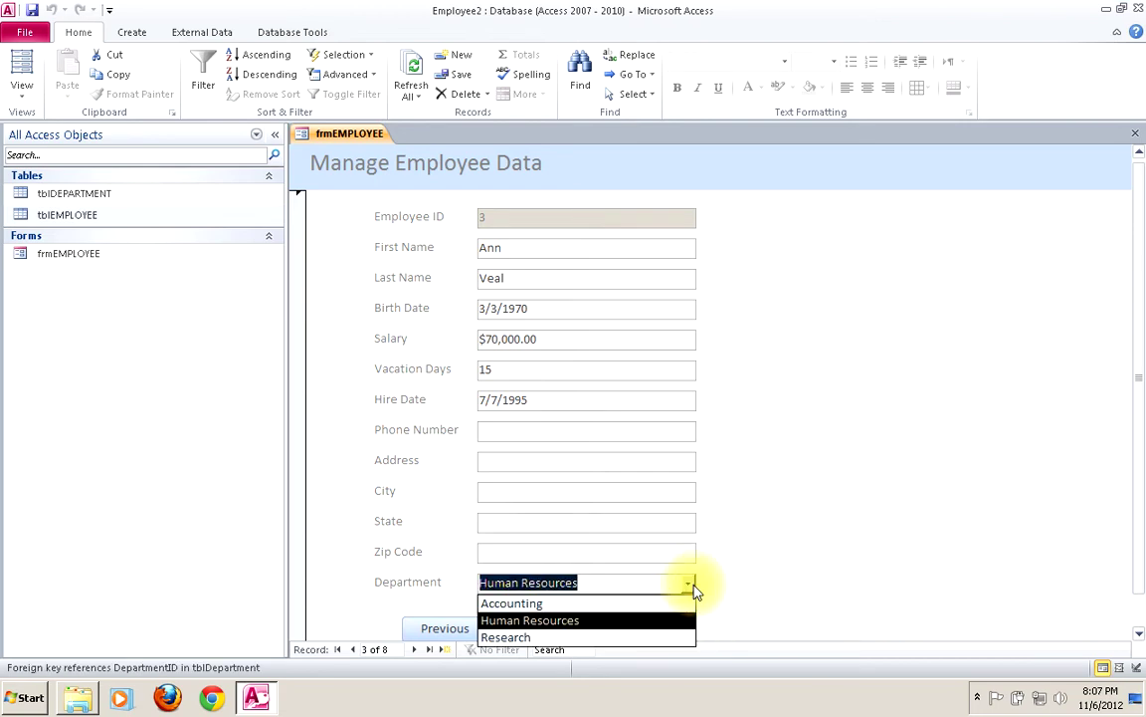
{"action": "left_click", "coordinate": [646, 604]}
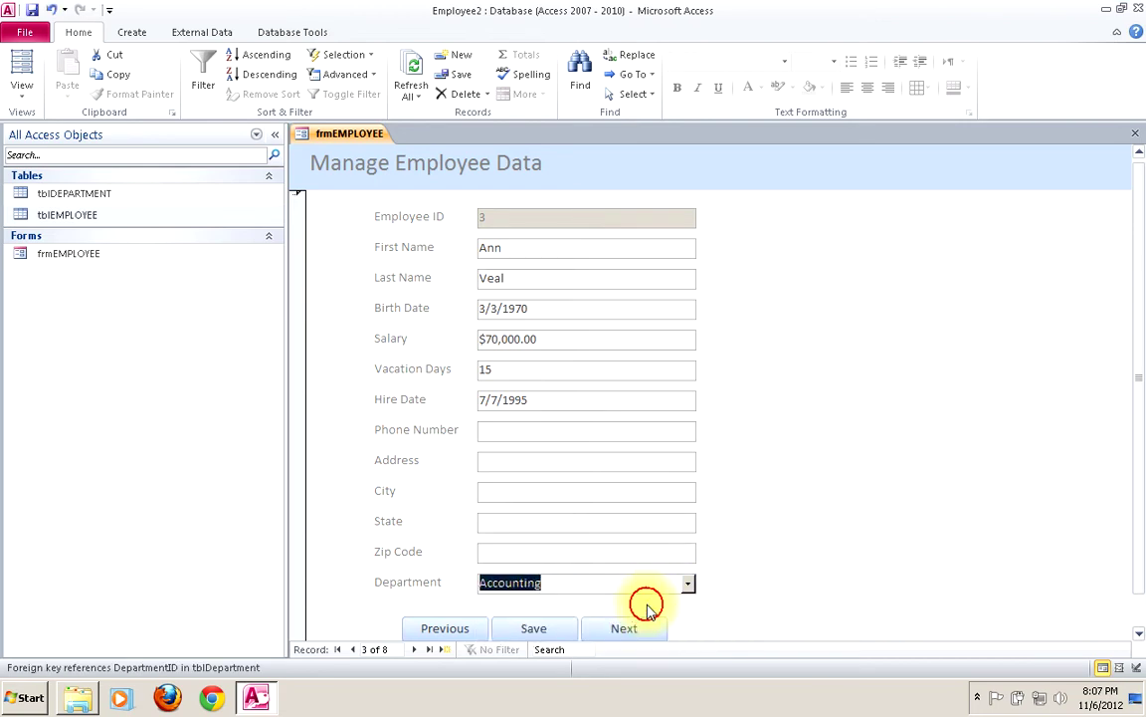
{"action": "left_click", "coordinate": [561, 628]}
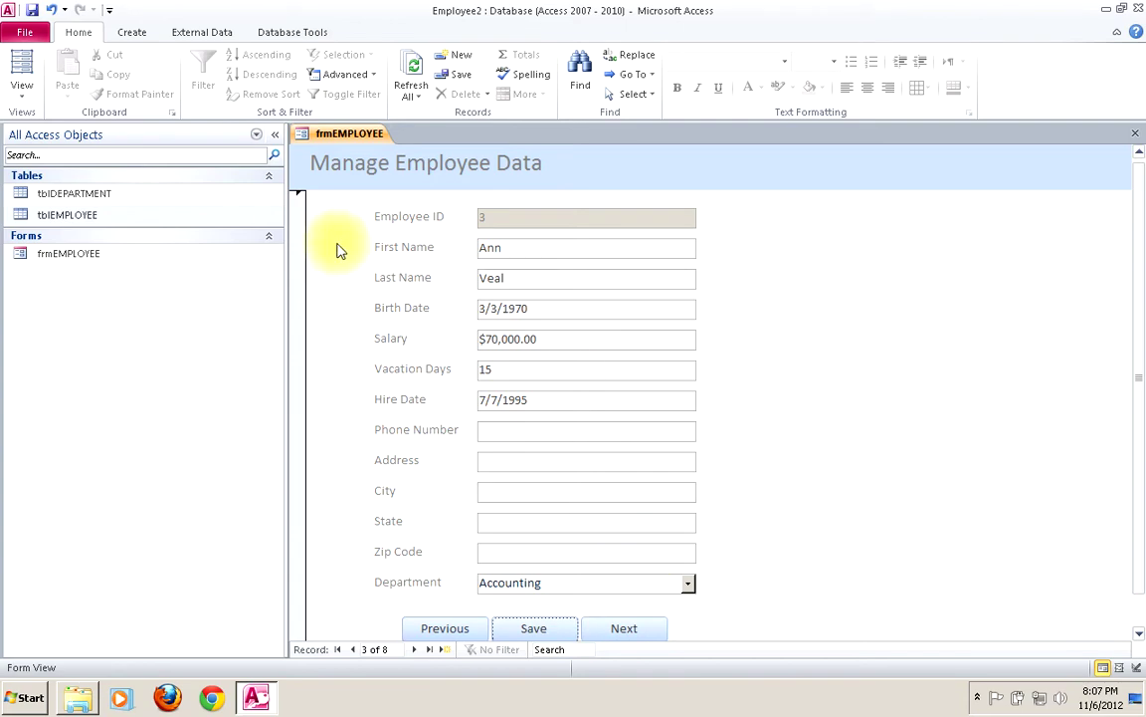
Step: Close the employee form and launch the Form Wizard for the tblDEPARTMENT table
{"action": "right_click", "coordinate": [347, 141]}
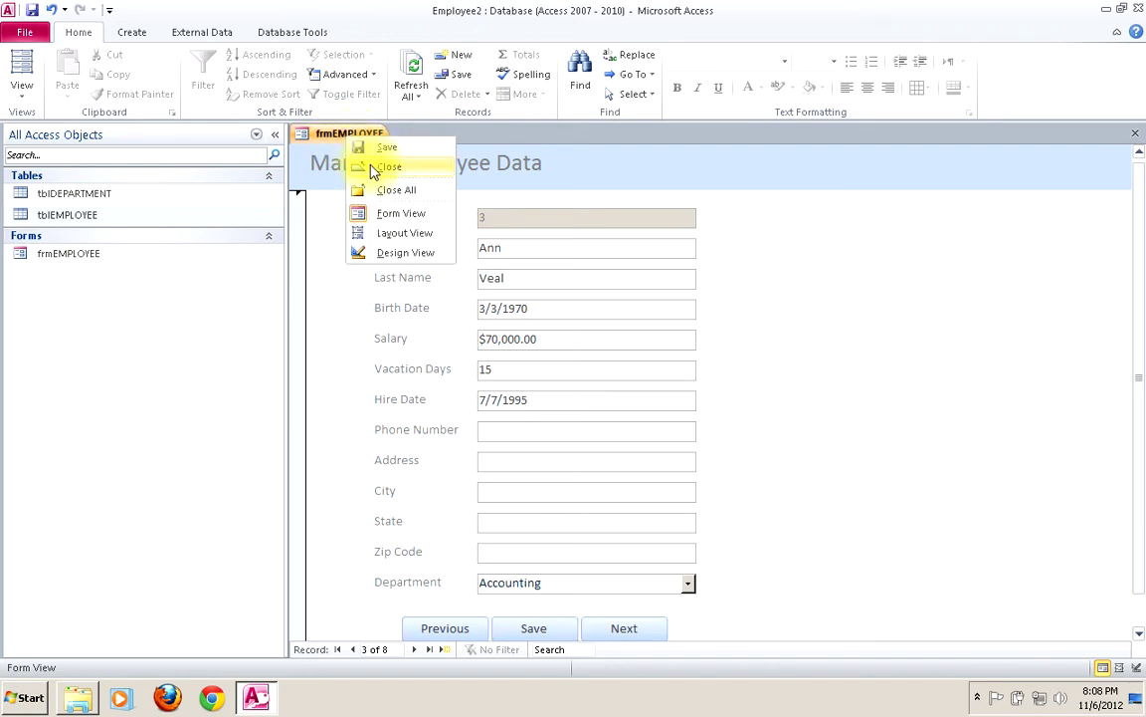
{"action": "left_click", "coordinate": [371, 165]}
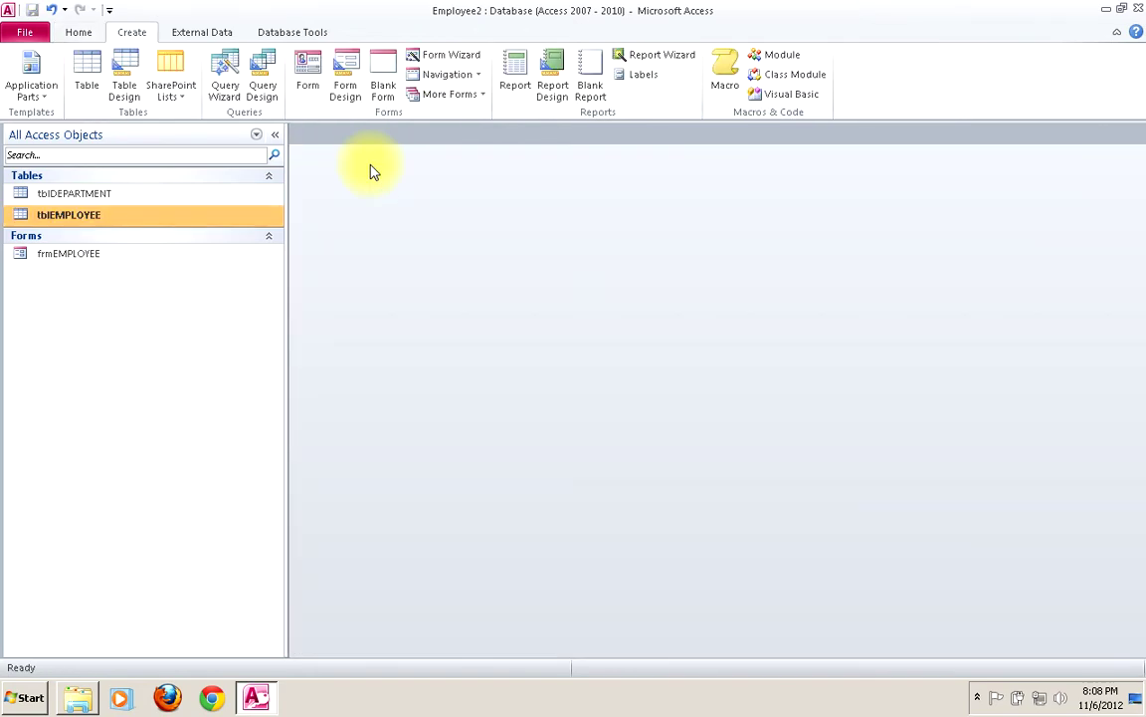
{"action": "left_click", "coordinate": [87, 195]}
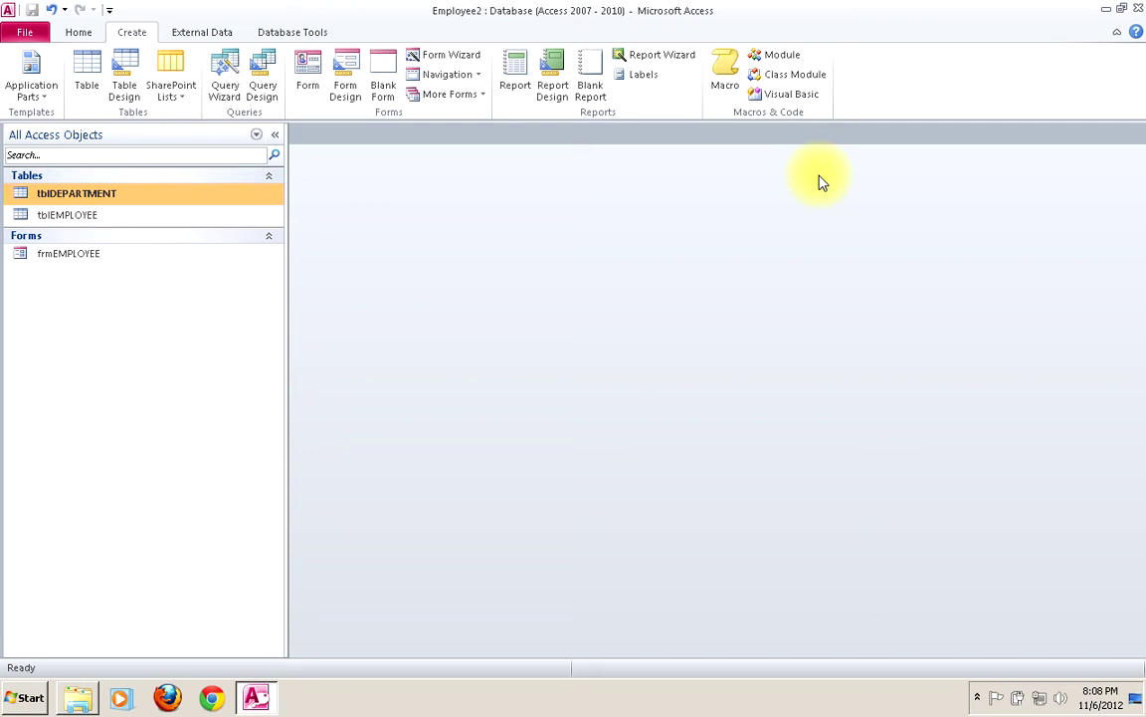
{"action": "left_click", "coordinate": [439, 58]}
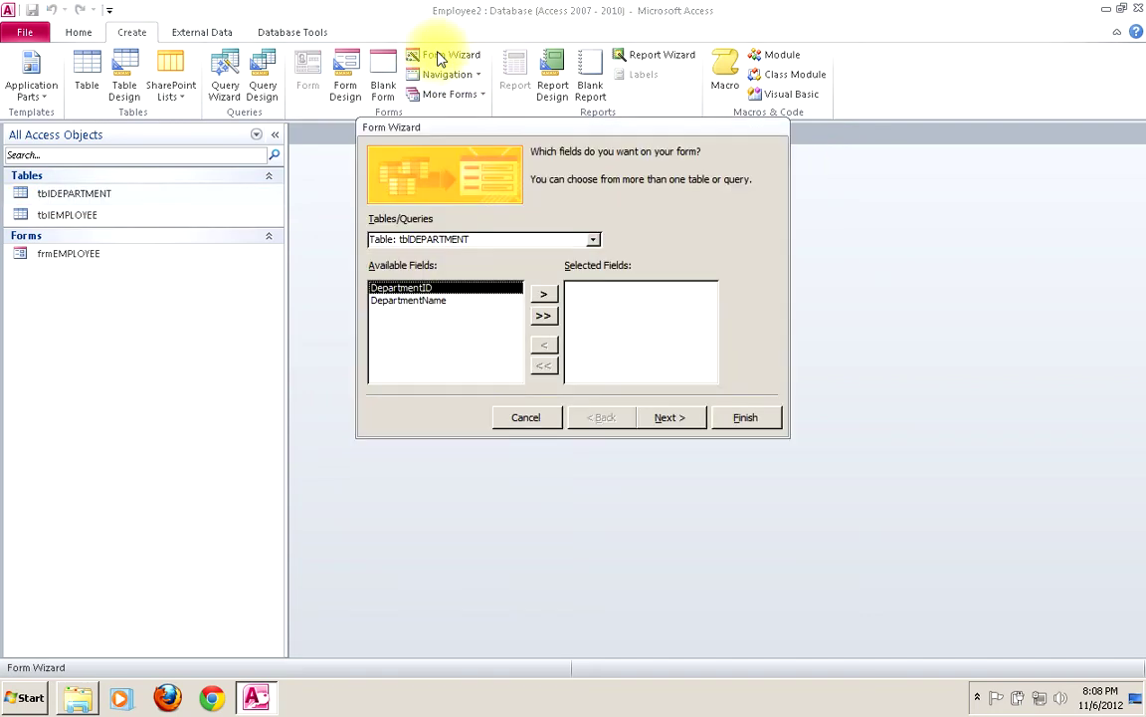
Step: Add both tblDEPARTMENT fields and all tblEMPLOYEE fields except its DepartmentID
{"action": "left_click", "coordinate": [542, 319]}
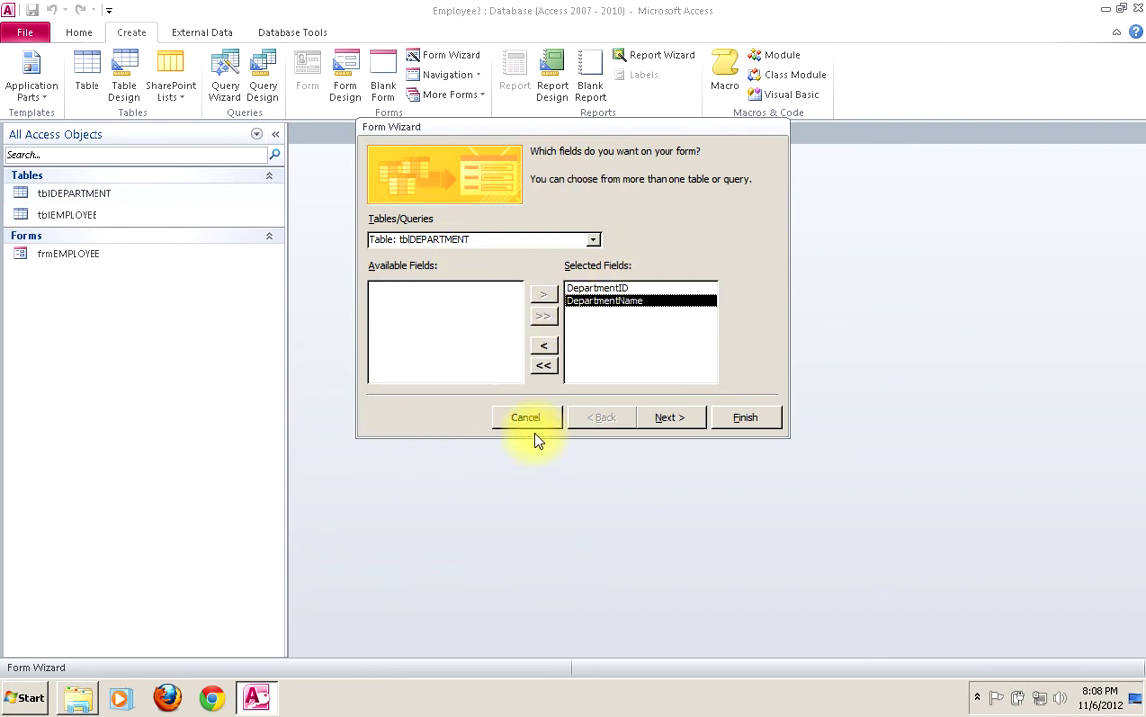
{"action": "left_click", "coordinate": [593, 241]}
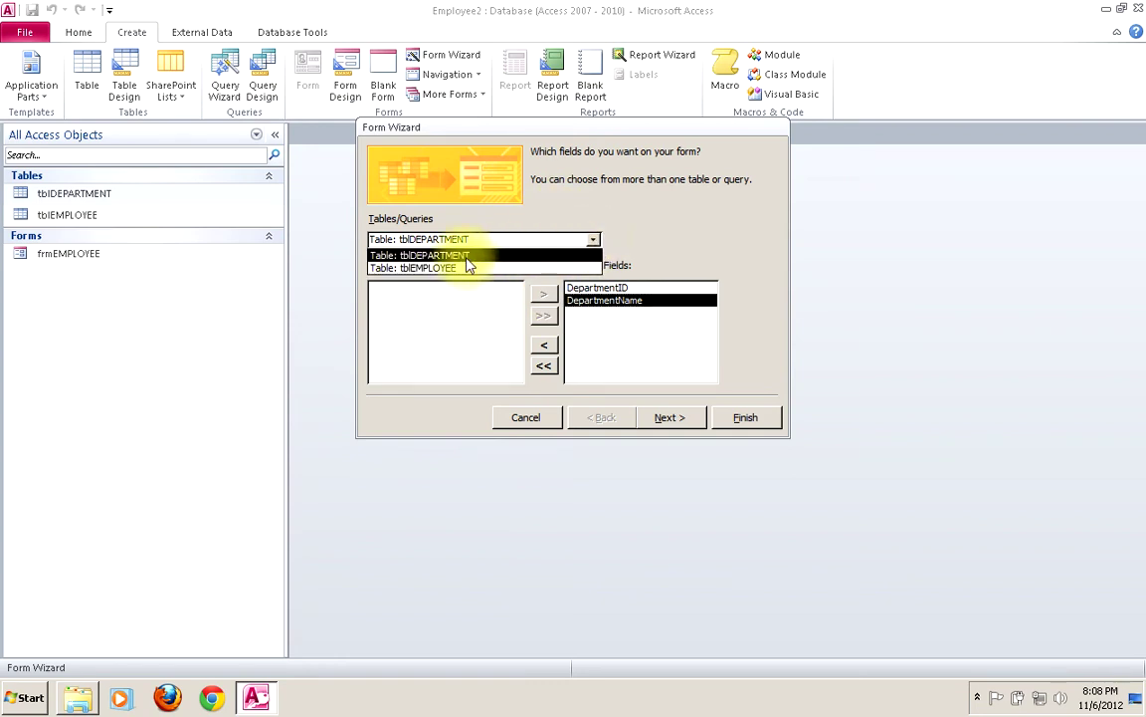
{"action": "left_click", "coordinate": [416, 266]}
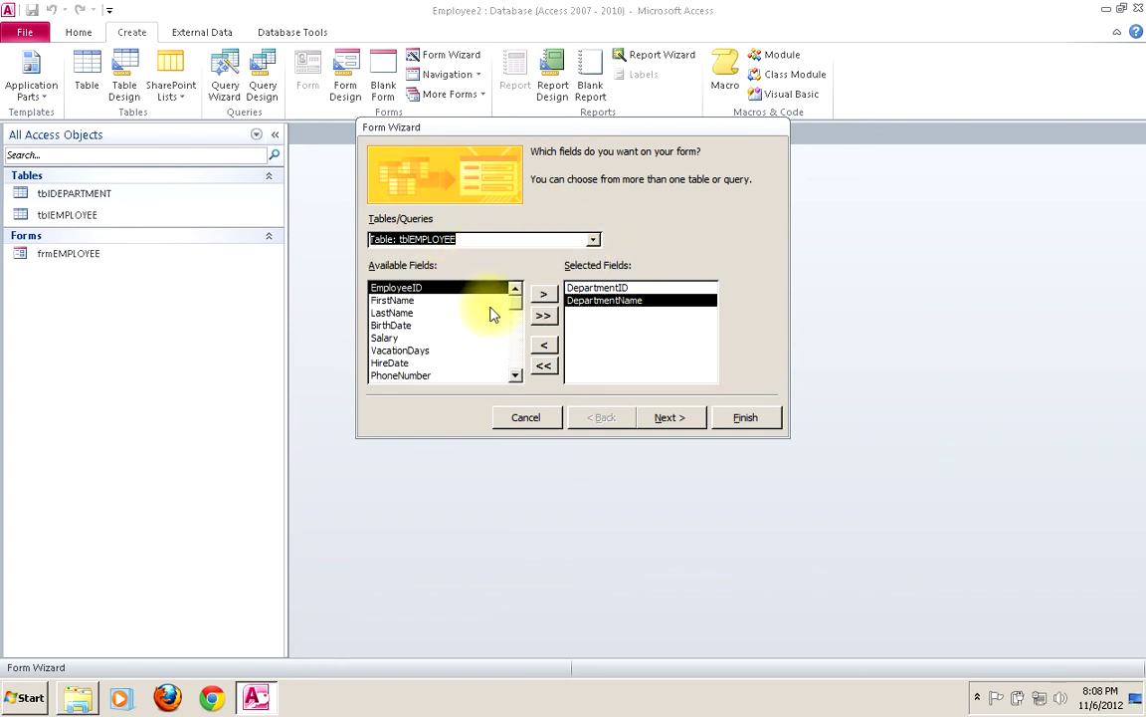
{"action": "left_click", "coordinate": [545, 318]}
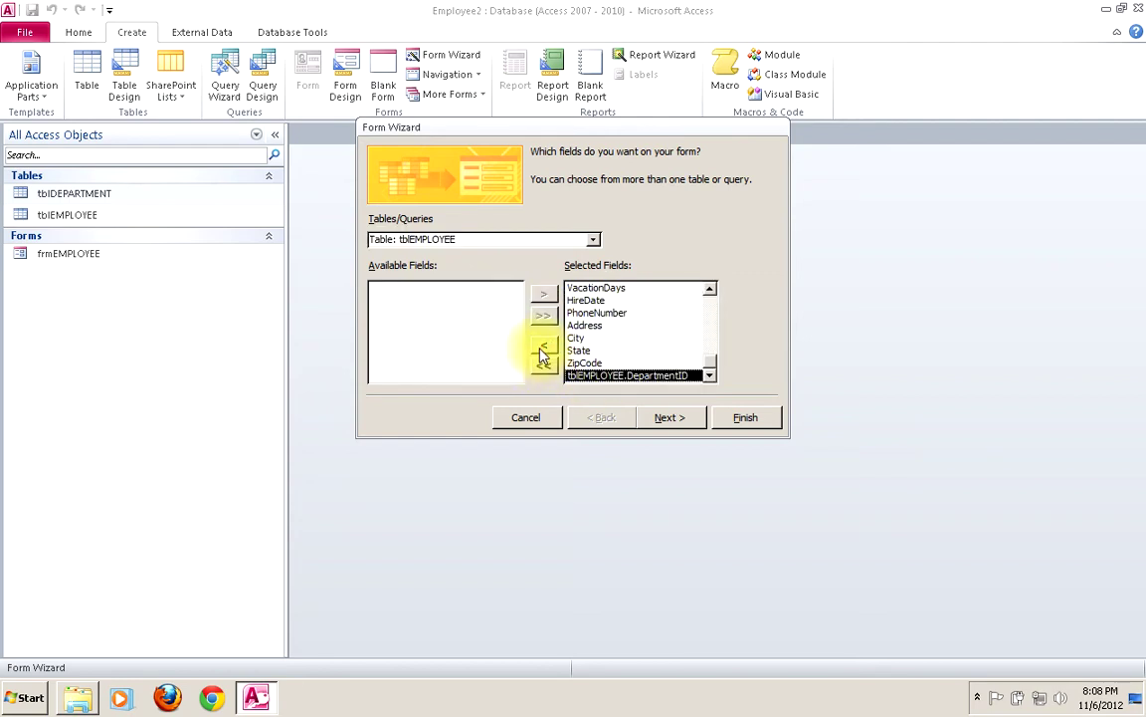
{"action": "left_click", "coordinate": [543, 346]}
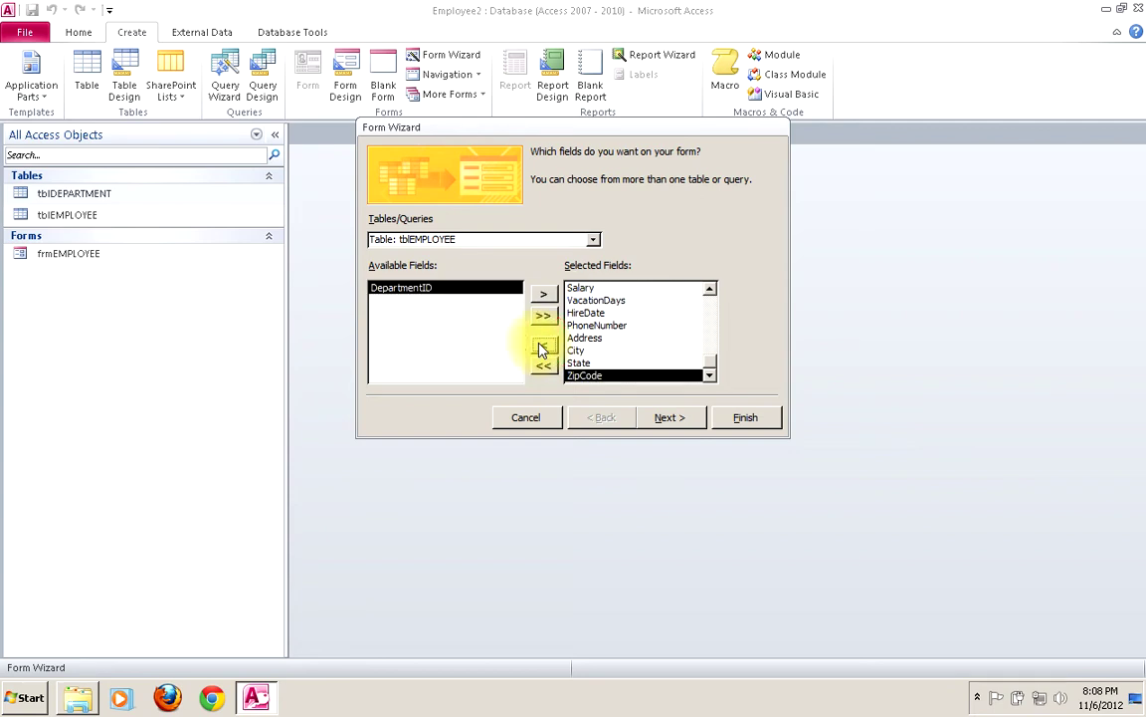
{"action": "left_click", "coordinate": [709, 290]}
{"action": "left_click", "coordinate": [708, 289]}
{"action": "triple_click", "coordinate": [709, 289]}
{"action": "left_click", "coordinate": [709, 290]}
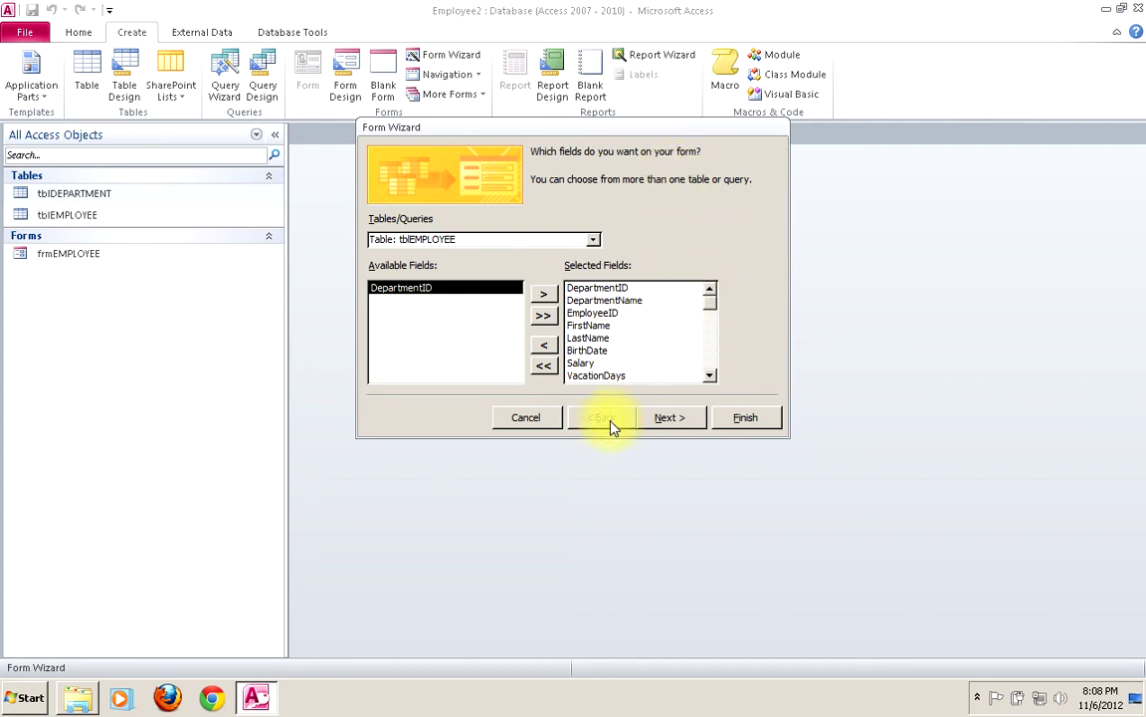
Step: View by department with a Datasheet subform, titled frmDEPARTMENT and frmEMPLOYEE Subform, opening in design
{"action": "left_click", "coordinate": [666, 419]}
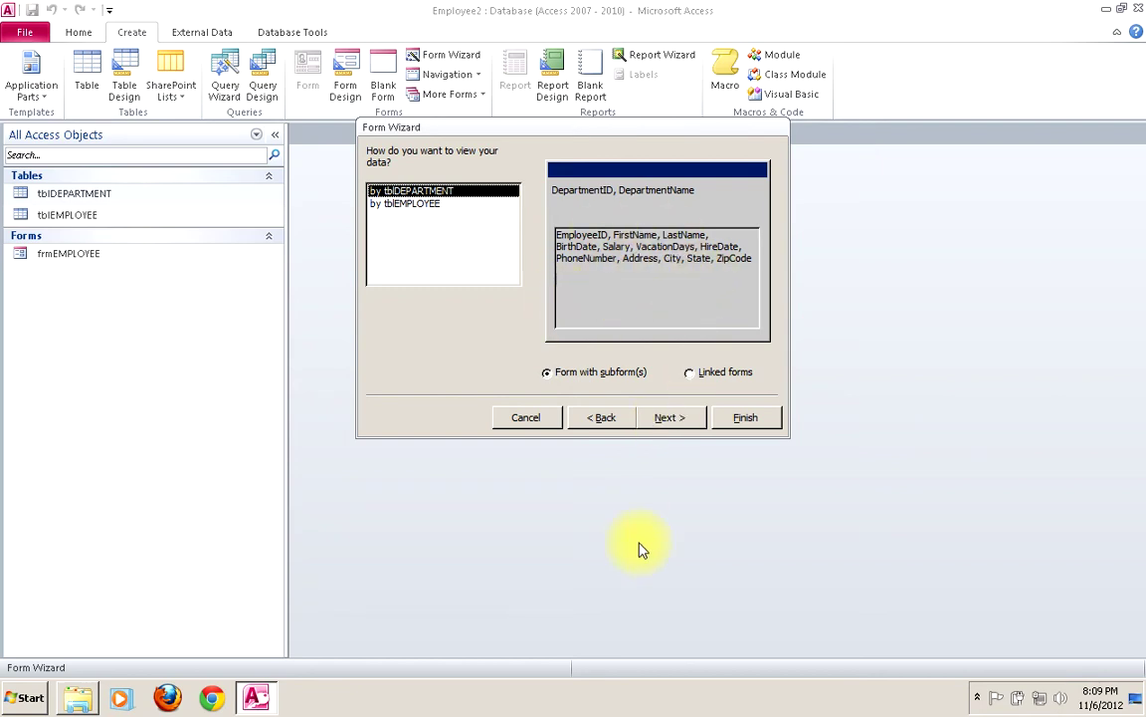
{"action": "left_click", "coordinate": [677, 419]}
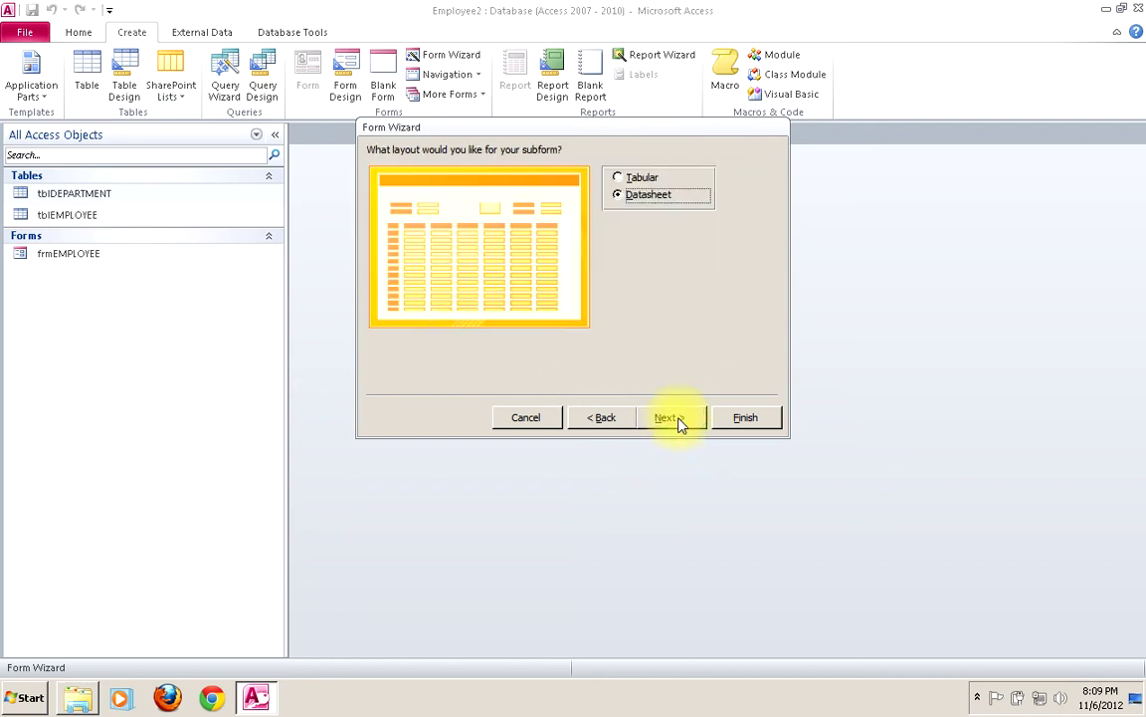
{"action": "left_click", "coordinate": [678, 419]}
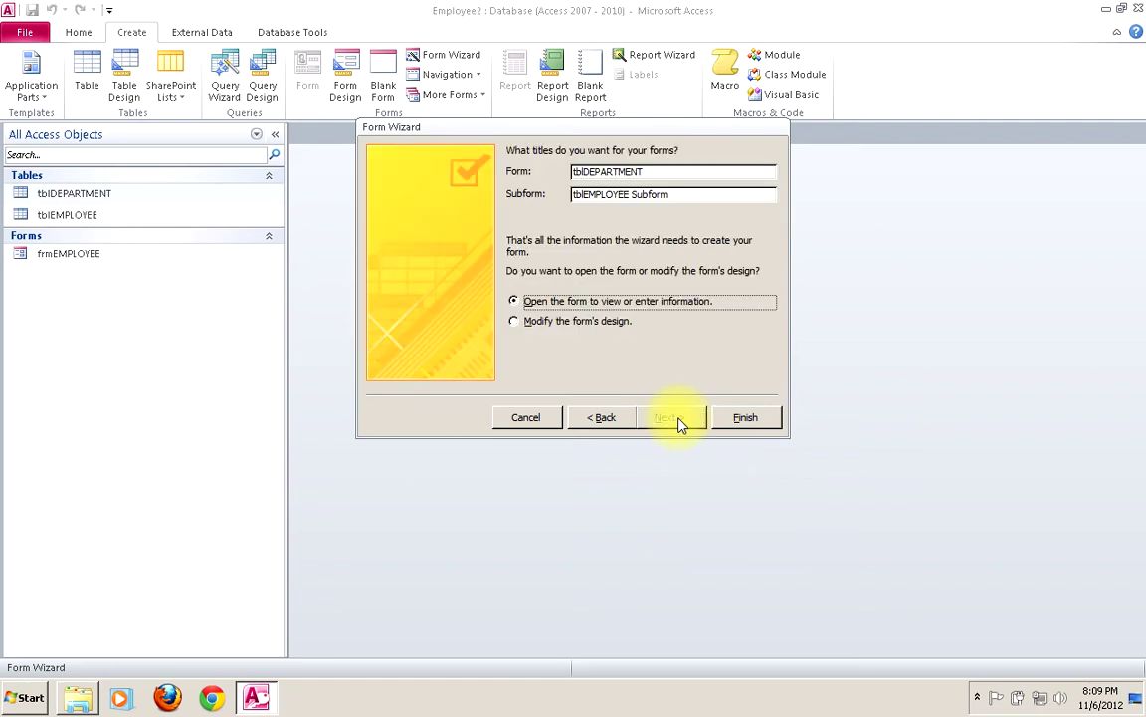
{"action": "left_click", "coordinate": [575, 172]}
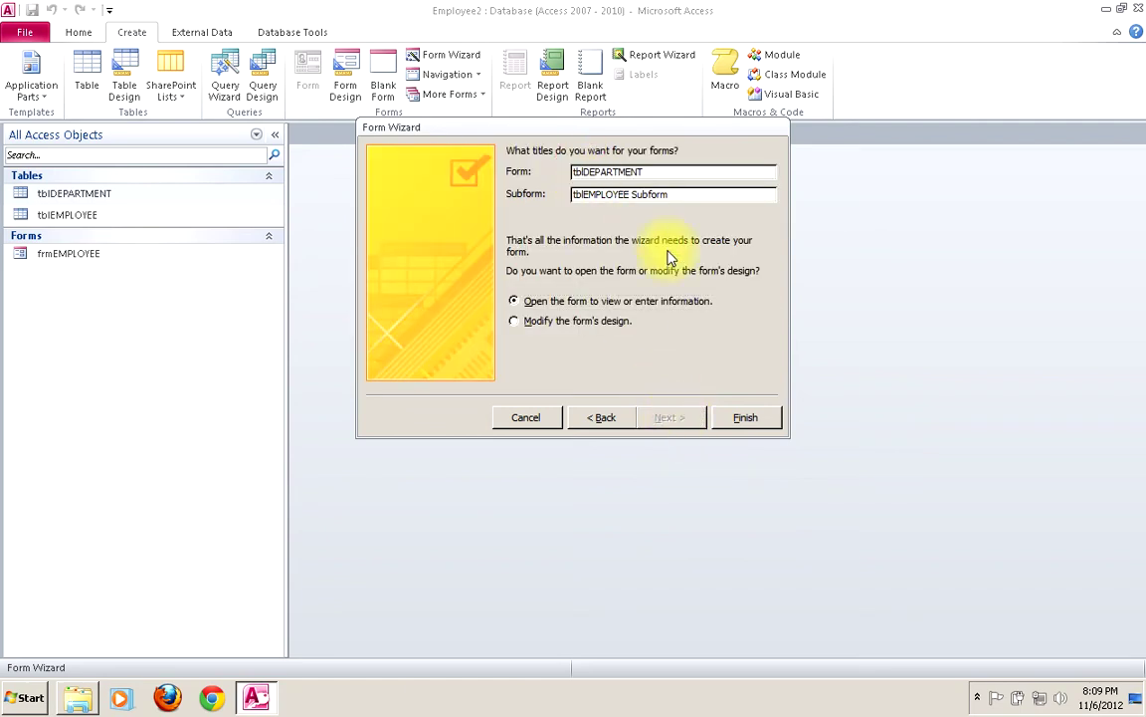
{"action": "key", "text": "BackSpace"}
{"action": "key", "text": "BackSpace"}
{"action": "key", "text": "BackSpace"}
{"action": "type", "text": "frm"}
{"action": "left_click", "coordinate": [584, 194]}
{"action": "key", "text": "BackSpace"}
{"action": "key", "text": "BackSpace"}
{"action": "key", "text": "BackSpace"}
{"action": "type", "text": "fr"}
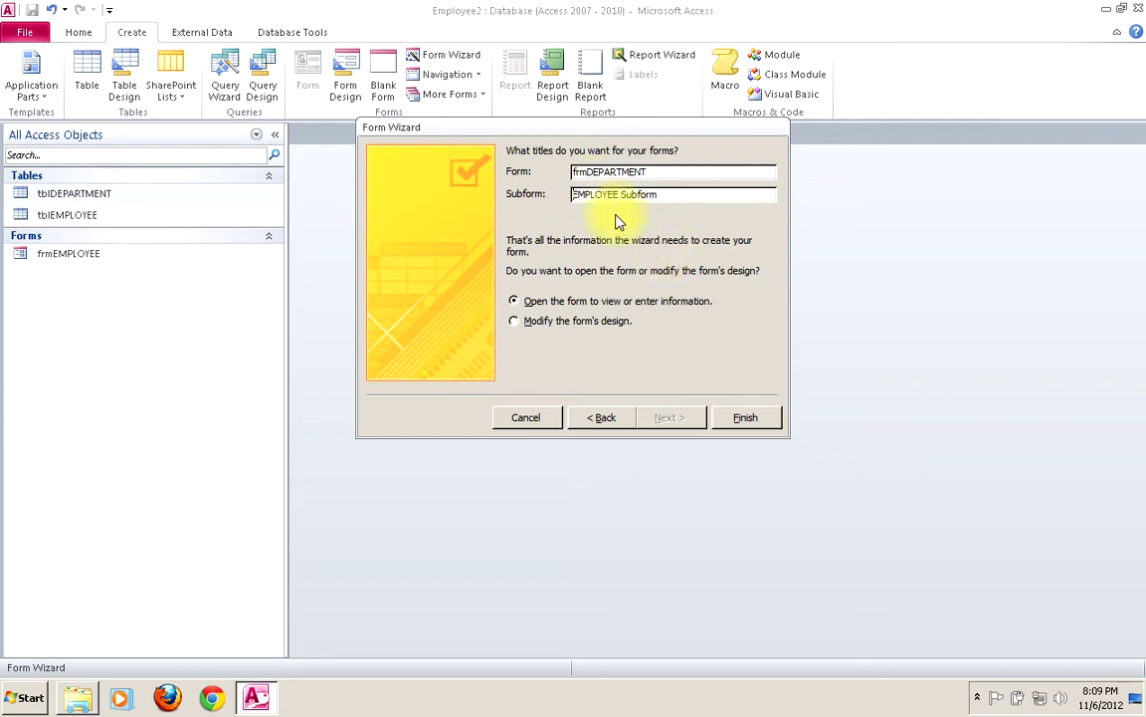
{"action": "type", "text": "m"}
{"action": "left_click", "coordinate": [530, 321]}
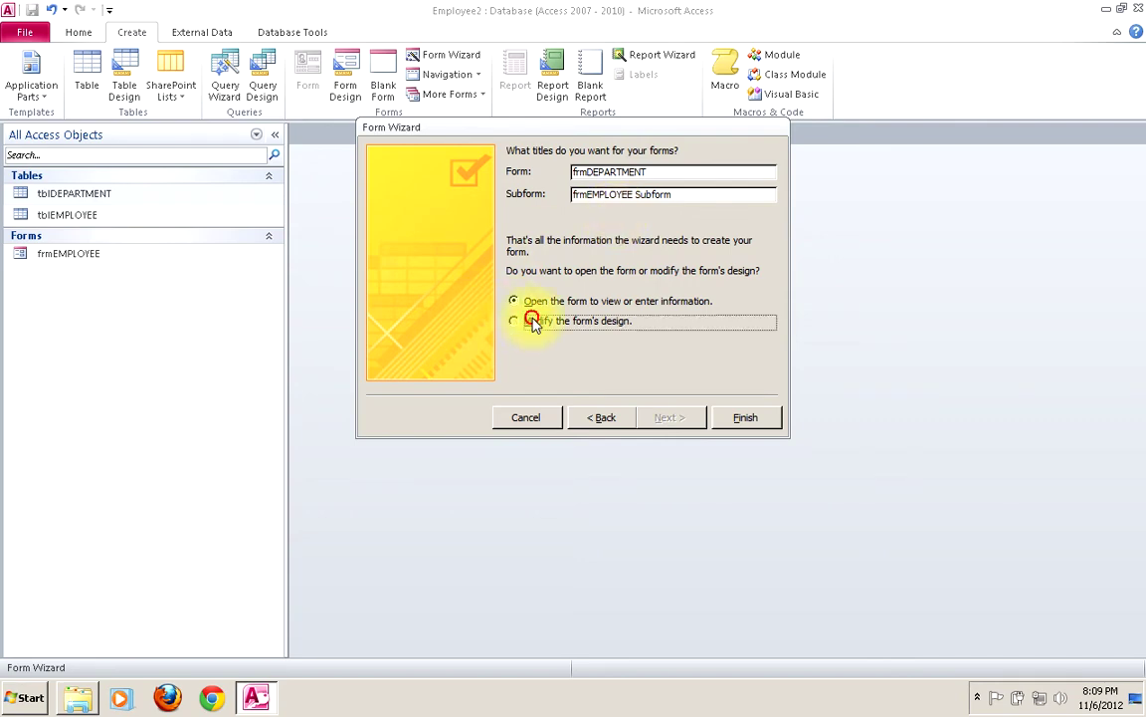
Step: Finish the wizard to create the forms and make the form header section taller
{"action": "left_click", "coordinate": [745, 419]}
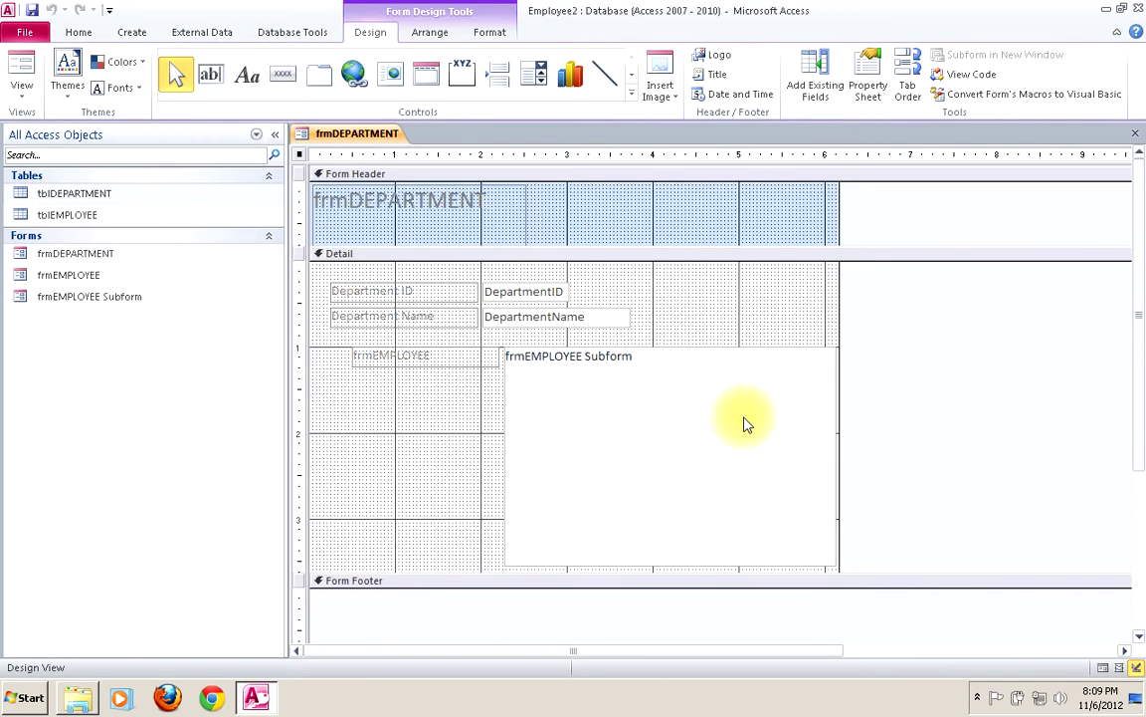
{"action": "left_click", "coordinate": [450, 218]}
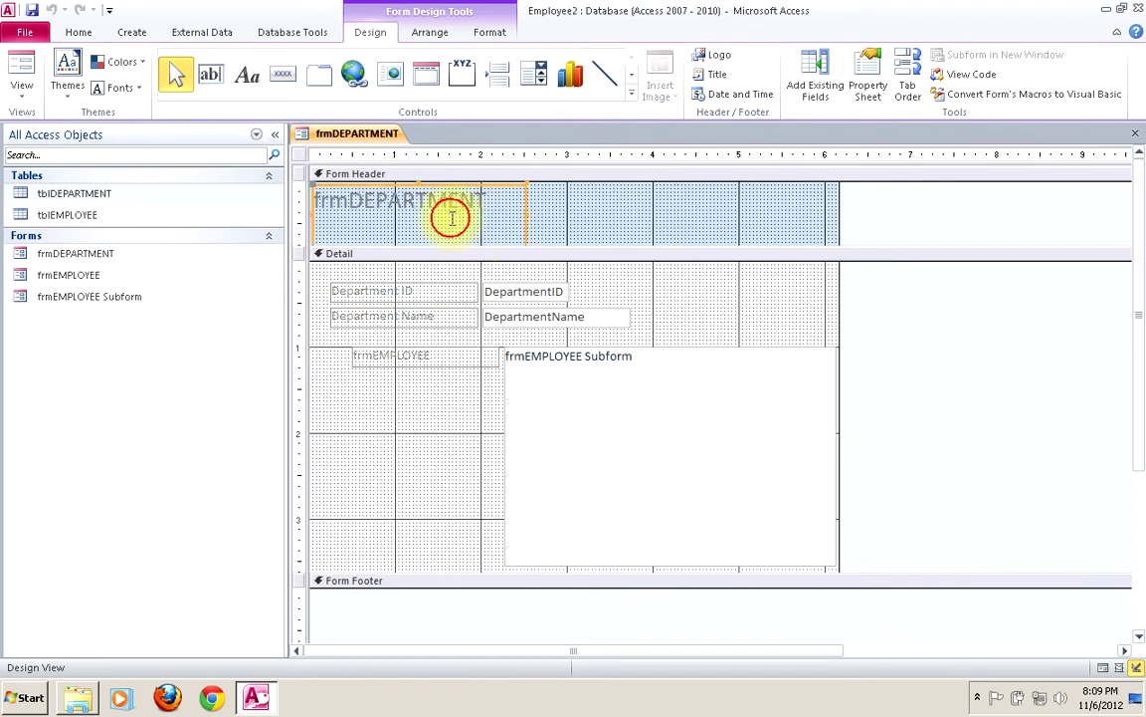
{"action": "left_click_drag", "start_coordinate": [549, 244], "coordinate": [542, 290]}
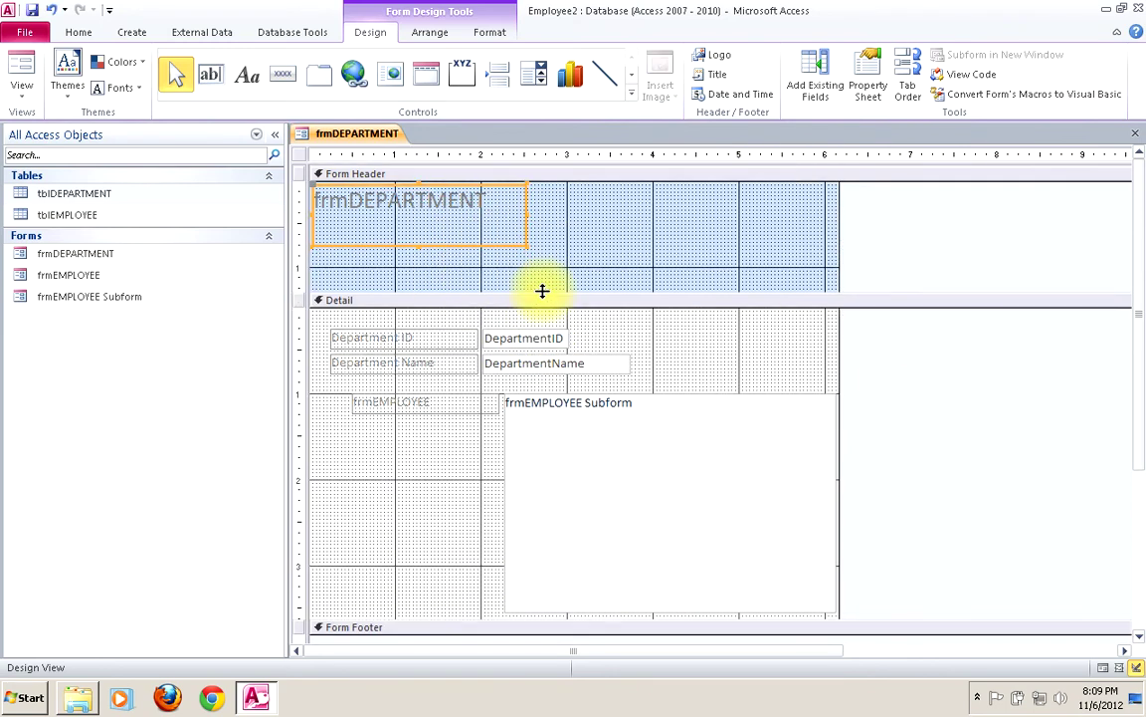
Step: Retitle the header 'Manage Department Information' and shrink the header section back down
{"action": "left_click", "coordinate": [417, 242]}
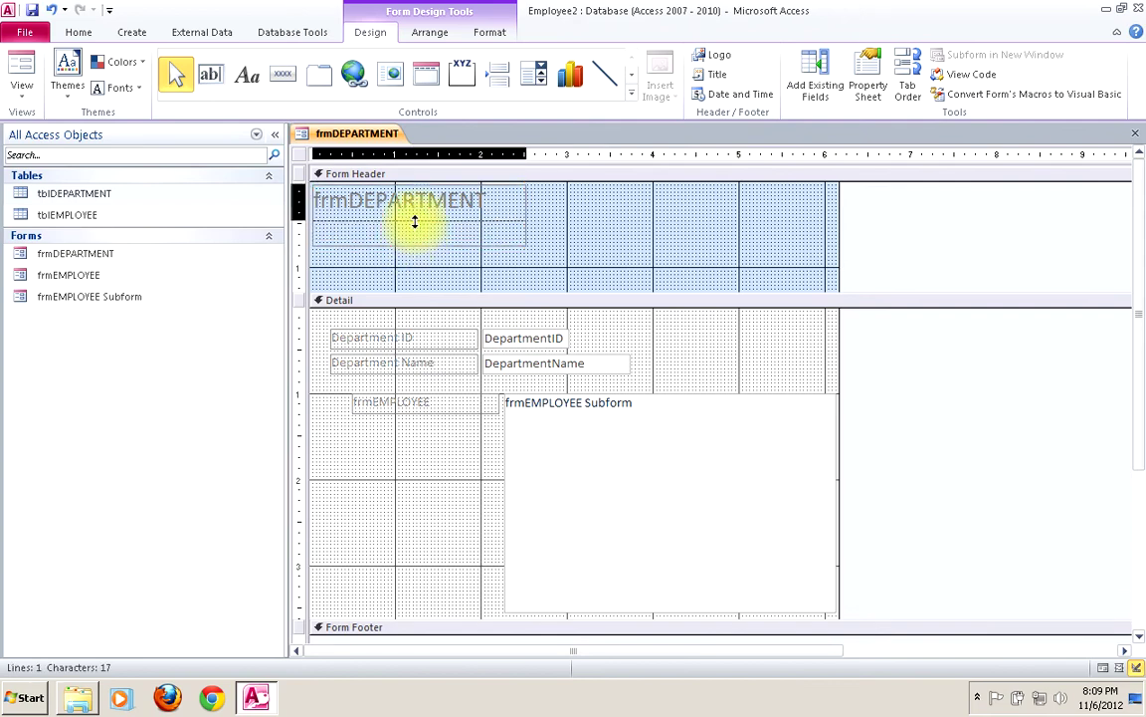
{"action": "left_click_drag", "start_coordinate": [415, 221], "coordinate": [417, 223]}
{"action": "left_click", "coordinate": [487, 240]}
{"action": "key", "text": "BackSpace"}
{"action": "key", "text": "BackSpace"}
{"action": "key", "text": "BackSpace"}
{"action": "type", "text": "Manage"}
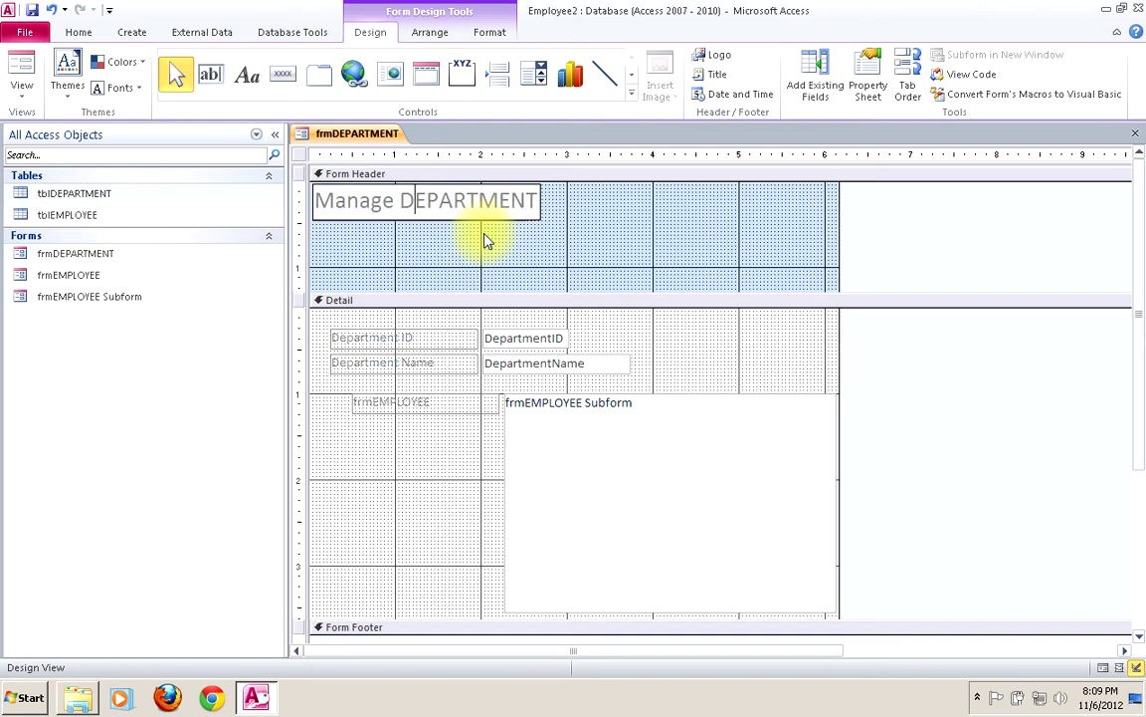
{"action": "key", "text": "BackSpace"}
{"action": "key", "text": "BackSpace"}
{"action": "key", "text": "BackSpace"}
{"action": "key", "text": "BackSpace"}
{"action": "key", "text": "BackSpace"}
{"action": "key", "text": "BackSpace"}
{"action": "key", "text": "BackSpace"}
{"action": "key", "text": "BackSpace"}
{"action": "key", "text": "BackSpace"}
{"action": "key", "text": "BackSpace"}
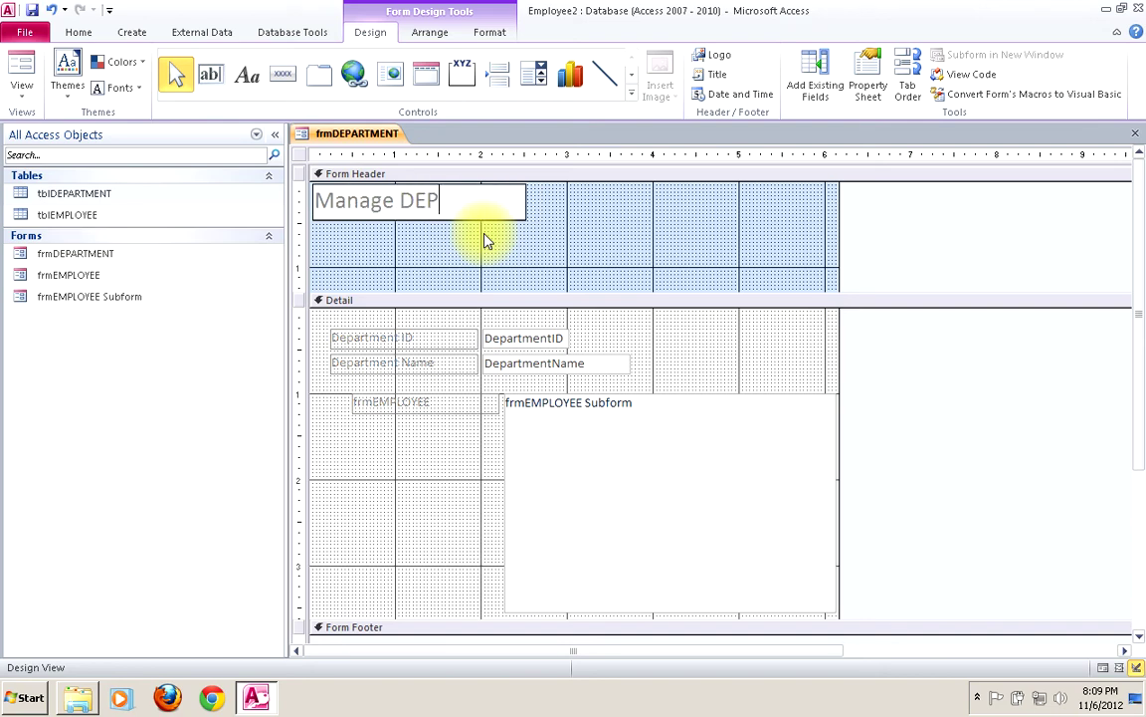
{"action": "type", "text": "Departme"}
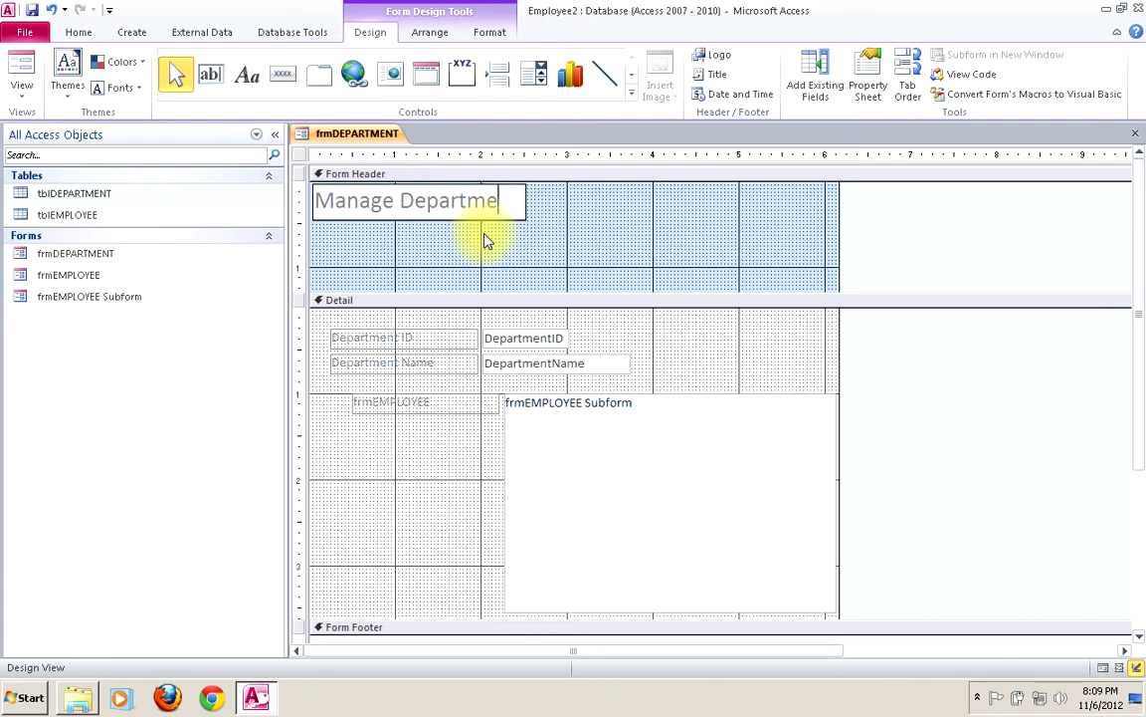
{"action": "type", "text": "nt Information"}
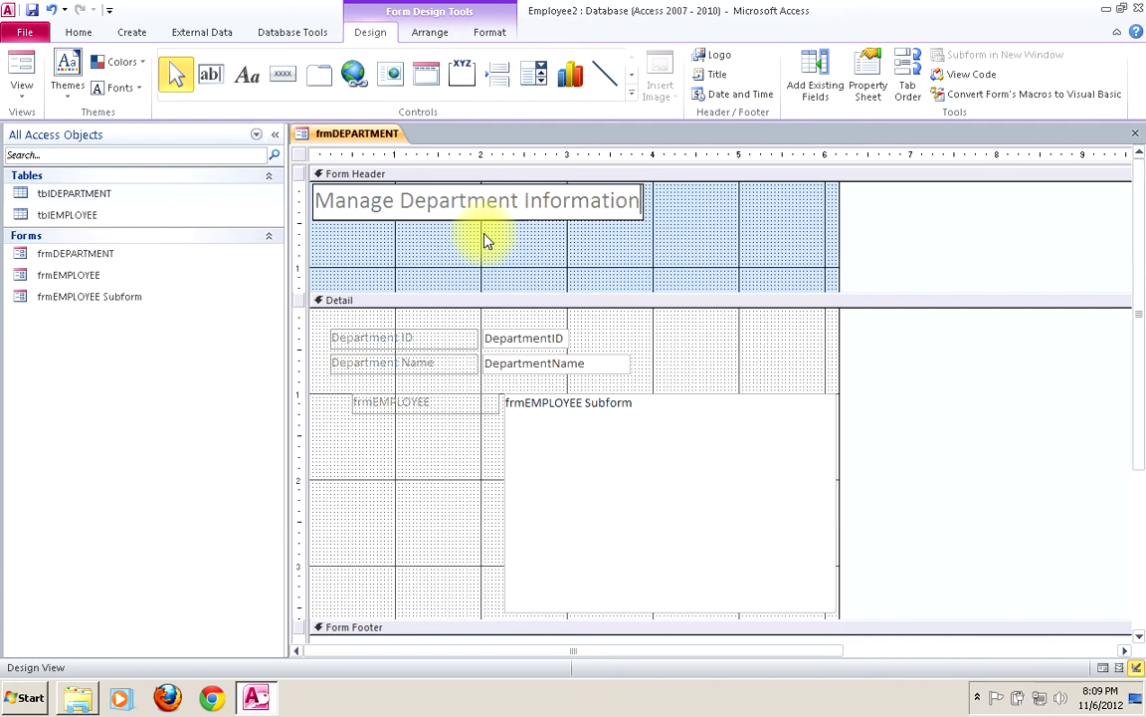
{"action": "left_click", "coordinate": [481, 236]}
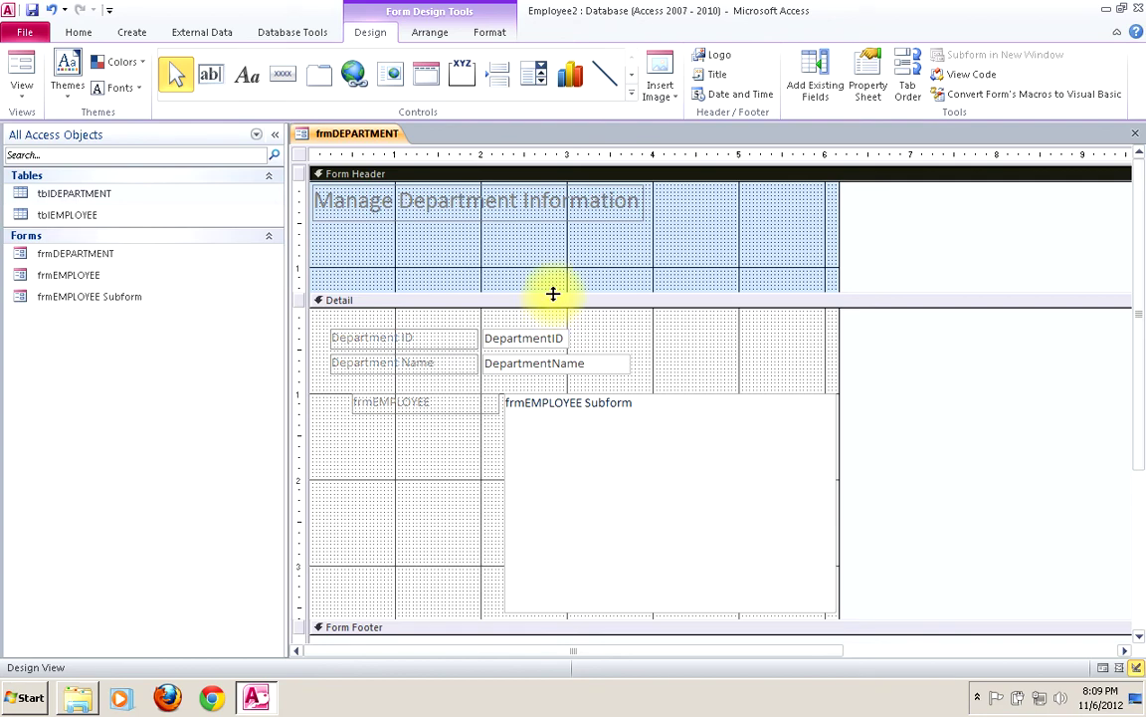
{"action": "left_click_drag", "start_coordinate": [552, 293], "coordinate": [532, 226]}
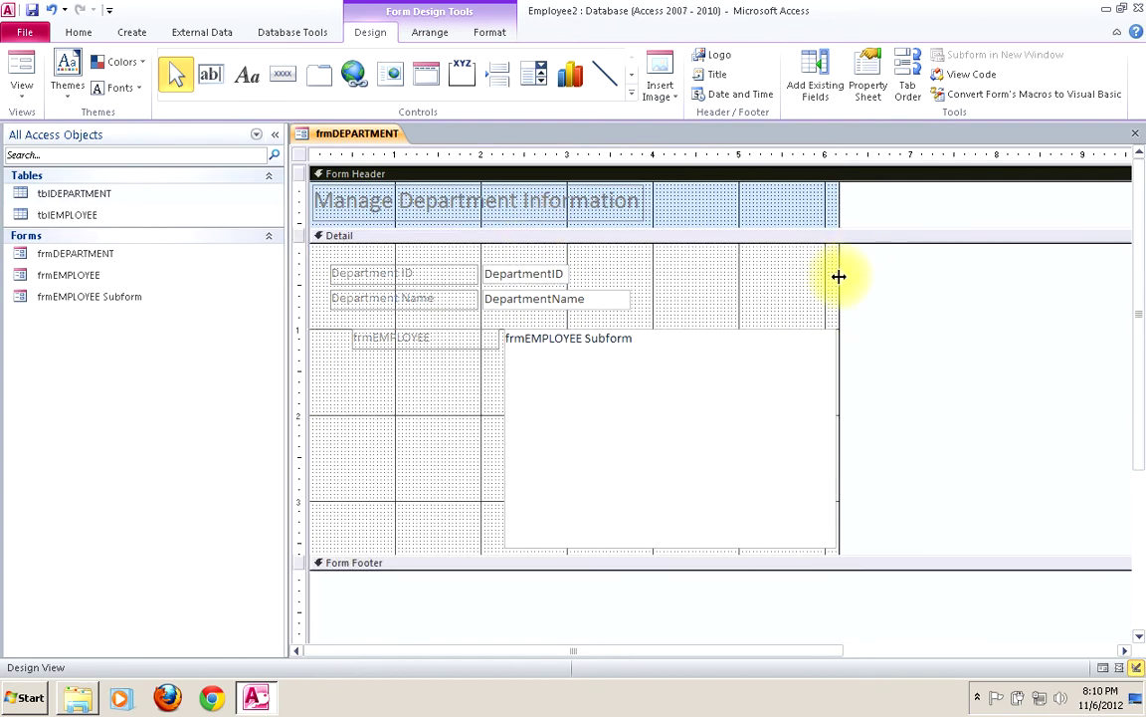
Step: Widen the form design area and the employee subform to the right, and make Detail taller
{"action": "left_click_drag", "start_coordinate": [839, 277], "coordinate": [1118, 304]}
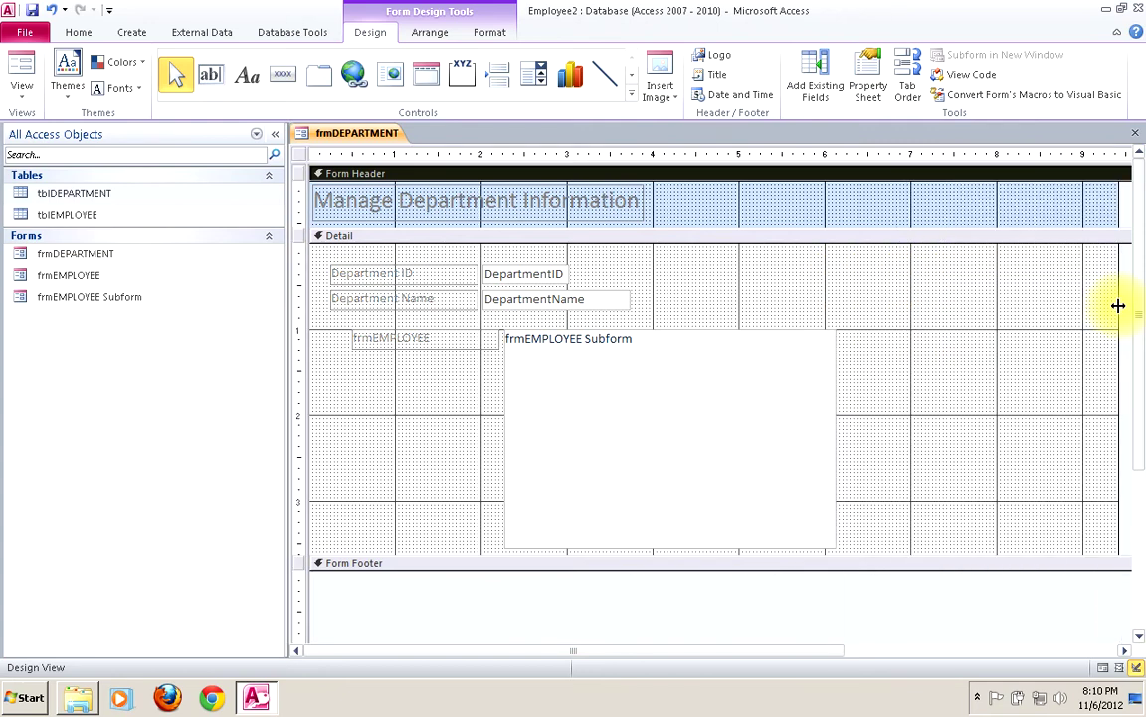
{"action": "left_click", "coordinate": [636, 426]}
{"action": "left_click", "coordinate": [637, 426]}
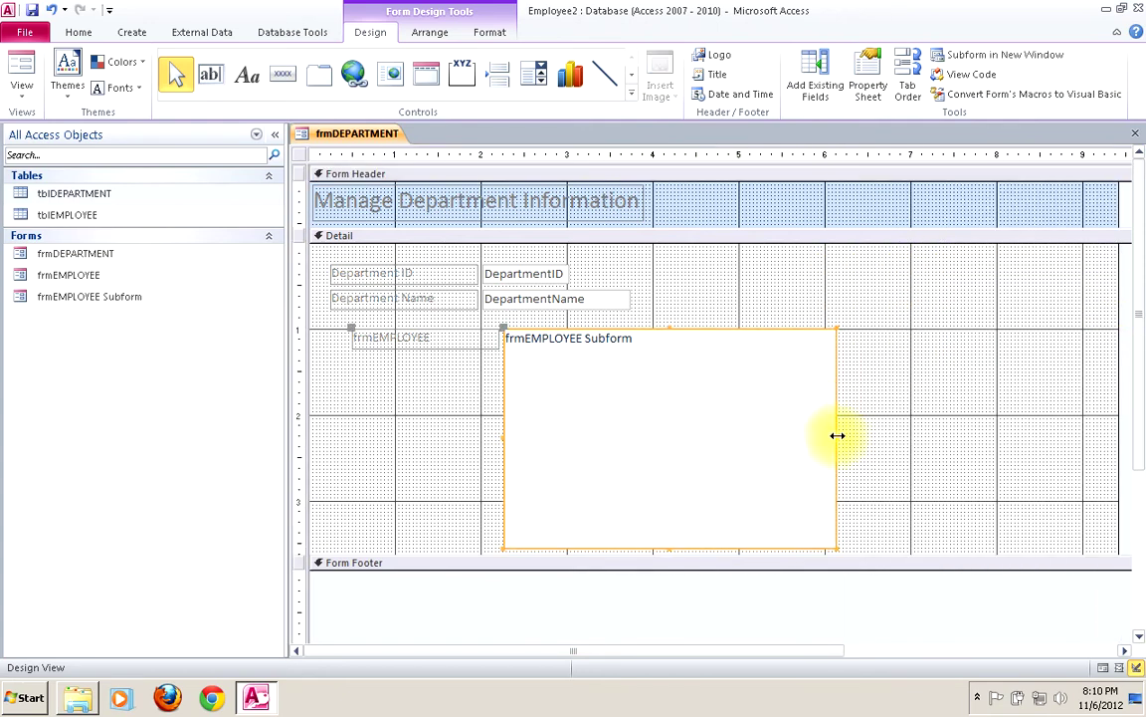
{"action": "left_click_drag", "start_coordinate": [838, 437], "coordinate": [1088, 453]}
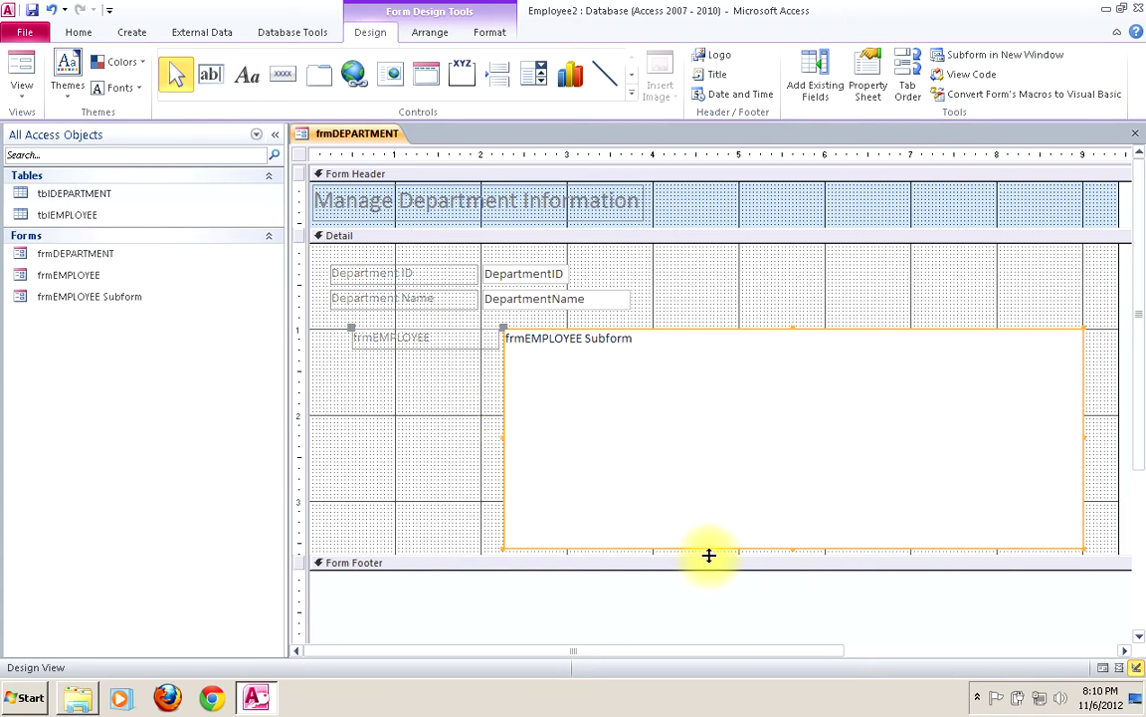
{"action": "left_click_drag", "start_coordinate": [708, 553], "coordinate": [698, 632]}
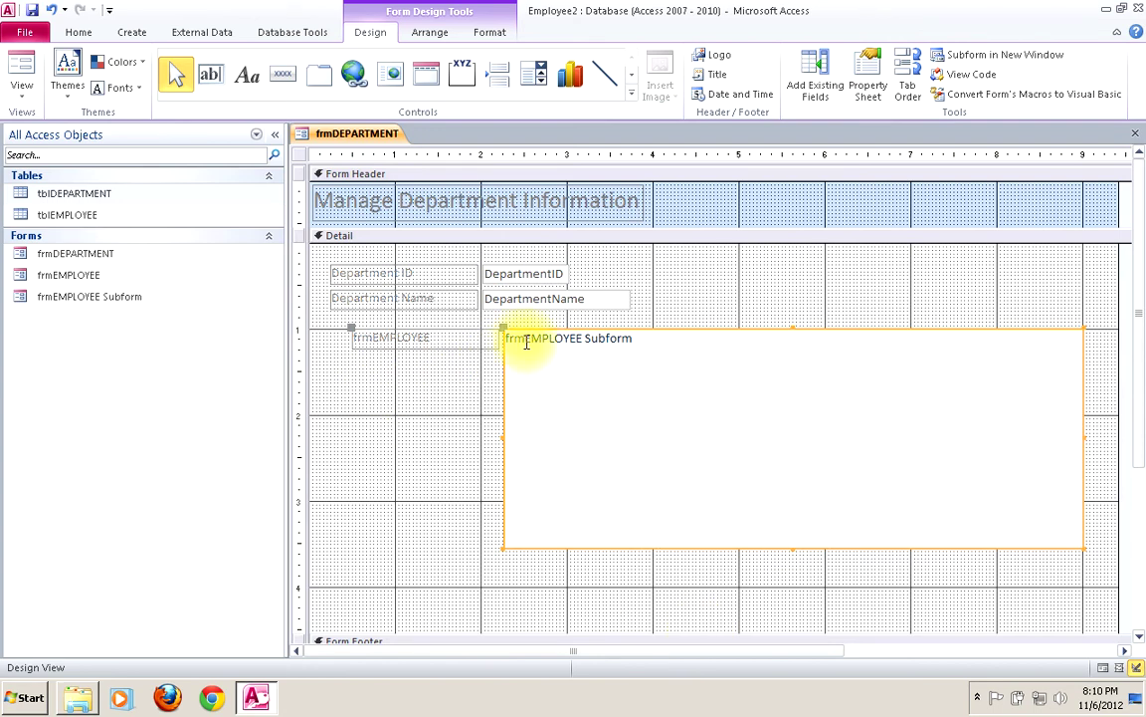
Step: Move the frmEMPLOYEE caption under Department Name, then lower and left-widen the subform beneath it
{"action": "left_click", "coordinate": [448, 339]}
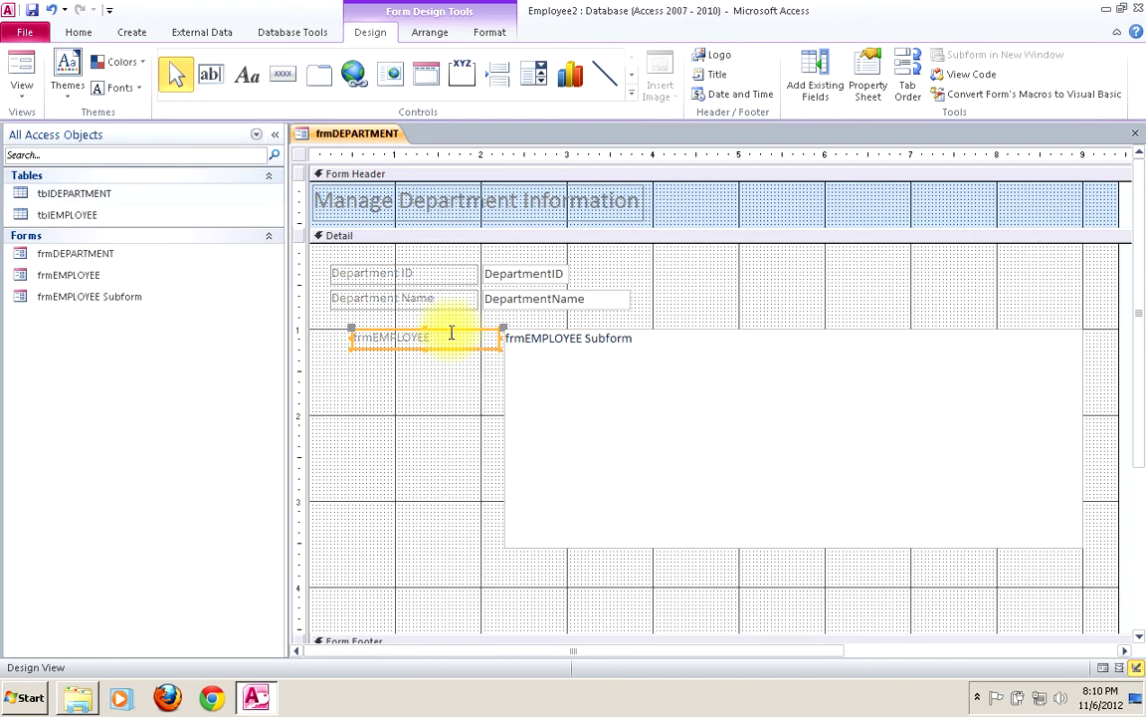
{"action": "right_click", "coordinate": [450, 335]}
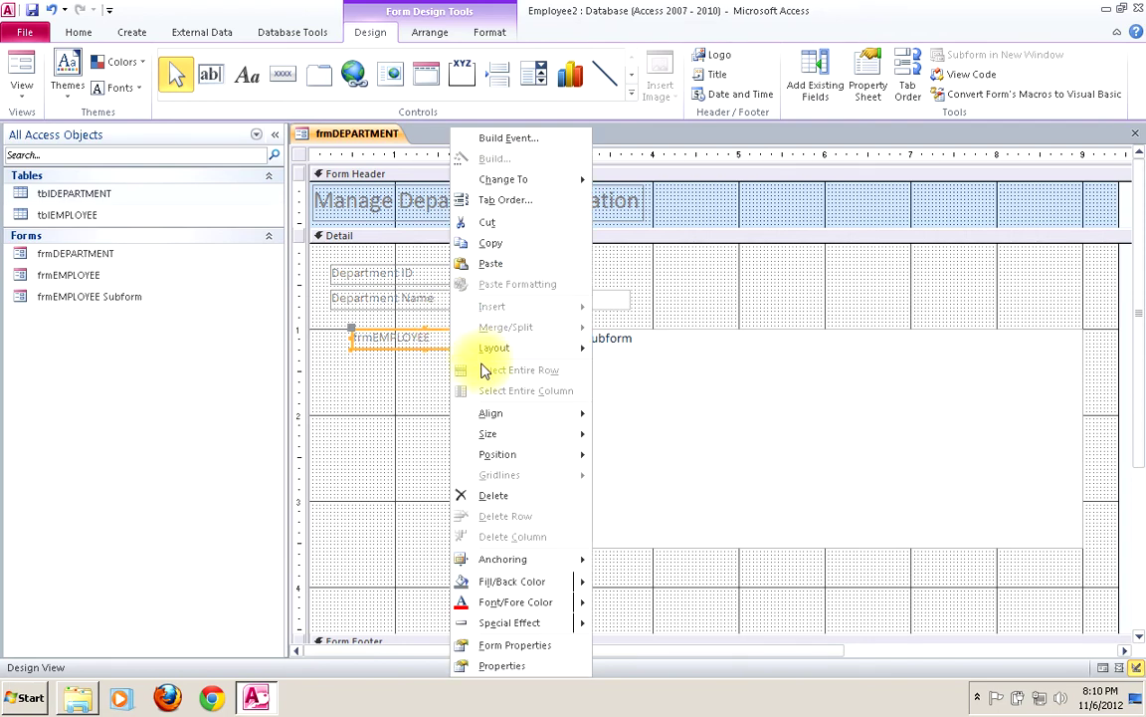
{"action": "mouse_move", "coordinate": [531, 464]}
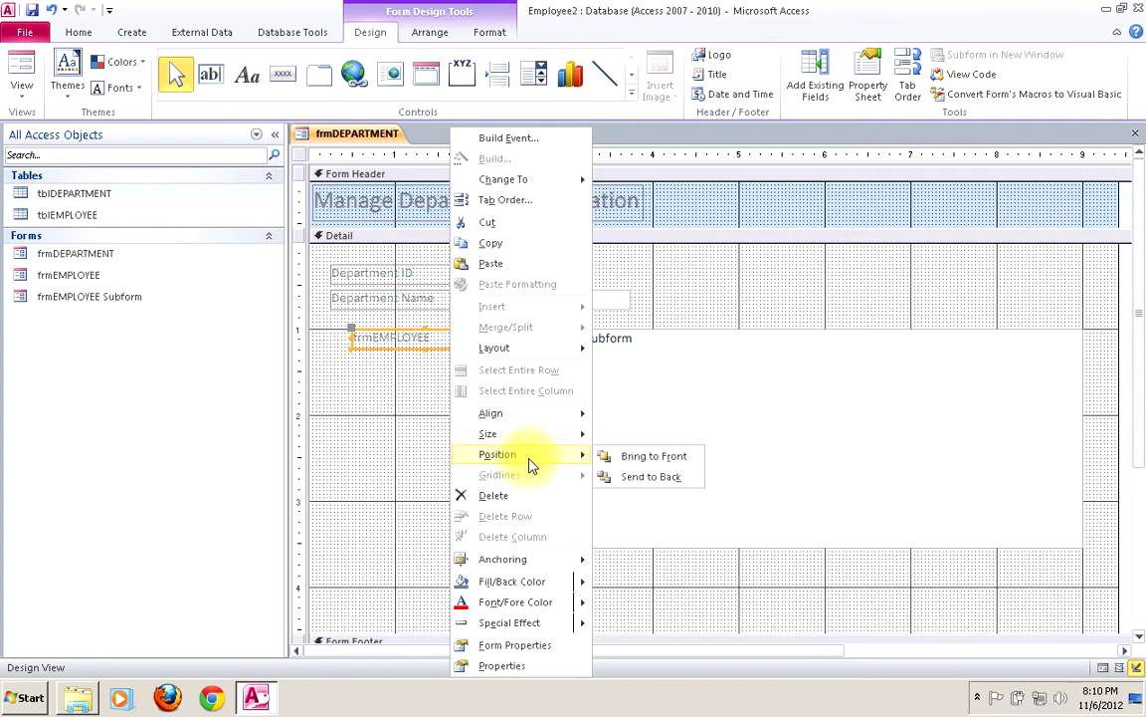
{"action": "left_click", "coordinate": [361, 400]}
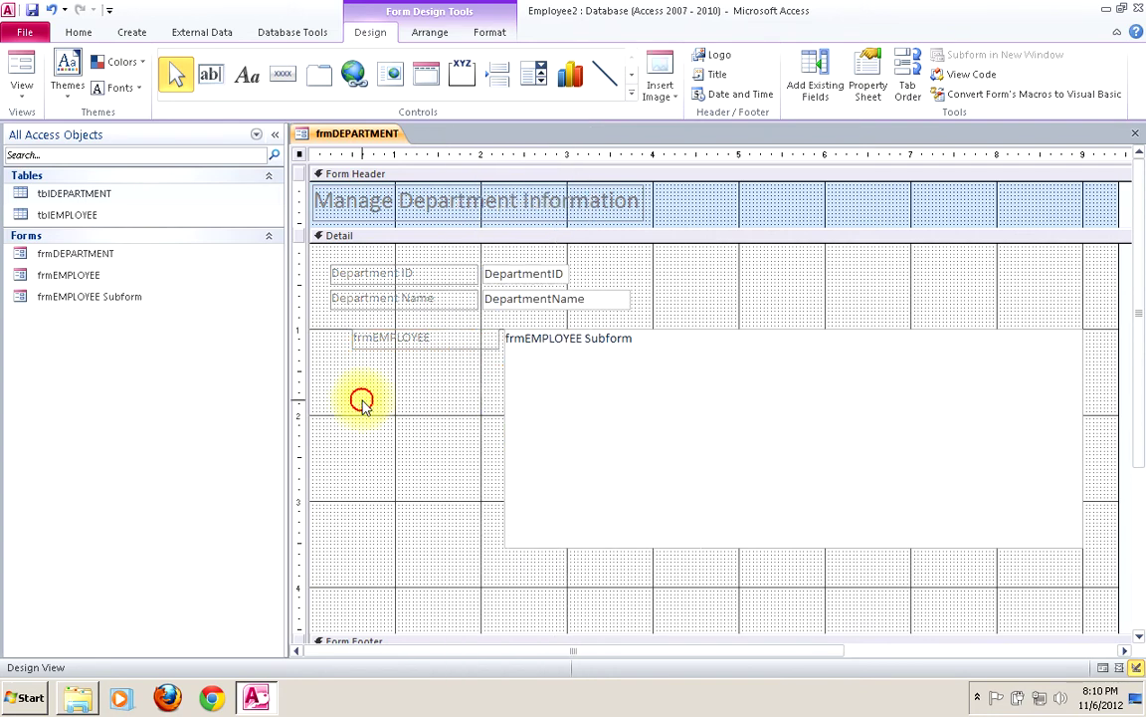
{"action": "left_click", "coordinate": [474, 332]}
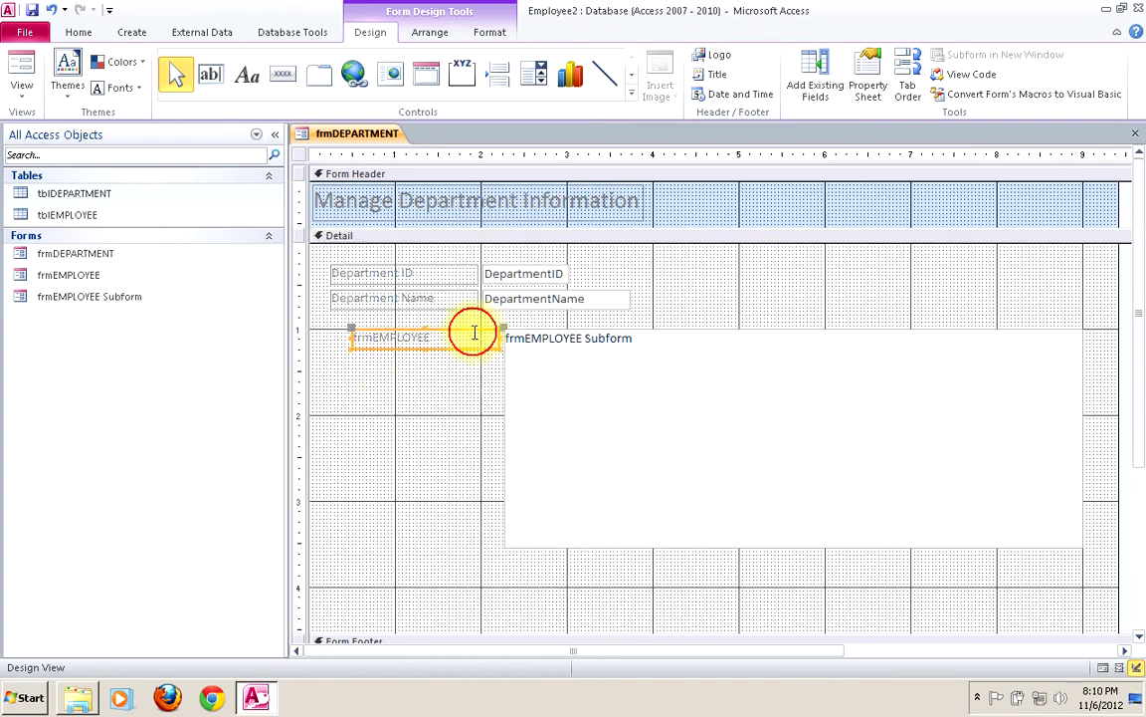
{"action": "left_click_drag", "start_coordinate": [474, 332], "coordinate": [451, 316]}
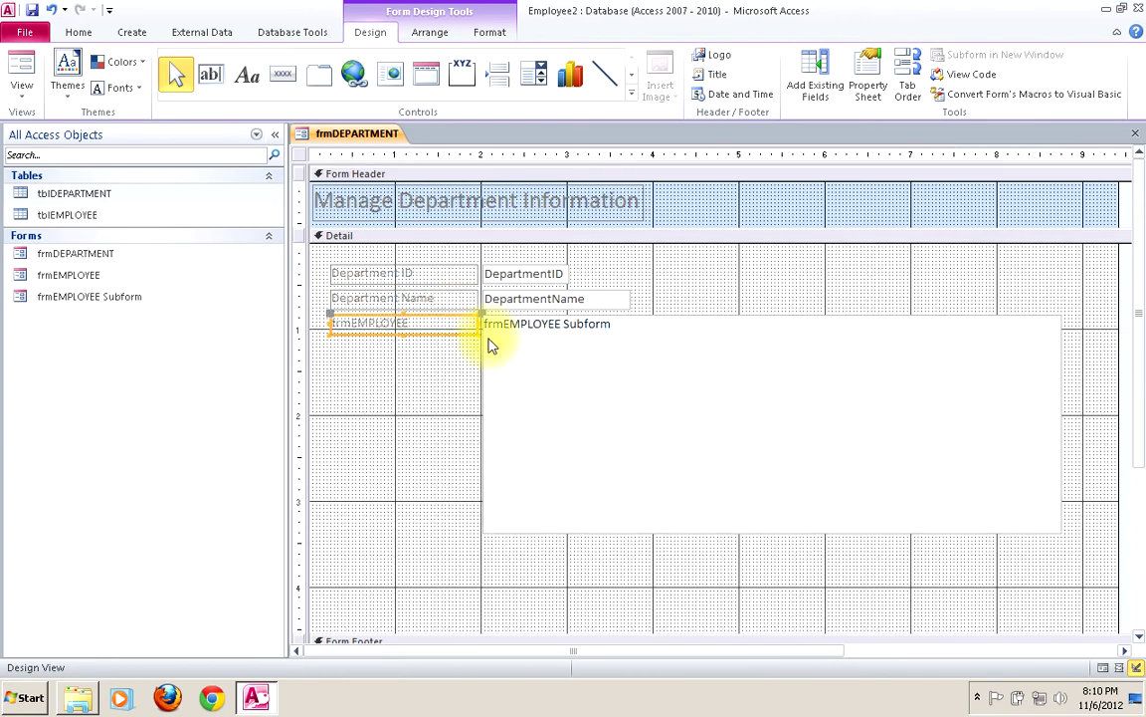
{"action": "left_click", "coordinate": [545, 323]}
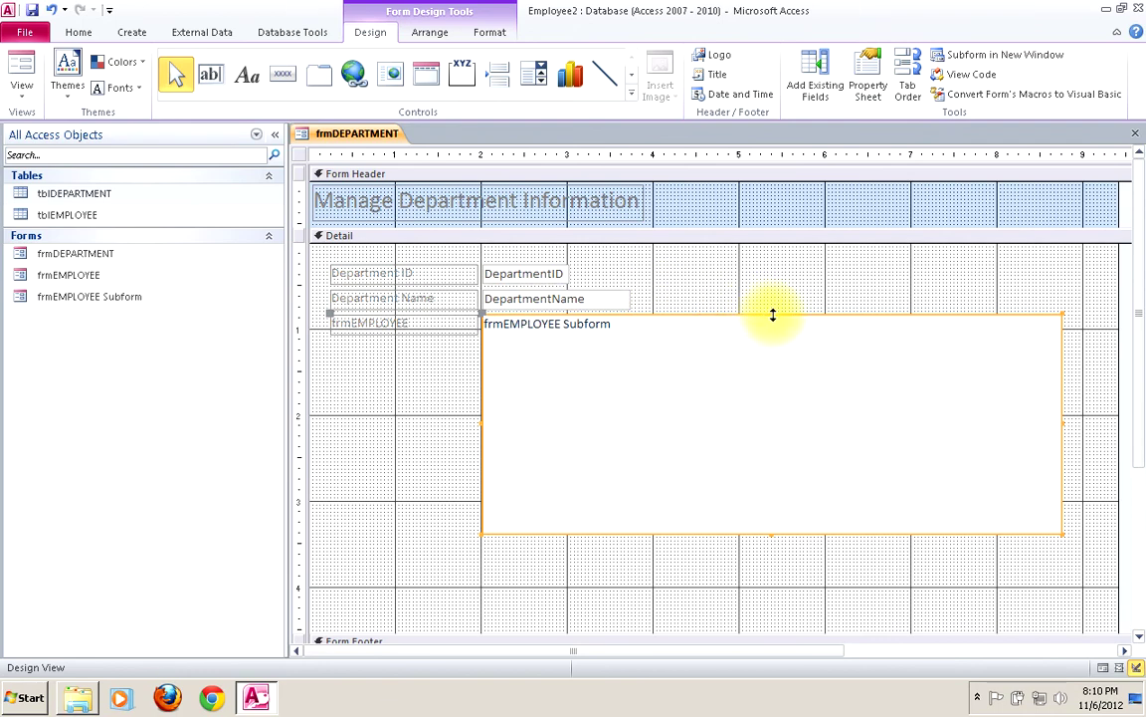
{"action": "left_click_drag", "start_coordinate": [773, 313], "coordinate": [770, 343]}
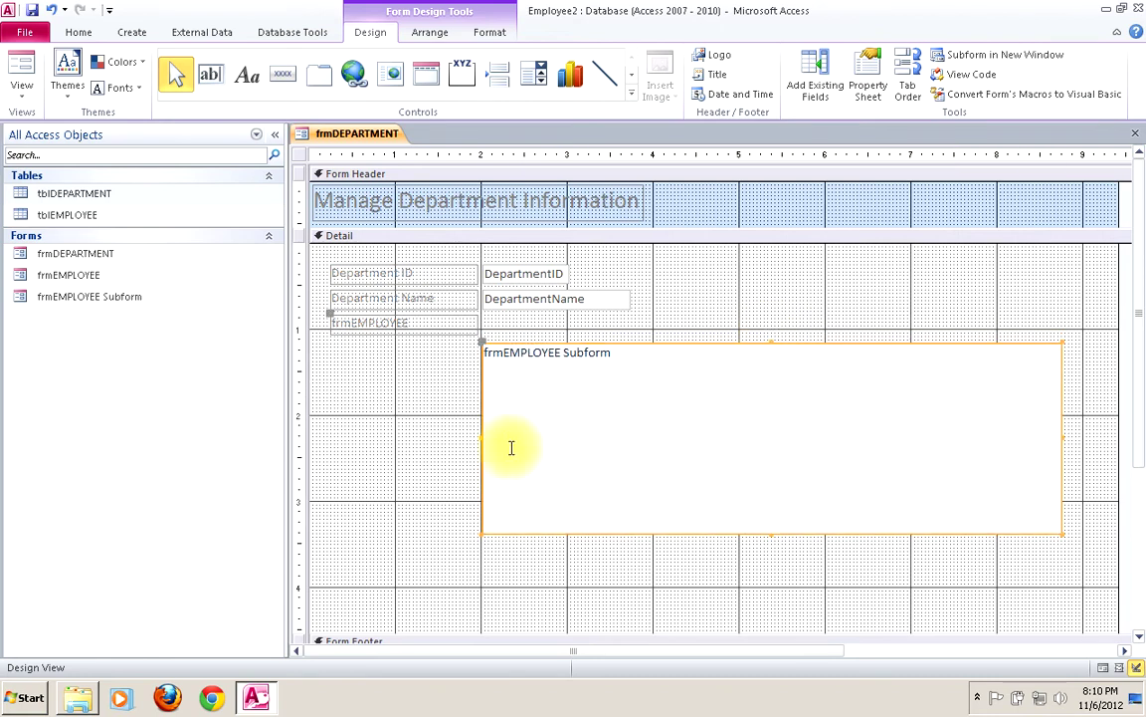
{"action": "left_click_drag", "start_coordinate": [482, 437], "coordinate": [328, 440]}
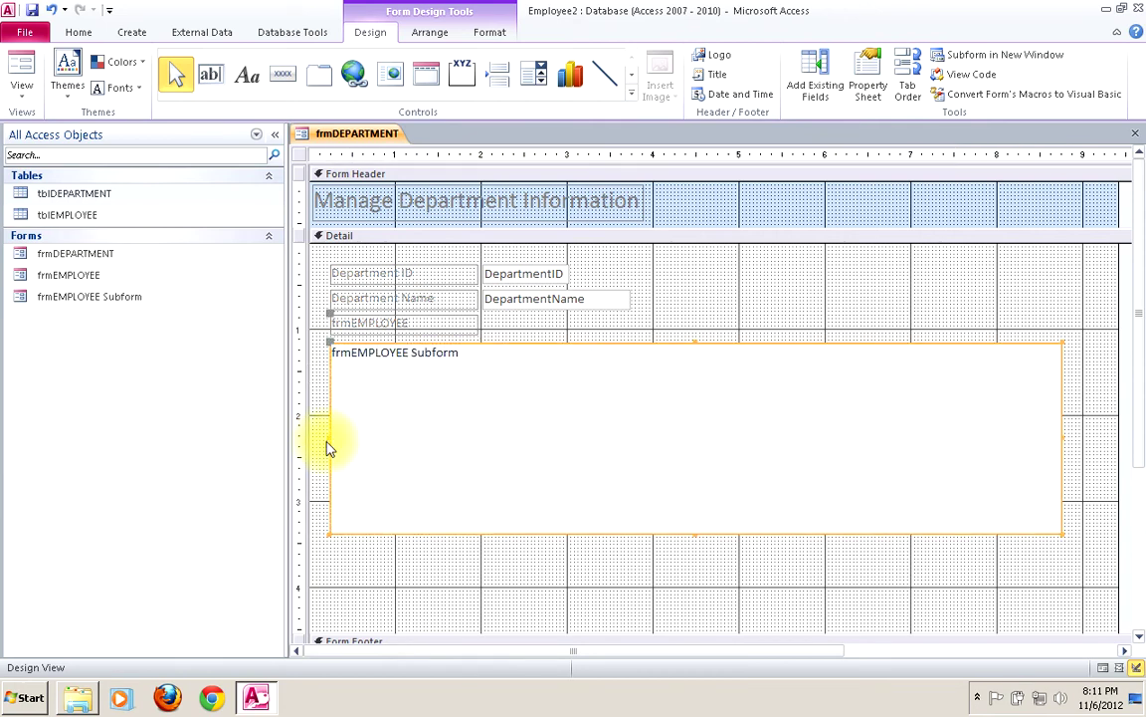
{"action": "left_click", "coordinate": [360, 316]}
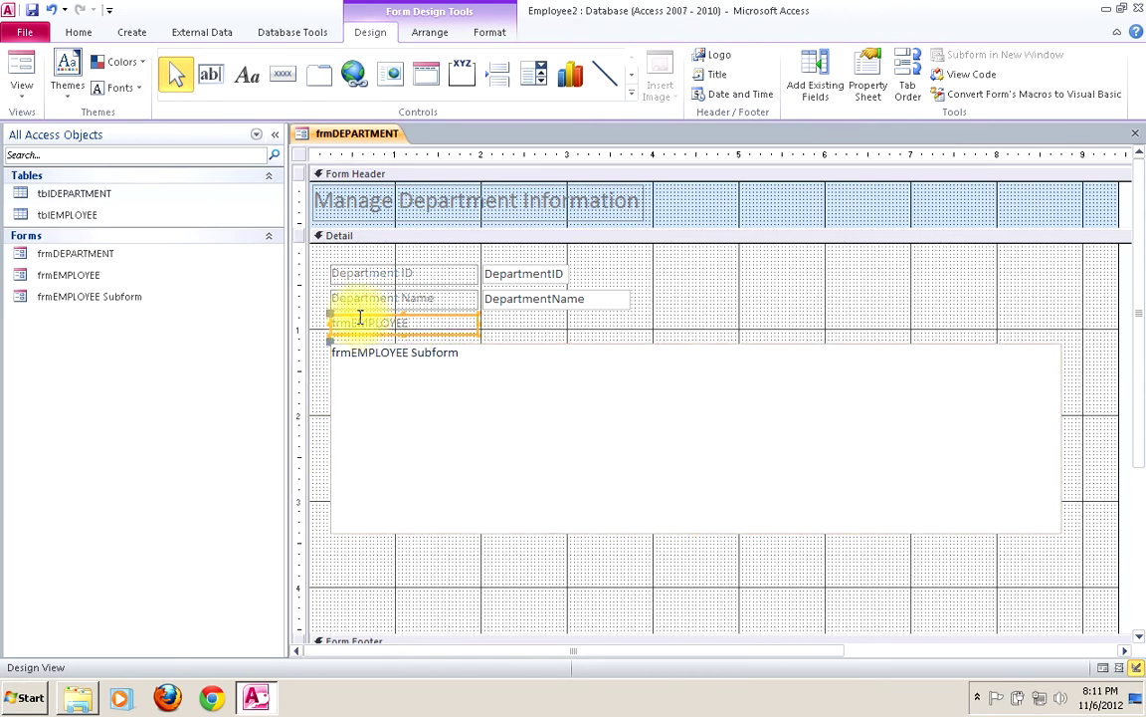
Step: Rename the caption to Employee Data and narrow the Department ID, Department Name and Employee Data labels
{"action": "left_click", "coordinate": [353, 323]}
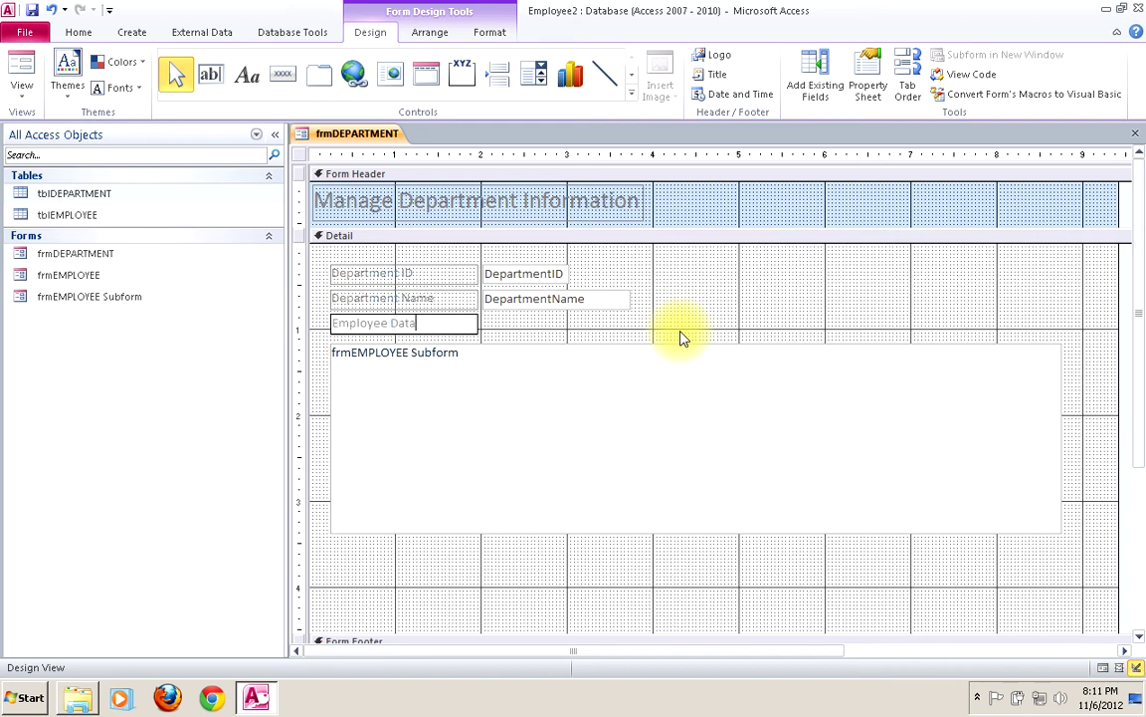
{"action": "left_click", "coordinate": [700, 320]}
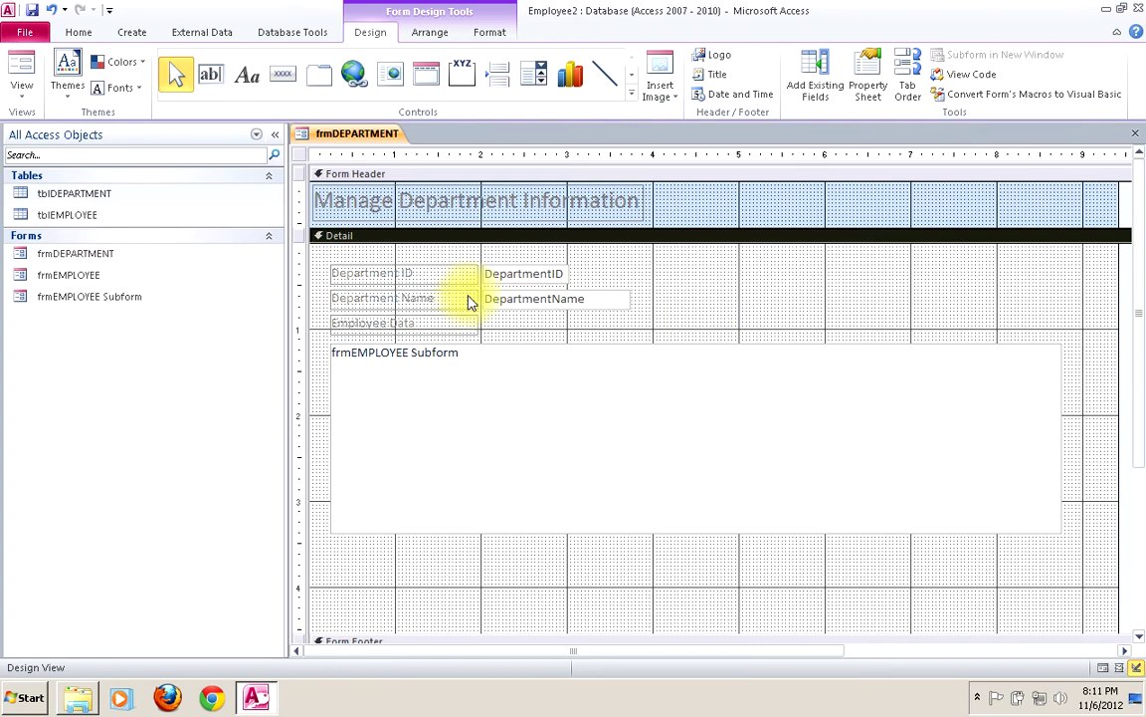
{"action": "left_click", "coordinate": [374, 279]}
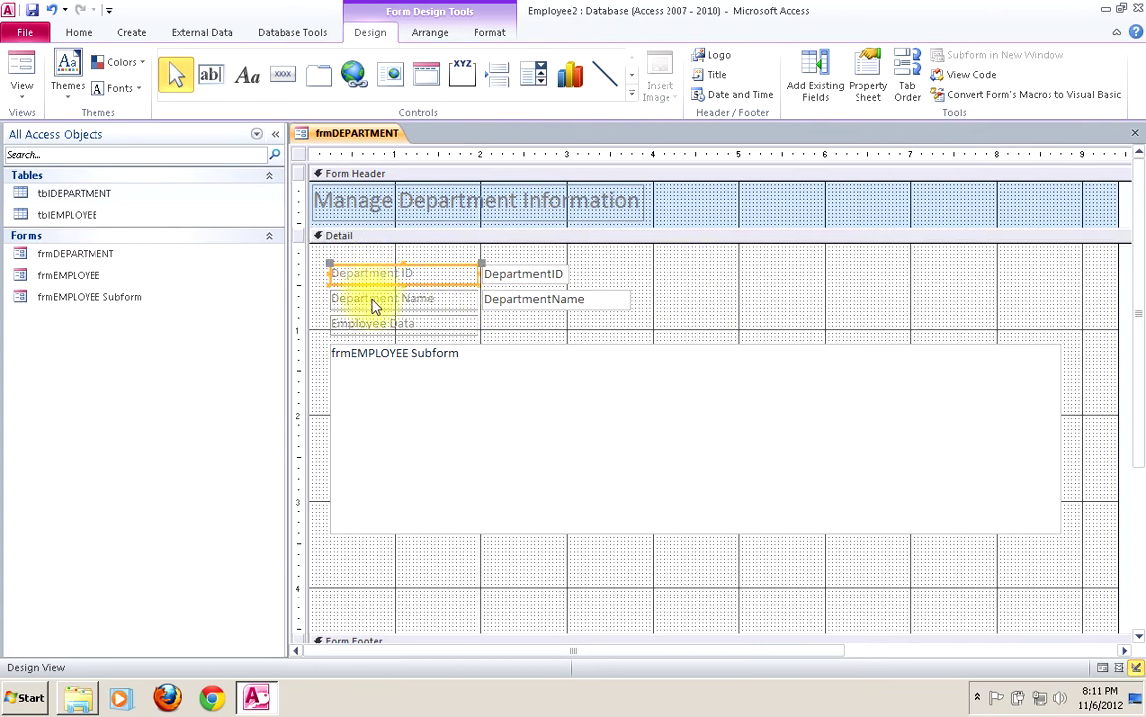
{"action": "left_click", "coordinate": [373, 300], "text": "shift"}
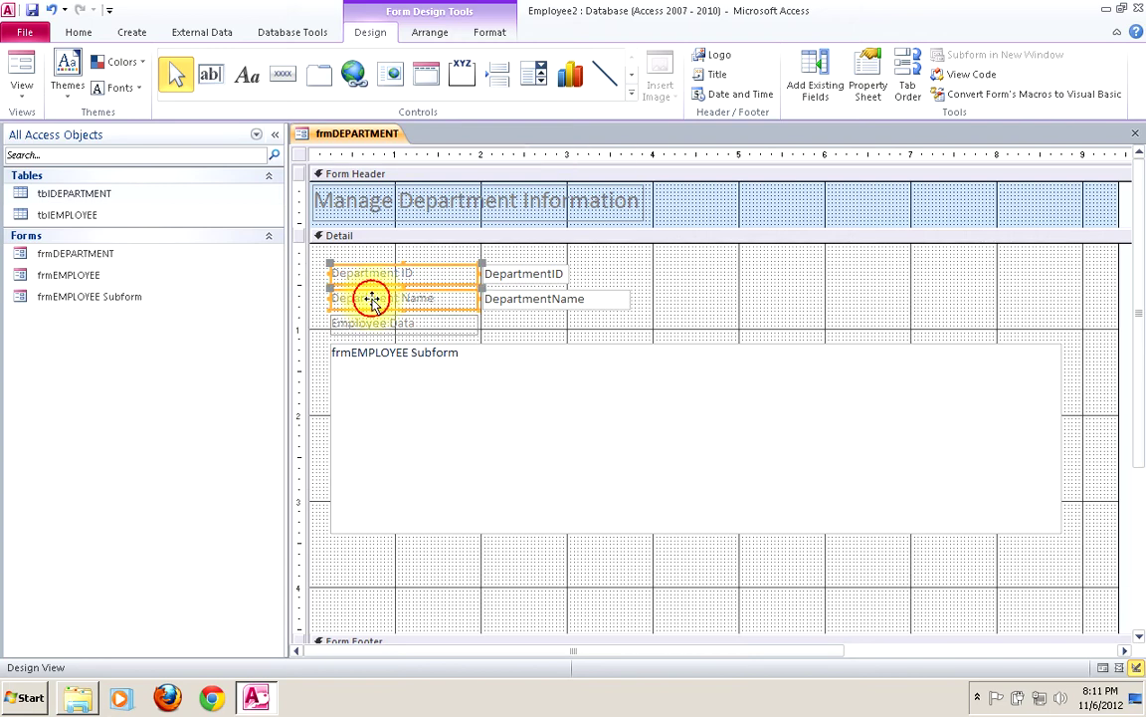
{"action": "left_click", "coordinate": [376, 323], "text": "shift"}
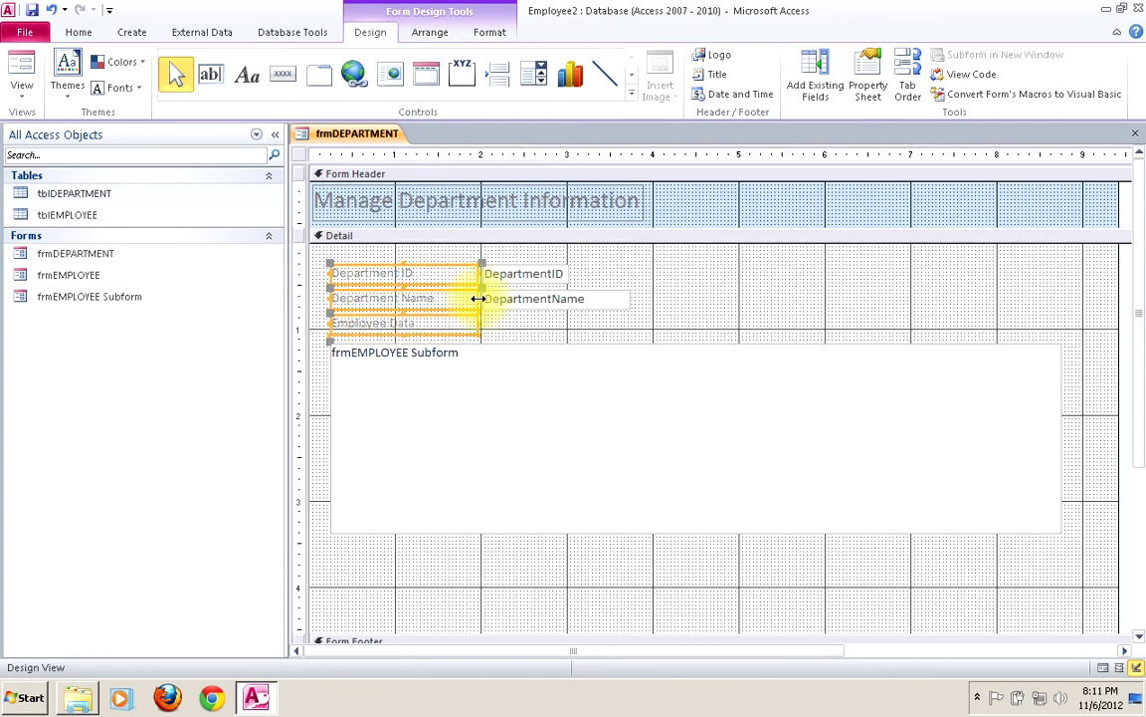
{"action": "left_click_drag", "start_coordinate": [479, 299], "coordinate": [445, 299]}
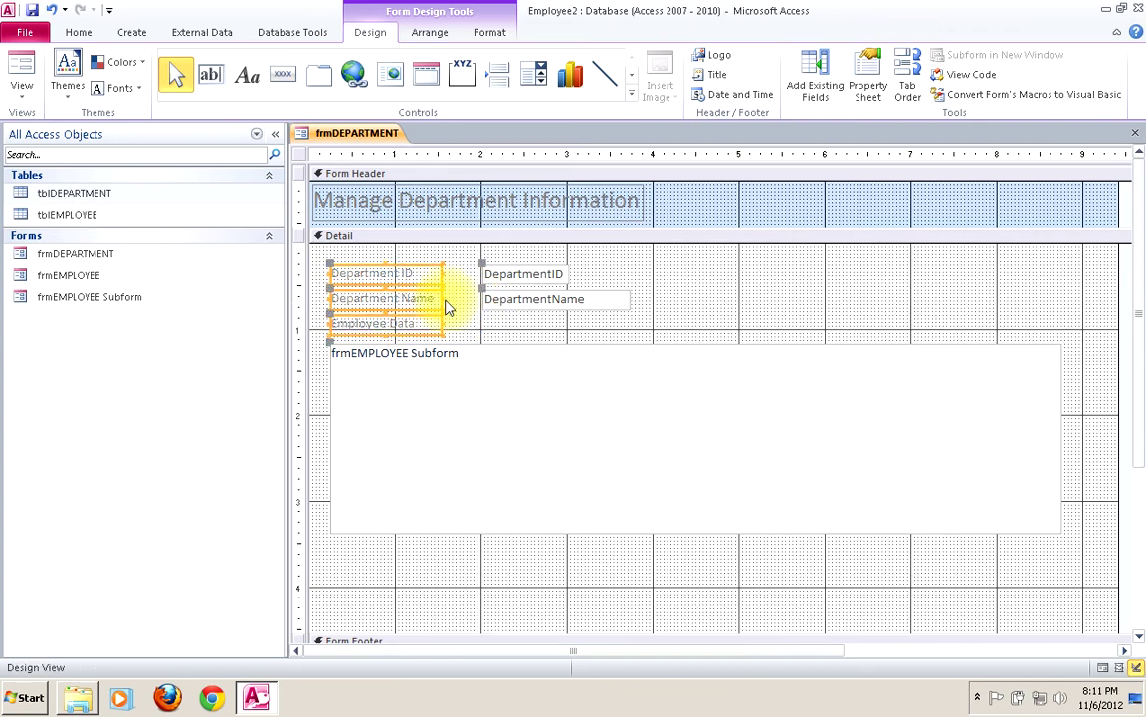
Step: Shift the DepartmentID and DepartmentName text boxes left beside their labels and reselect them
{"action": "left_click", "coordinate": [518, 278]}
{"action": "left_click", "coordinate": [516, 303], "text": "shift"}
{"action": "left_click_drag", "start_coordinate": [481, 274], "coordinate": [448, 267]}
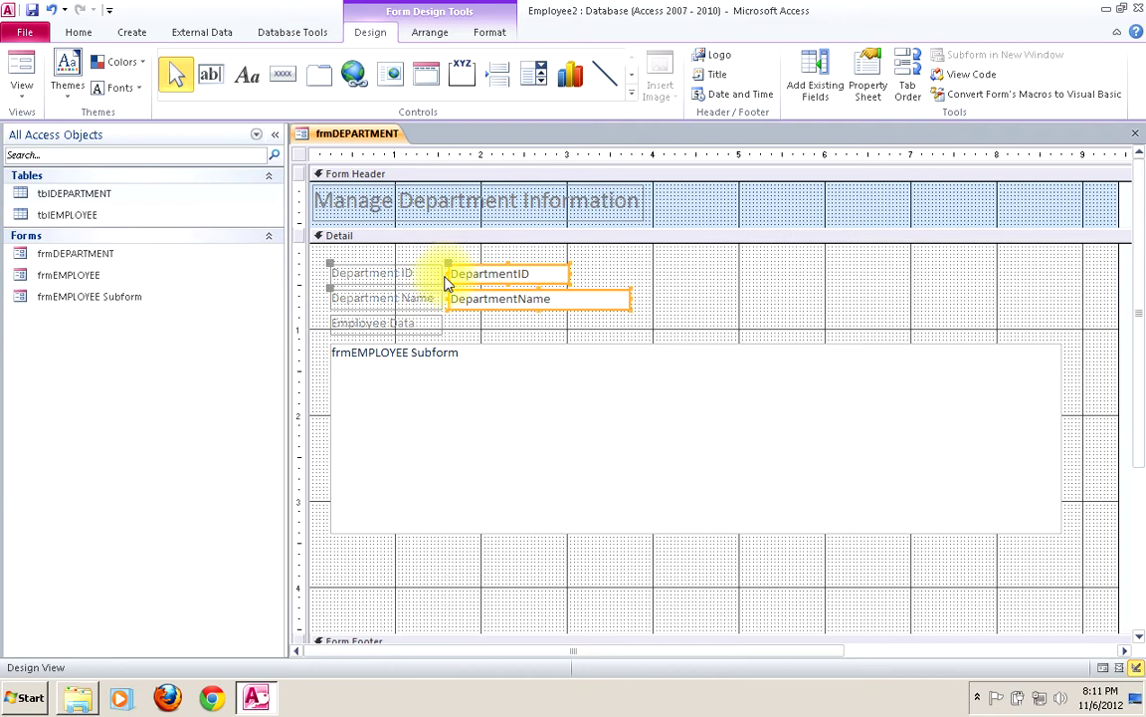
{"action": "left_click", "coordinate": [683, 280]}
{"action": "left_click", "coordinate": [524, 271]}
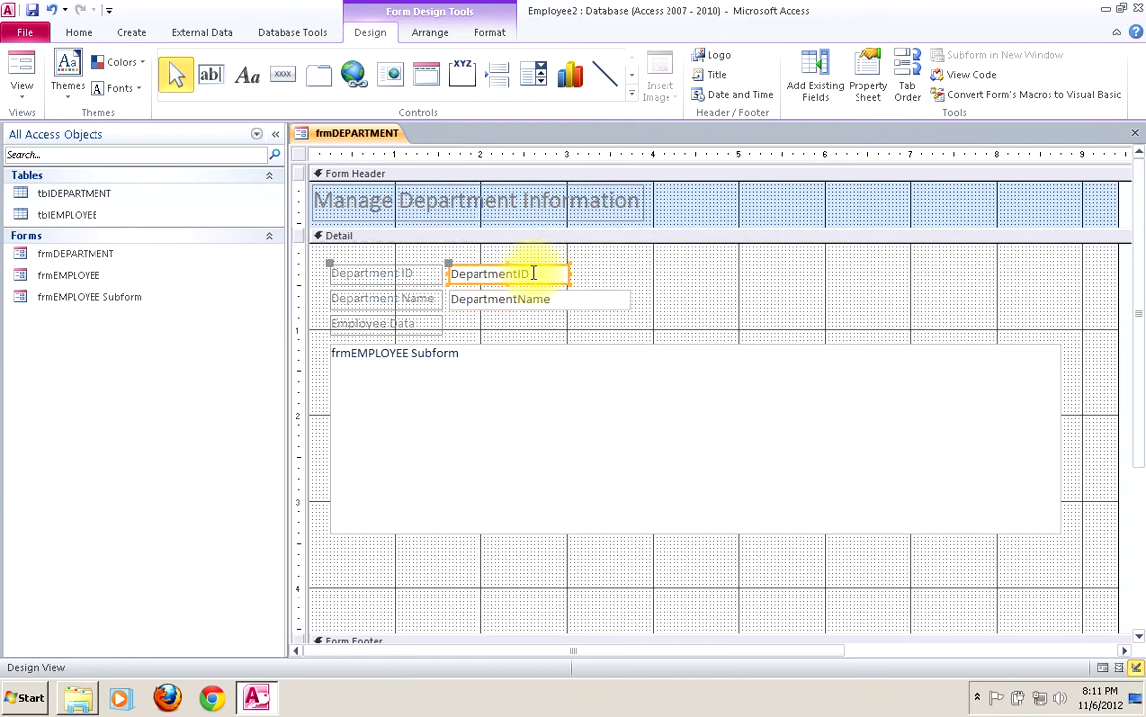
{"action": "left_click", "coordinate": [527, 303], "text": "shift"}
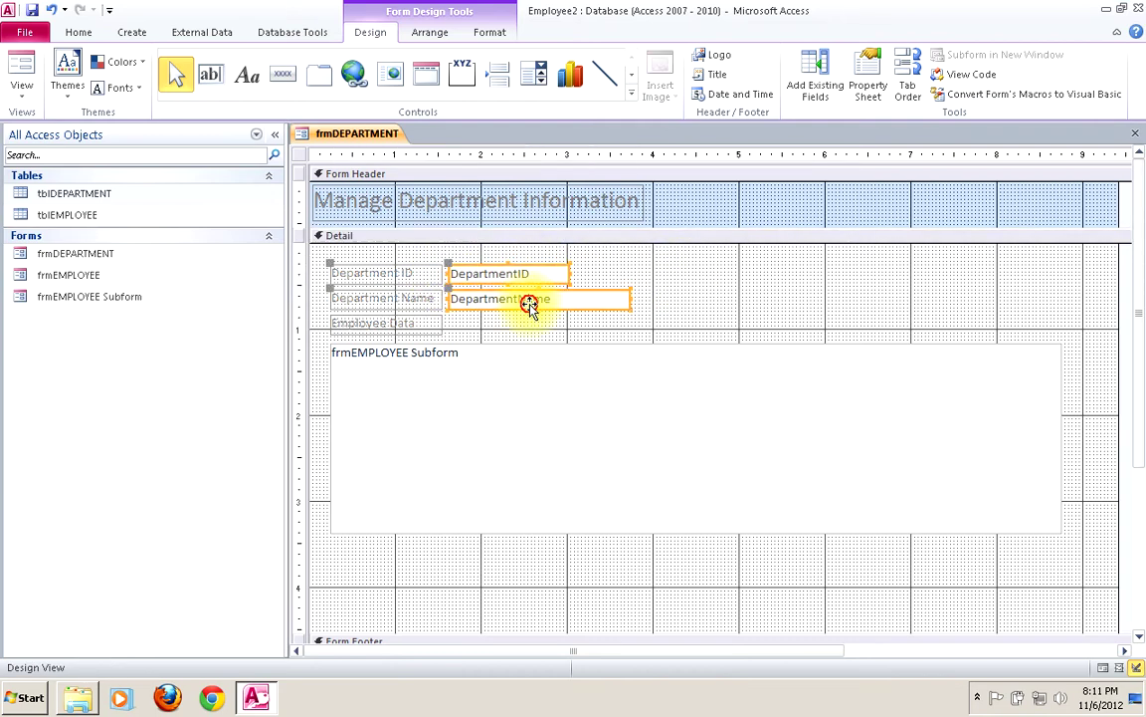
Step: Group the selected department fields into a Stacked layout
{"action": "left_click", "coordinate": [434, 36]}
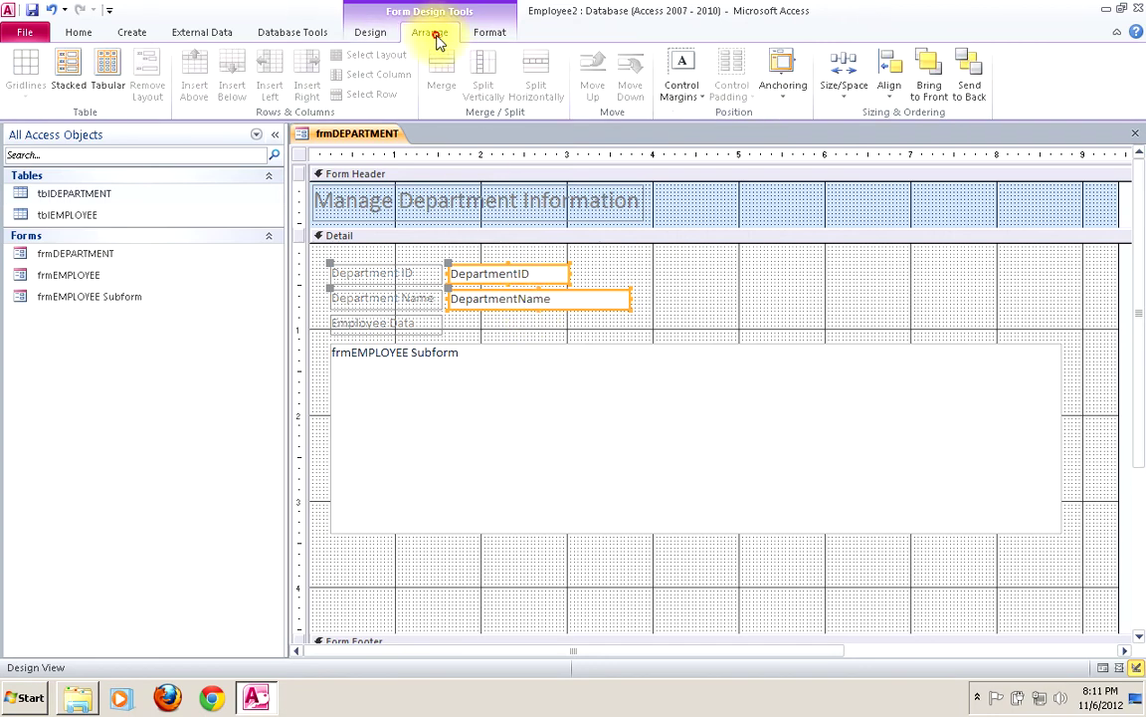
{"action": "left_click", "coordinate": [64, 75]}
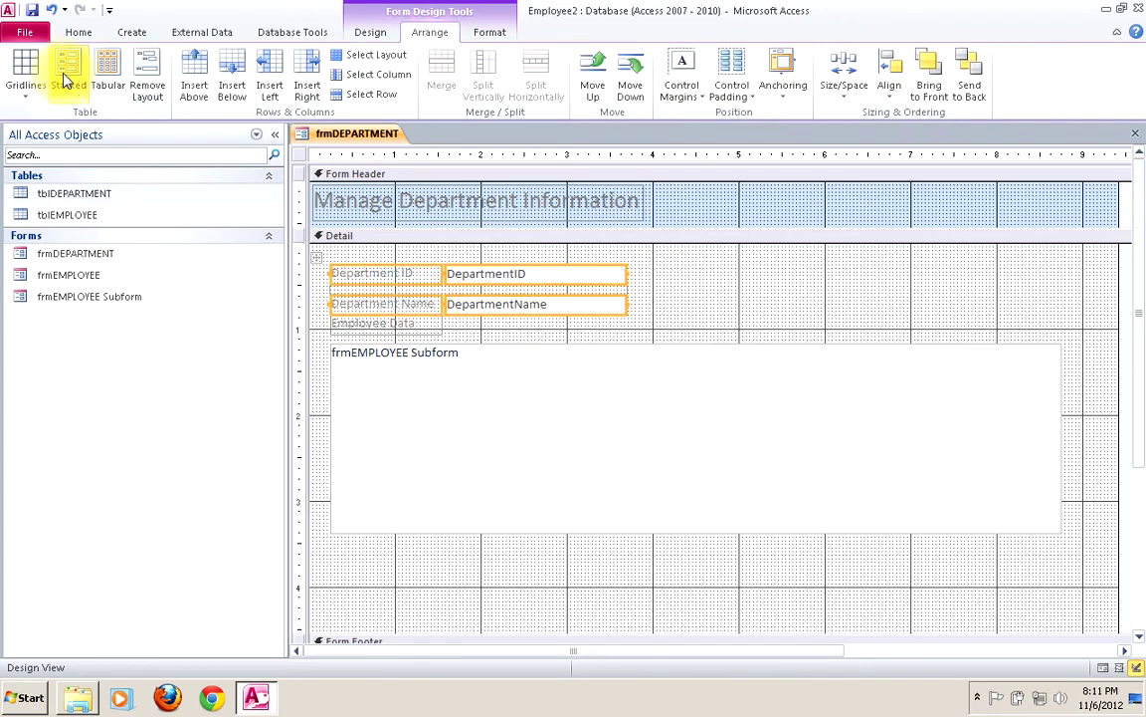
{"action": "left_click", "coordinate": [656, 286]}
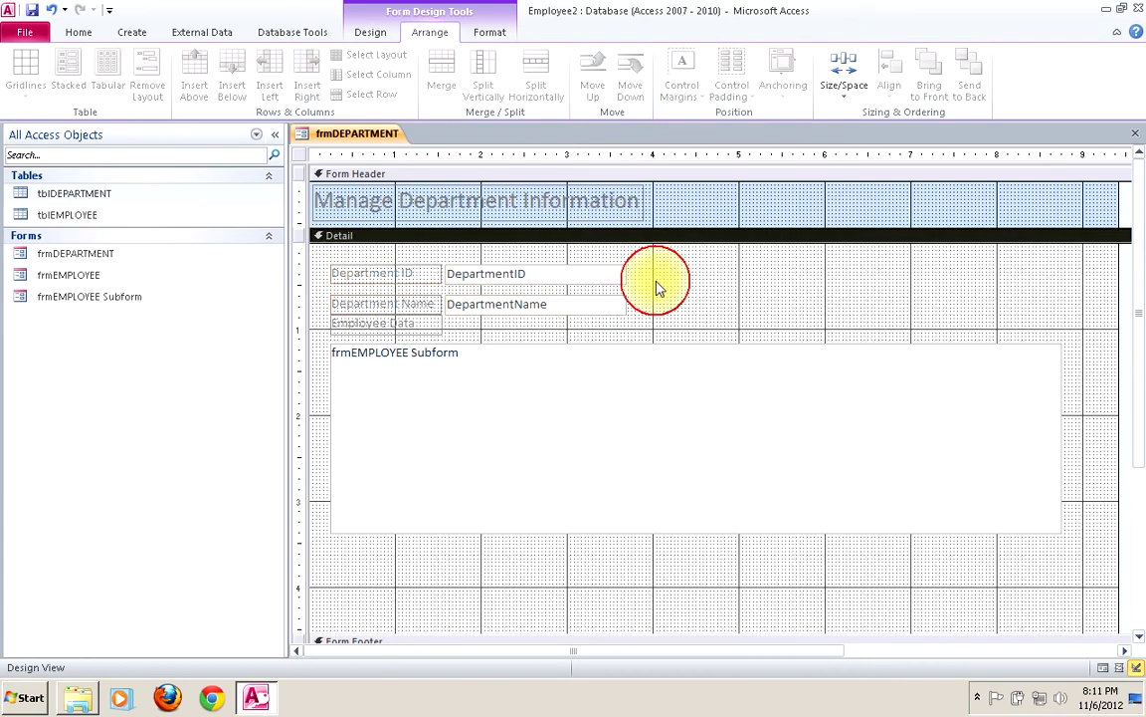
Step: Nudge the Employee Data caption and subform down two steps and save the form
{"action": "left_click", "coordinate": [404, 327]}
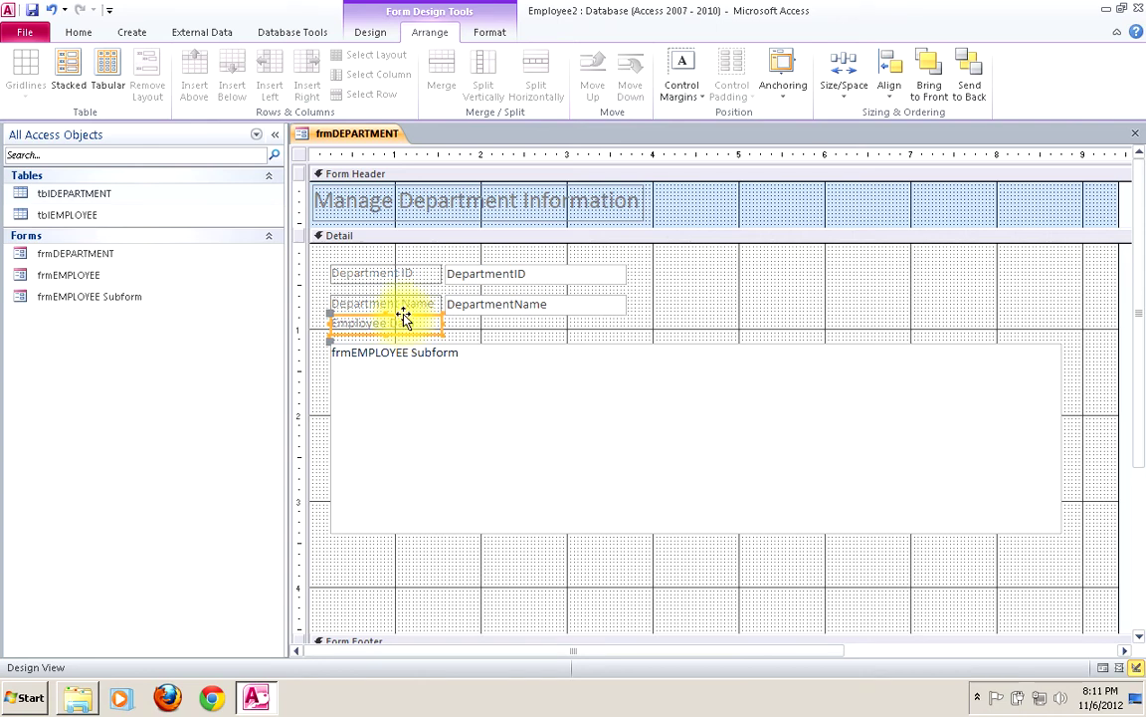
{"action": "key", "text": "Down"}
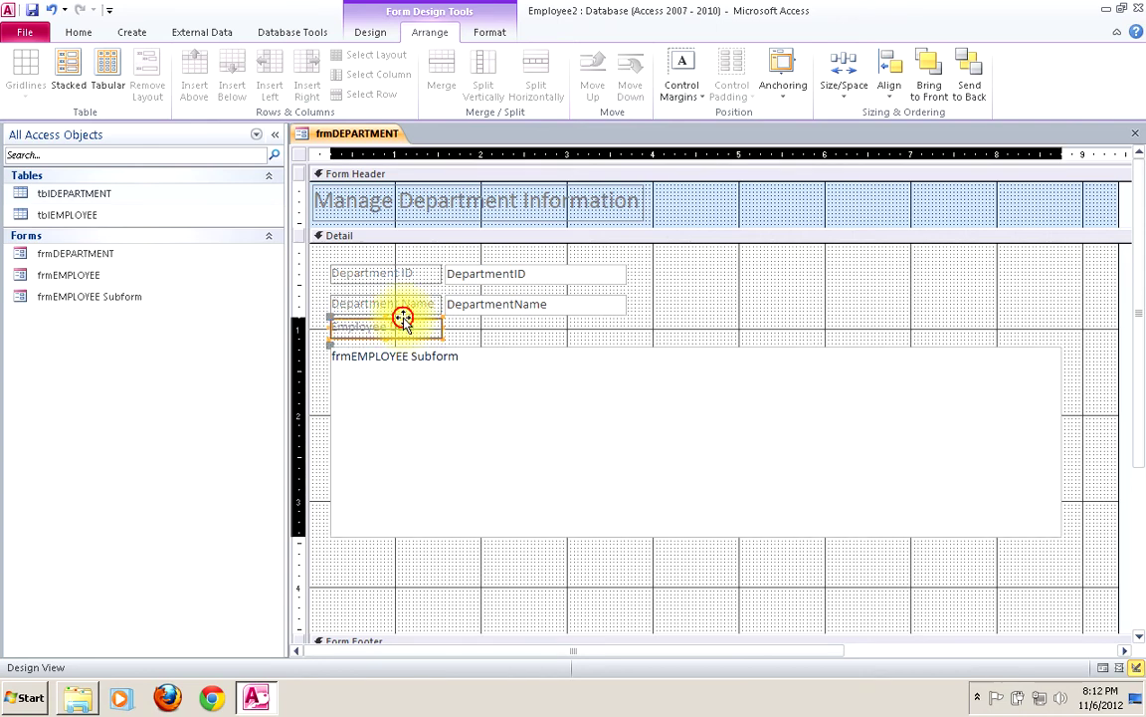
{"action": "key", "text": "Down"}
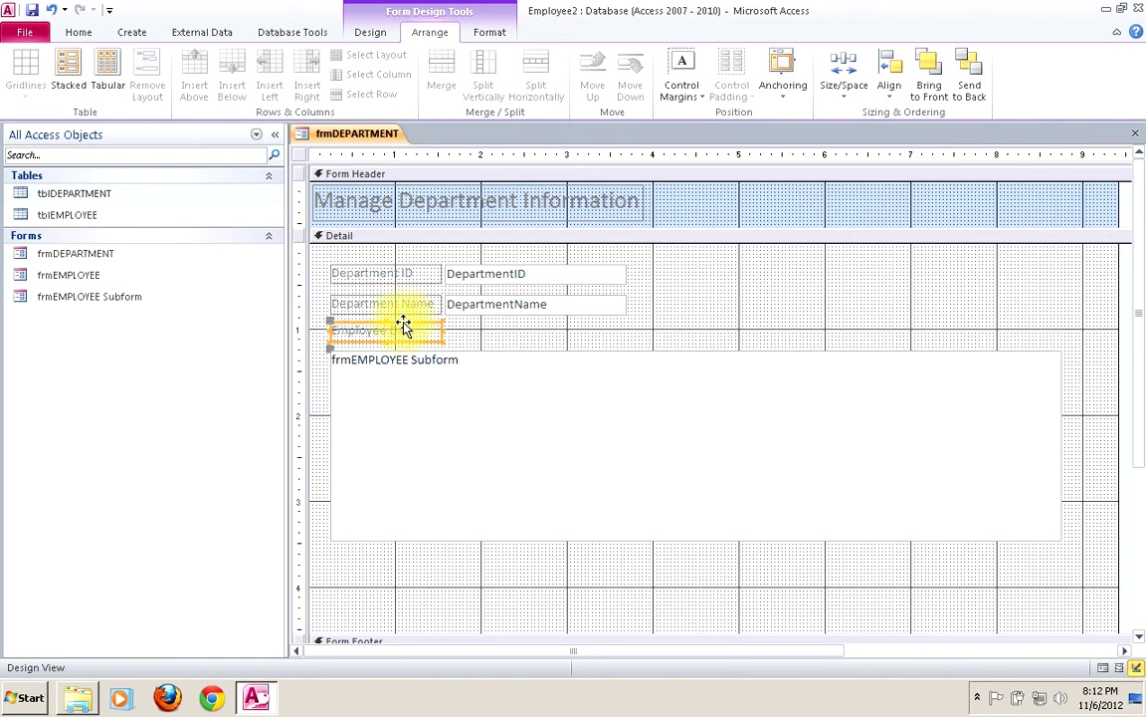
{"action": "left_click", "coordinate": [753, 281]}
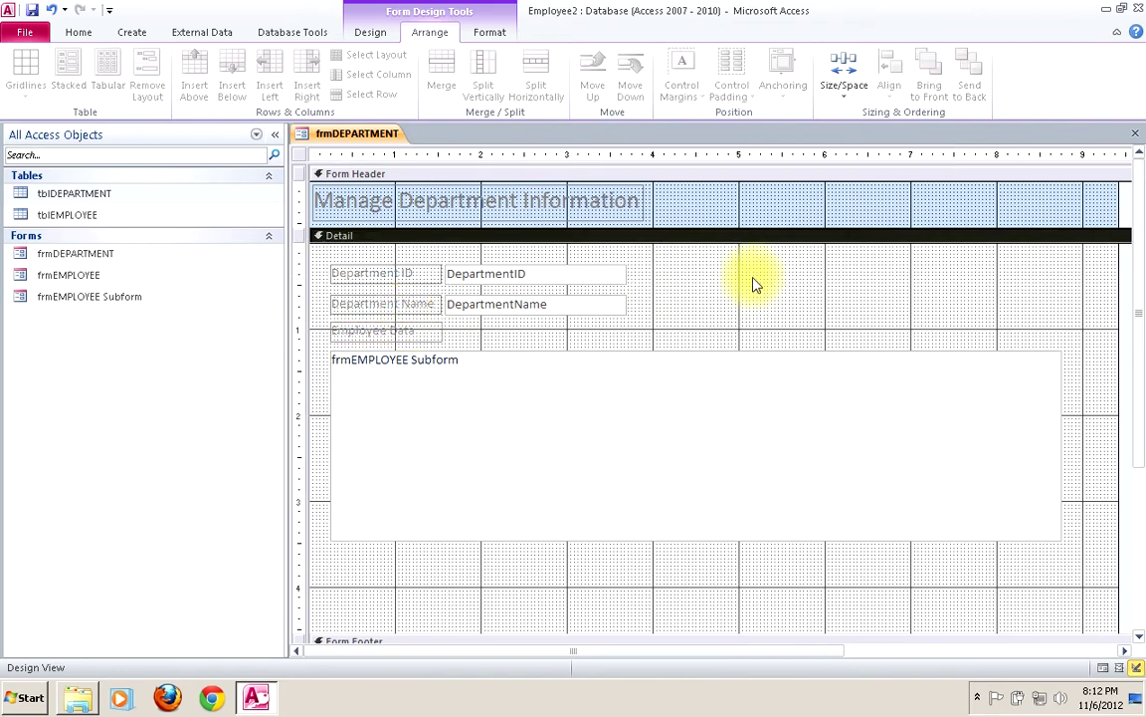
{"action": "left_click", "coordinate": [34, 12]}
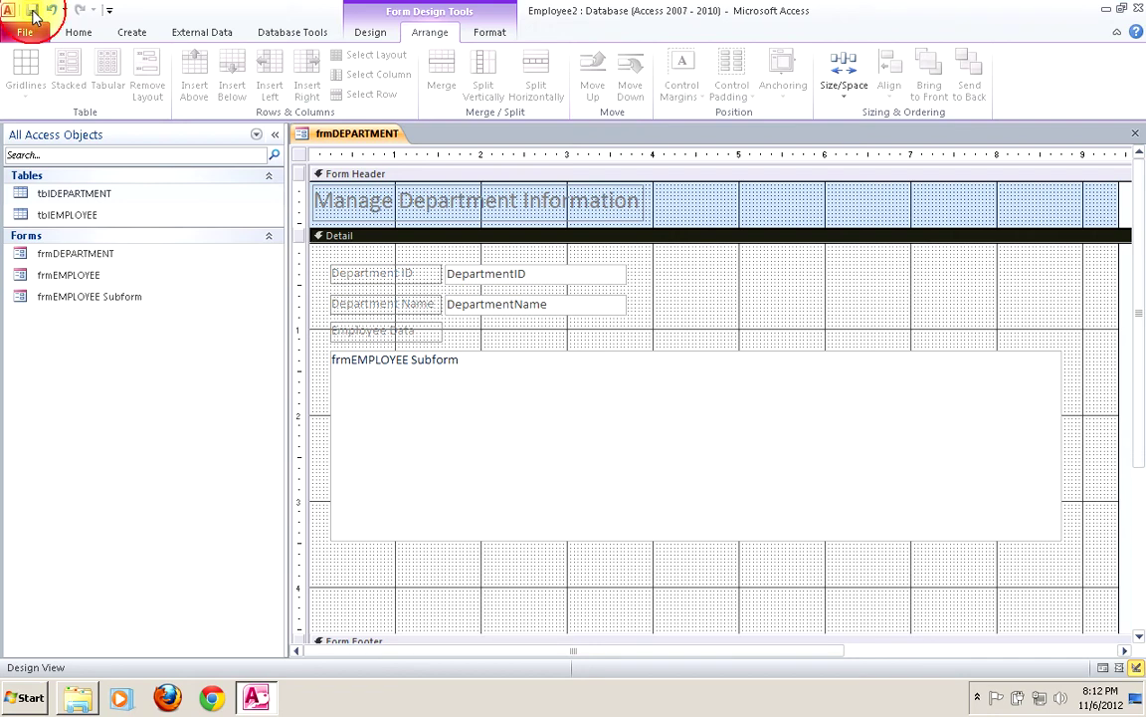
{"action": "right_click", "coordinate": [364, 133]}
Step: Open frmDEPARTMENT in Form View and move to the next department, then back
{"action": "left_click", "coordinate": [413, 210]}
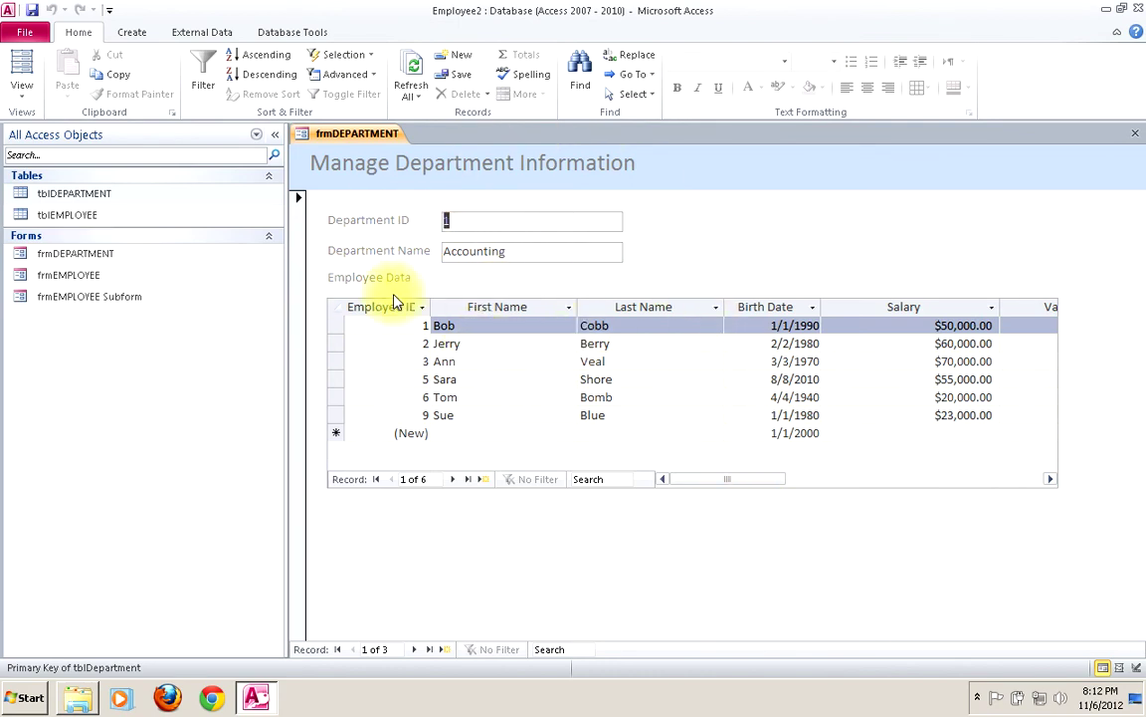
{"action": "left_click", "coordinate": [417, 650]}
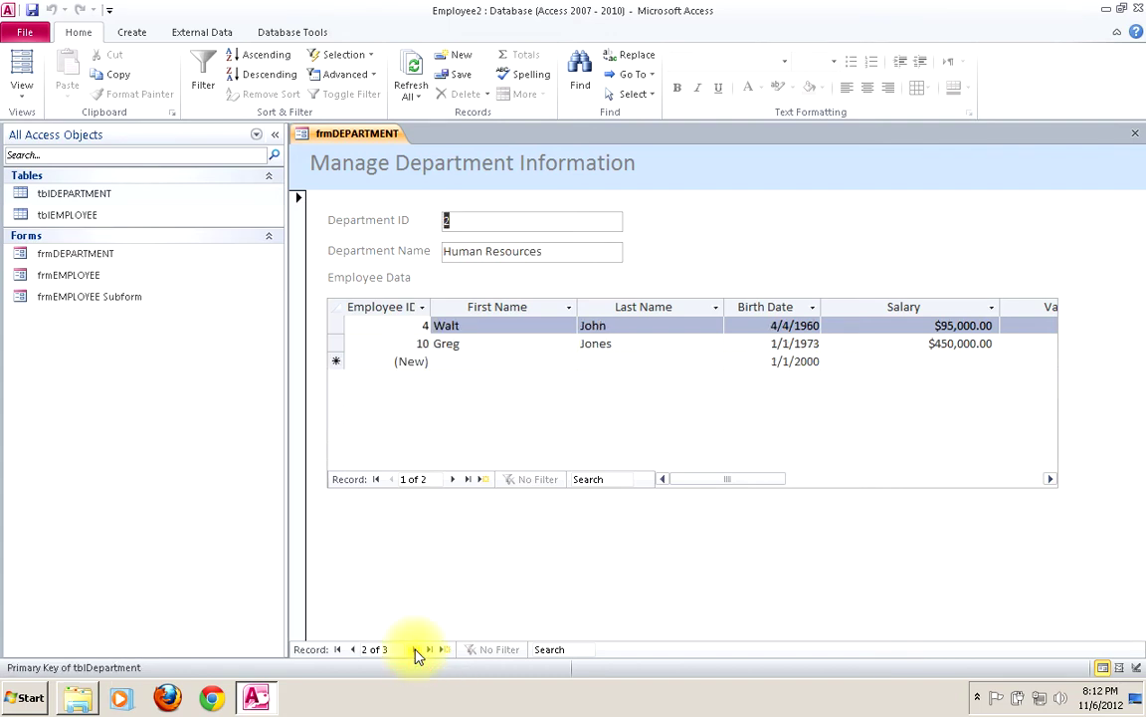
{"action": "left_click", "coordinate": [354, 649]}
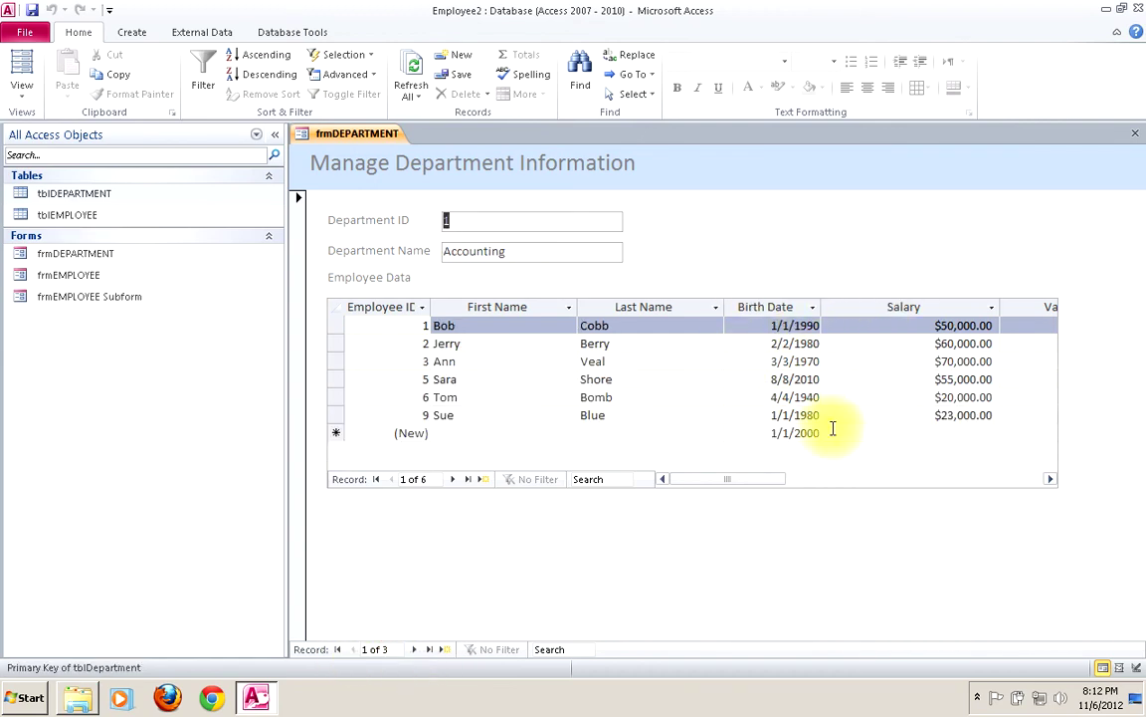
Step: Scroll the employee subform right to Address, City, State, ZipCode, then back to names
{"action": "left_click", "coordinate": [1052, 486]}
{"action": "left_click", "coordinate": [1052, 485]}
{"action": "left_click", "coordinate": [1052, 486]}
{"action": "left_click", "coordinate": [1052, 485]}
{"action": "left_click", "coordinate": [1052, 485]}
{"action": "left_click", "coordinate": [1052, 486]}
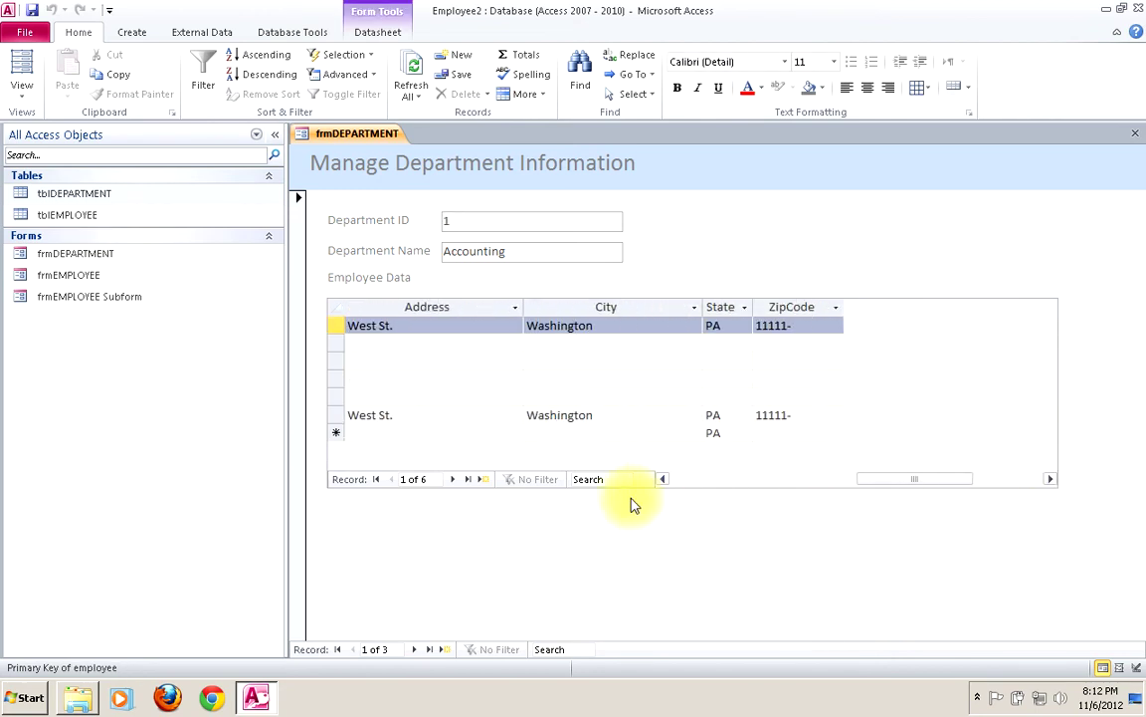
{"action": "left_click", "coordinate": [676, 478]}
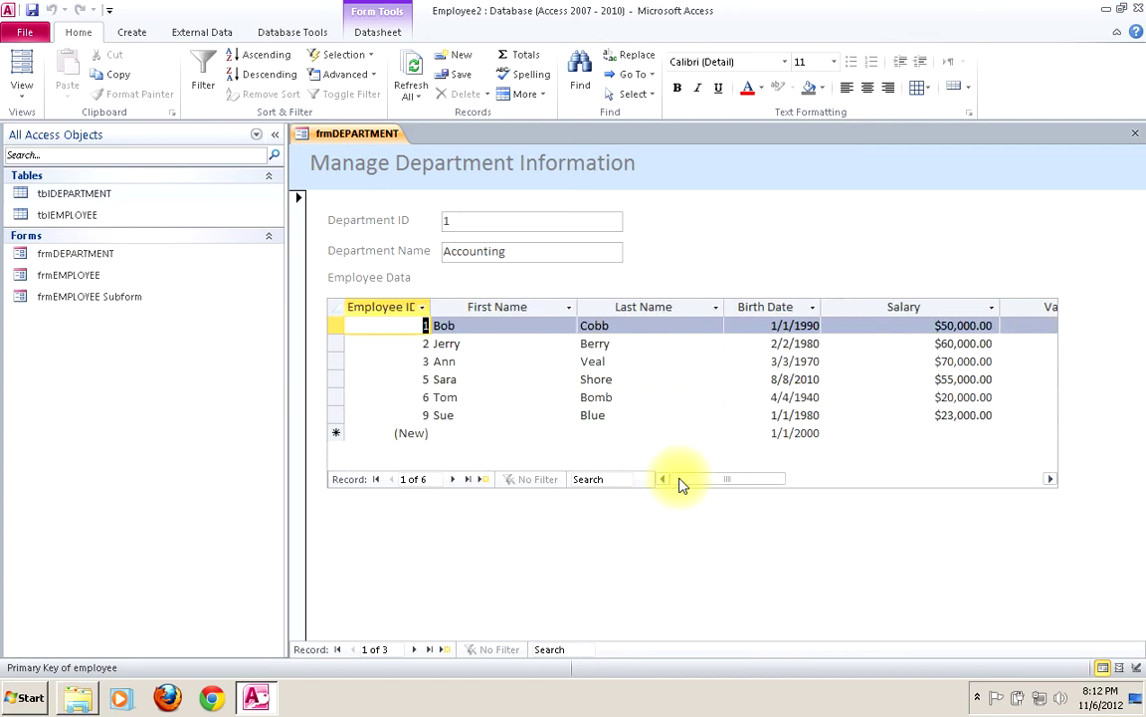
{"action": "right_click", "coordinate": [341, 135]}
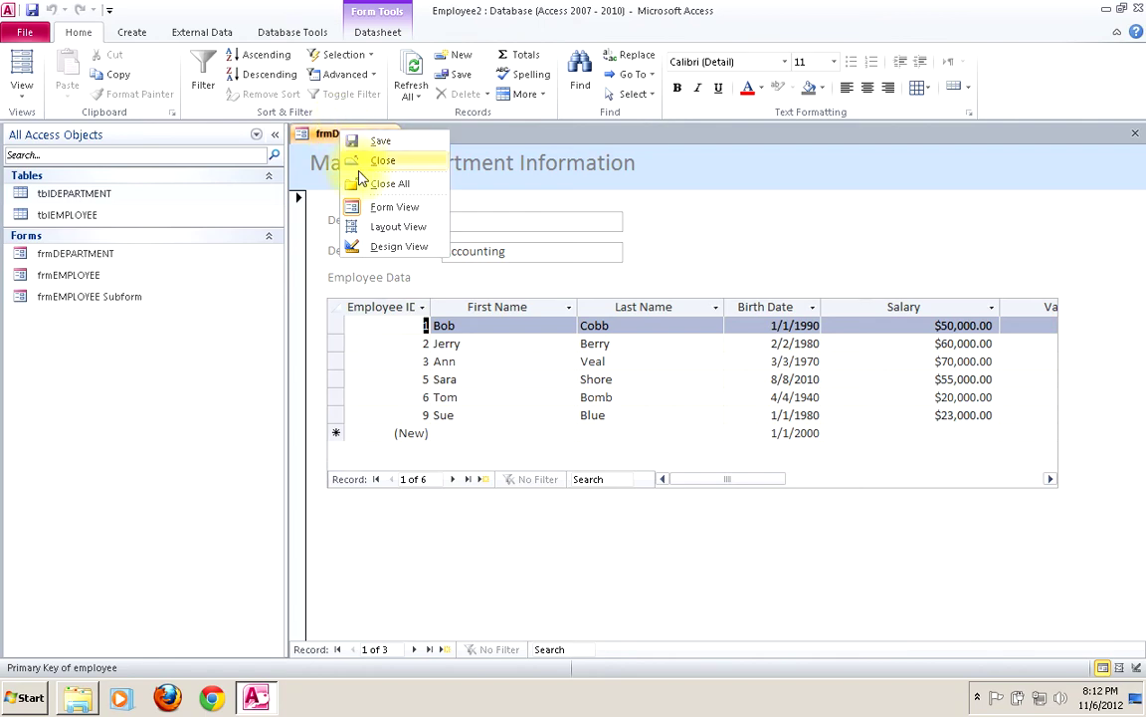
Step: In Design View, set the DepartmentID text box's Enabled property to No and save
{"action": "left_click", "coordinate": [373, 249]}
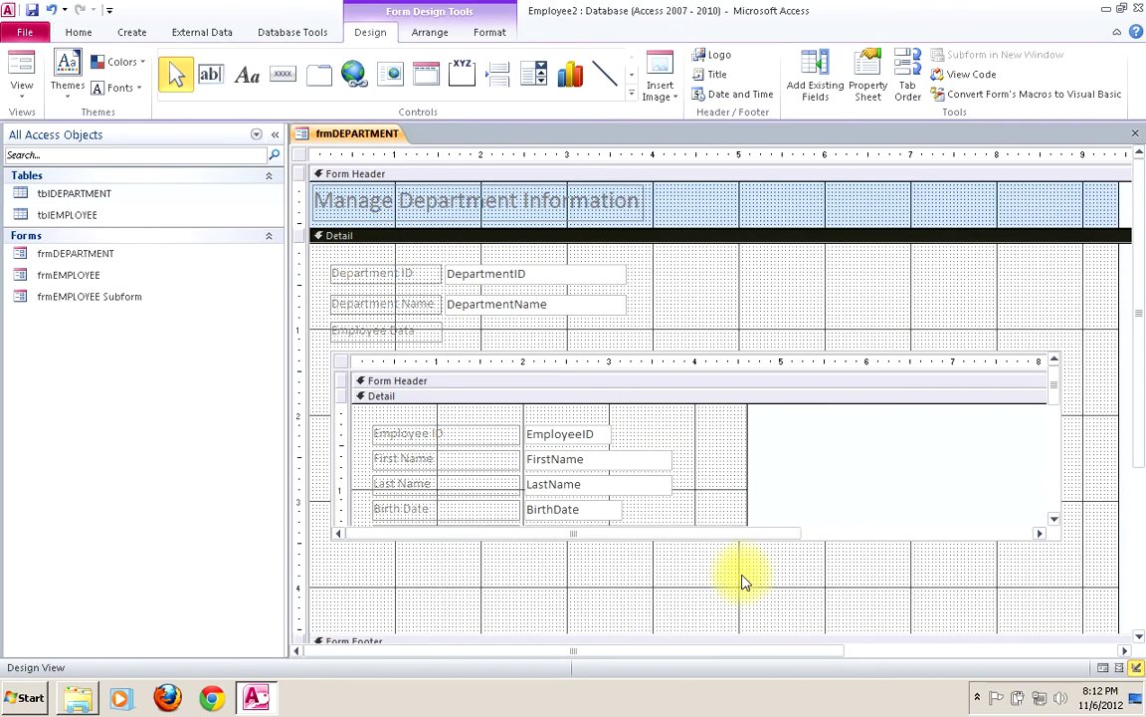
{"action": "left_click", "coordinate": [557, 272]}
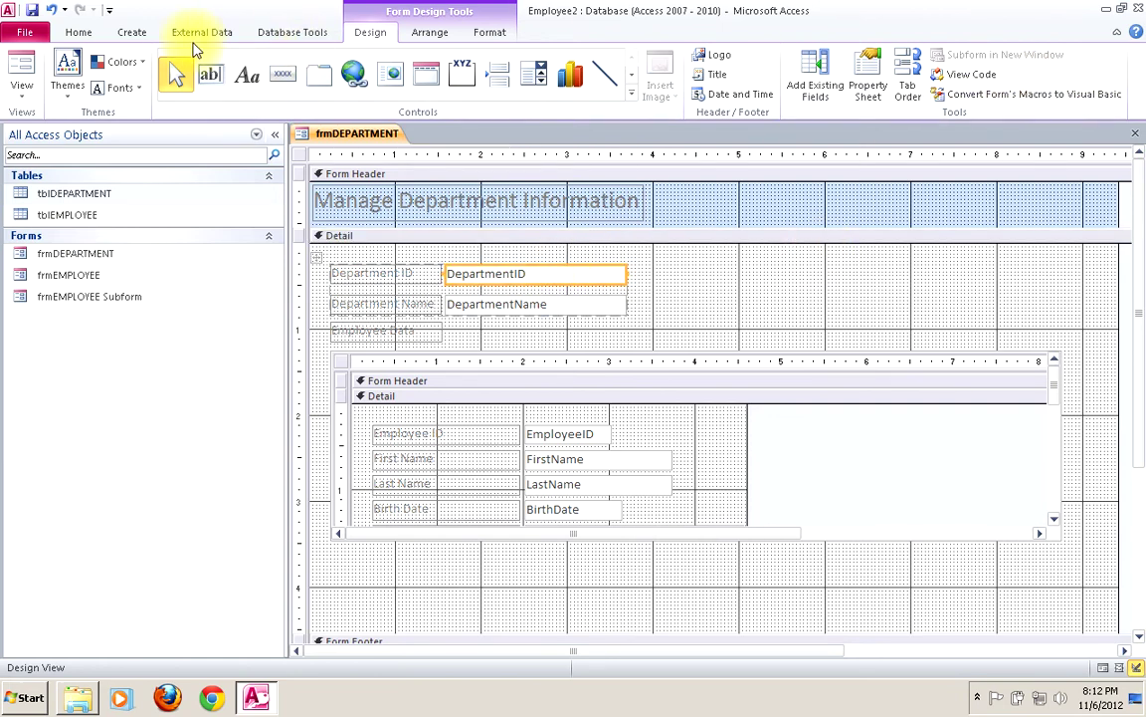
{"action": "left_click", "coordinate": [871, 71]}
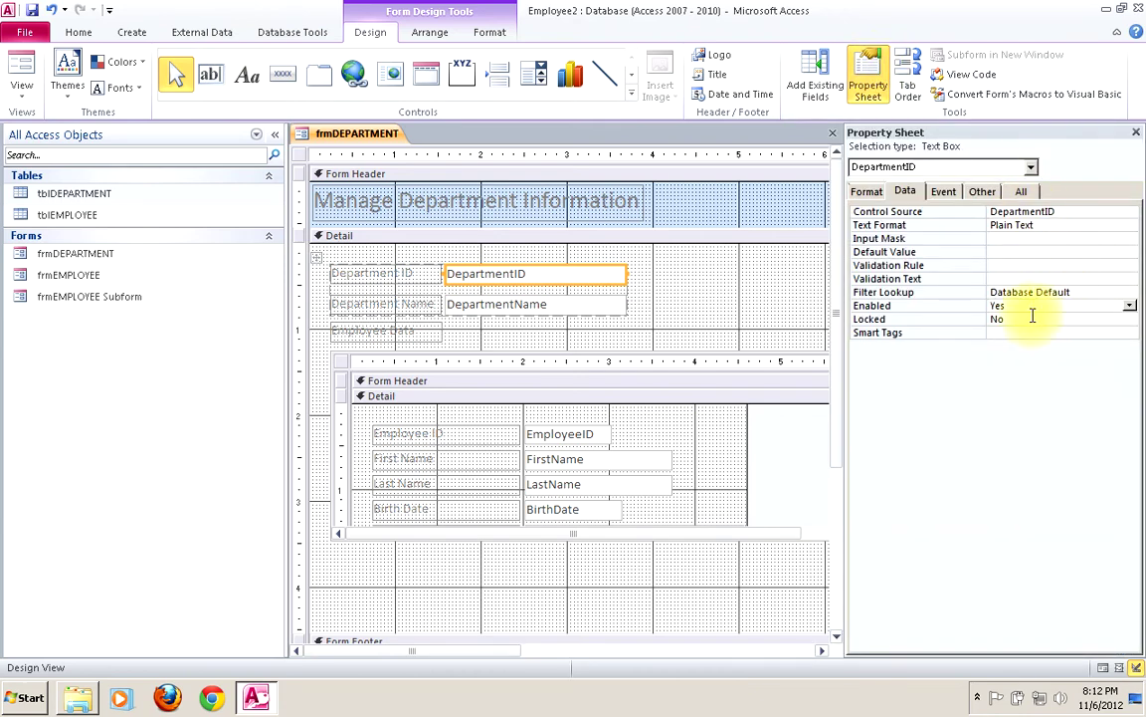
{"action": "left_click", "coordinate": [1131, 307]}
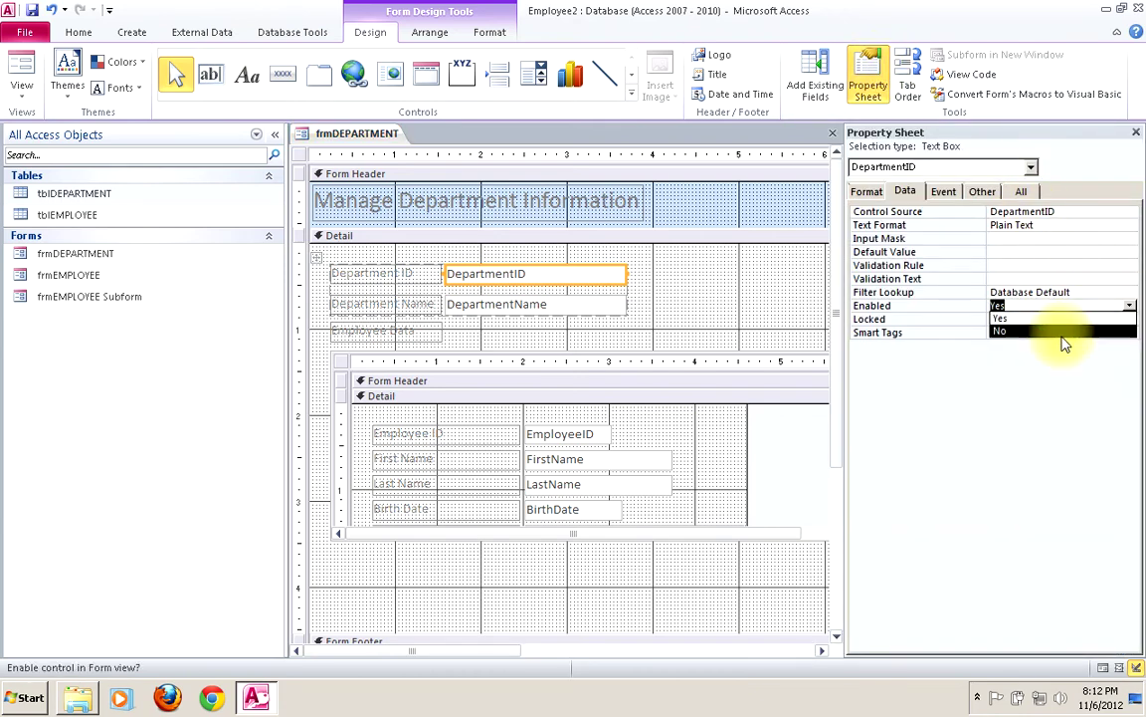
{"action": "left_click", "coordinate": [1063, 332]}
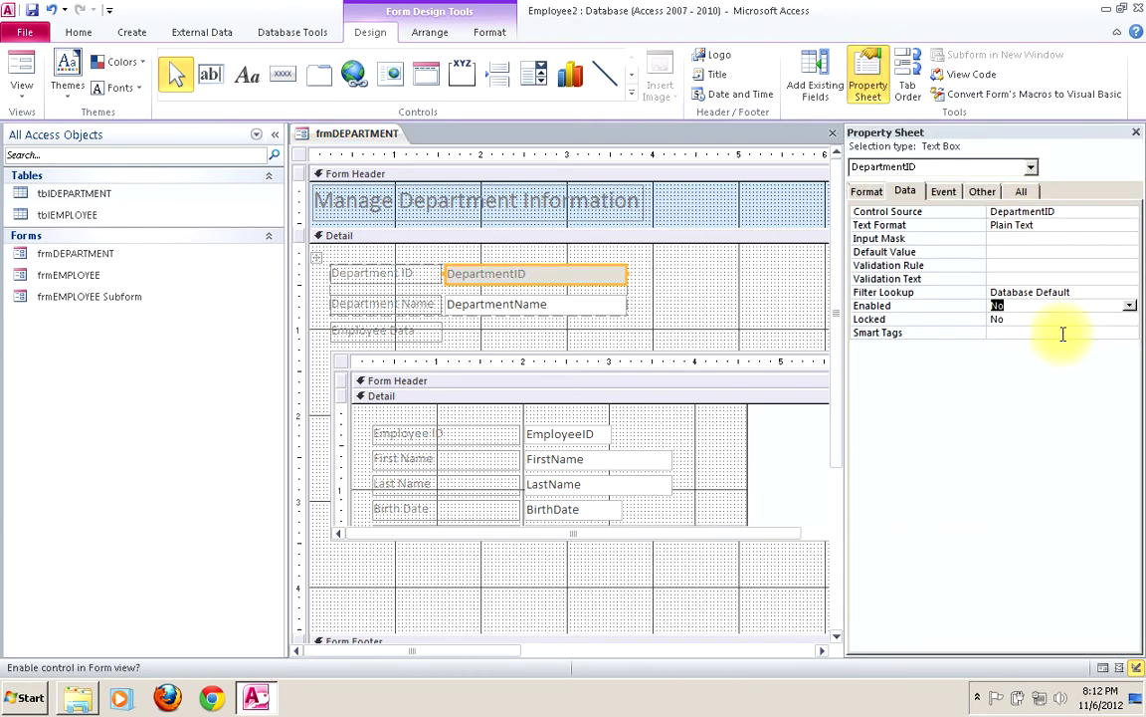
{"action": "left_click", "coordinate": [33, 12]}
Step: Add a 'Previous' text button below the subform that goes to the previous record
{"action": "left_click", "coordinate": [283, 77]}
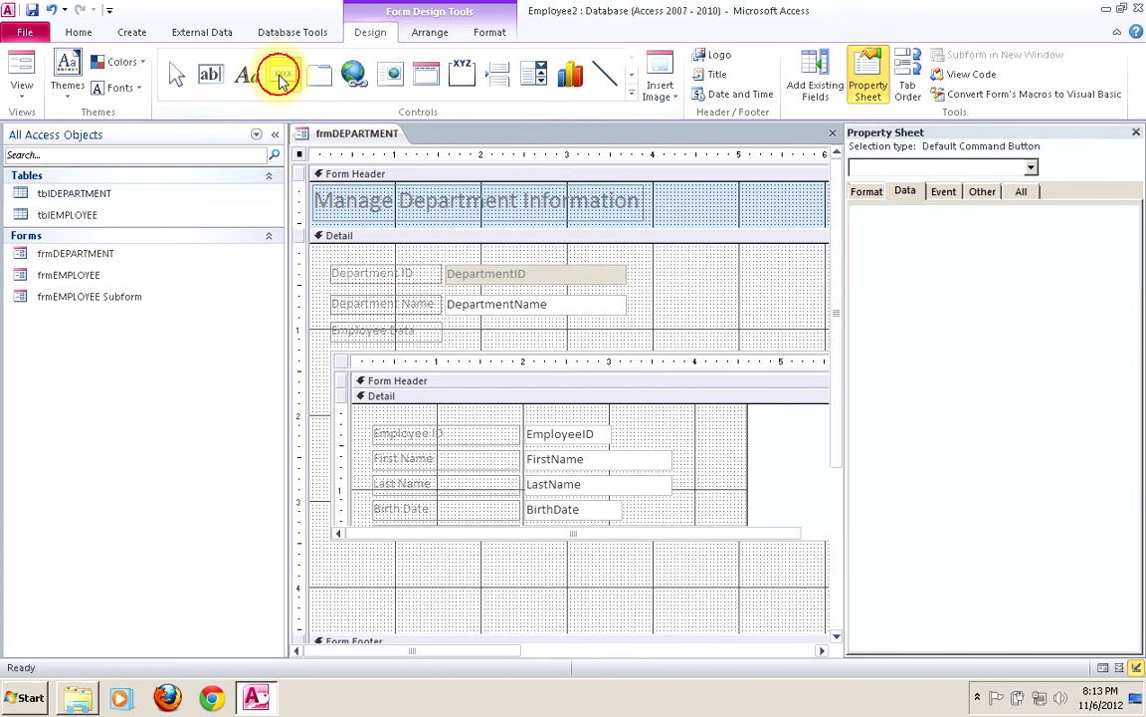
{"action": "left_click", "coordinate": [365, 567]}
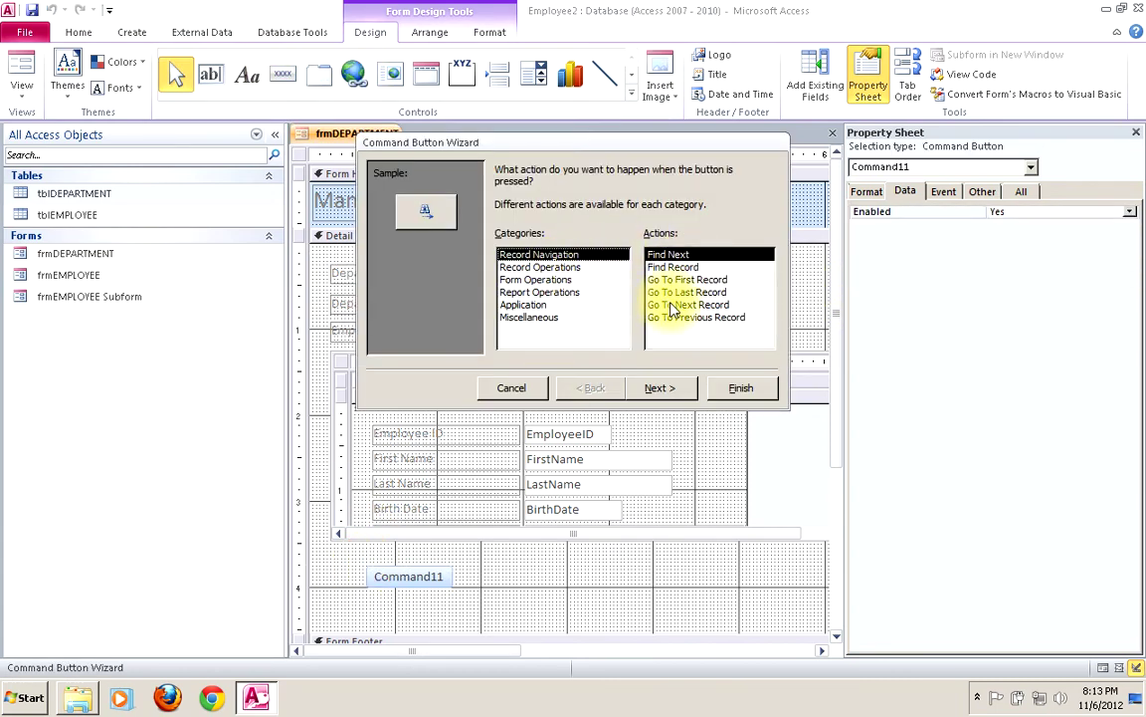
{"action": "left_click", "coordinate": [687, 316]}
{"action": "left_click", "coordinate": [667, 390]}
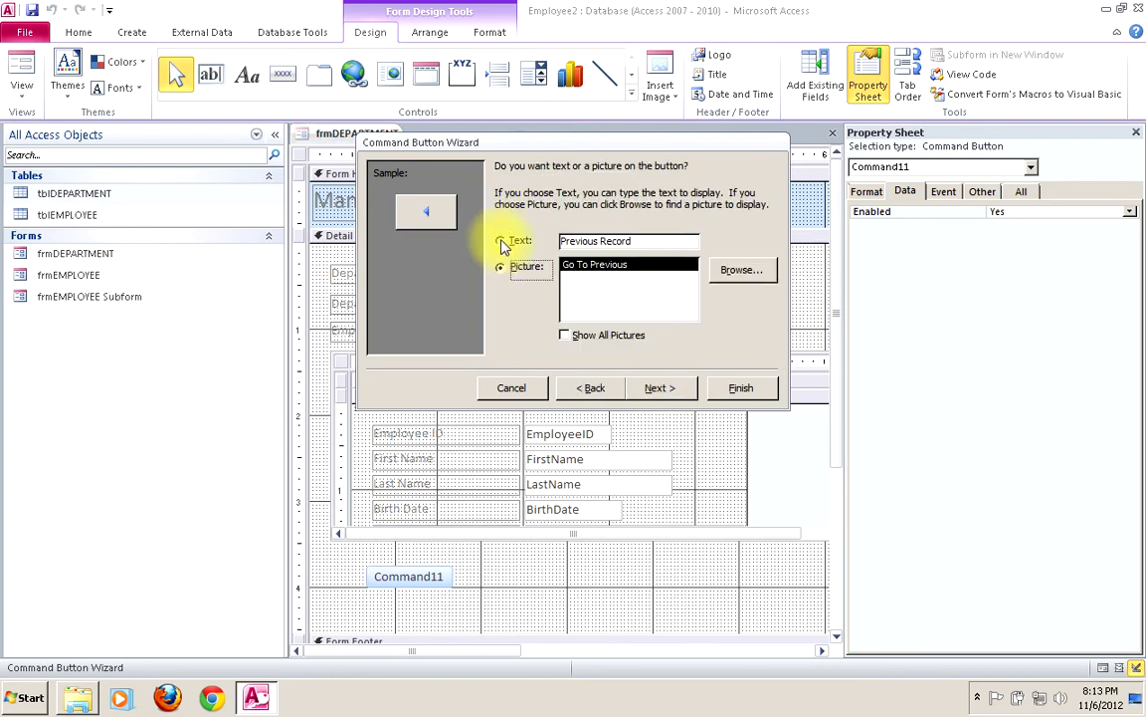
{"action": "left_click", "coordinate": [501, 242]}
{"action": "key", "text": "BackSpace"}
{"action": "key", "text": "BackSpace"}
{"action": "key", "text": "BackSpace"}
{"action": "key", "text": "BackSpace"}
{"action": "key", "text": "BackSpace"}
{"action": "key", "text": "BackSpace"}
{"action": "key", "text": "BackSpace"}
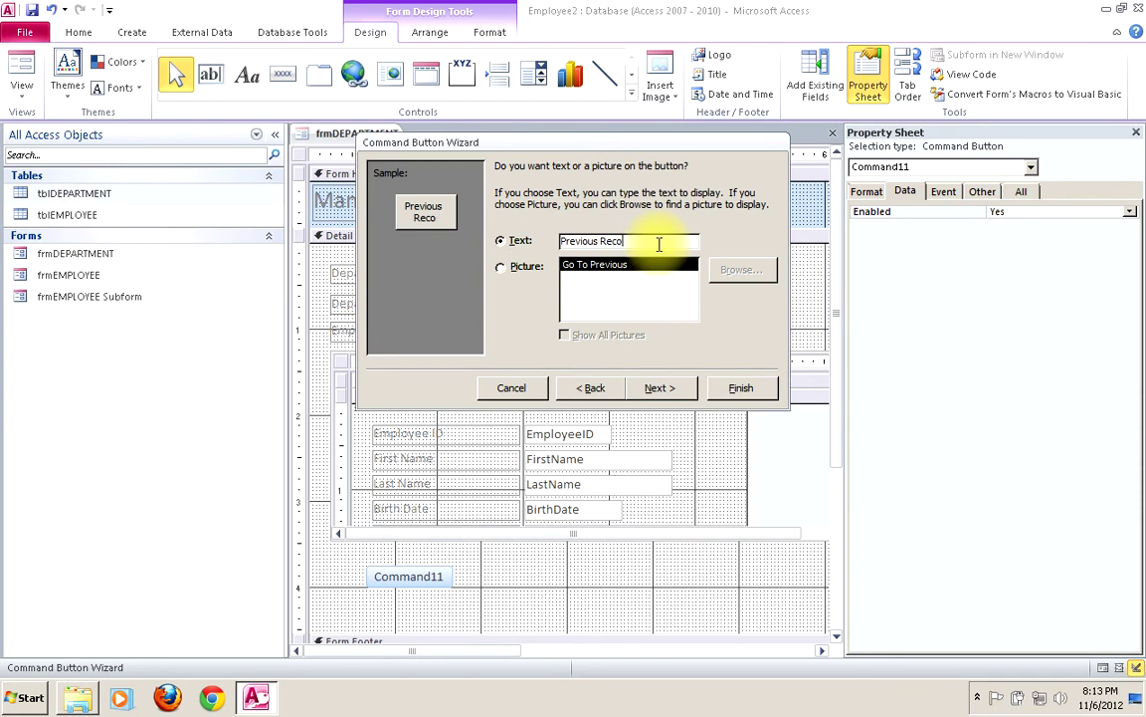
{"action": "left_click", "coordinate": [659, 388]}
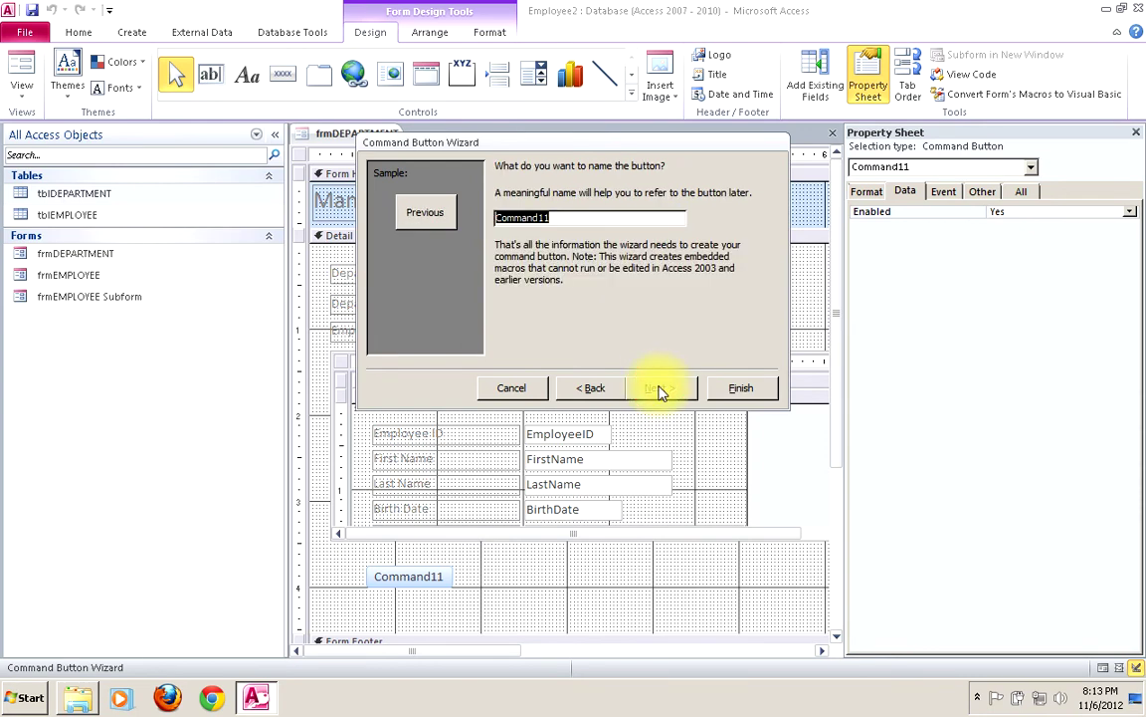
{"action": "left_click", "coordinate": [742, 388]}
Step: Add a 'Save' text button beside it that saves the record
{"action": "left_click", "coordinate": [281, 75]}
{"action": "left_click", "coordinate": [475, 563]}
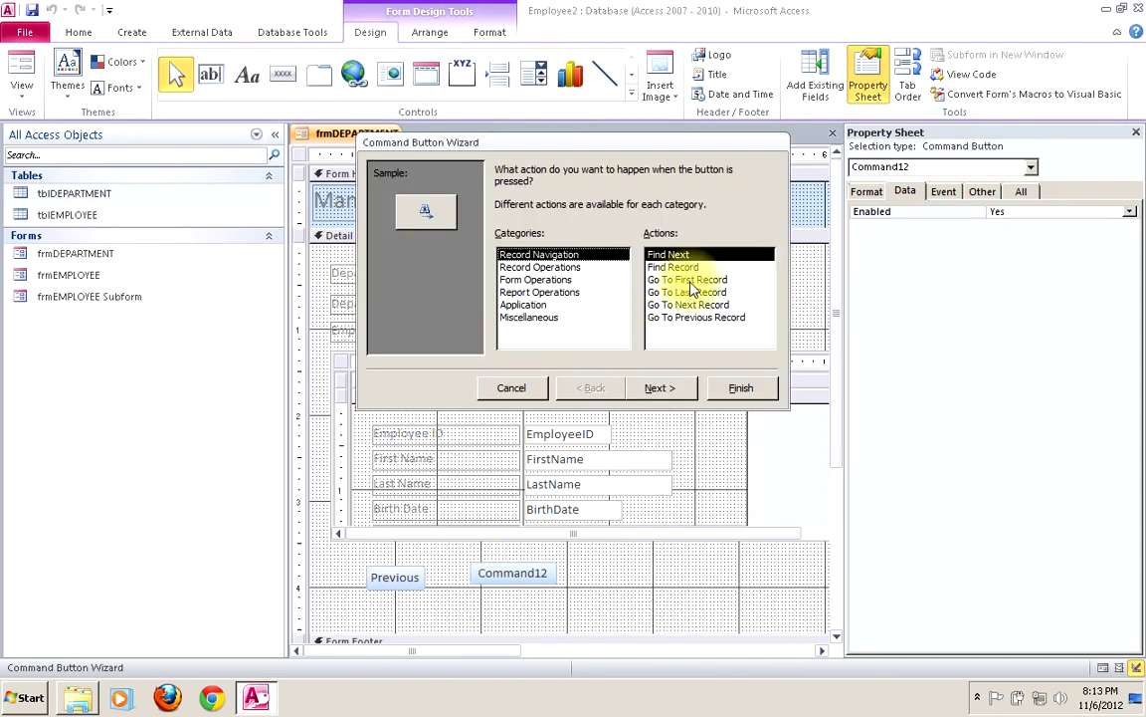
{"action": "left_click", "coordinate": [537, 267]}
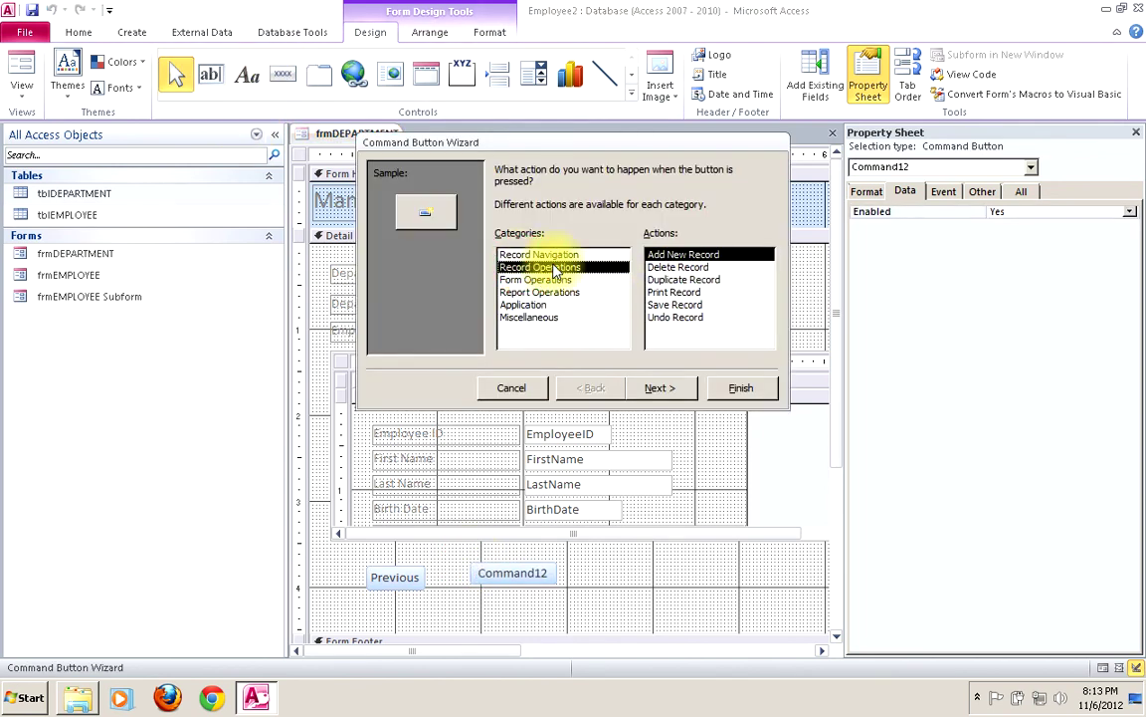
{"action": "left_click", "coordinate": [673, 305]}
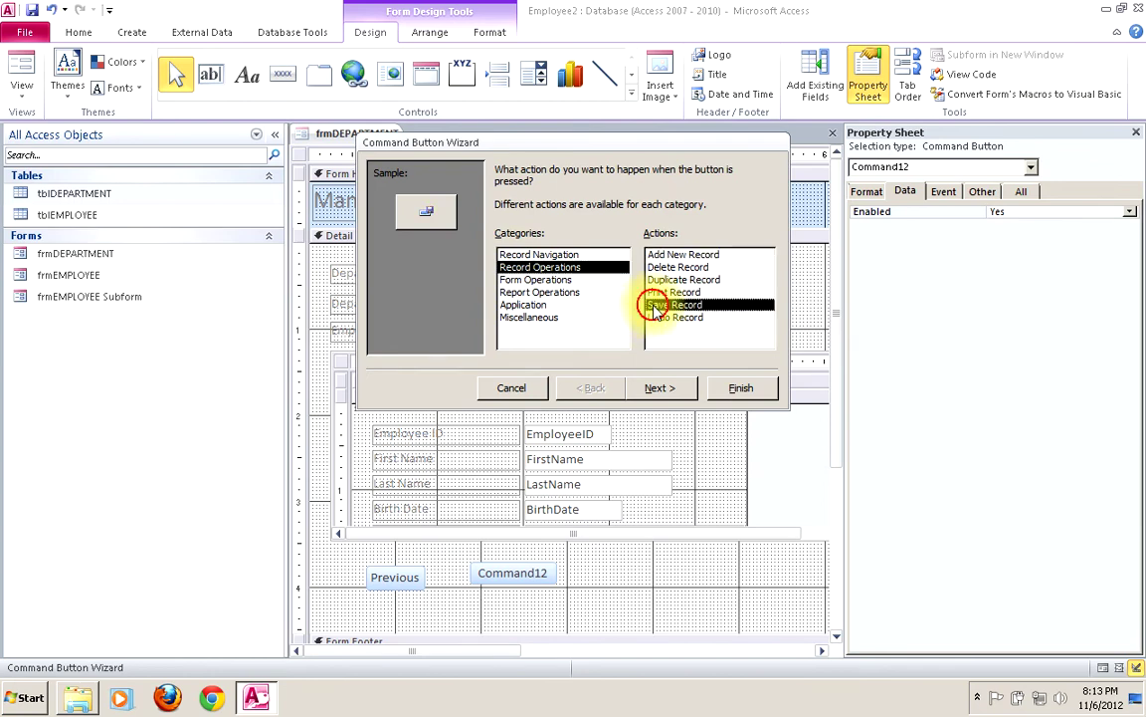
{"action": "left_click", "coordinate": [660, 388]}
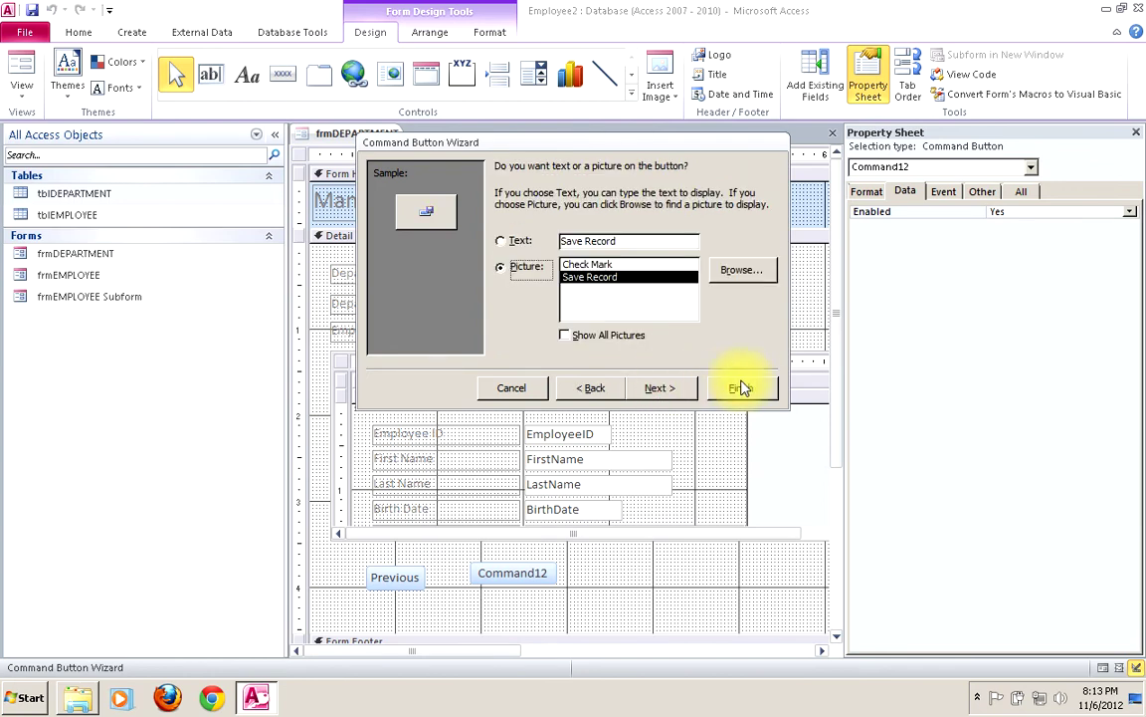
{"action": "left_click", "coordinate": [625, 241]}
{"action": "key", "text": "BackSpace"}
{"action": "key", "text": "BackSpace"}
{"action": "key", "text": "BackSpace"}
{"action": "key", "text": "BackSpace"}
{"action": "key", "text": "BackSpace"}
{"action": "key", "text": "BackSpace"}
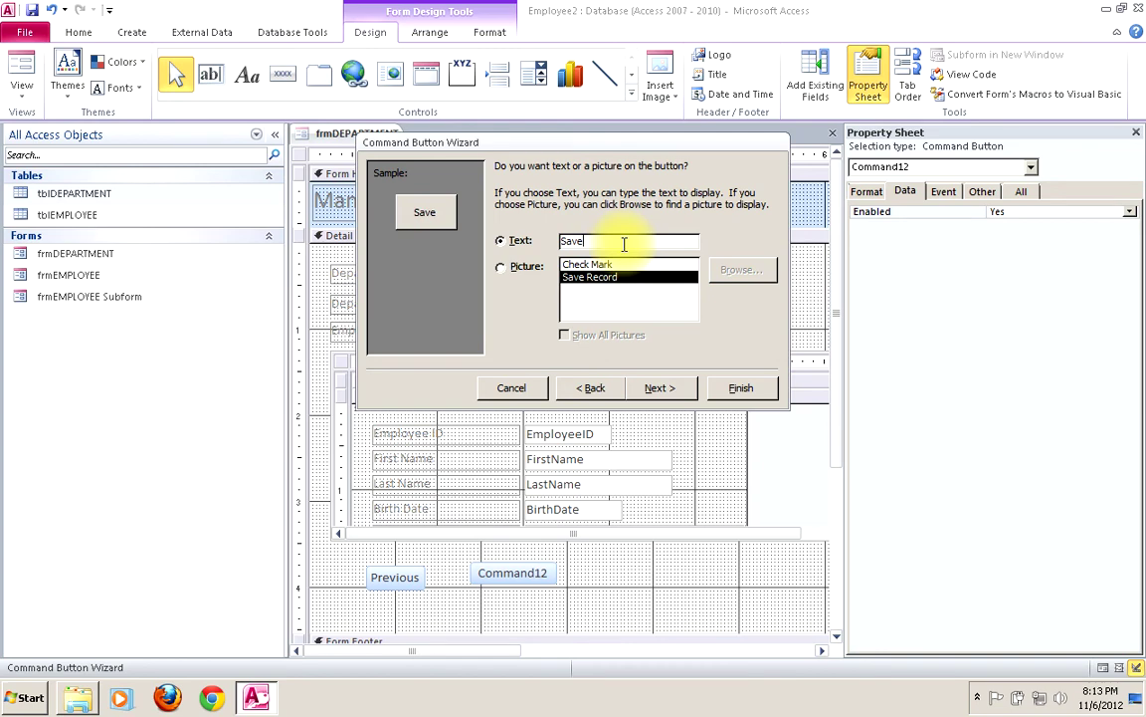
{"action": "left_click", "coordinate": [659, 388]}
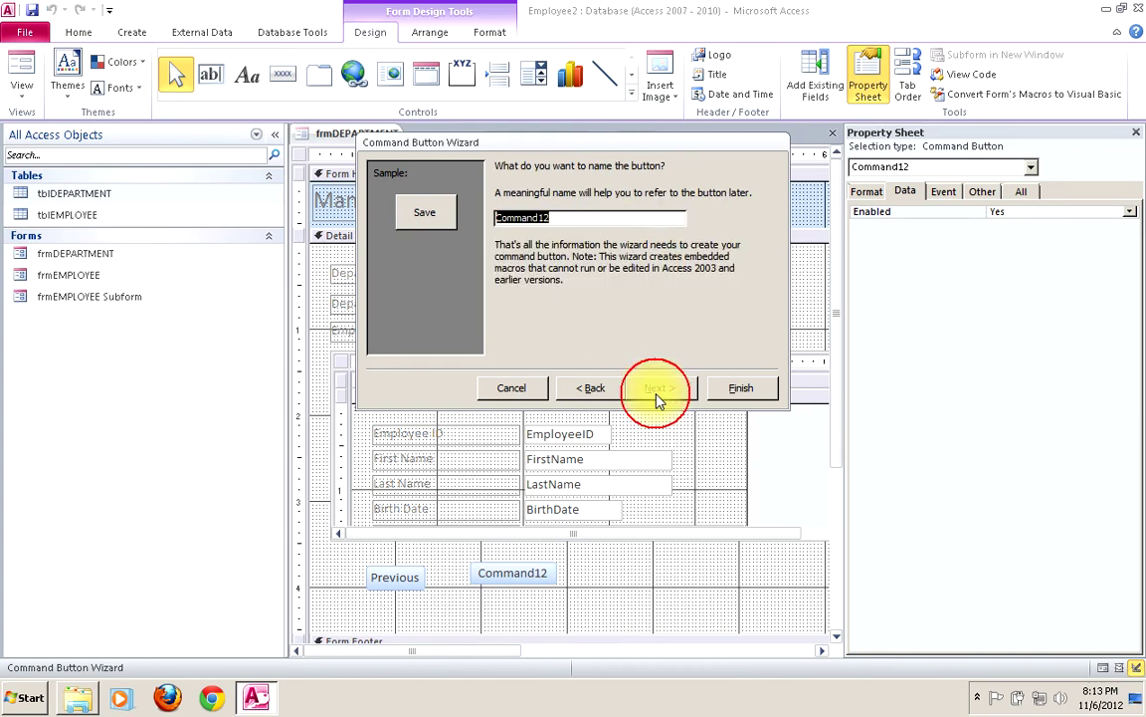
{"action": "left_click", "coordinate": [737, 388]}
Step: Add a 'Next' text button right of Save that goes to the next record
{"action": "left_click", "coordinate": [283, 73]}
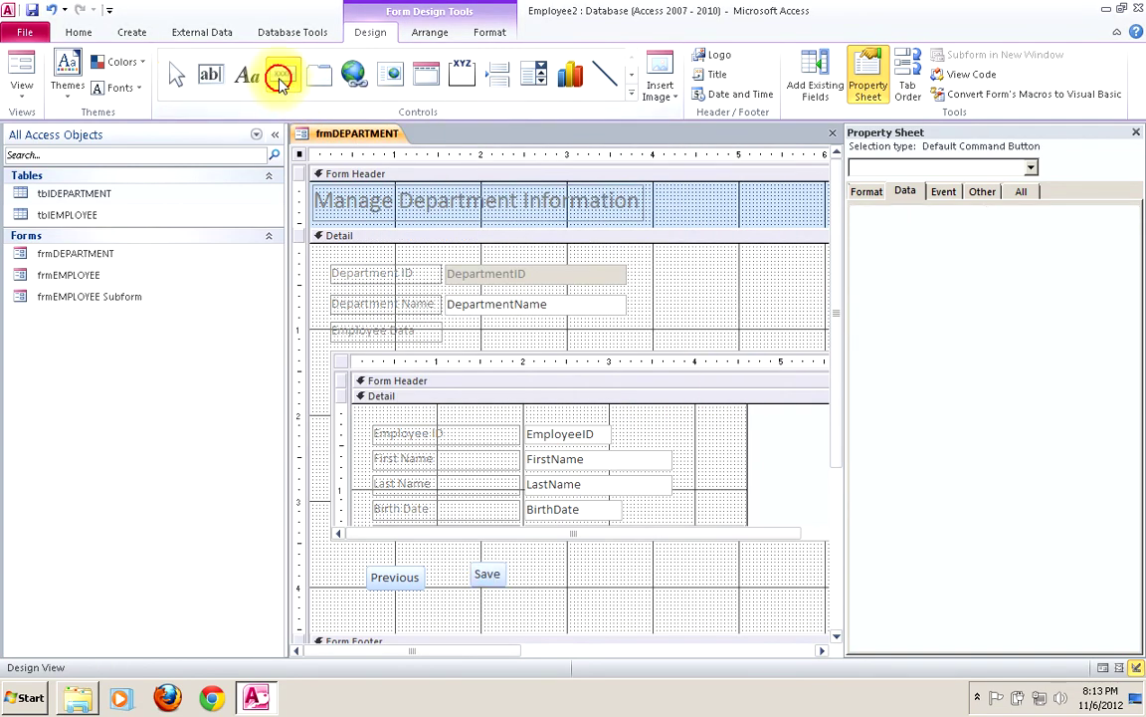
{"action": "left_click", "coordinate": [548, 566]}
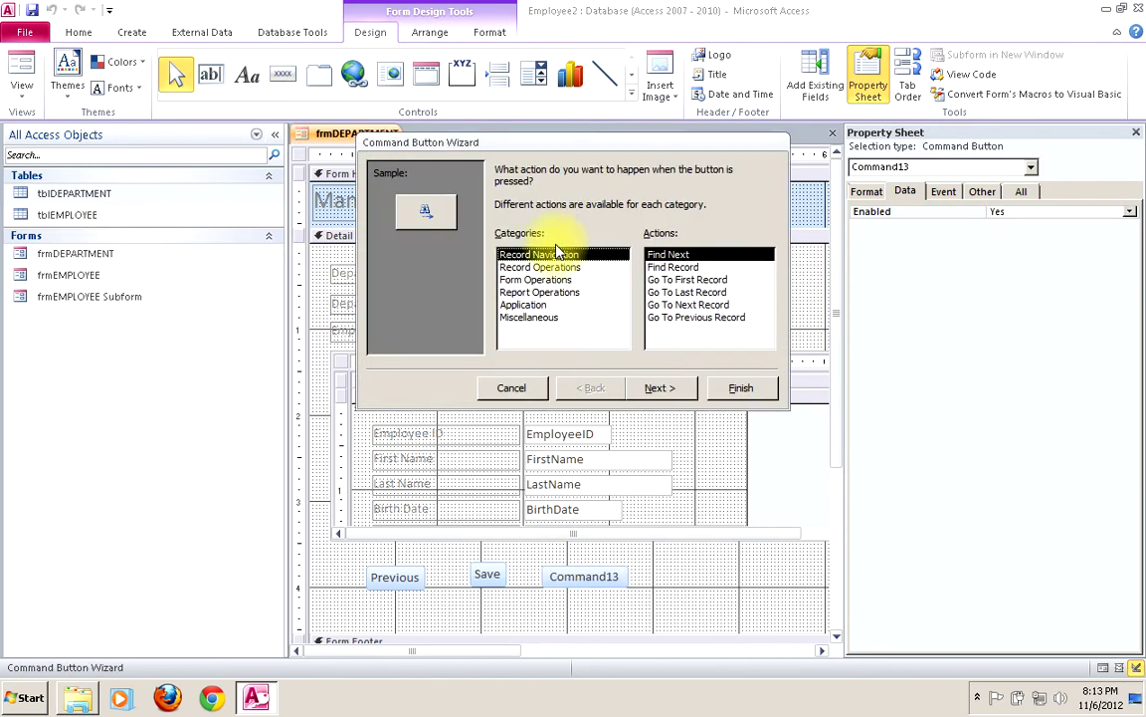
{"action": "left_click", "coordinate": [687, 304]}
{"action": "left_click", "coordinate": [675, 388]}
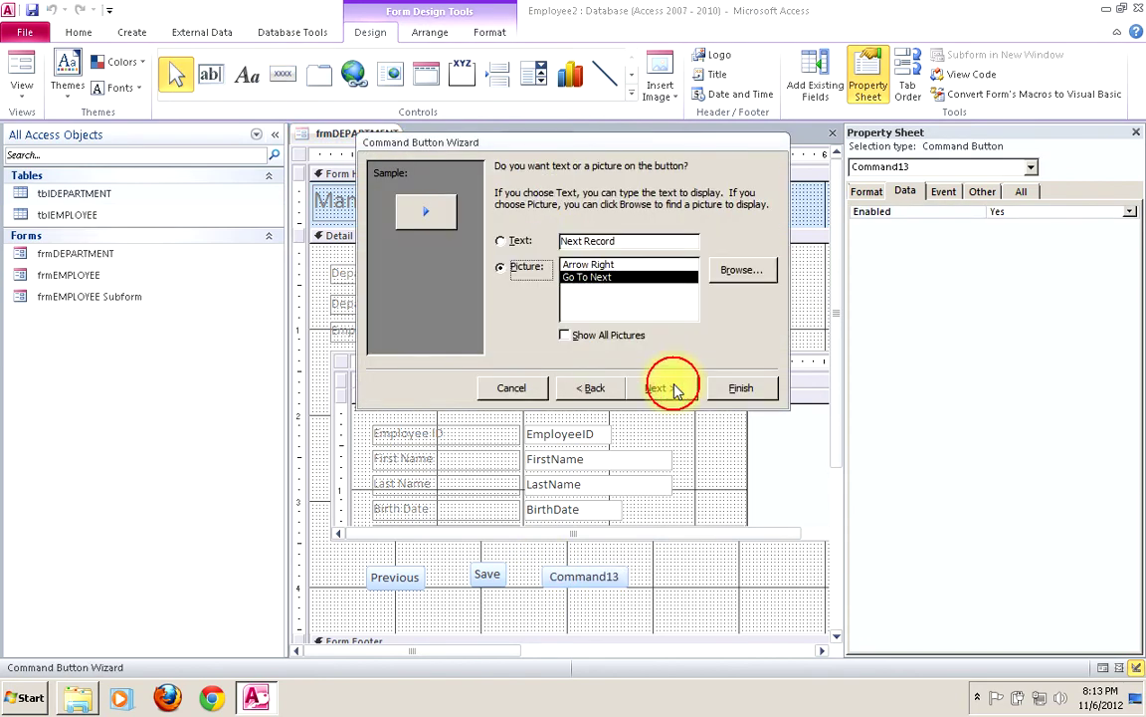
{"action": "left_click", "coordinate": [622, 240]}
{"action": "key", "text": "BackSpace"}
{"action": "key", "text": "BackSpace"}
{"action": "key", "text": "BackSpace"}
{"action": "key", "text": "BackSpace"}
{"action": "key", "text": "BackSpace"}
{"action": "key", "text": "BackSpace"}
{"action": "key", "text": "BackSpace"}
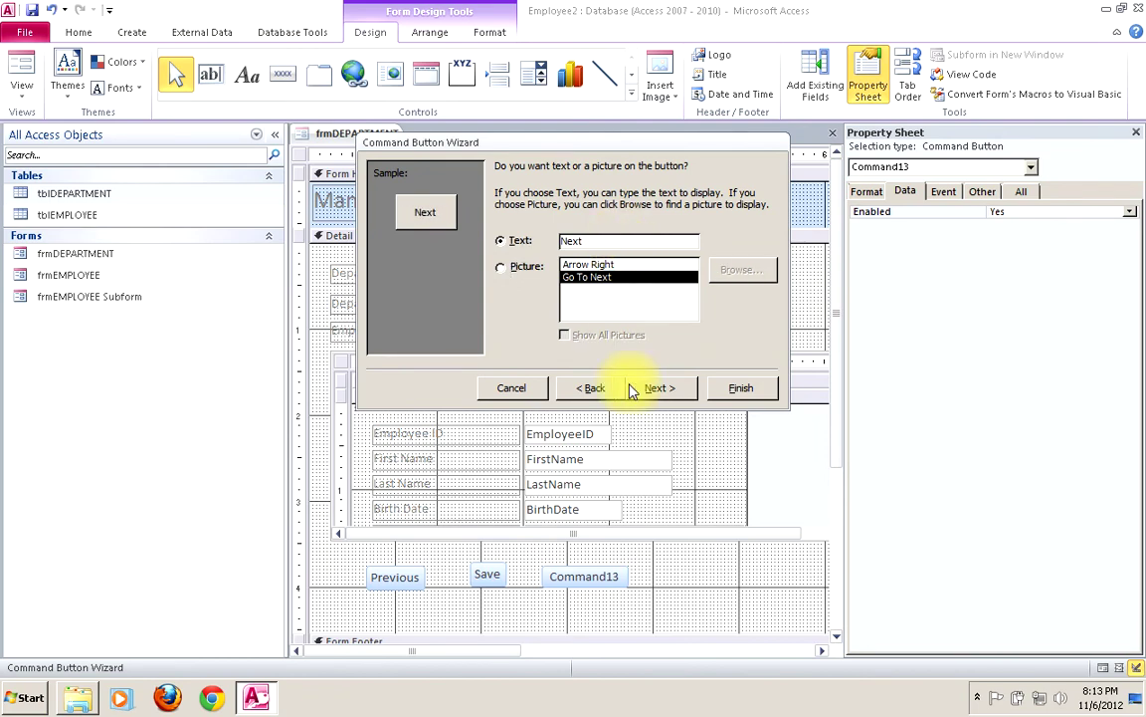
{"action": "left_click", "coordinate": [659, 387]}
{"action": "left_click", "coordinate": [739, 388]}
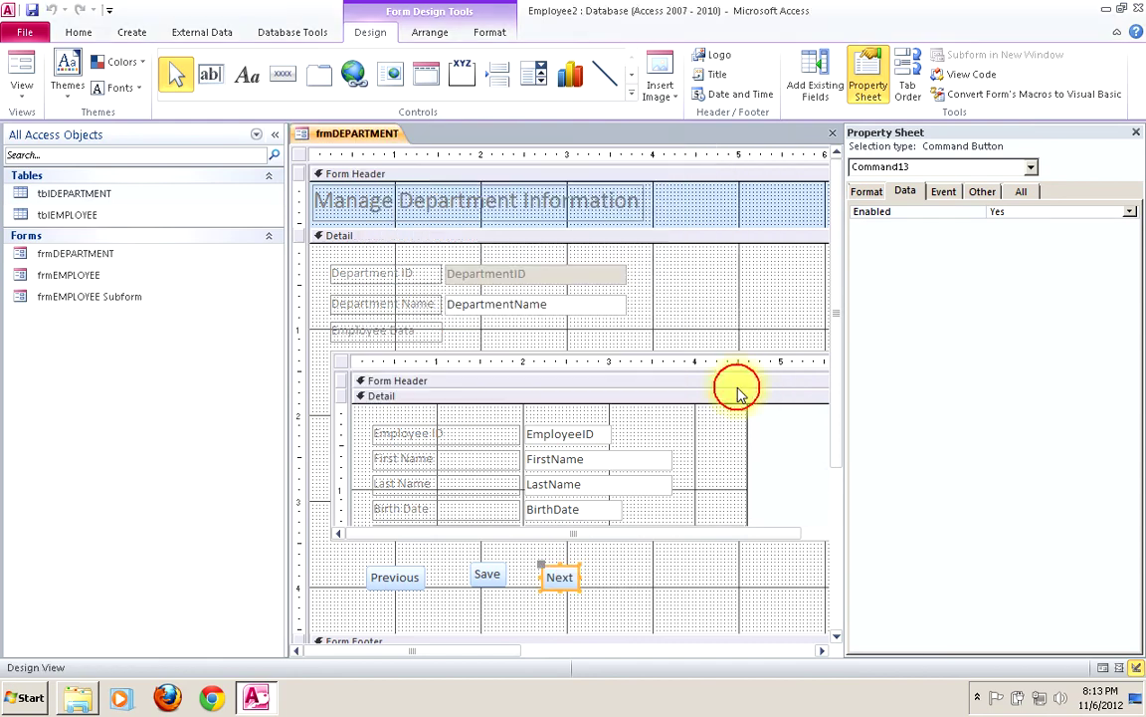
{"action": "left_click", "coordinate": [671, 560]}
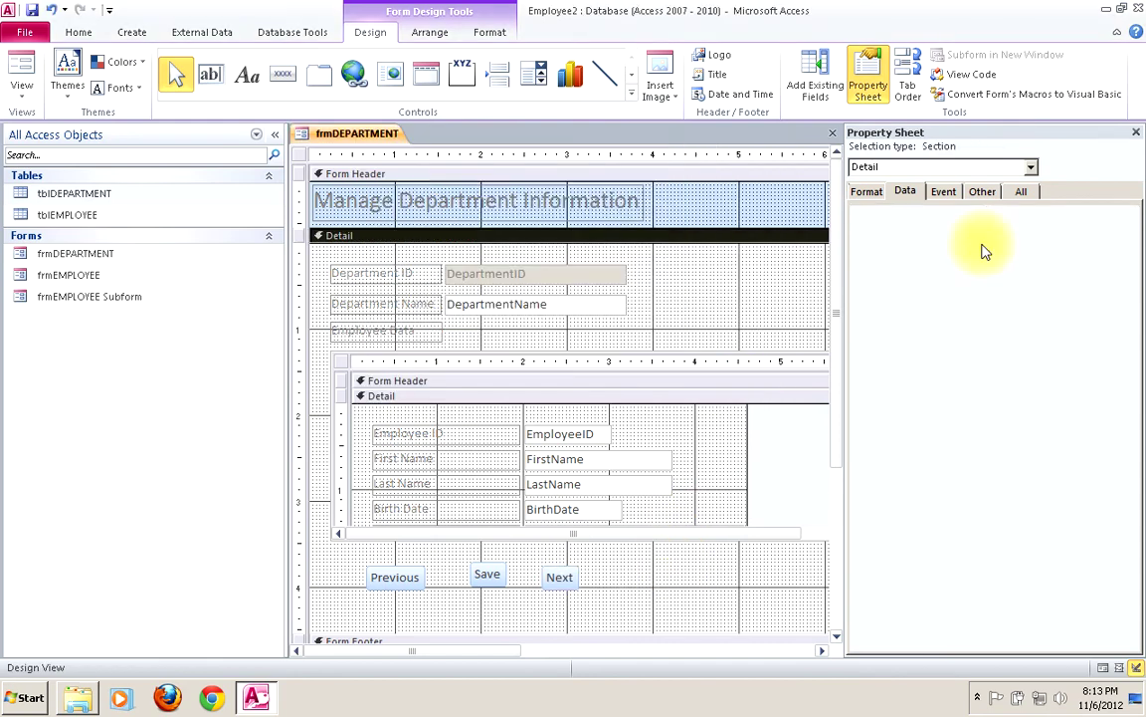
Step: Group Previous, Save and Next into a Tabular row, shift it left under the subform, and save
{"action": "left_click", "coordinate": [1136, 133]}
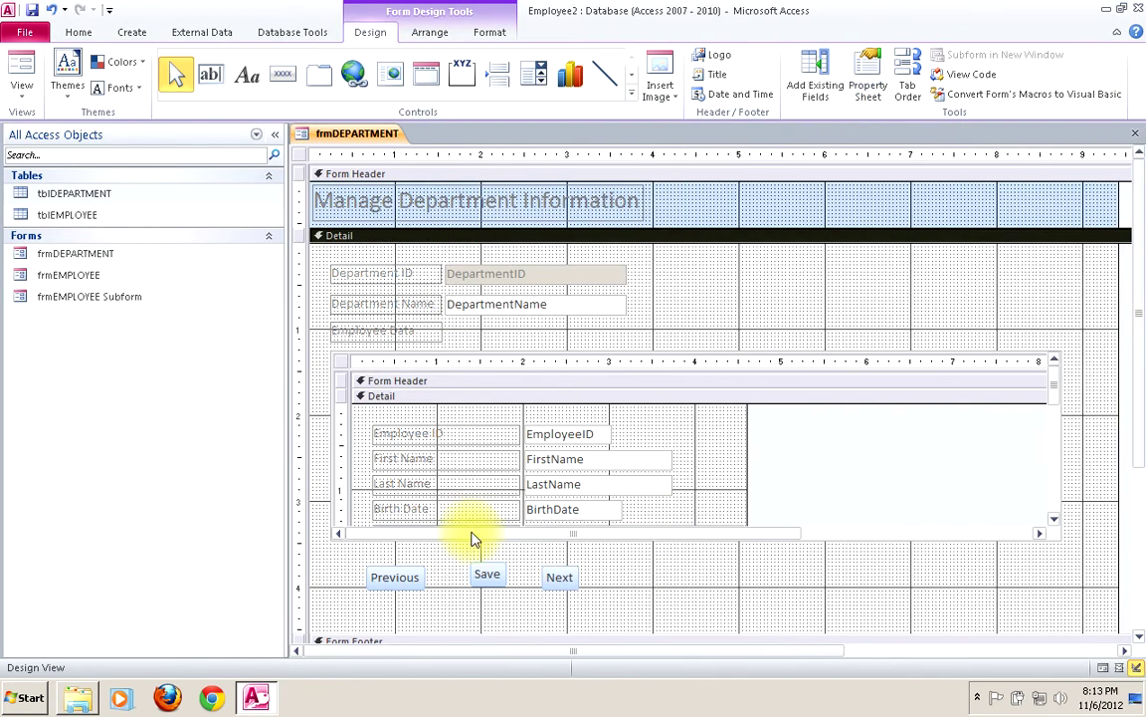
{"action": "left_click_drag", "start_coordinate": [350, 559], "coordinate": [597, 604]}
{"action": "left_click", "coordinate": [429, 32]}
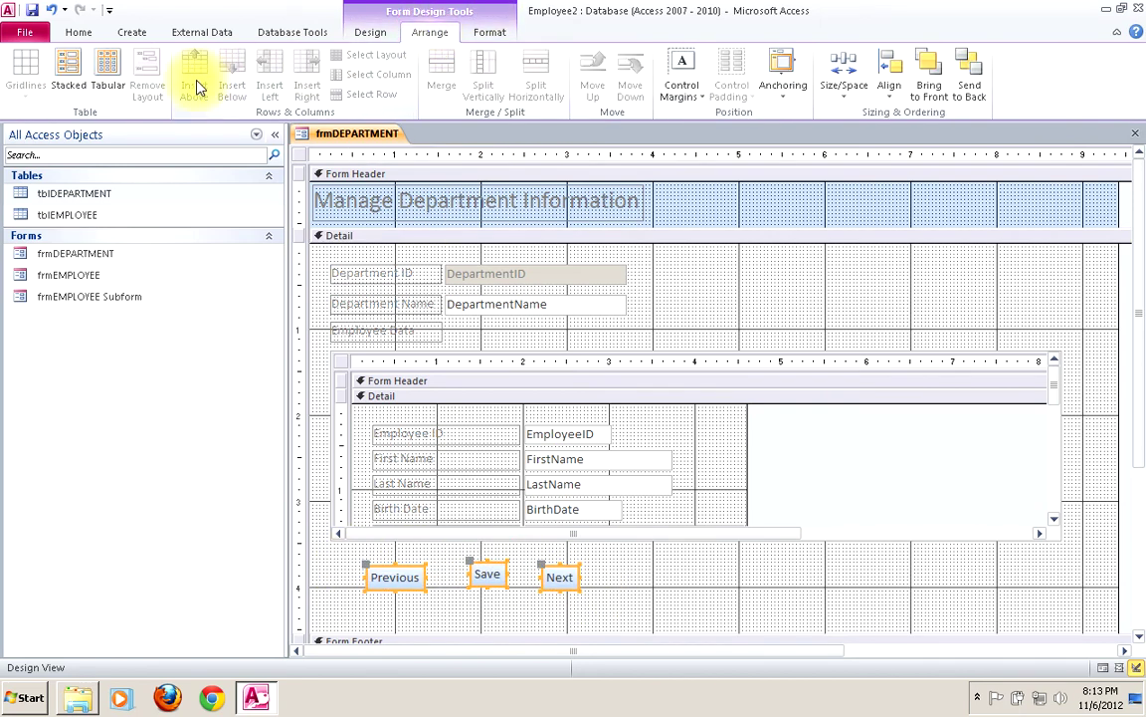
{"action": "left_click", "coordinate": [108, 71]}
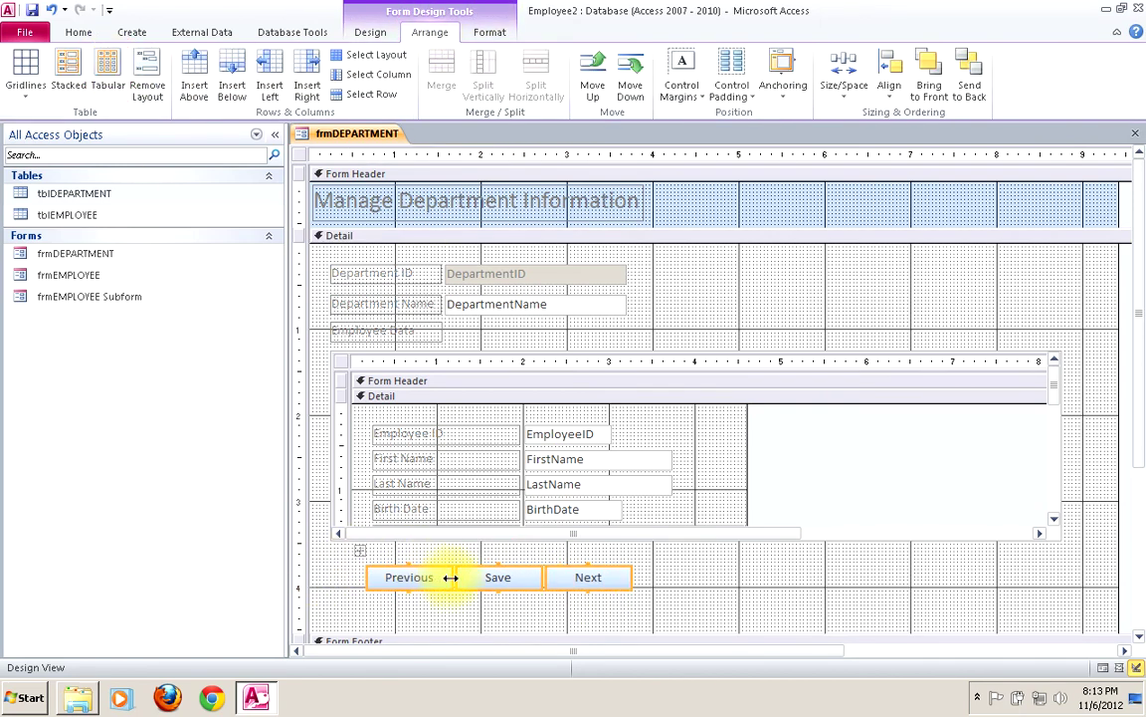
{"action": "left_click_drag", "start_coordinate": [485, 580], "coordinate": [453, 574]}
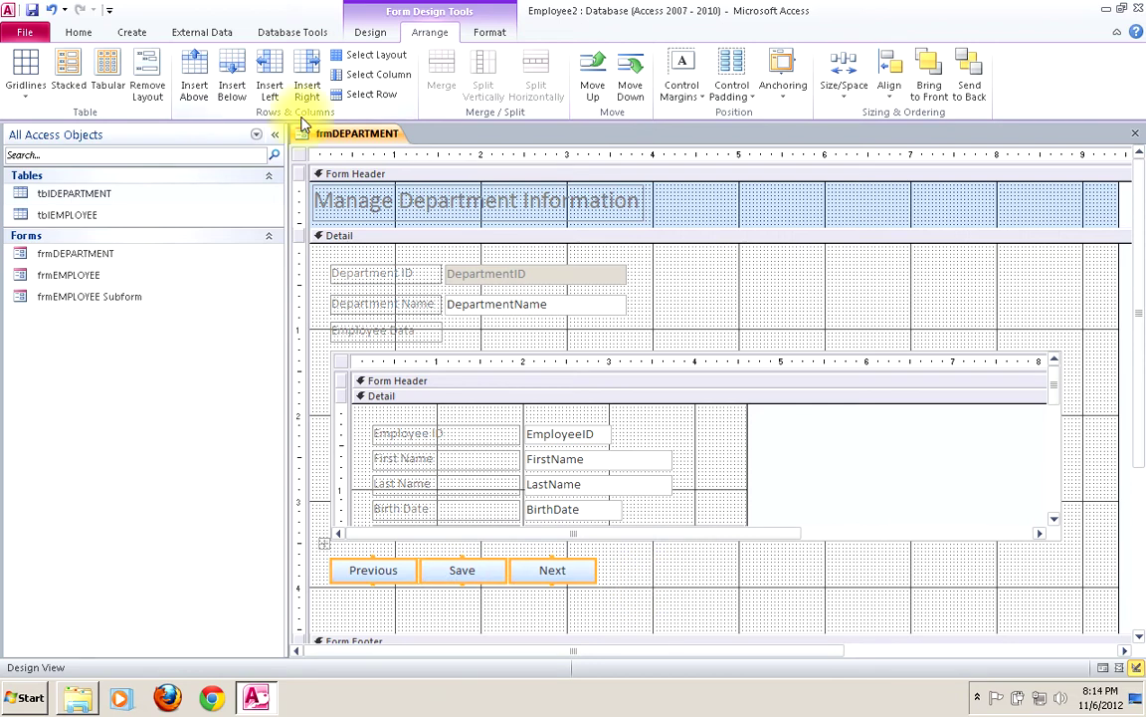
{"action": "left_click", "coordinate": [33, 14]}
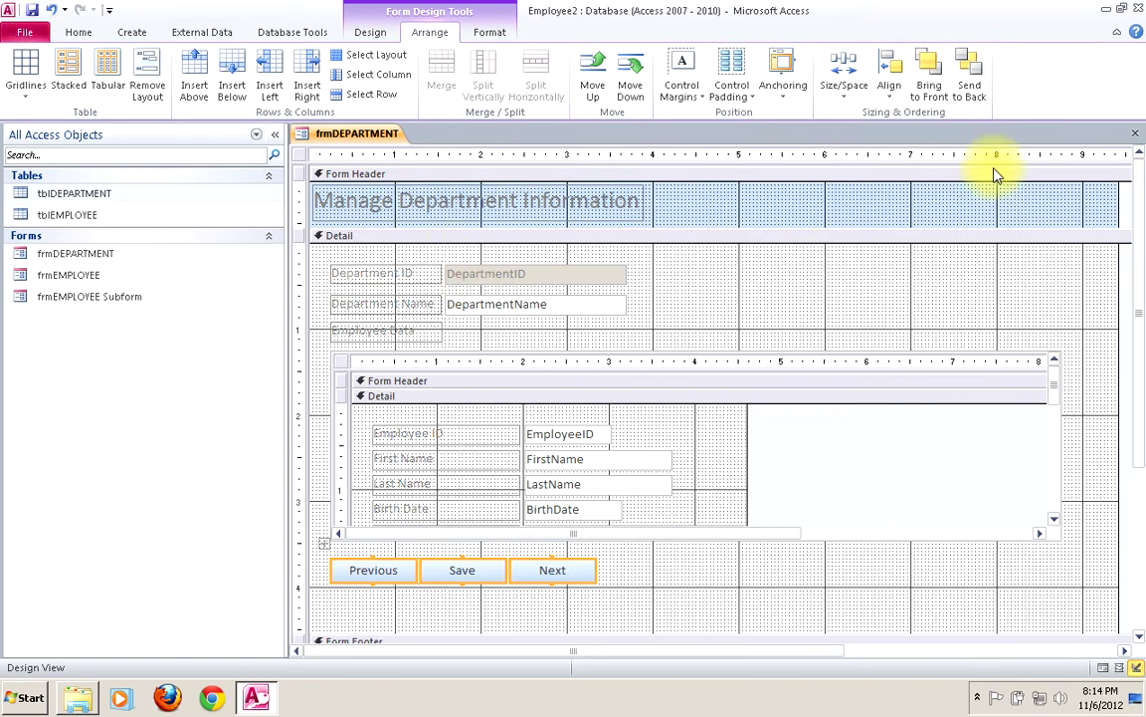
{"action": "left_click", "coordinate": [365, 34]}
Step: Auto-order the Detail tab order to DepartmentID, DepartmentName, the subform, then Command11–13
{"action": "left_click", "coordinate": [908, 75]}
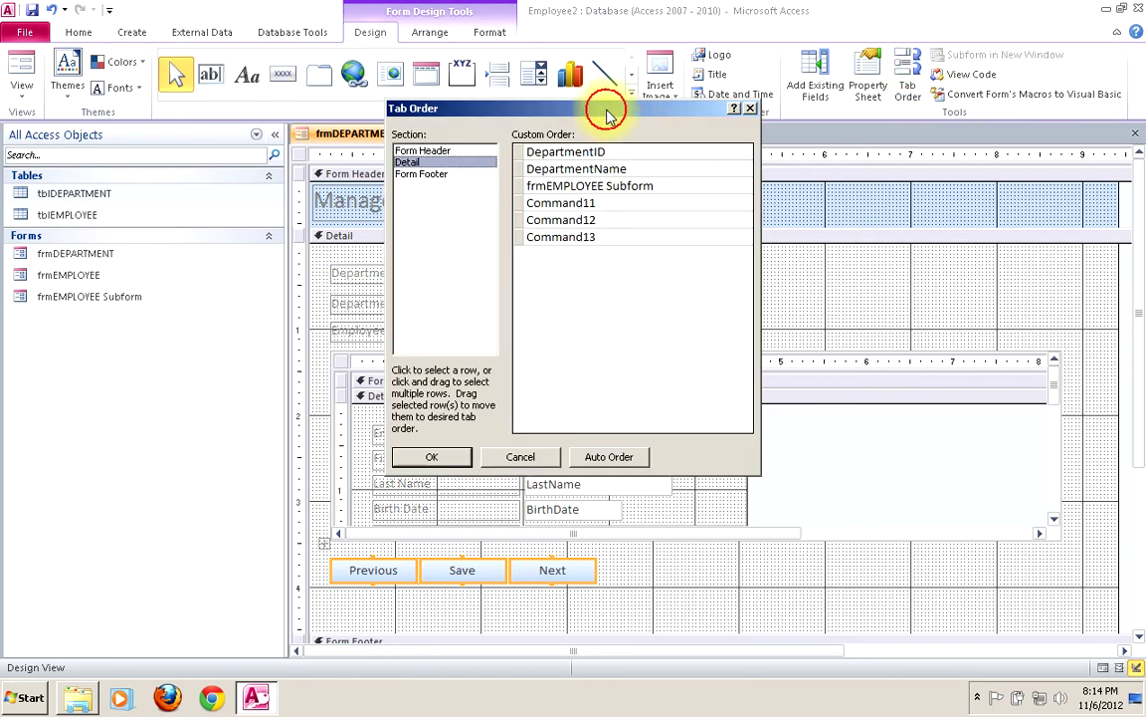
{"action": "left_click_drag", "start_coordinate": [610, 108], "coordinate": [914, 31]}
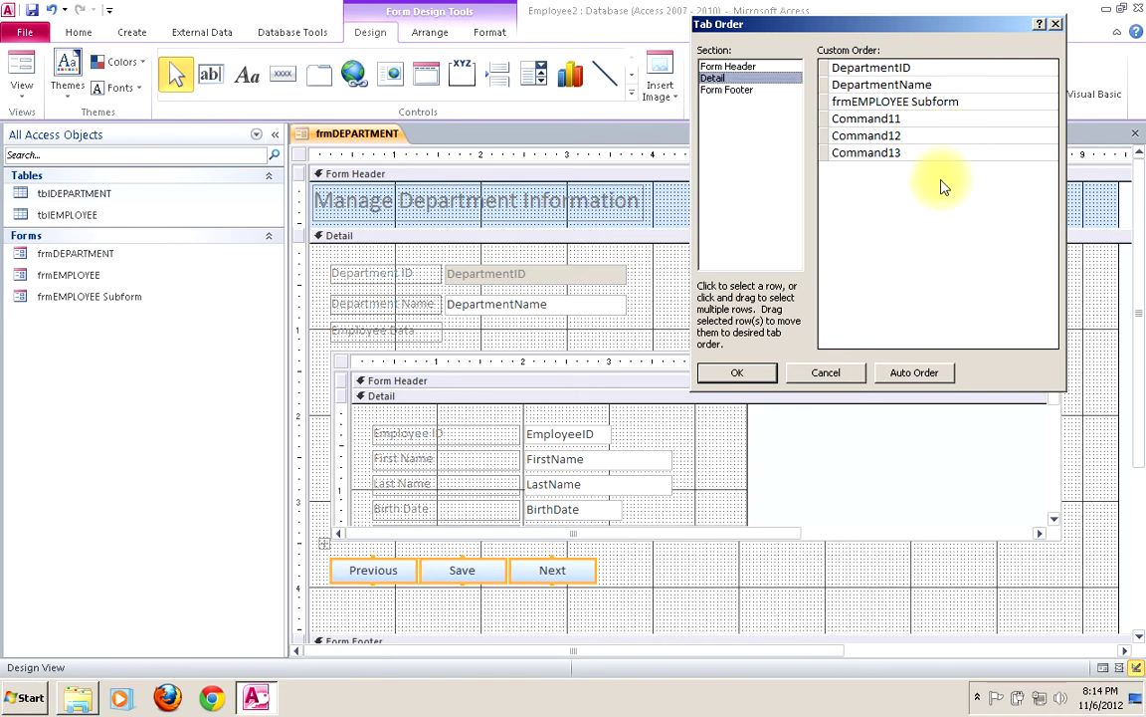
{"action": "left_click", "coordinate": [910, 374]}
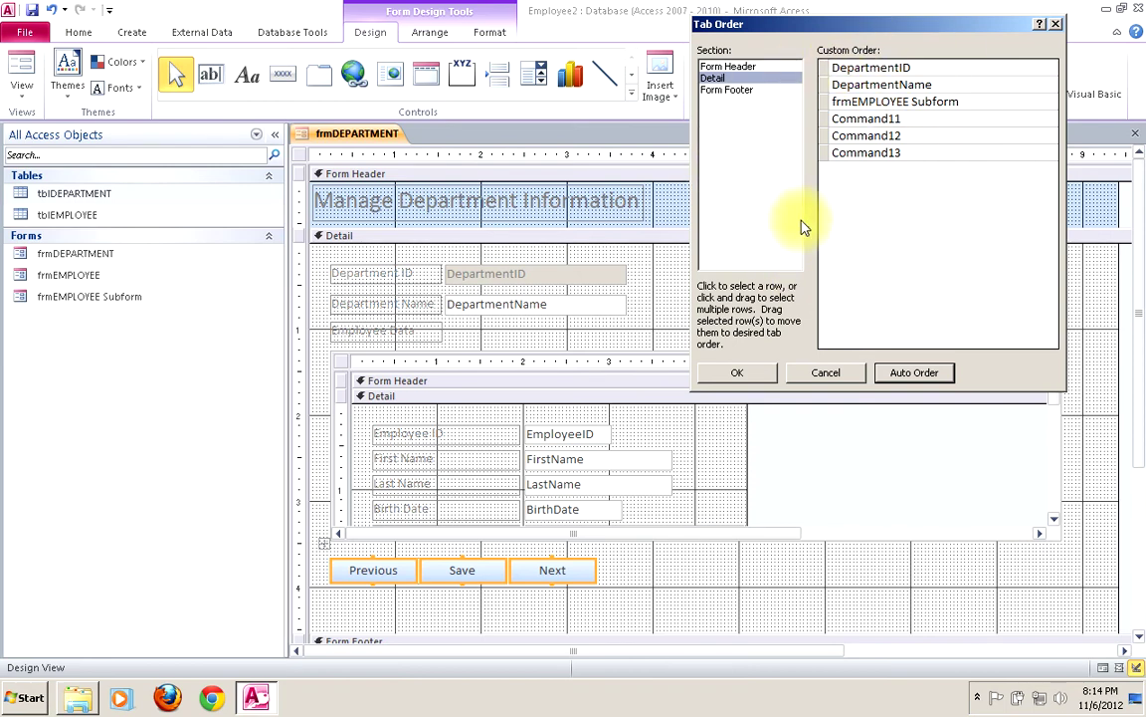
{"action": "left_click", "coordinate": [733, 372]}
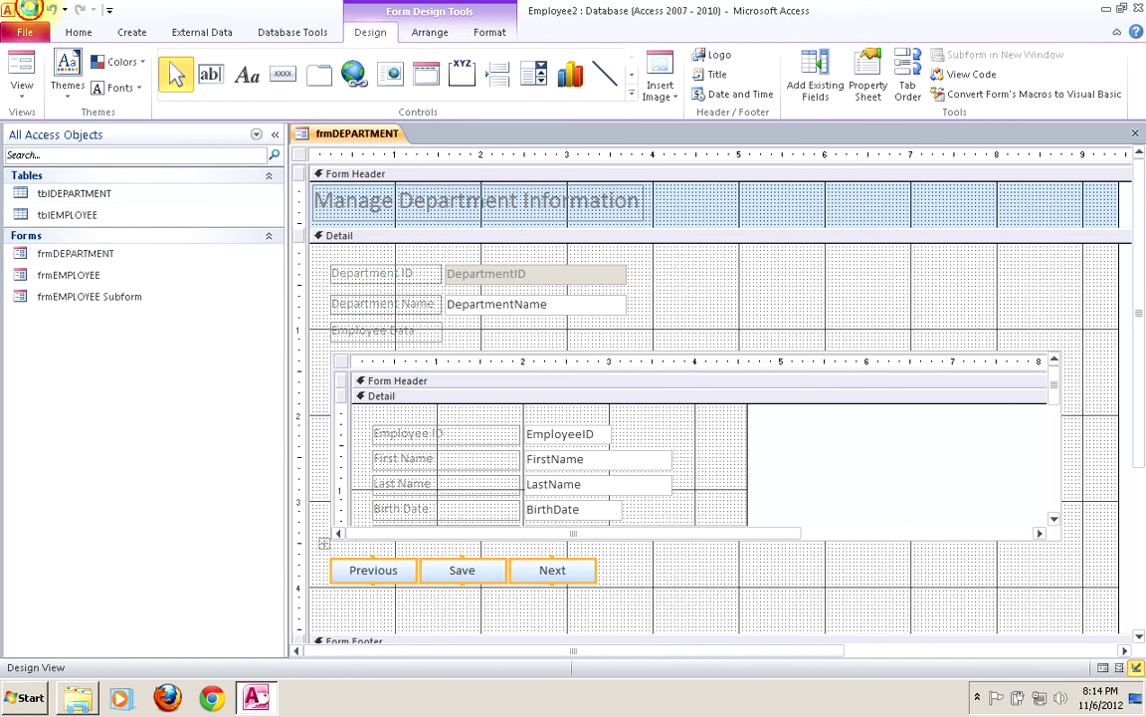
Step: Switch to Form View and tab from Department Name through the first employees' fields
{"action": "left_click", "coordinate": [22, 65]}
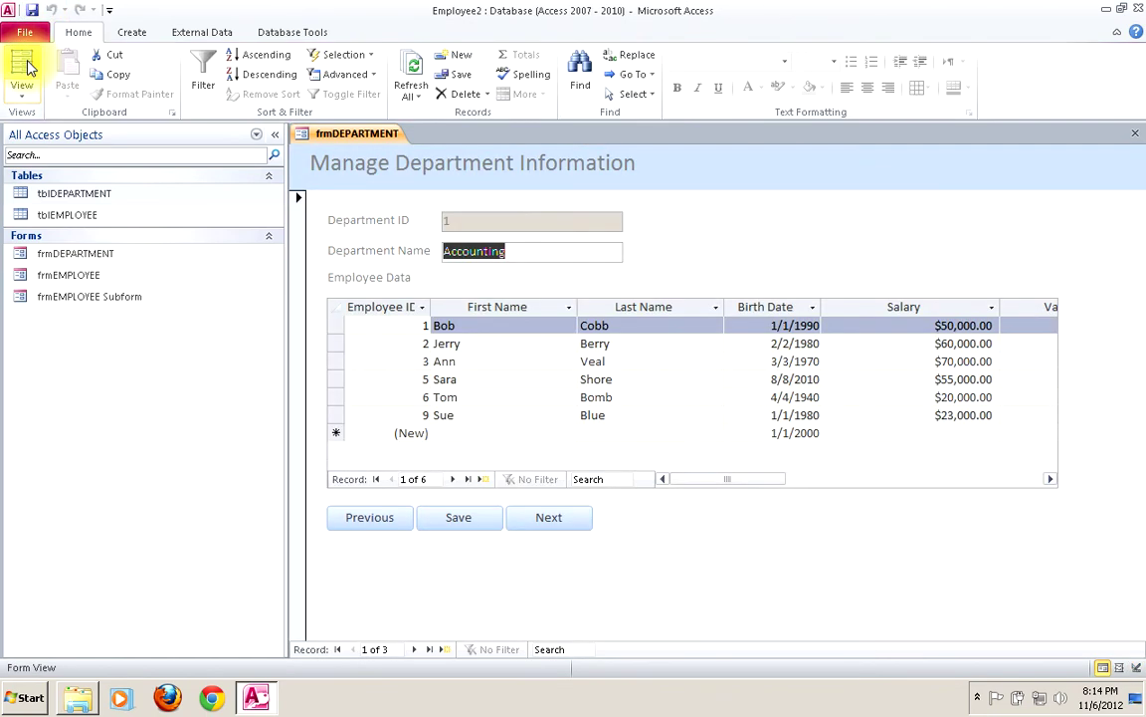
{"action": "key", "text": "Tab"}
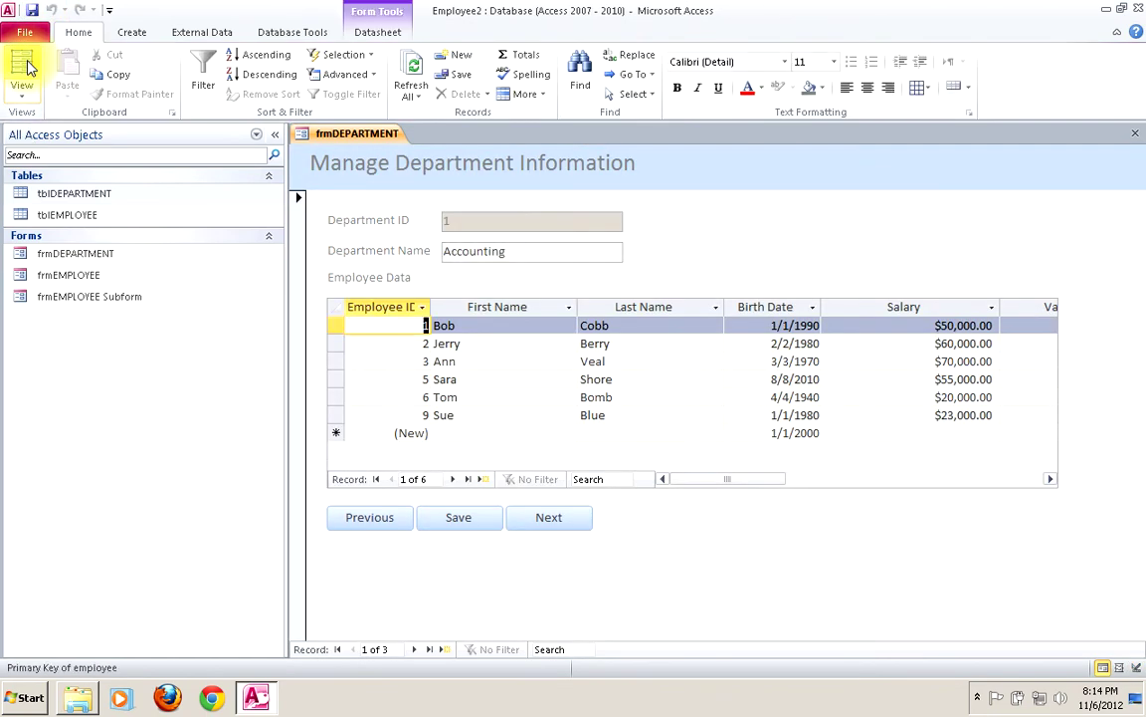
{"action": "key", "text": "Tab"}
{"action": "key", "text": "Tab"}
{"action": "key", "text": "Tab"}
{"action": "key", "text": "Tab"}
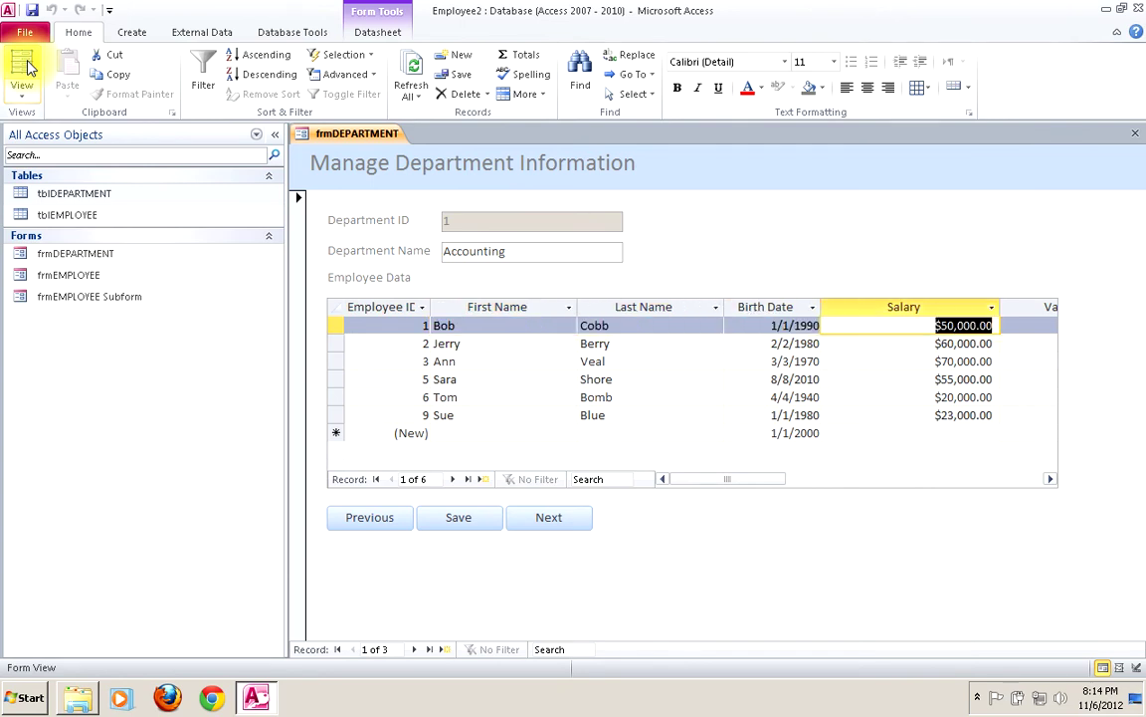
{"action": "key", "text": "Tab"}
{"action": "key", "text": "Tab"}
{"action": "key", "text": "Tab"}
{"action": "key", "text": "Tab"}
{"action": "key", "text": "Tab"}
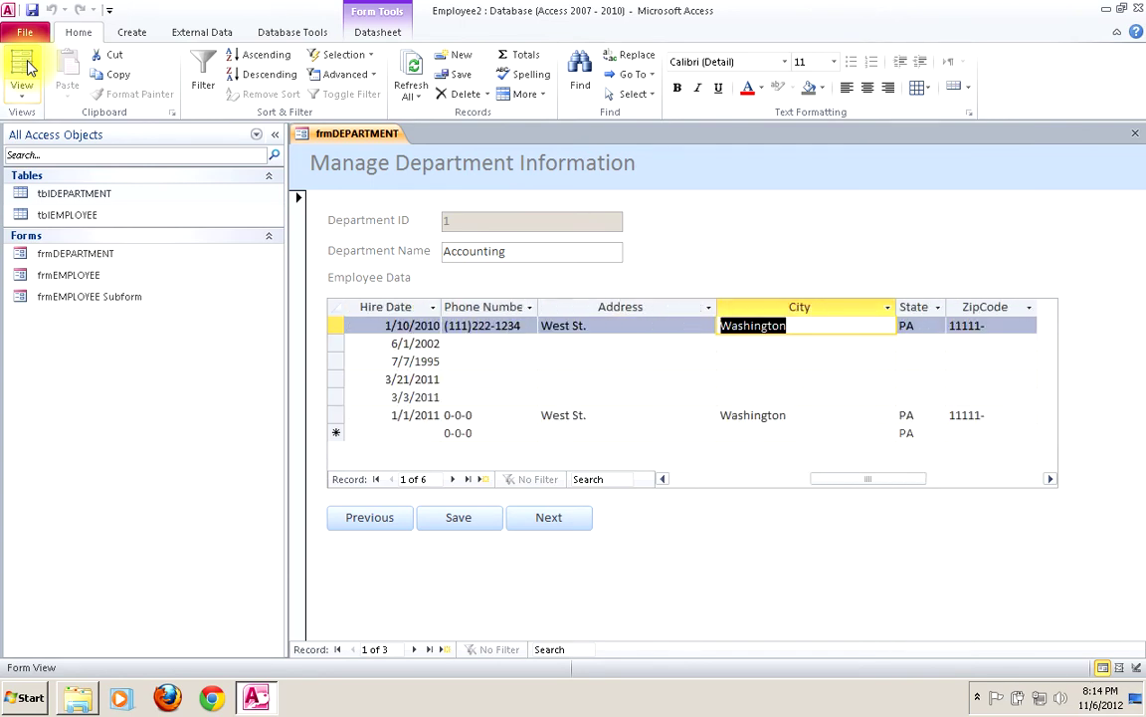
{"action": "key", "text": "Tab"}
{"action": "key", "text": "Tab"}
{"action": "key", "text": "Tab"}
{"action": "key", "text": "Tab"}
{"action": "key", "text": "Tab"}
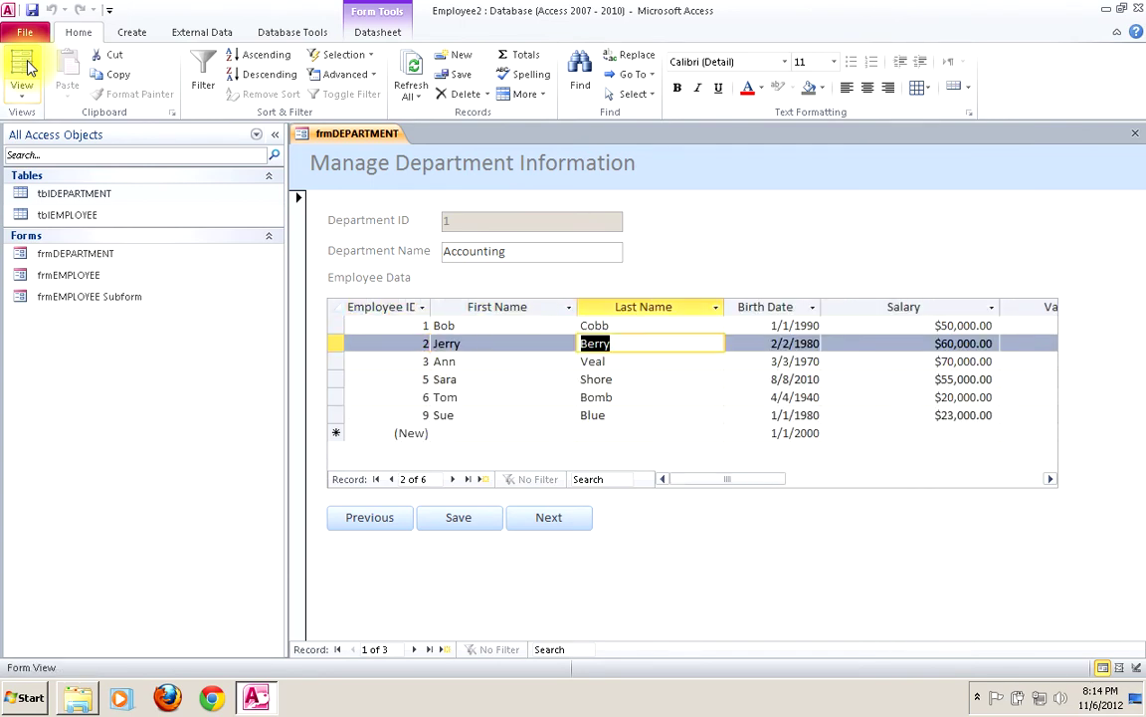
{"action": "key", "text": "Tab"}
{"action": "key", "text": "Tab"}
{"action": "key", "text": "Tab"}
{"action": "key", "text": "Tab"}
{"action": "key", "text": "Tab"}
{"action": "key", "text": "Tab"}
{"action": "key", "text": "Tab"}
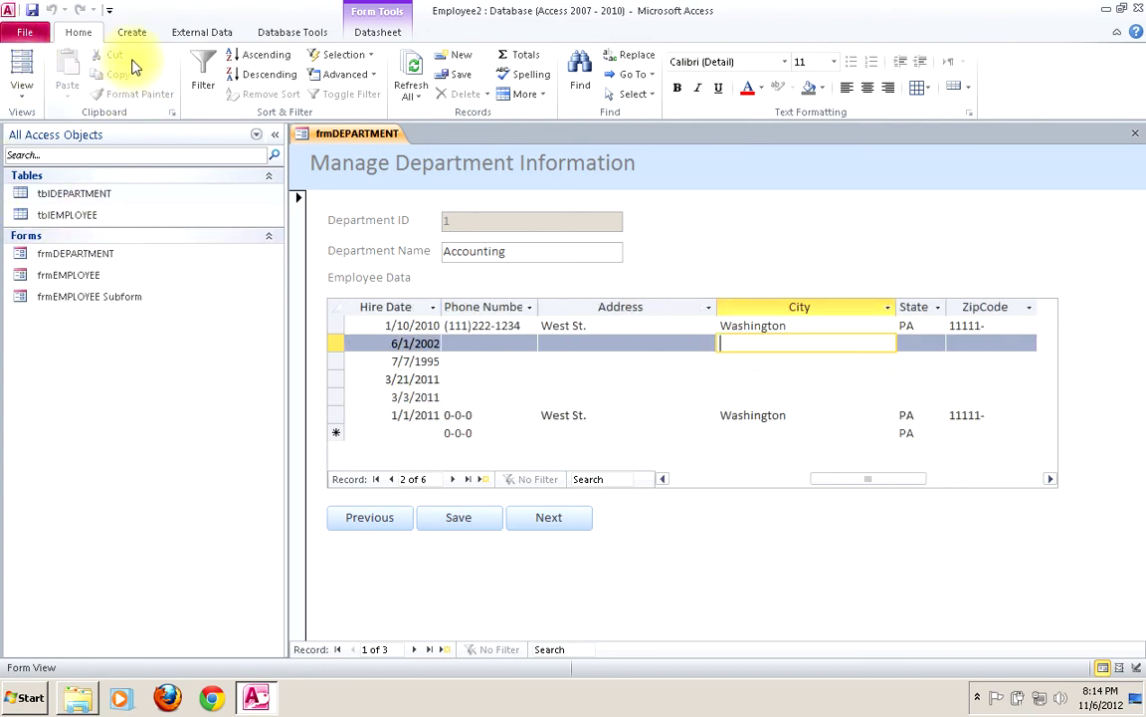
Step: Move to Human Resources, tab through its employee list, then advance to Research
{"action": "left_click", "coordinate": [555, 520]}
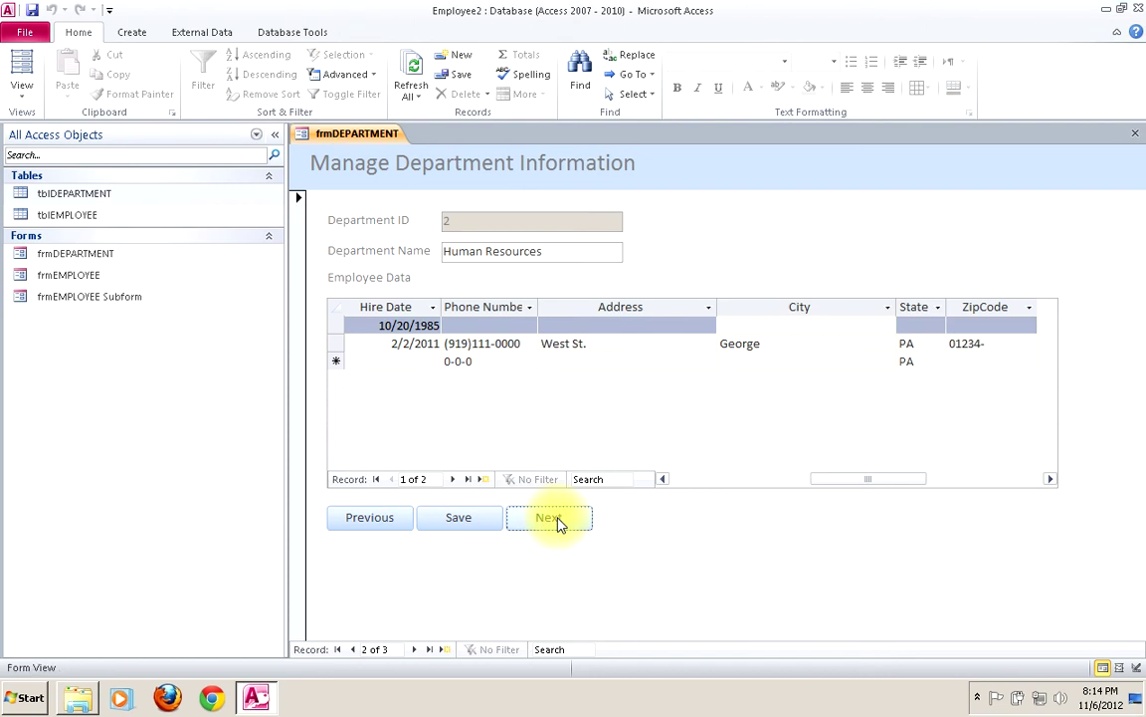
{"action": "left_click", "coordinate": [564, 252]}
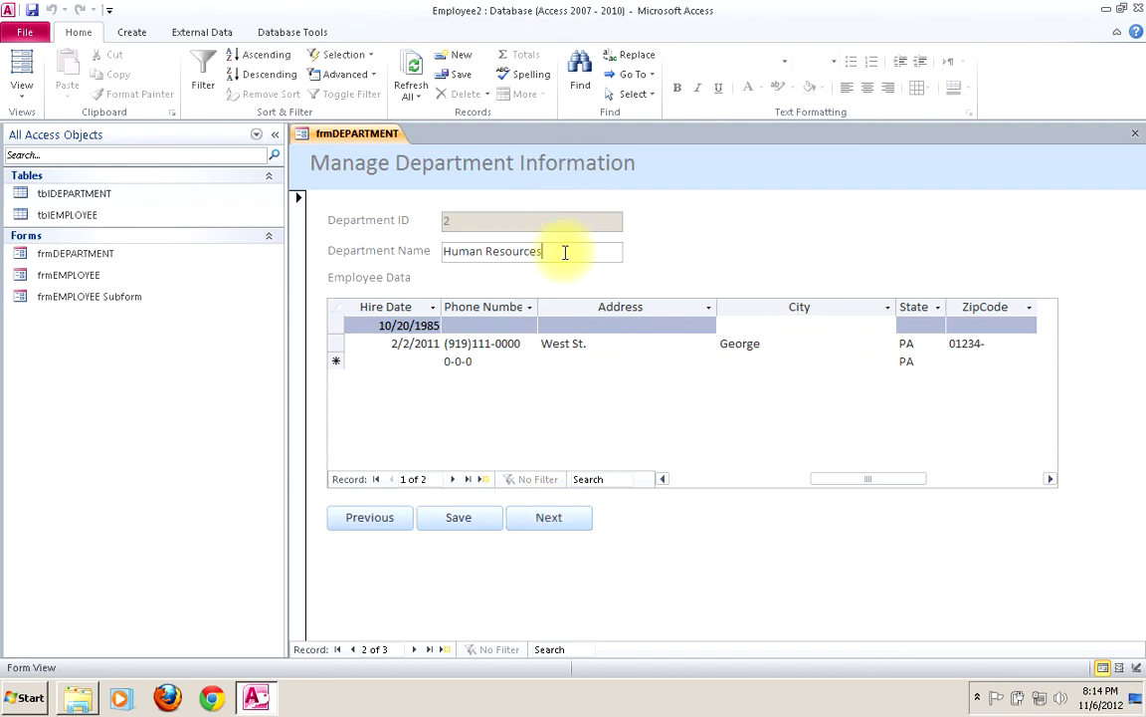
{"action": "key", "text": "Tab"}
{"action": "key", "text": "Tab"}
{"action": "key", "text": "Tab"}
{"action": "key", "text": "Tab"}
{"action": "key", "text": "Tab"}
{"action": "key", "text": "Tab"}
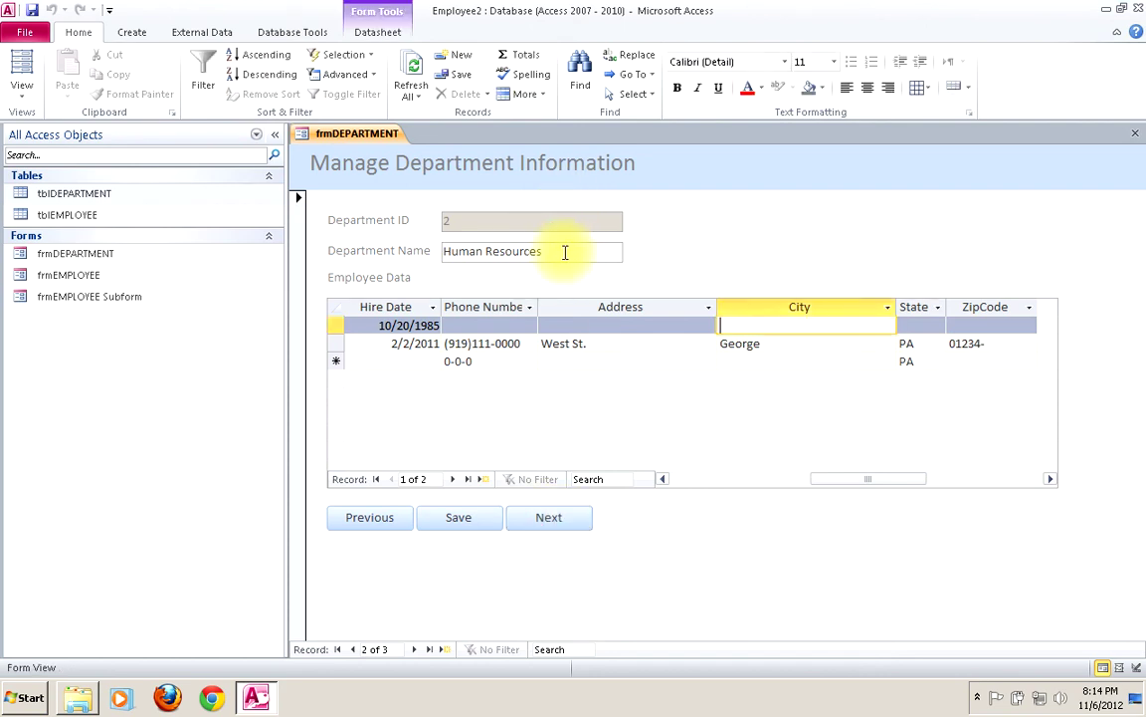
{"action": "key", "text": "Tab"}
{"action": "key", "text": "Tab"}
{"action": "key", "text": "Tab"}
{"action": "key", "text": "Tab"}
{"action": "key", "text": "Tab"}
{"action": "key", "text": "Tab"}
{"action": "key", "text": "Tab"}
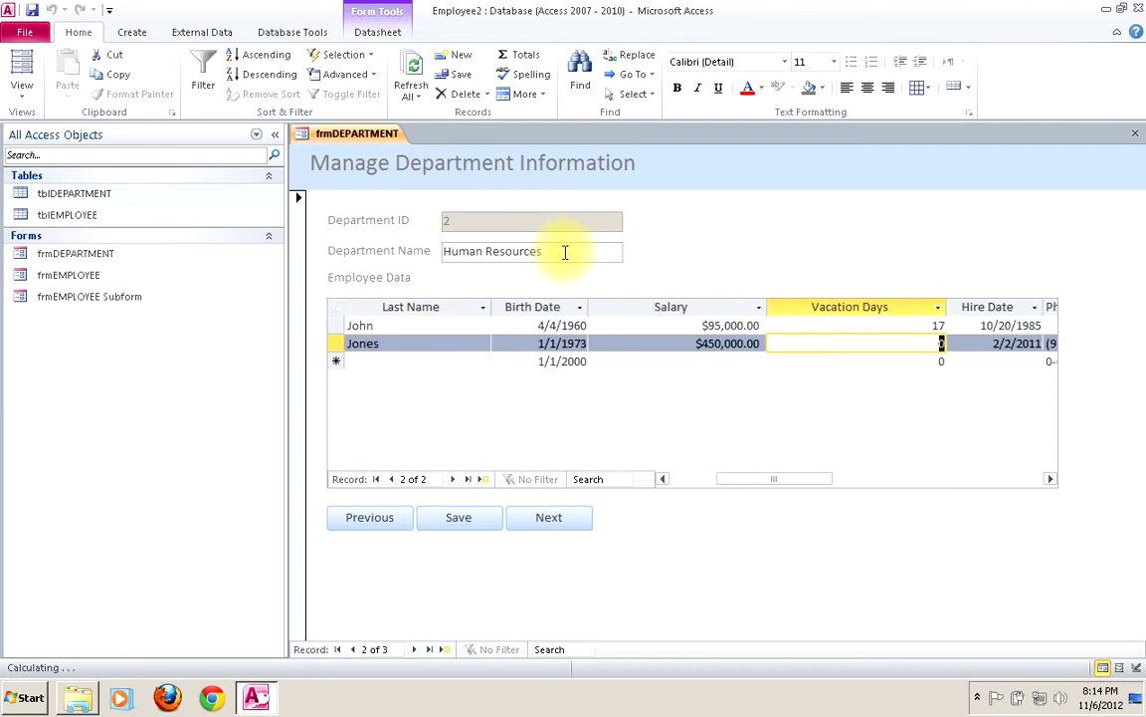
{"action": "key", "text": "Tab"}
{"action": "key", "text": "Tab"}
{"action": "key", "text": "Tab"}
{"action": "key", "text": "Tab"}
{"action": "key", "text": "Tab"}
{"action": "key", "text": "Tab"}
{"action": "key", "text": "Tab"}
{"action": "key", "text": "Tab"}
{"action": "key", "text": "Tab"}
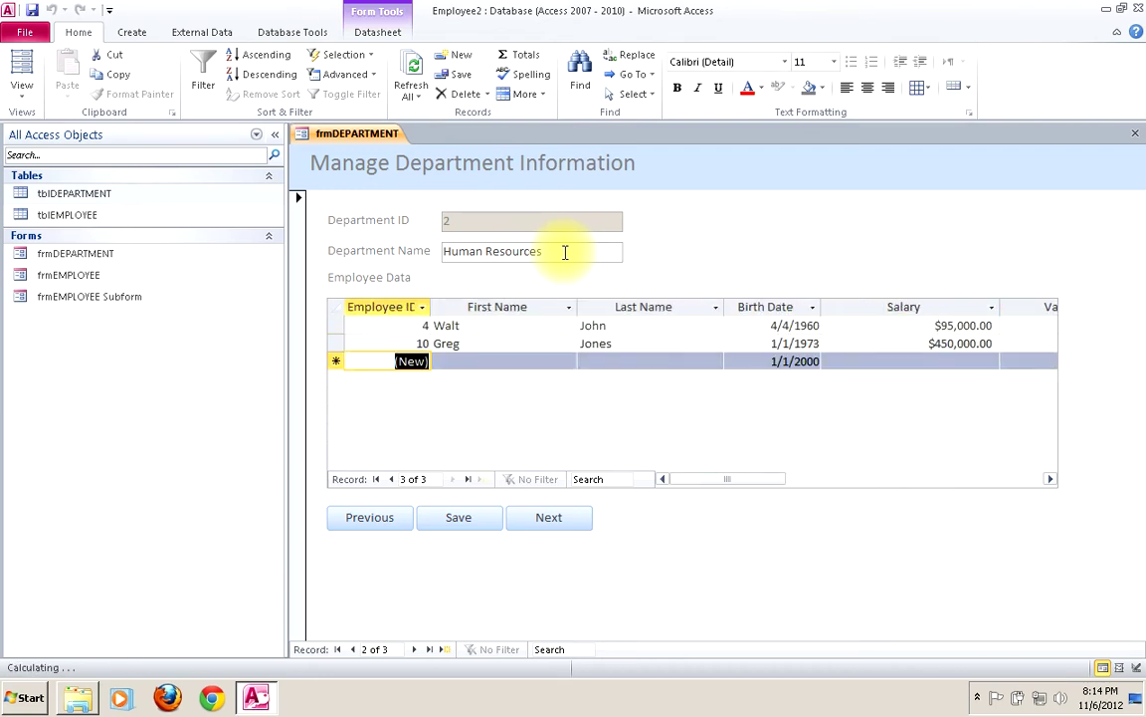
{"action": "key", "text": "Tab"}
{"action": "key", "text": "Tab"}
{"action": "key", "text": "Tab"}
{"action": "key", "text": "Tab"}
{"action": "key", "text": "Tab"}
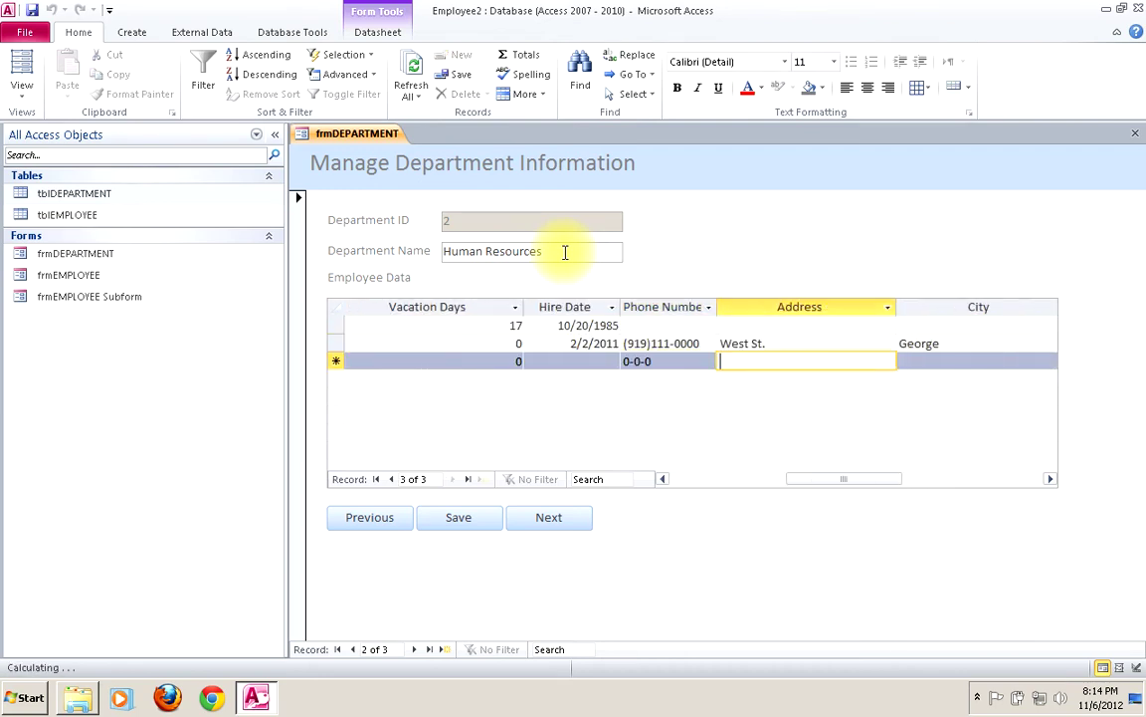
{"action": "key", "text": "ctrl+Tab"}
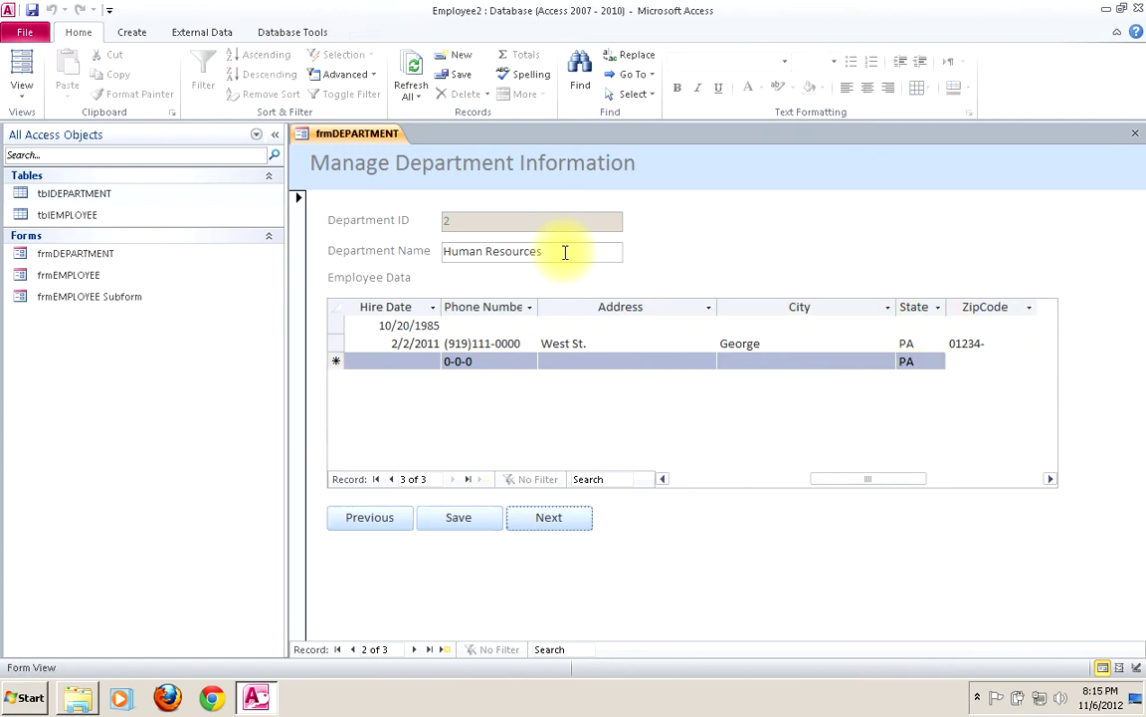
{"action": "key", "text": "Return"}
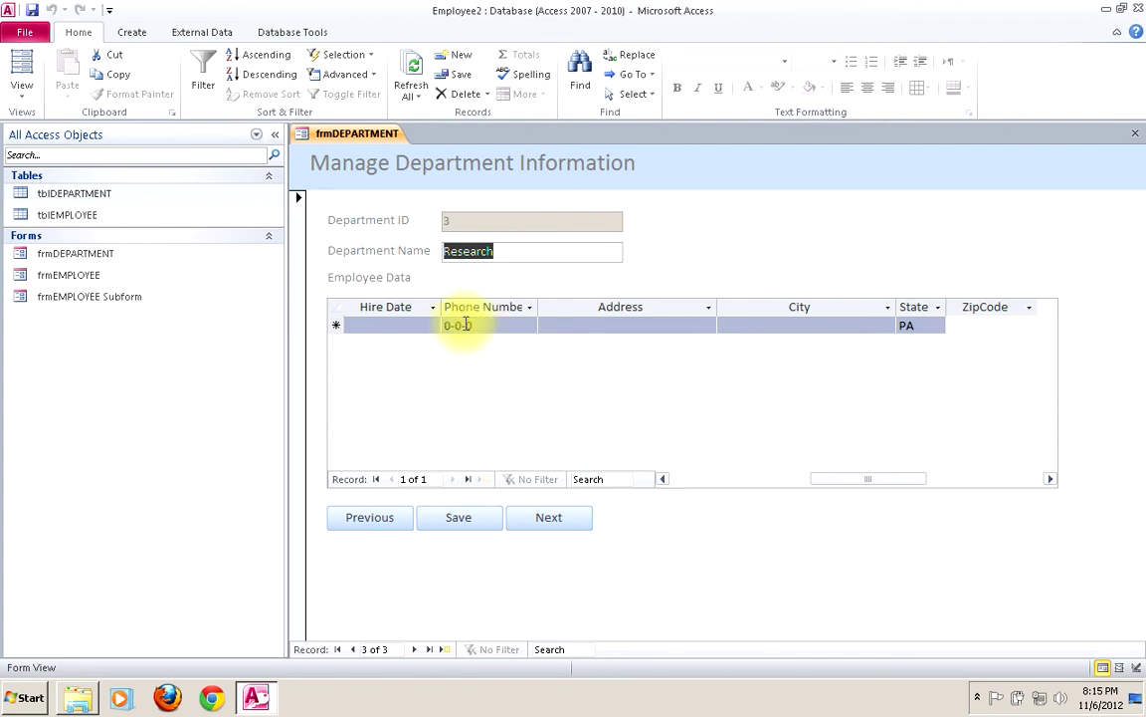
Step: Go back twice to Accounting, then forward twice to the Research department
{"action": "left_click", "coordinate": [365, 524]}
{"action": "left_click", "coordinate": [364, 524]}
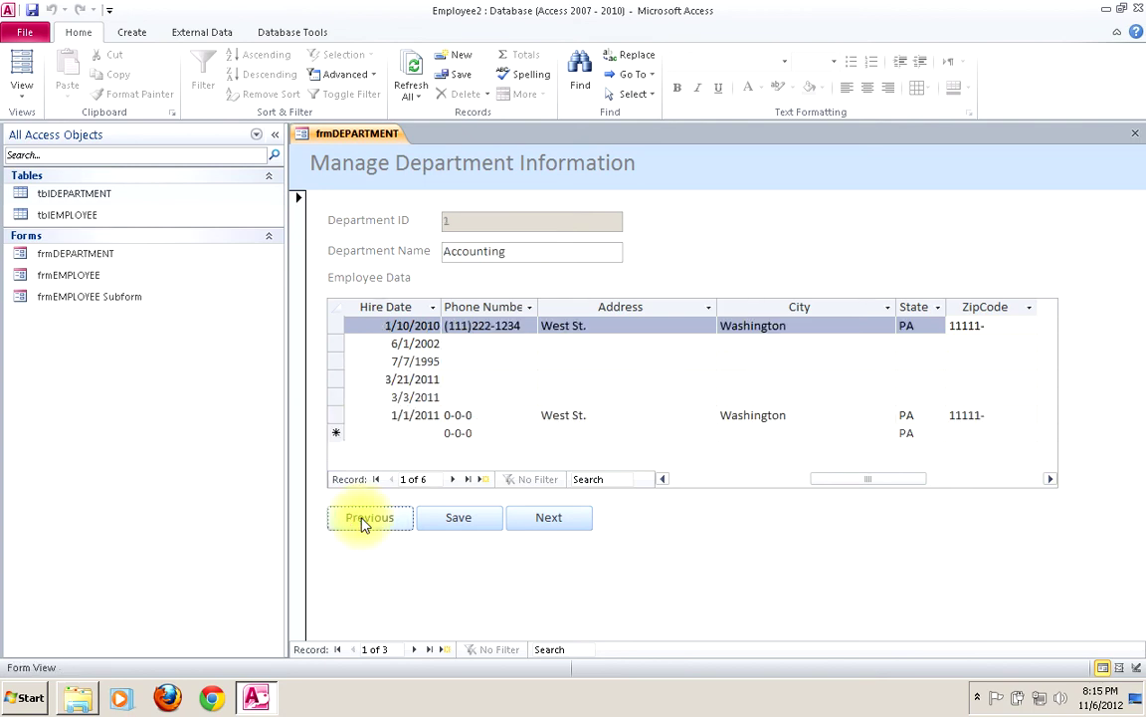
{"action": "left_click", "coordinate": [544, 524]}
{"action": "left_click", "coordinate": [544, 524]}
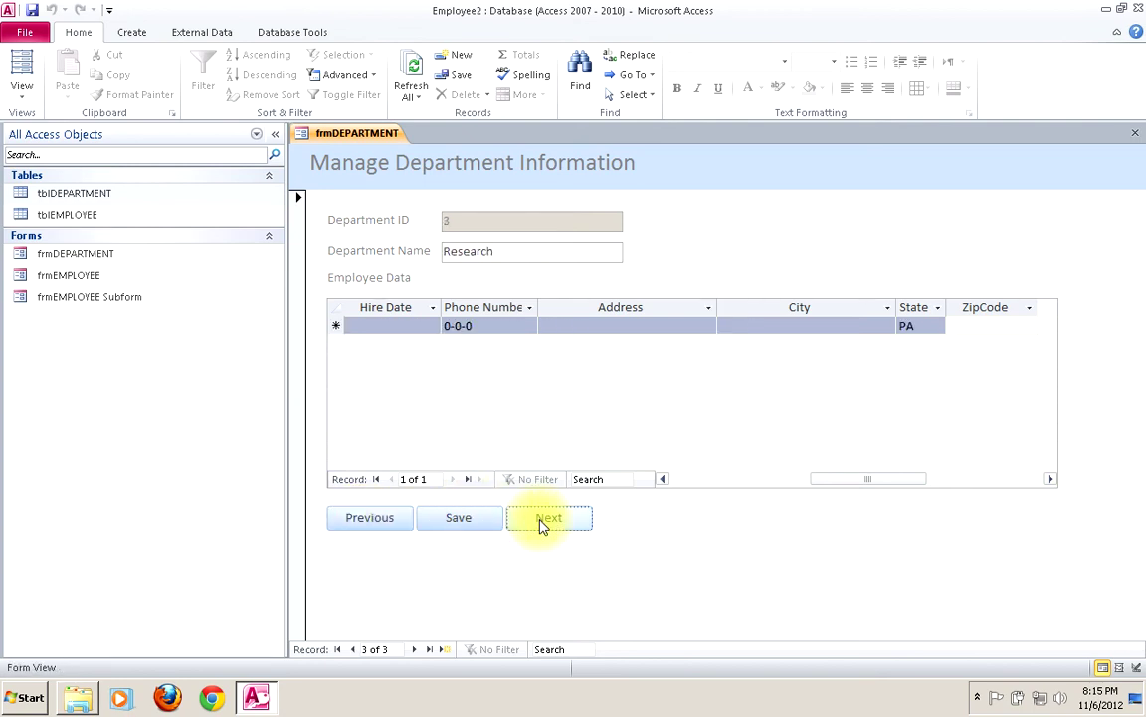
{"action": "left_click", "coordinate": [670, 480]}
{"action": "left_click", "coordinate": [671, 480]}
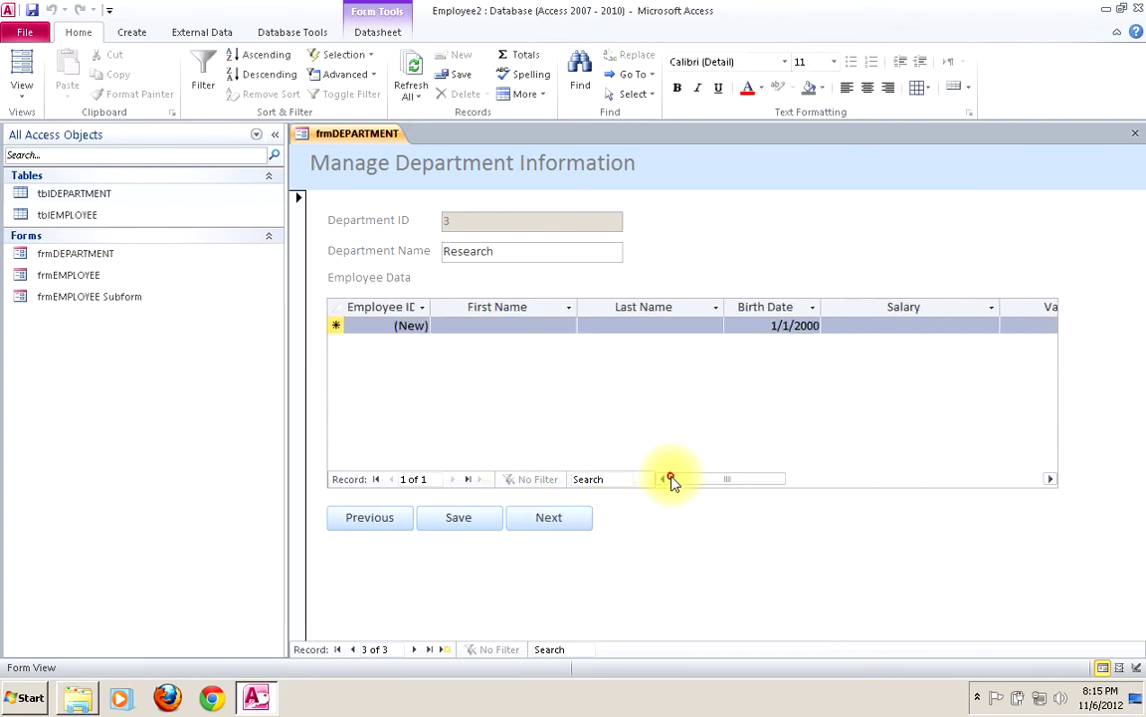
Step: Start a new Research employee with a first name, birth year 1972 and $40,000.00 salary
{"action": "left_click", "coordinate": [454, 328]}
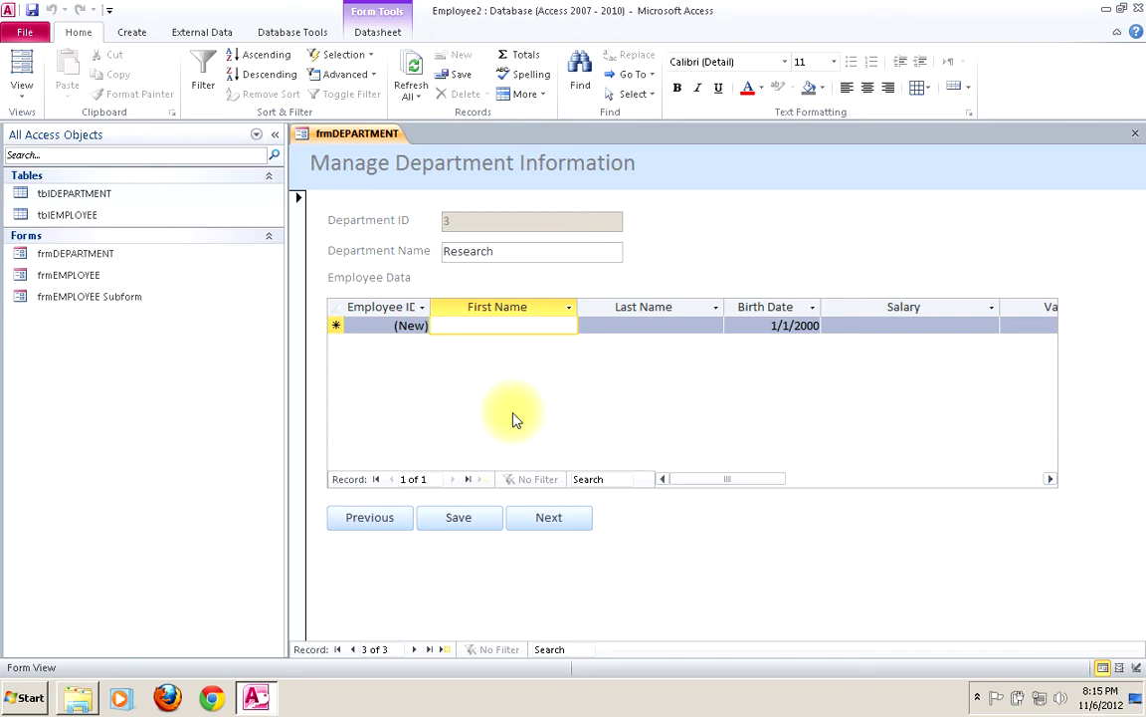
{"action": "type", "text": "Fred"}
{"action": "key", "text": "Tab"}
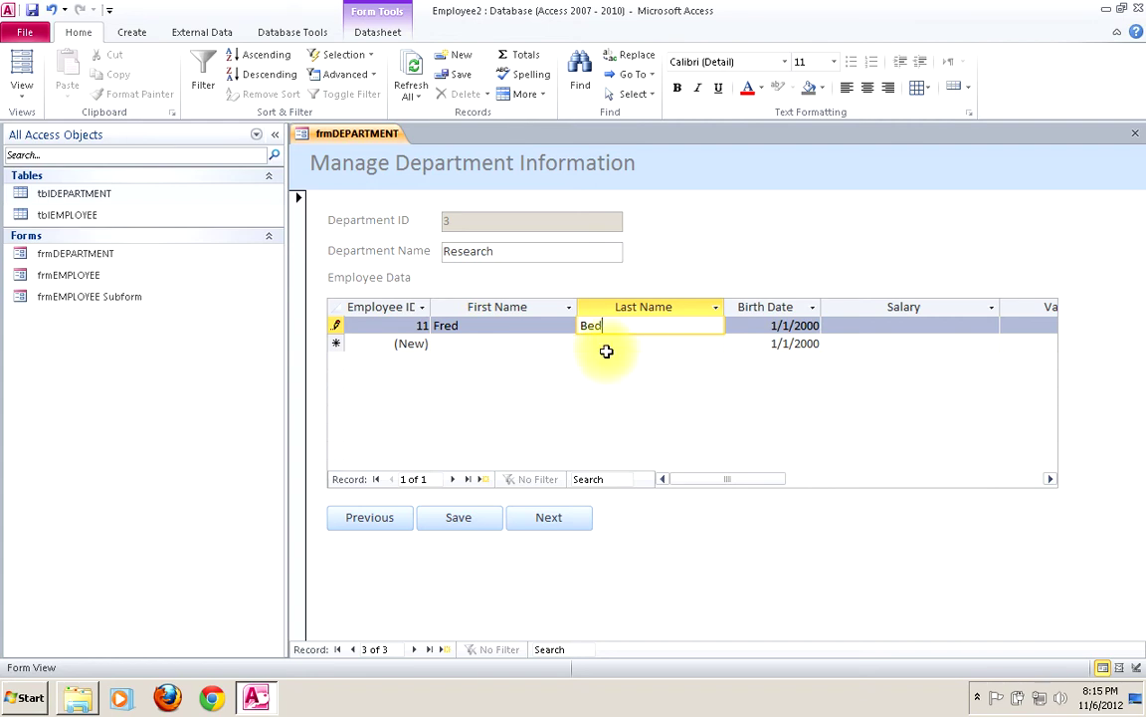
{"action": "left_click", "coordinate": [793, 326]}
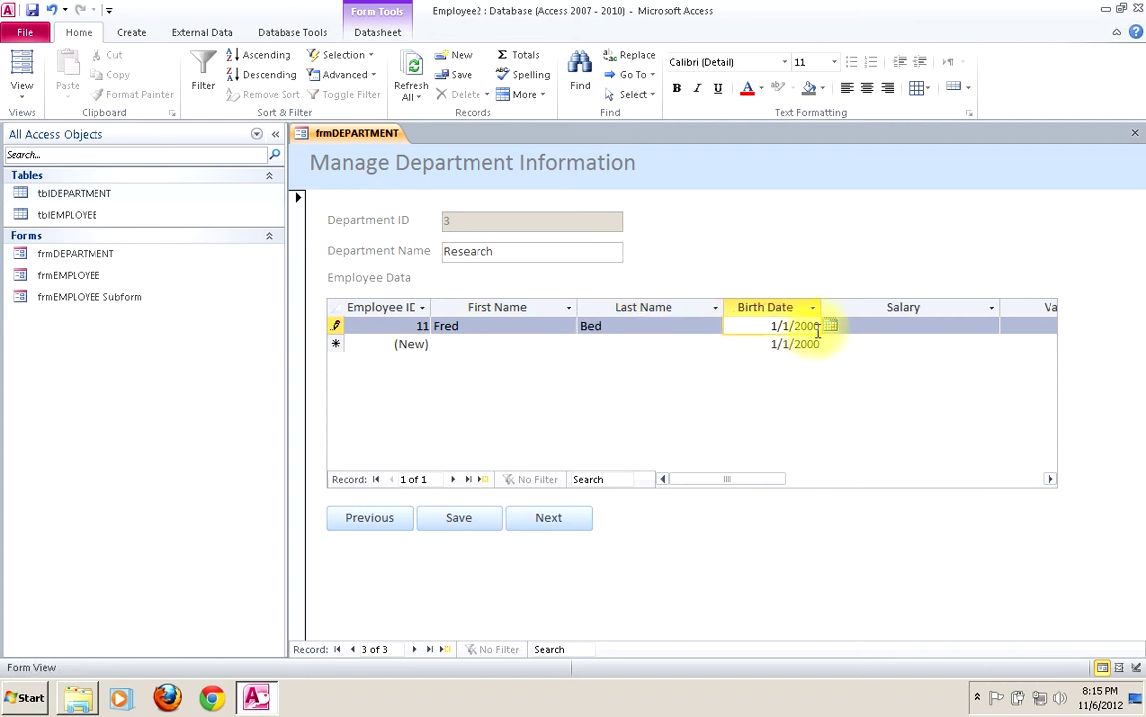
{"action": "key", "text": "BackSpace"}
{"action": "key", "text": "BackSpace"}
{"action": "key", "text": "BackSpace"}
{"action": "key", "text": "BackSpace"}
{"action": "type", "text": "1972"}
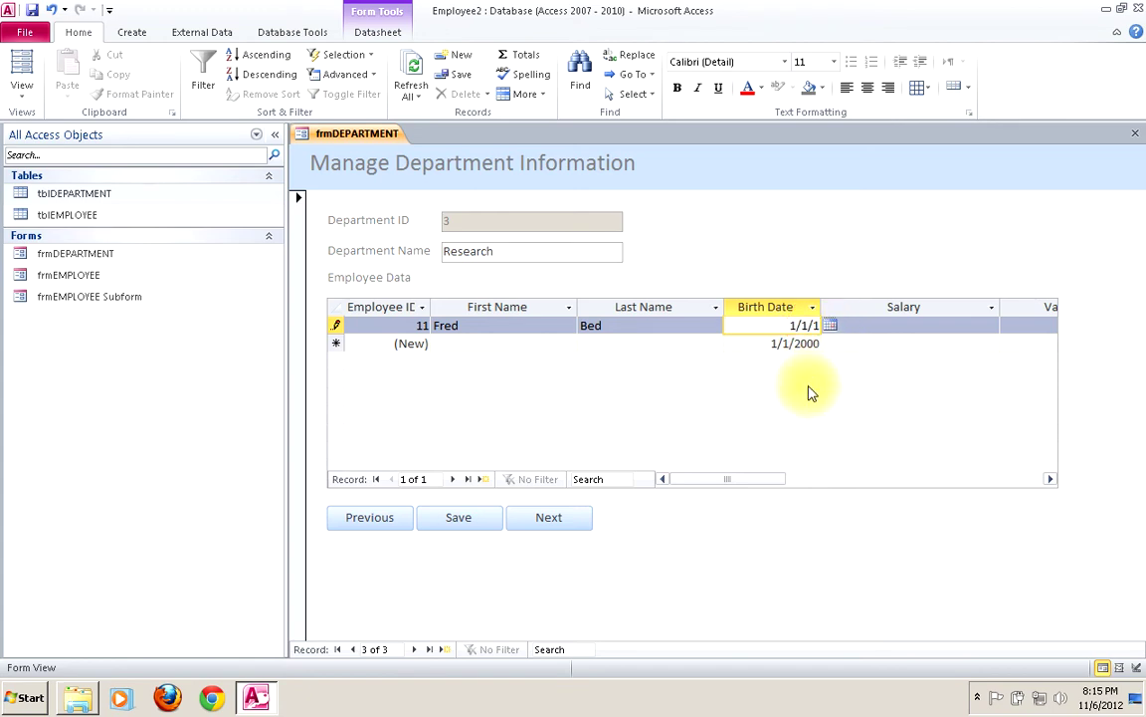
{"action": "left_click", "coordinate": [865, 325]}
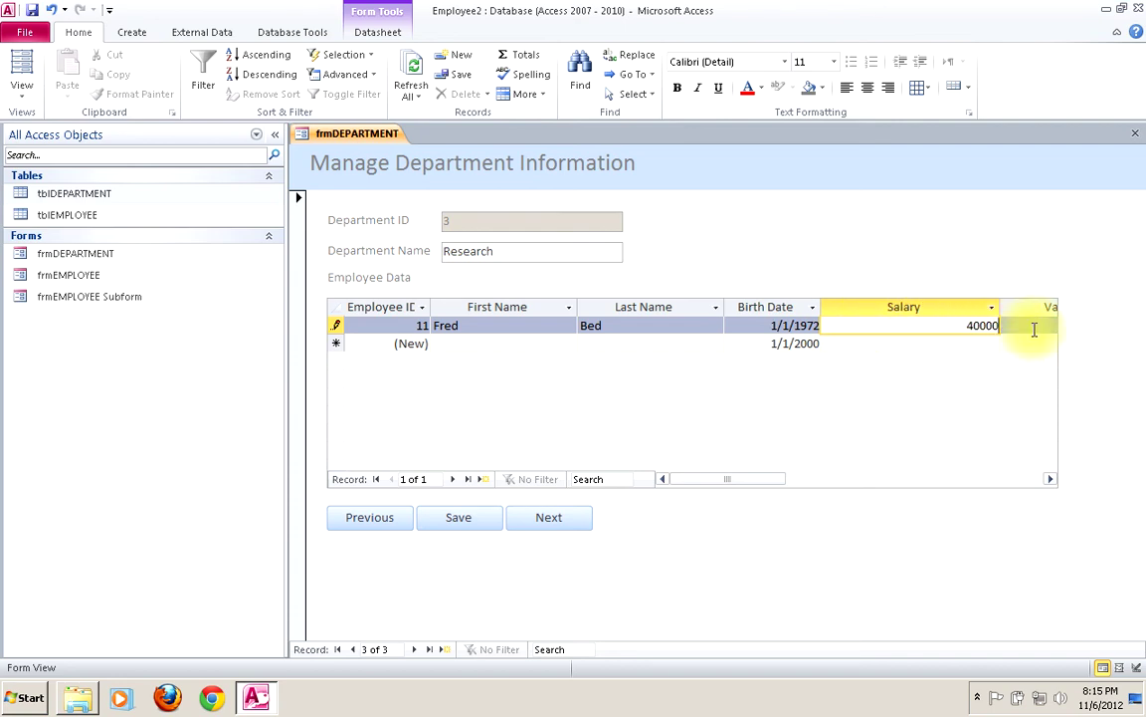
{"action": "key", "text": "Tab"}
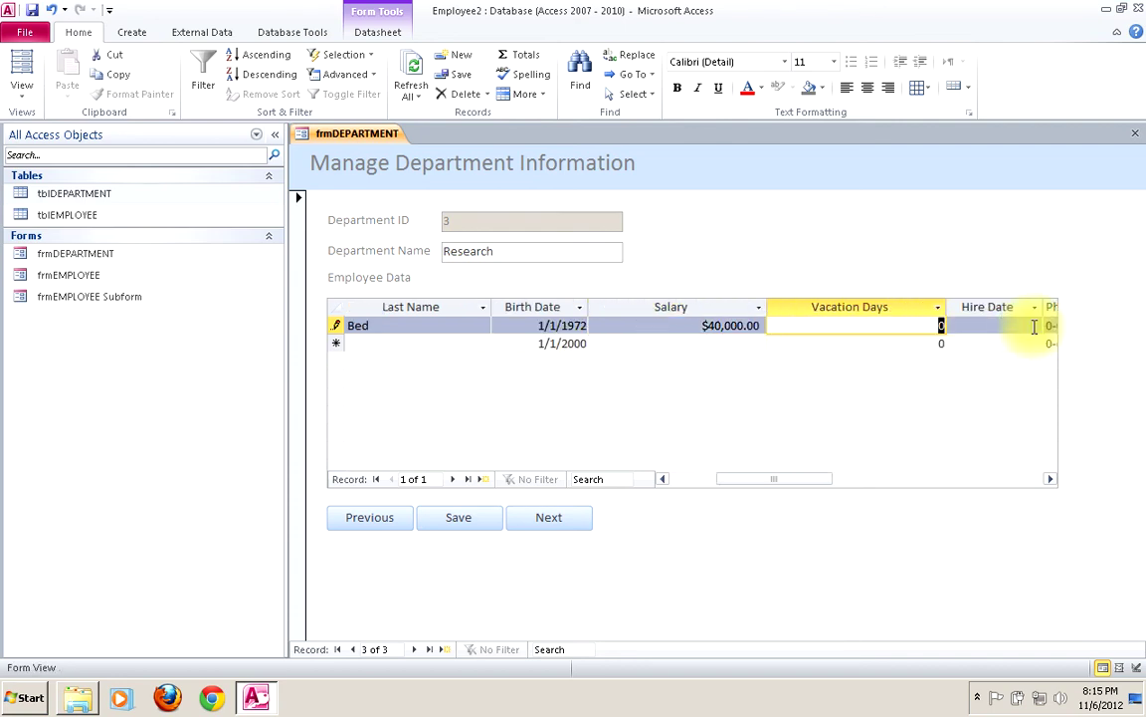
Step: Enter hire date 1/1/1970 plus phone, address, city and zip code, then try saving the employee
{"action": "left_click", "coordinate": [1013, 326]}
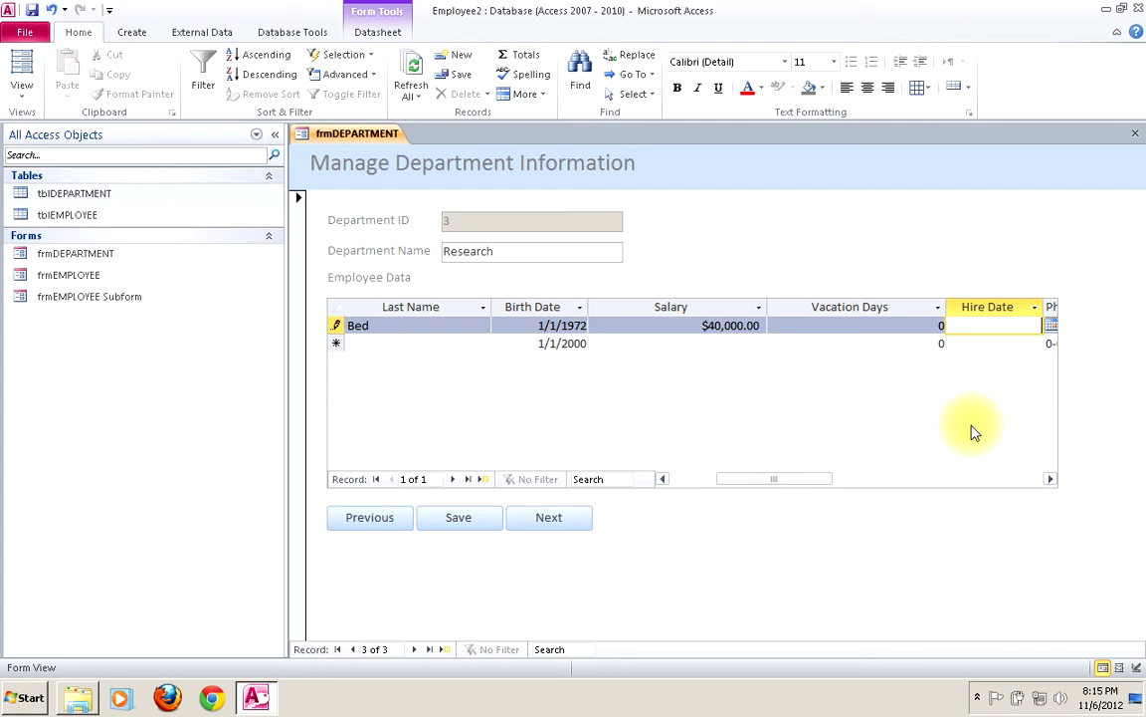
{"action": "type", "text": "1/1/1970"}
{"action": "left_click", "coordinate": [1050, 479]}
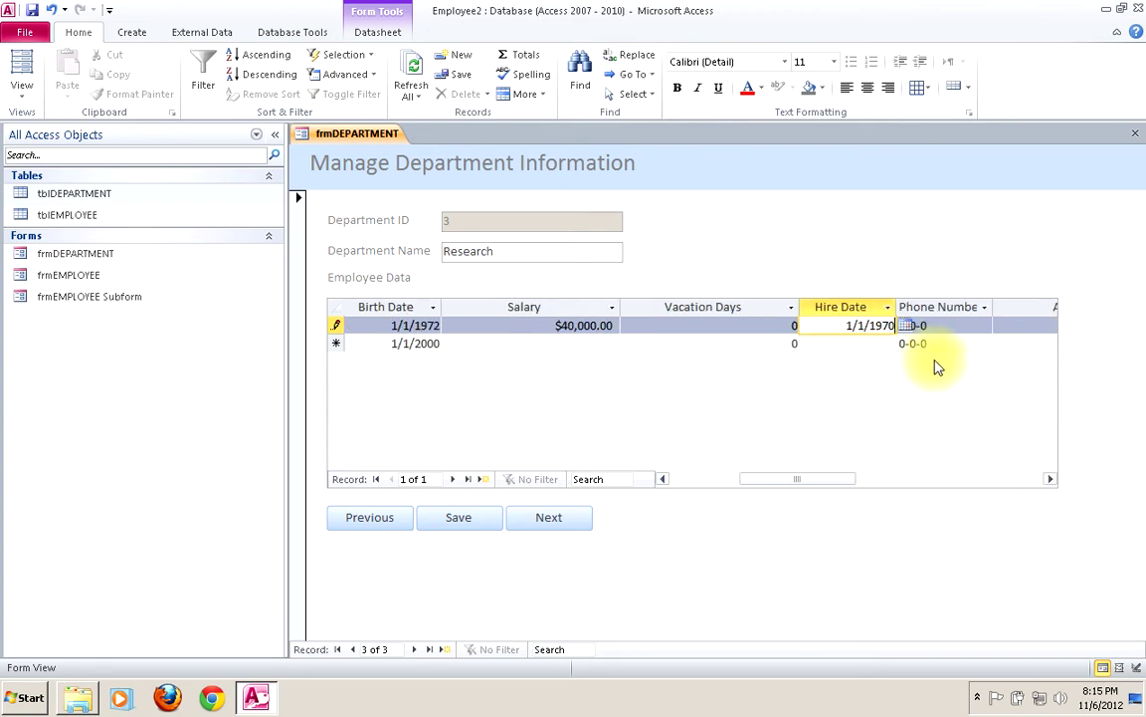
{"action": "left_click", "coordinate": [926, 325]}
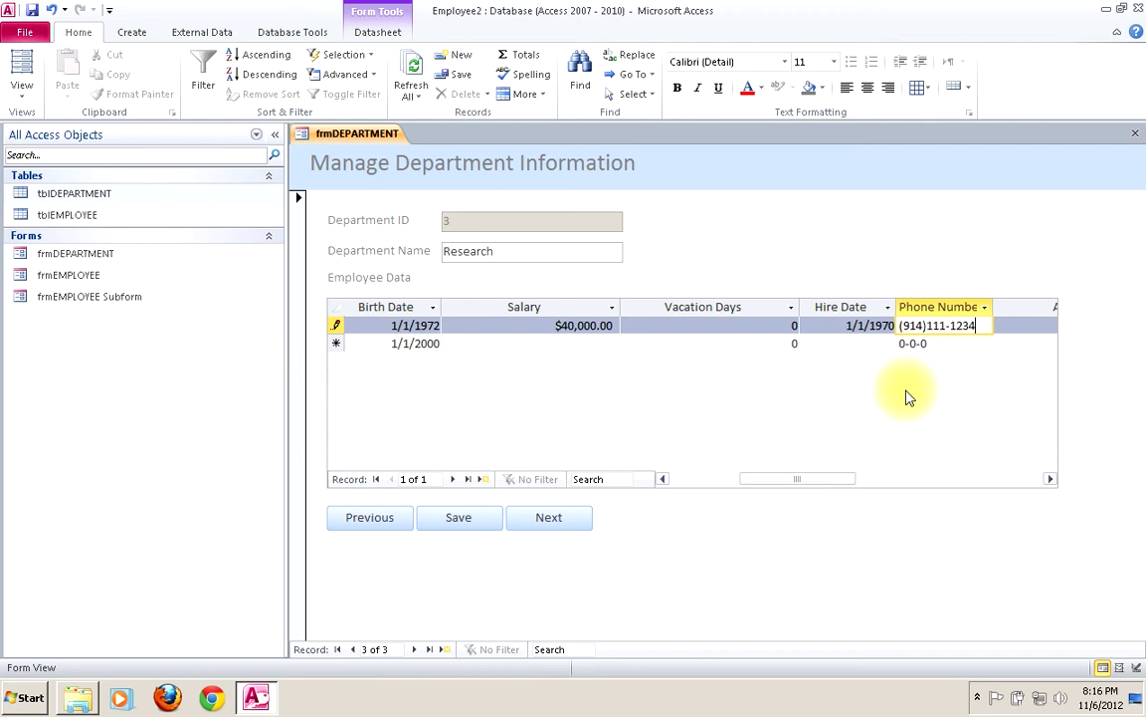
{"action": "key", "text": "Tab"}
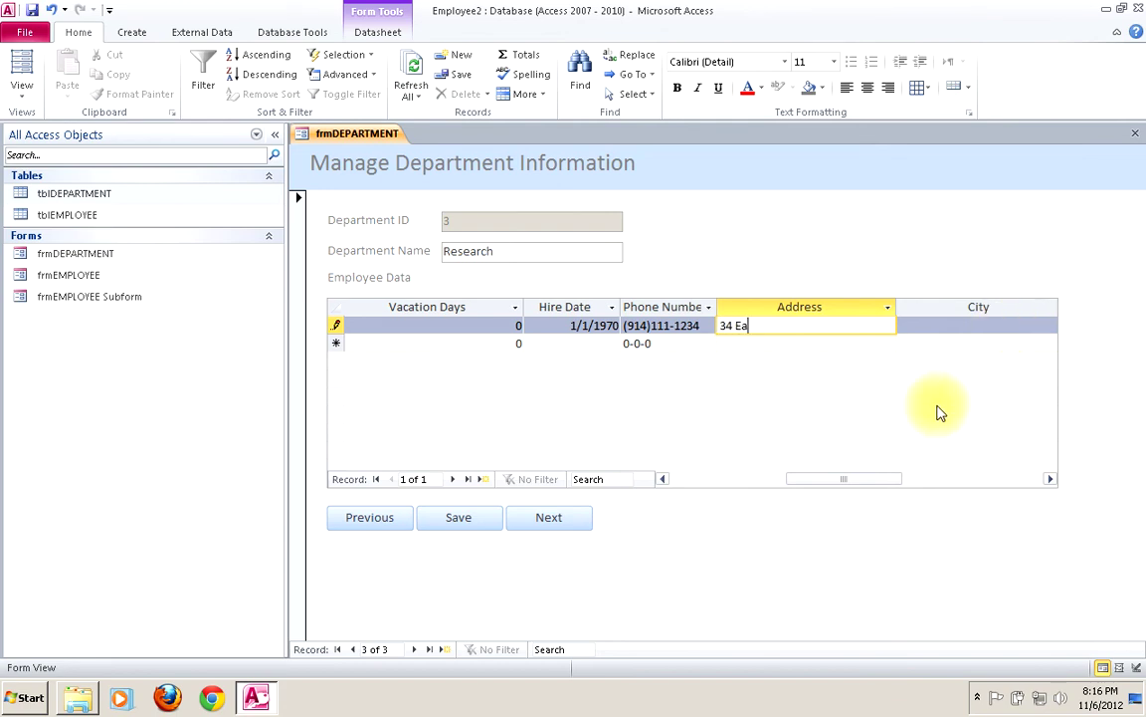
{"action": "left_click", "coordinate": [957, 331]}
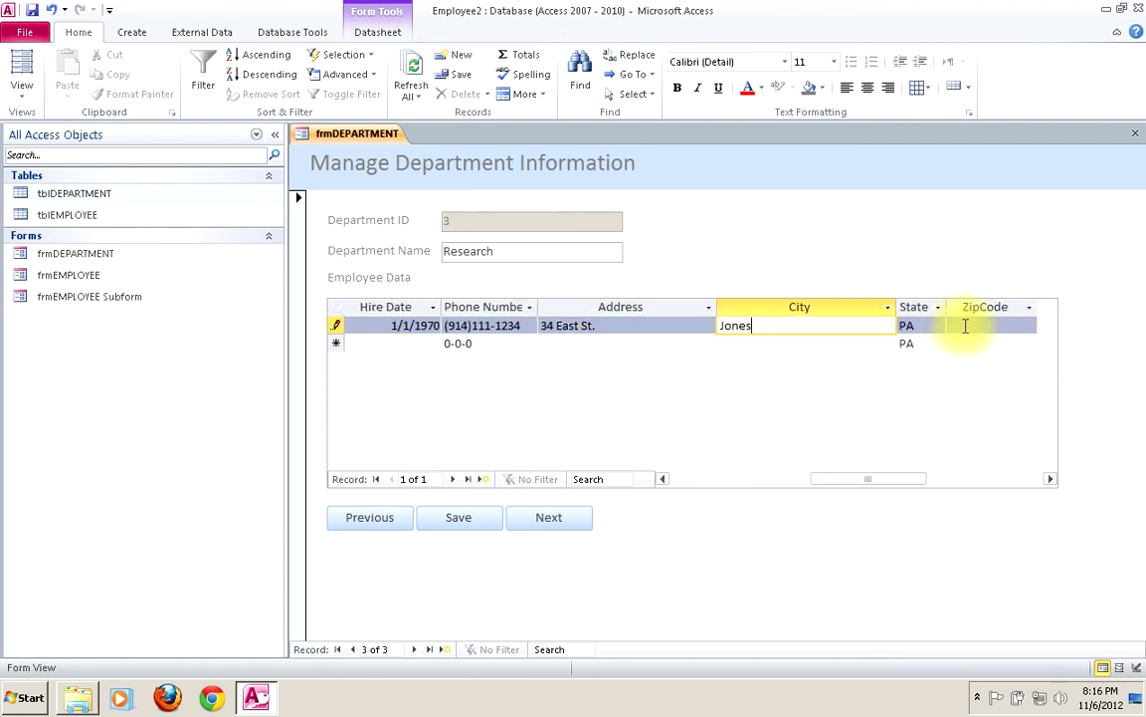
{"action": "left_click", "coordinate": [958, 327]}
{"action": "left_click", "coordinate": [953, 327]}
{"action": "type", "text": "12345-"}
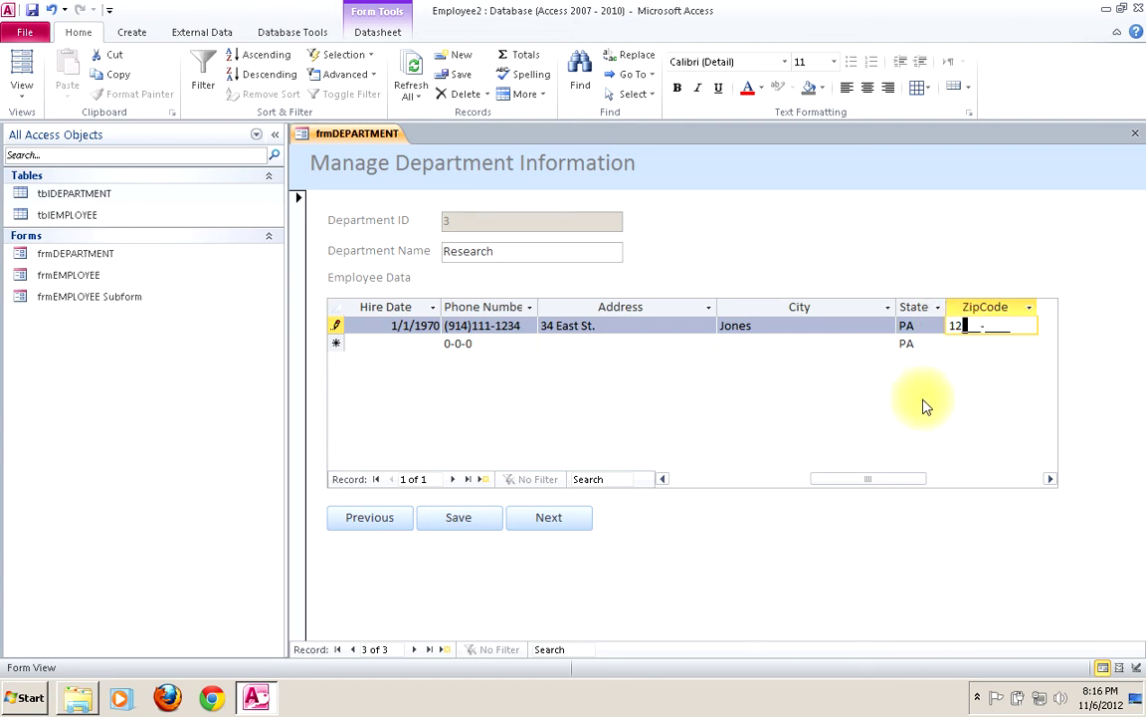
{"action": "left_click", "coordinate": [816, 324]}
{"action": "left_click", "coordinate": [630, 344]}
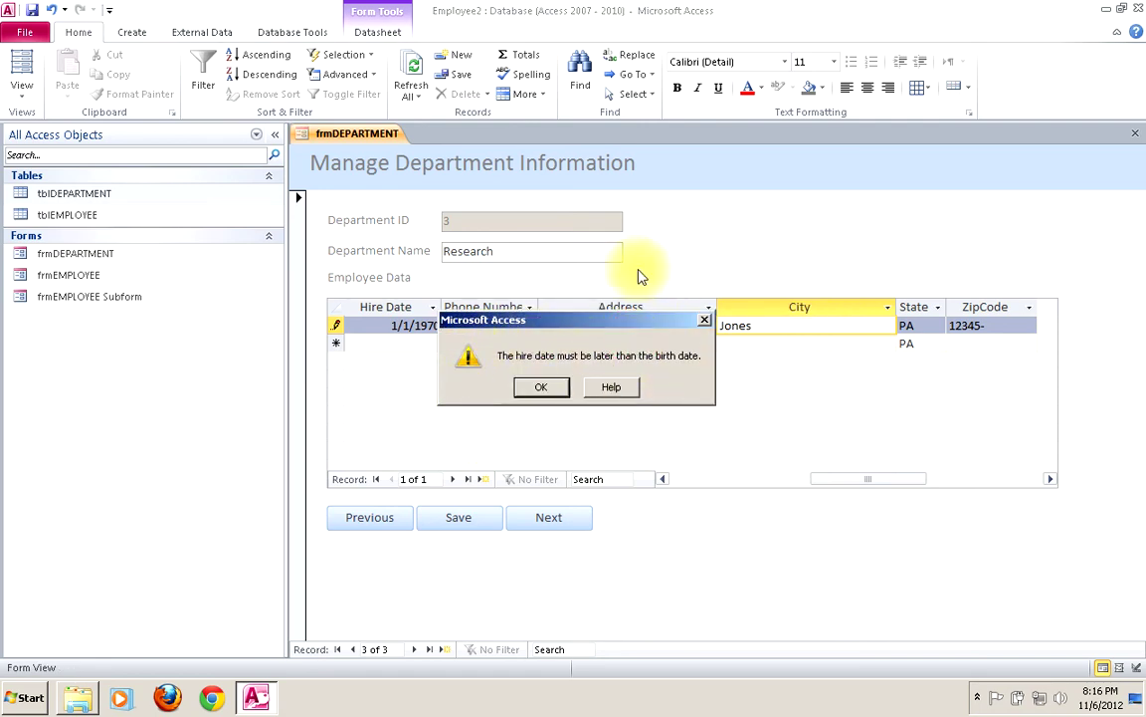
Step: Dismiss the warning, correct the hire date to 1/1/2012, and save the employee record
{"action": "left_click", "coordinate": [543, 388]}
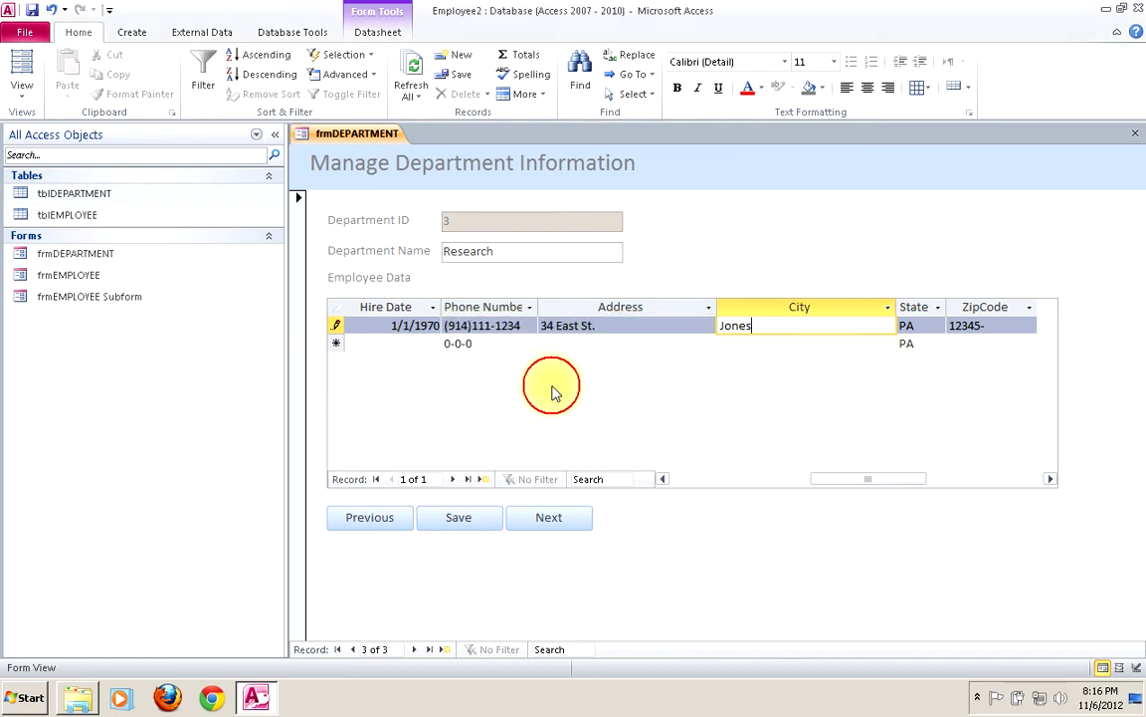
{"action": "left_click", "coordinate": [663, 479]}
{"action": "left_click", "coordinate": [663, 478]}
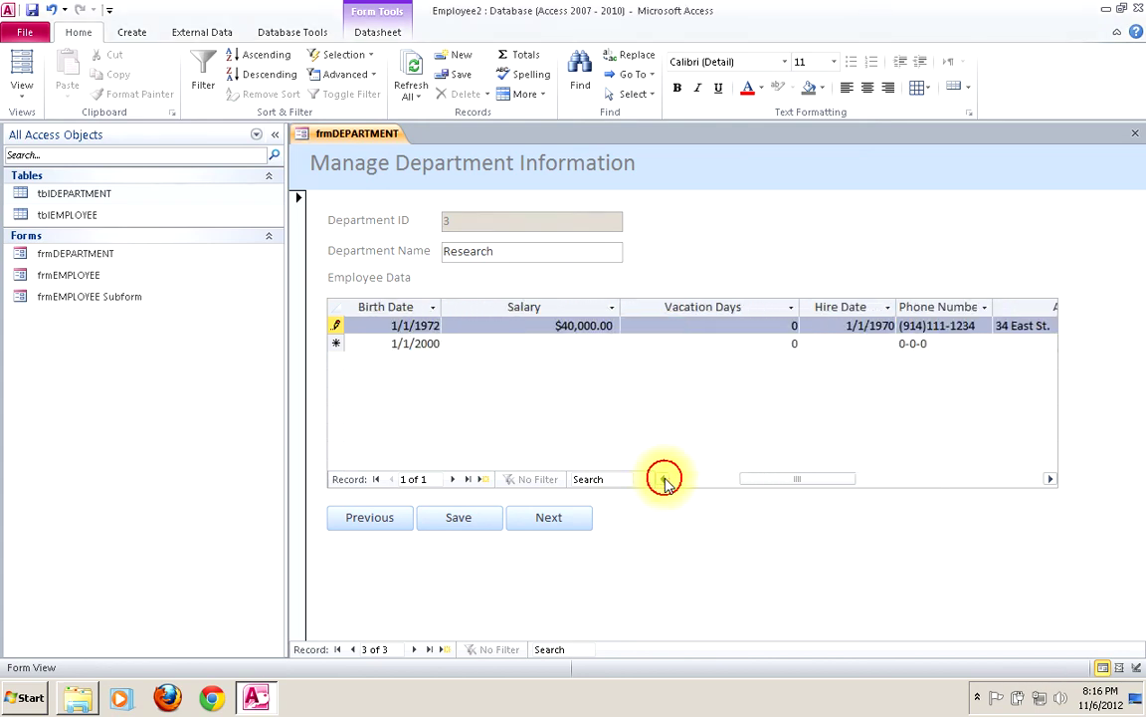
{"action": "left_click", "coordinate": [879, 327]}
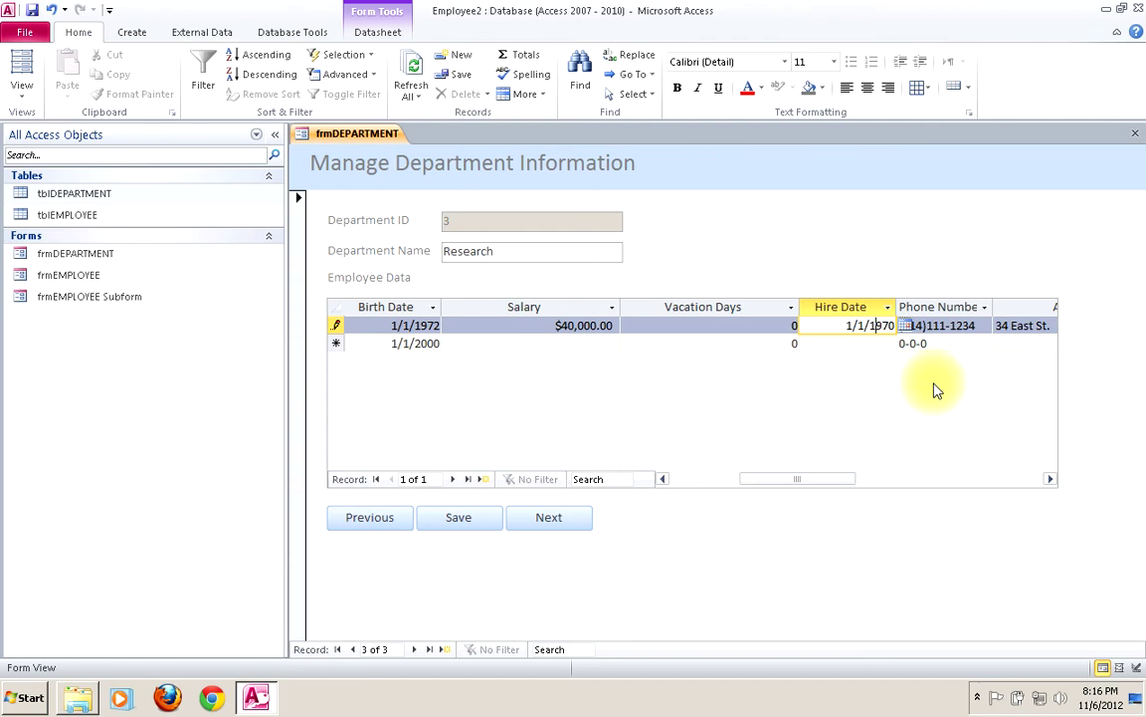
{"action": "key", "text": "BackSpace"}
{"action": "key", "text": "BackSpace"}
{"action": "key", "text": "BackSpace"}
{"action": "key", "text": "BackSpace"}
{"action": "type", "text": "2012"}
{"action": "left_click", "coordinate": [486, 325]}
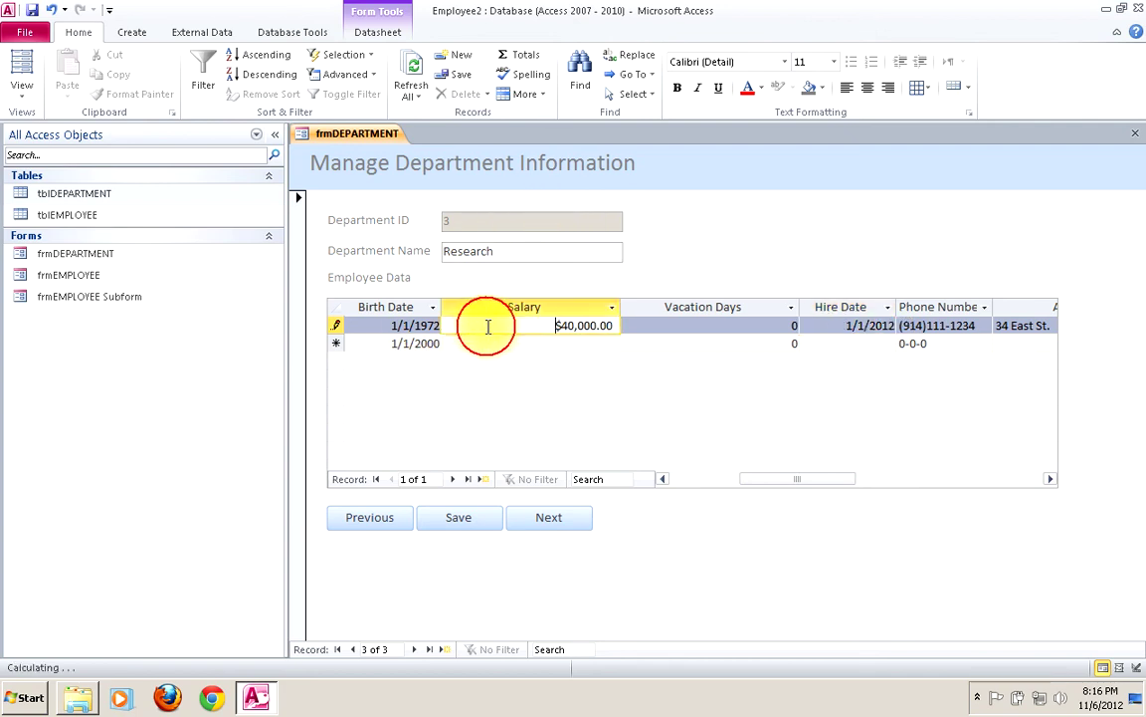
{"action": "left_click", "coordinate": [454, 521]}
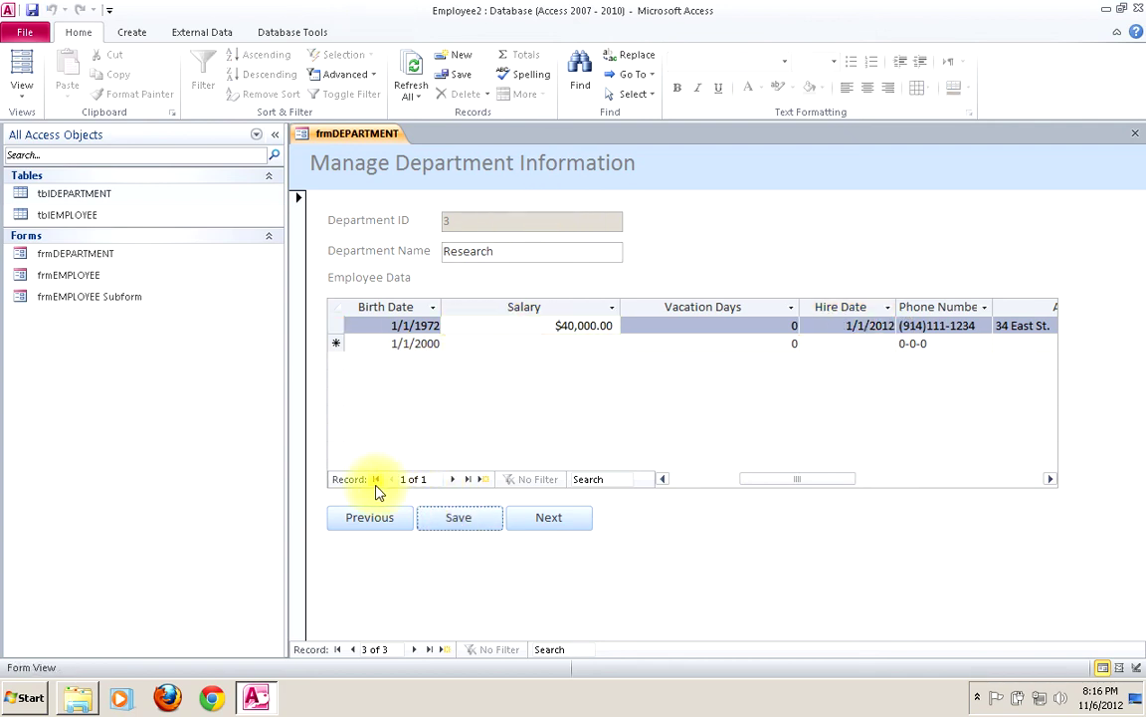
Step: Open tblEMPLOYEE in Datasheet View to see new employee ID 11 among the records
{"action": "left_click", "coordinate": [662, 478]}
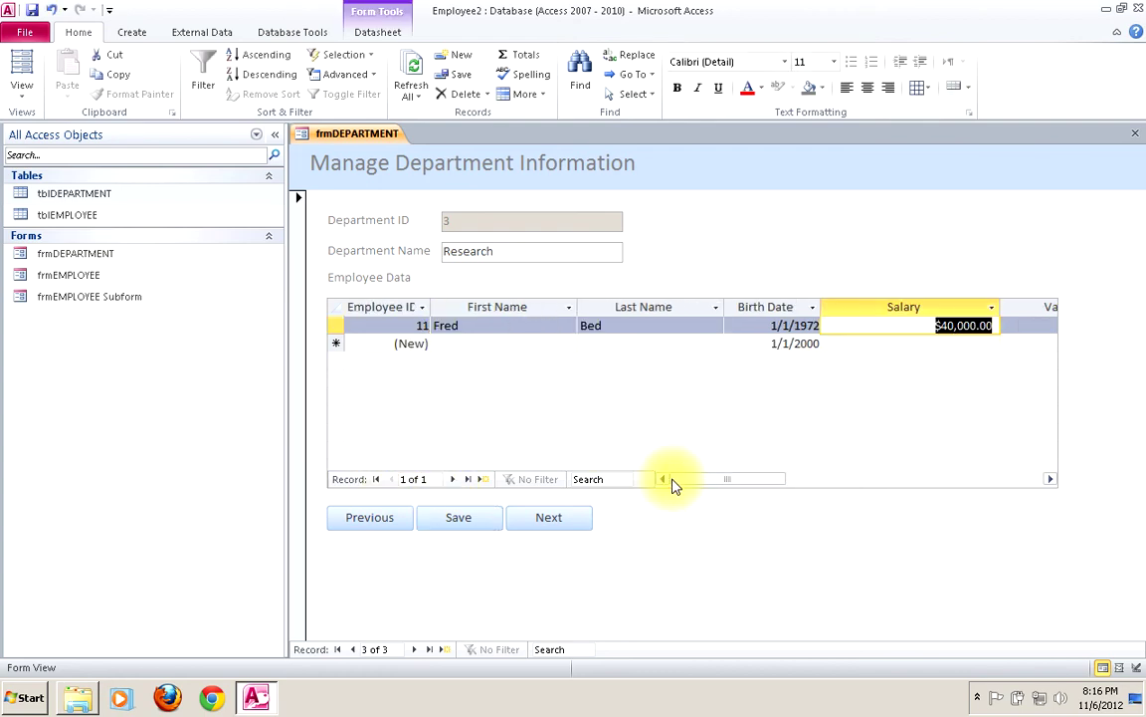
{"action": "left_click", "coordinate": [472, 325]}
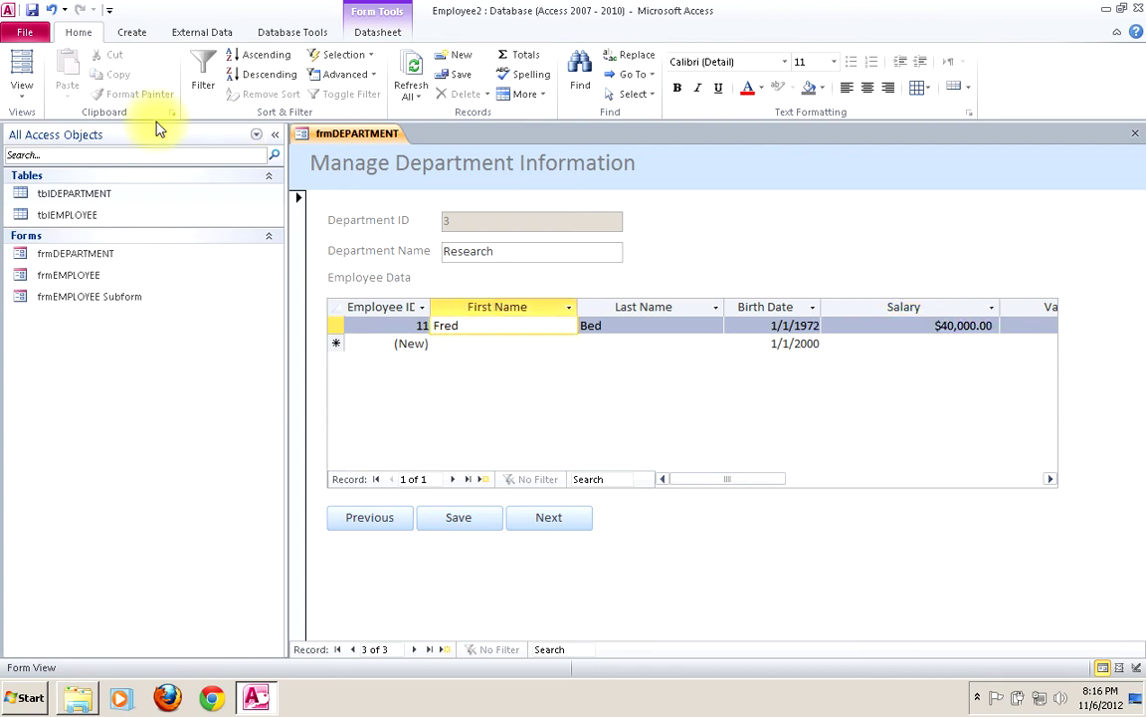
{"action": "double_click", "coordinate": [57, 221]}
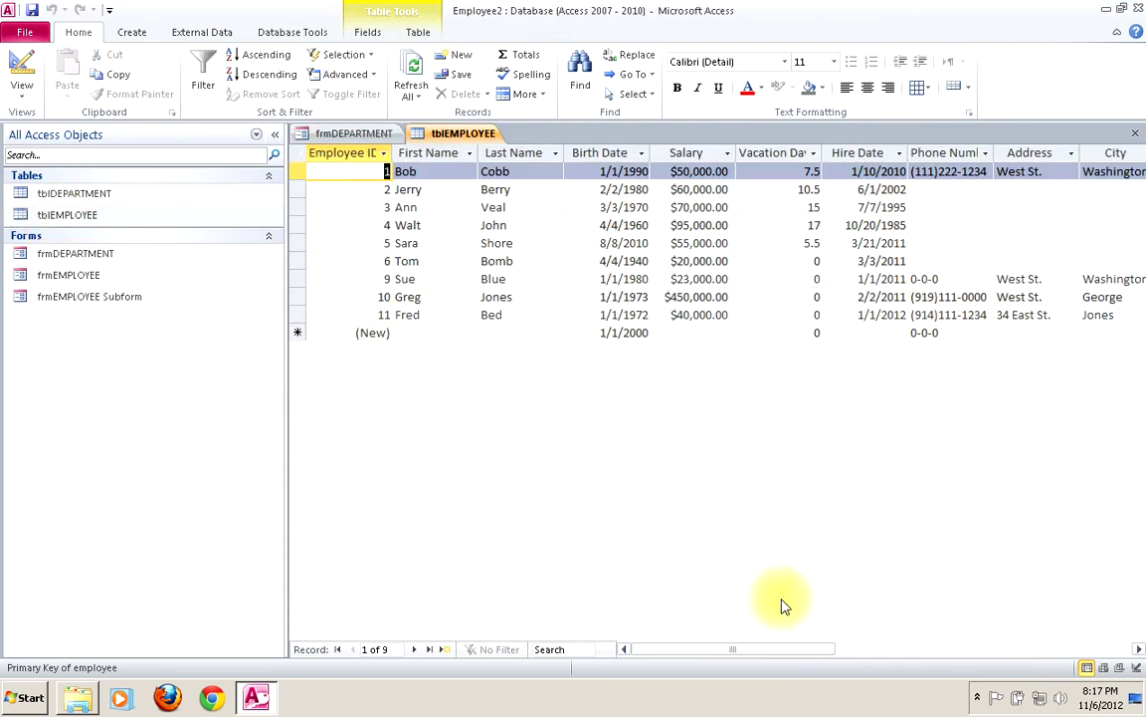
Step: Scroll tblEMPLOYEE right to the Department column, then close the table
{"action": "left_click", "coordinate": [1139, 650]}
{"action": "left_click", "coordinate": [1138, 651]}
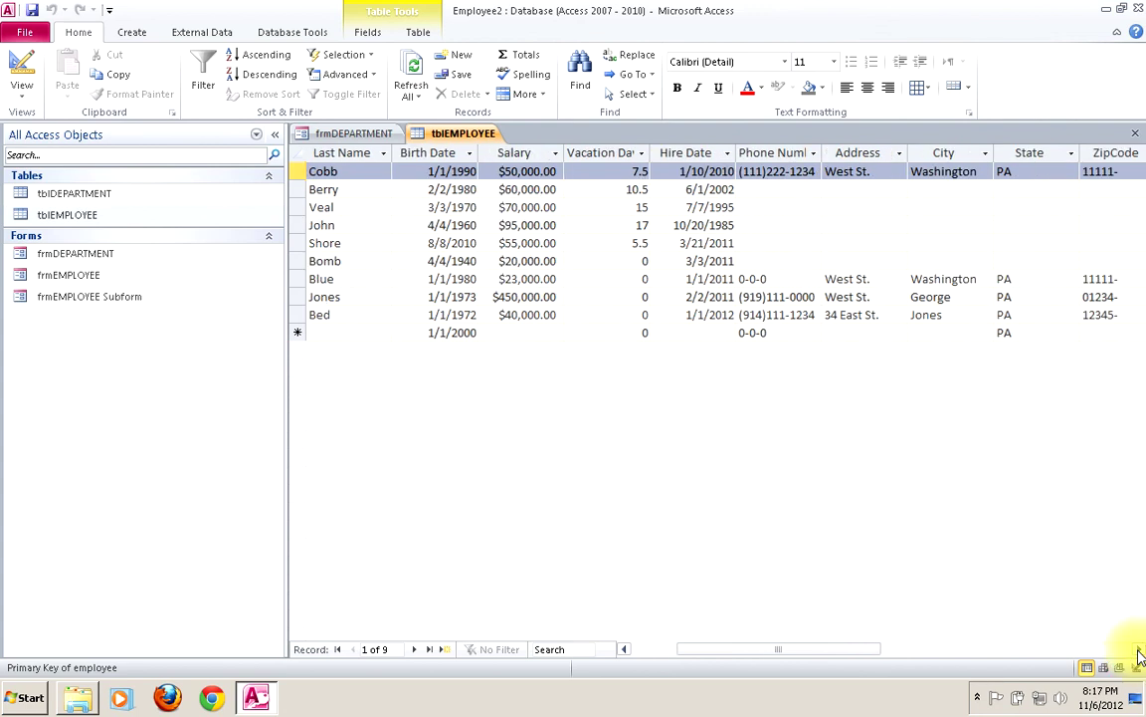
{"action": "left_click", "coordinate": [1139, 653]}
{"action": "left_click", "coordinate": [1139, 653]}
{"action": "left_click", "coordinate": [1138, 653]}
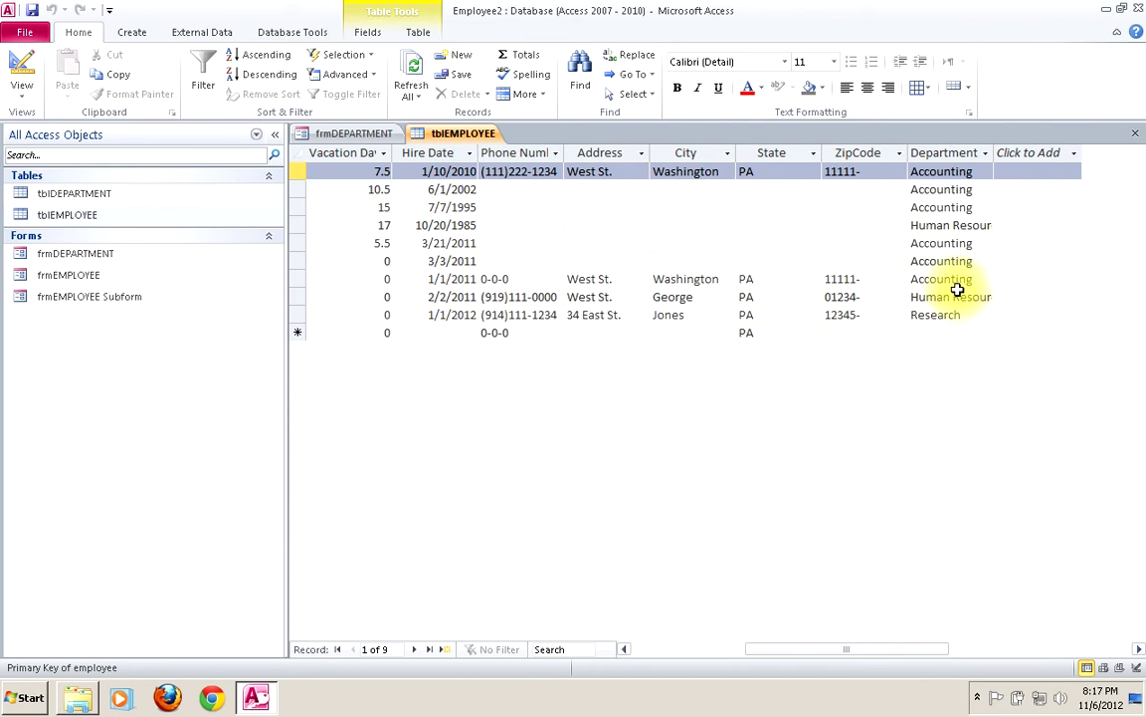
{"action": "right_click", "coordinate": [461, 134]}
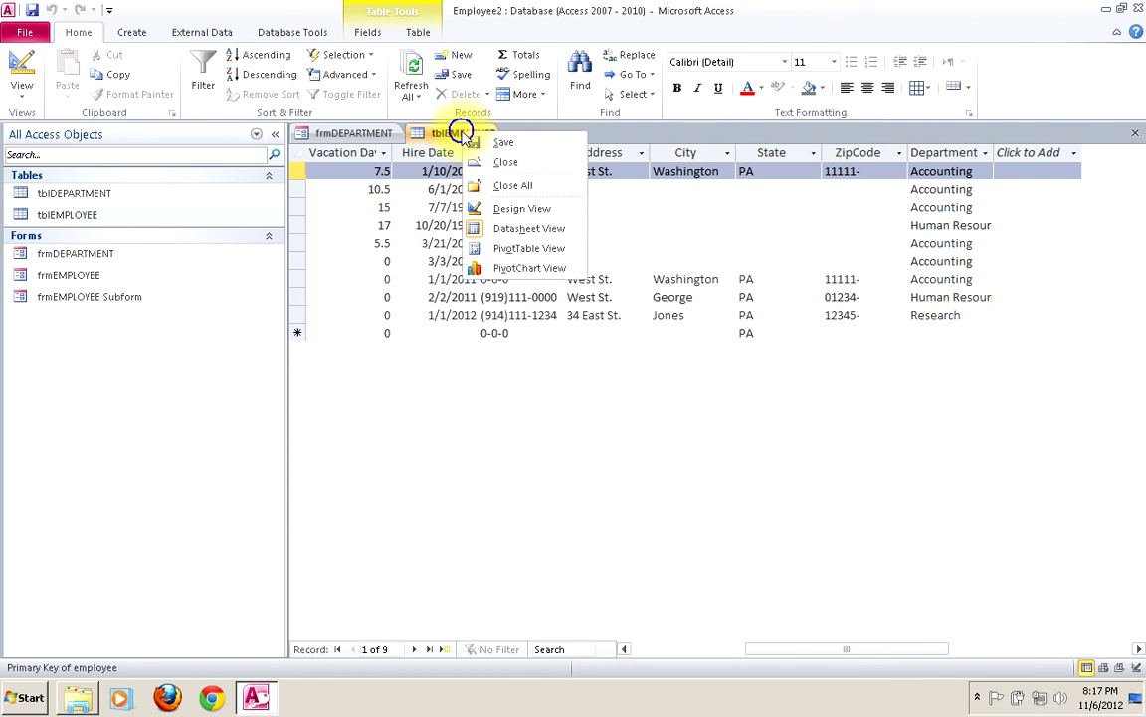
{"action": "left_click", "coordinate": [491, 165]}
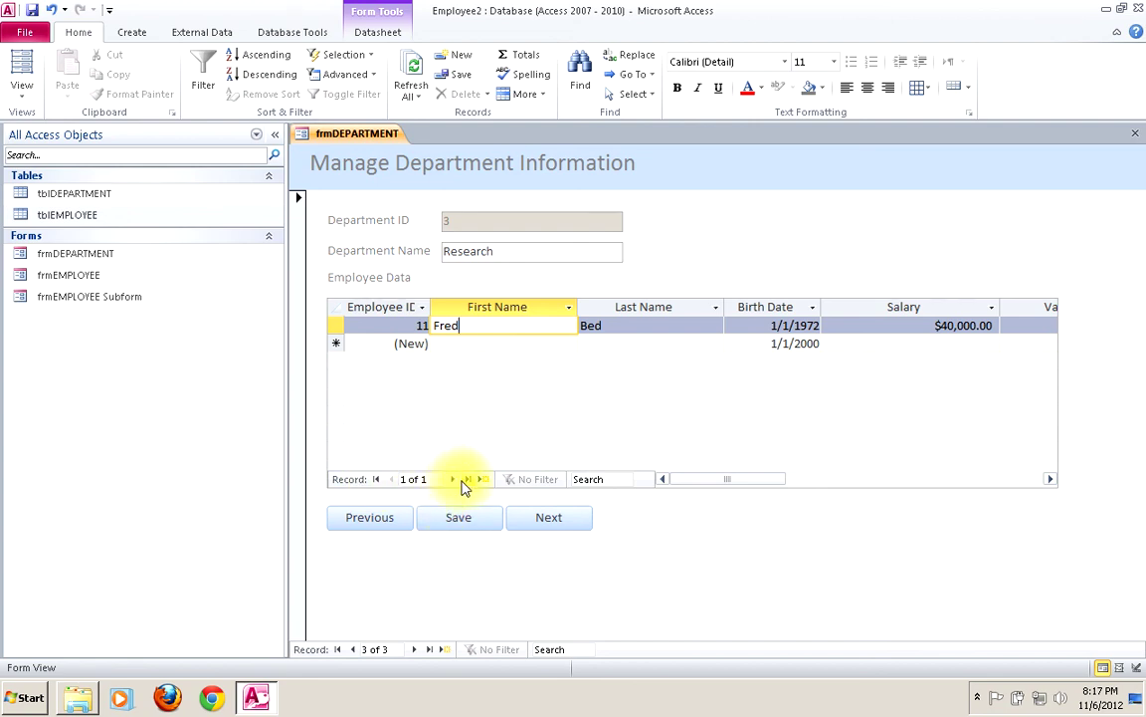
Step: Go back from Research through Human Resources to Accounting, record 1 of 3
{"action": "left_click", "coordinate": [661, 480]}
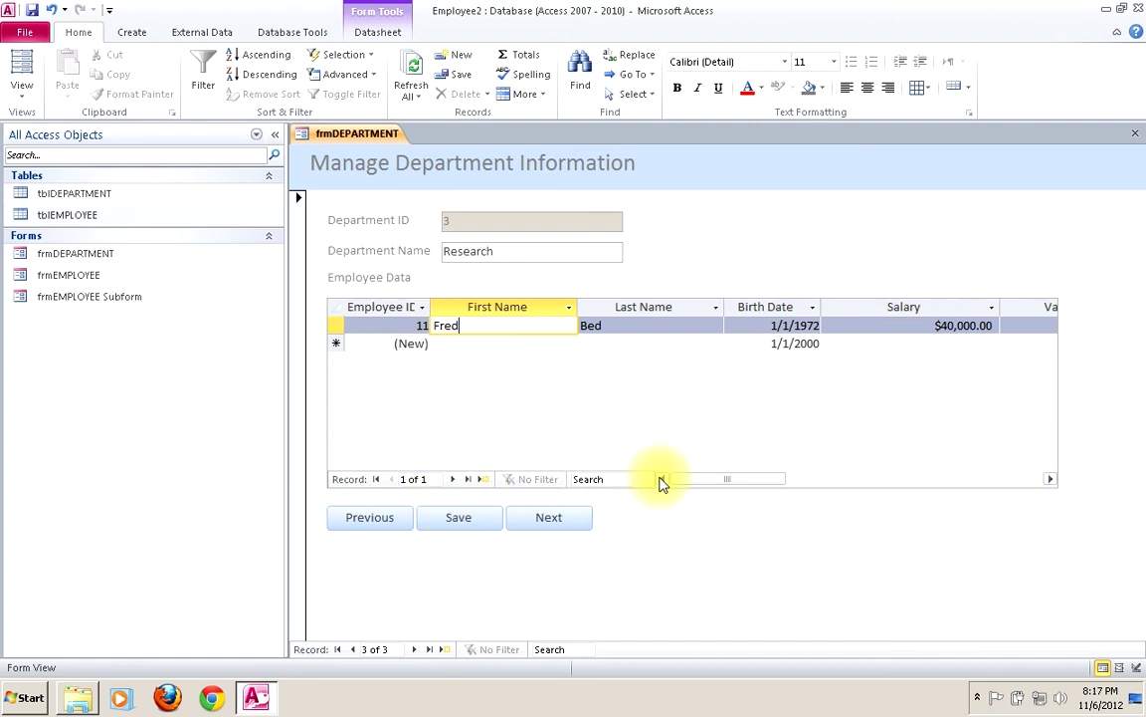
{"action": "left_click", "coordinate": [386, 525]}
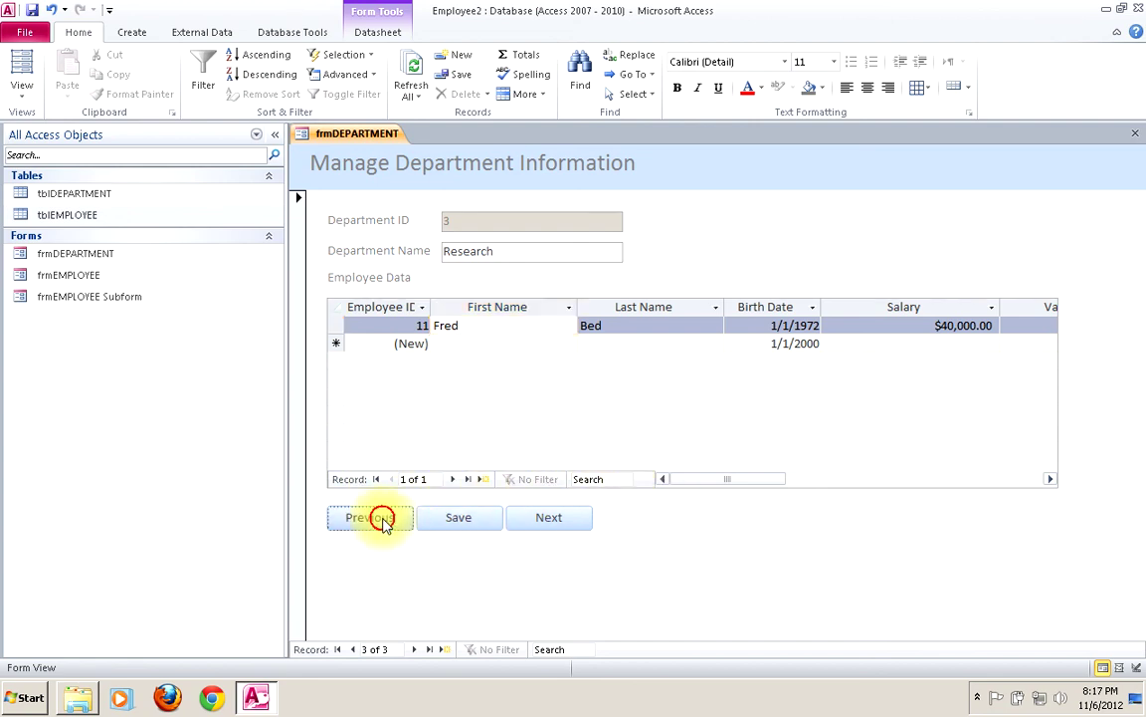
{"action": "left_click", "coordinate": [386, 525]}
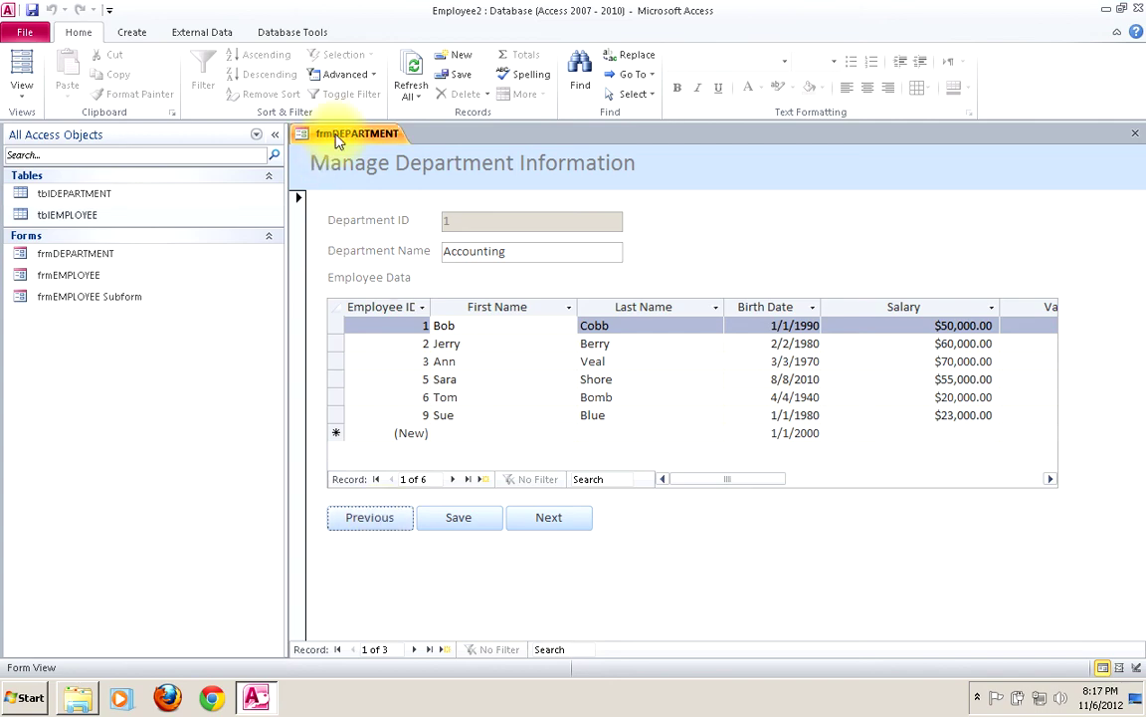
{"action": "left_click", "coordinate": [22, 95]}
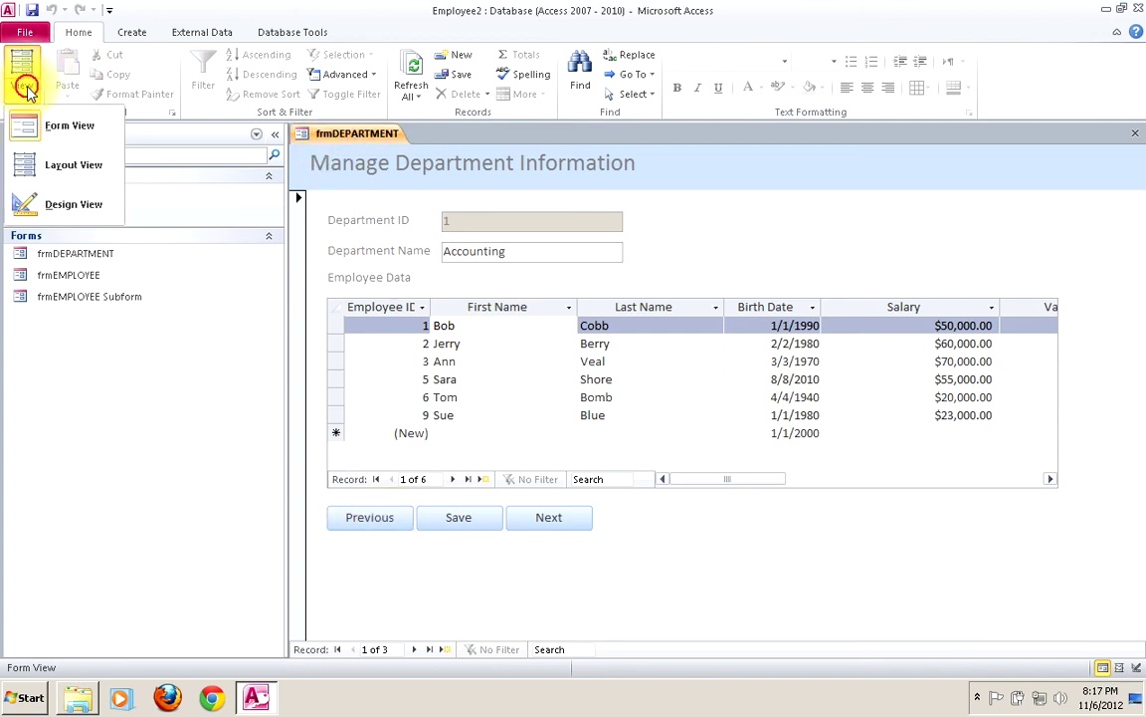
Step: Set the employee subform's Enabled property to No in Design View, save, and return to Form View
{"action": "left_click", "coordinate": [41, 203]}
{"action": "left_click", "coordinate": [660, 403]}
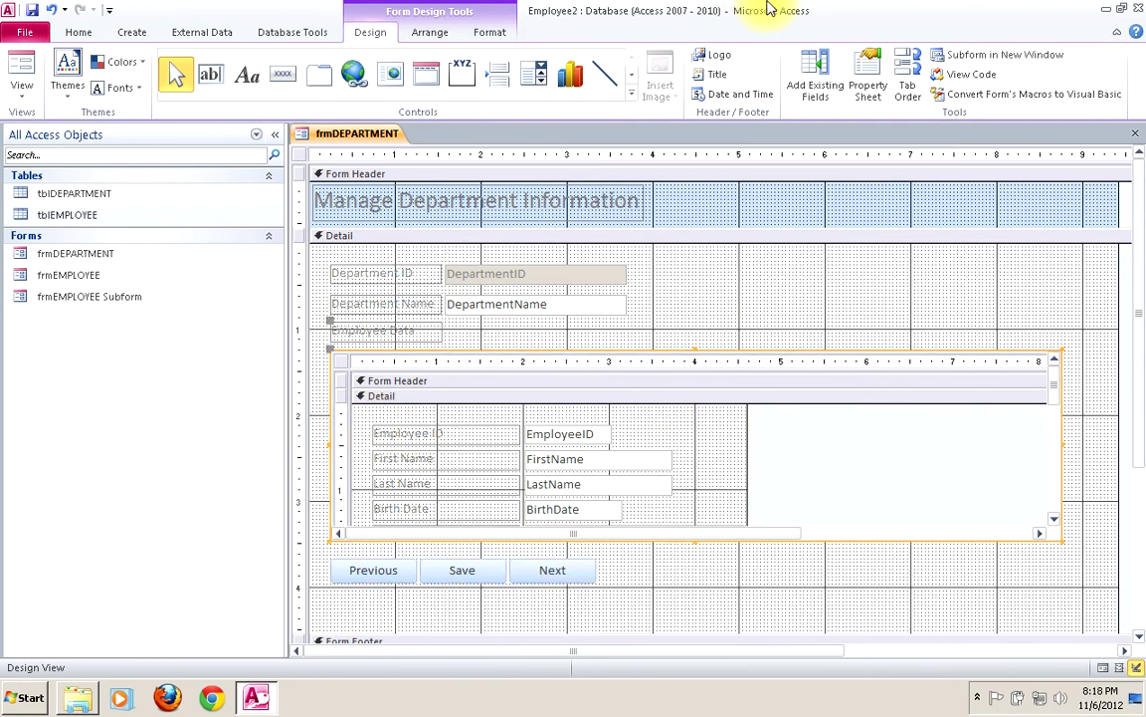
{"action": "left_click", "coordinate": [870, 62]}
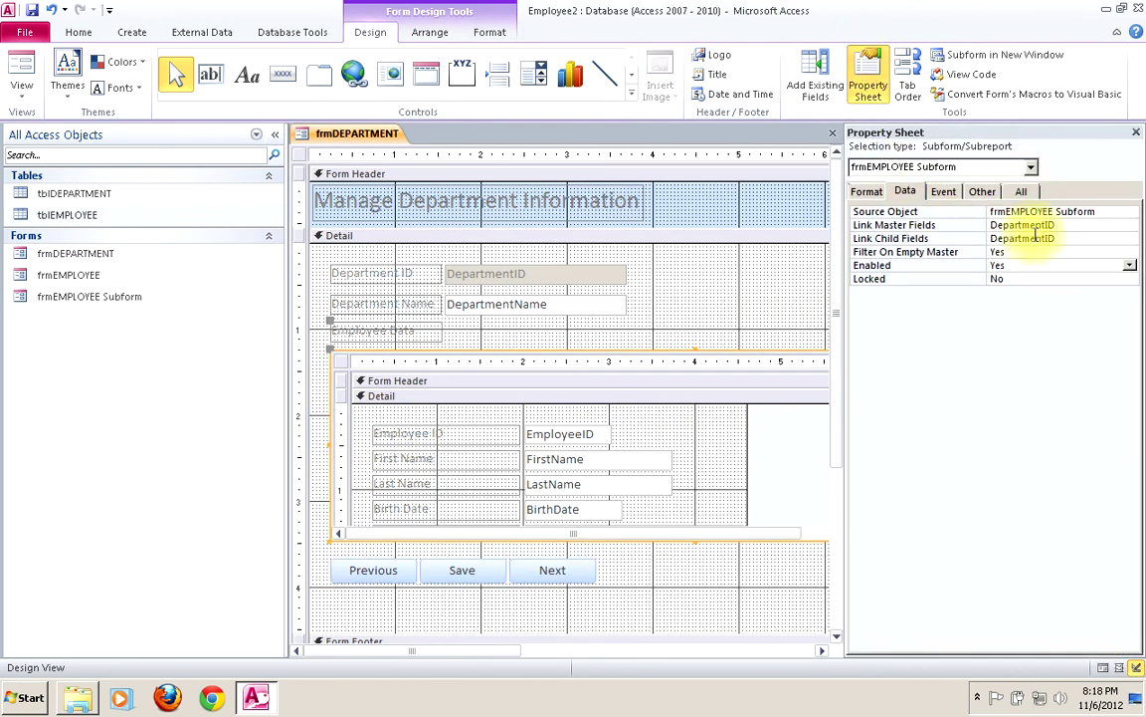
{"action": "left_click", "coordinate": [1130, 265]}
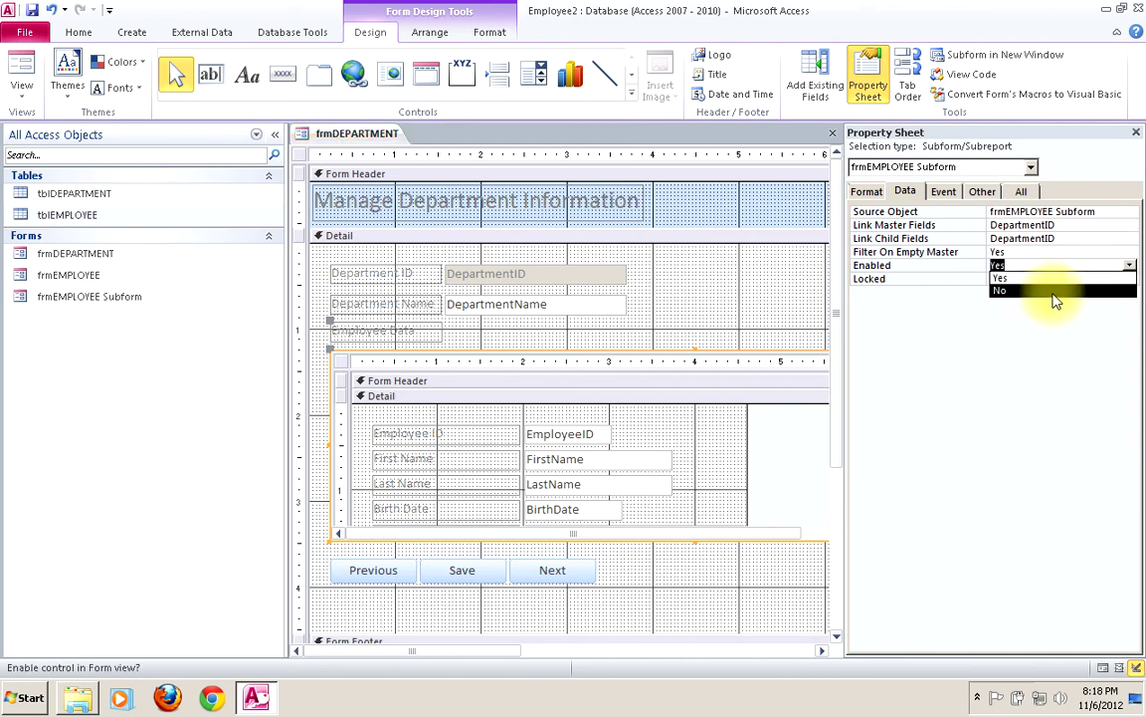
{"action": "left_click", "coordinate": [1057, 290]}
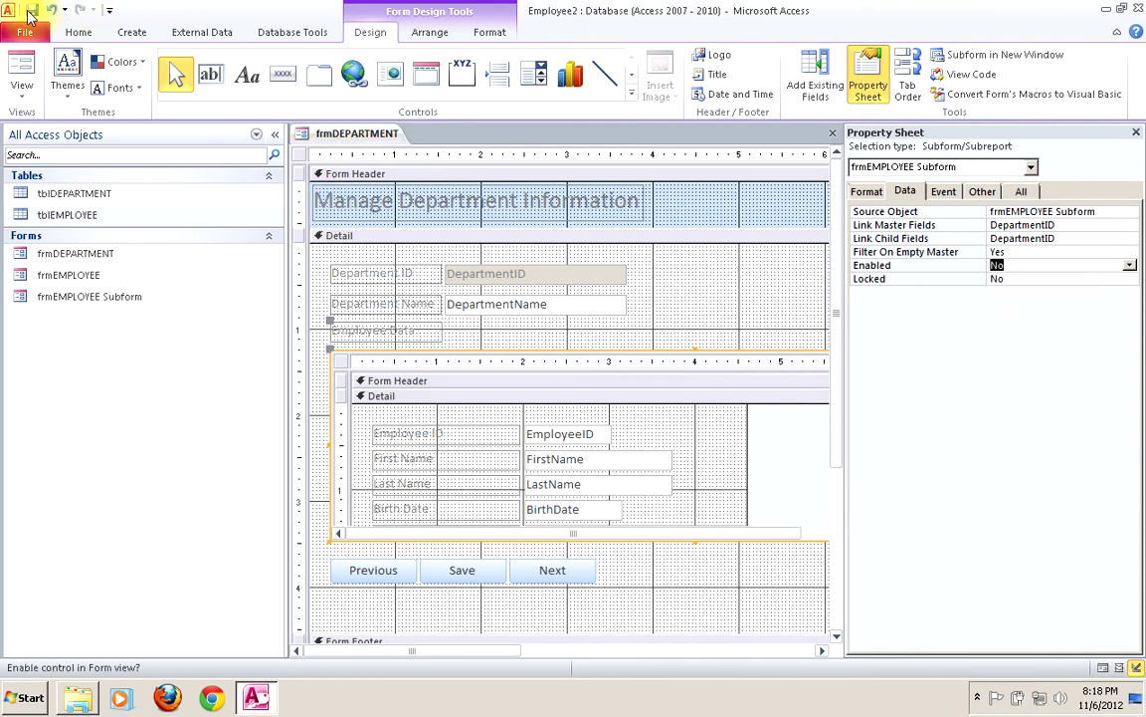
{"action": "left_click", "coordinate": [1135, 132]}
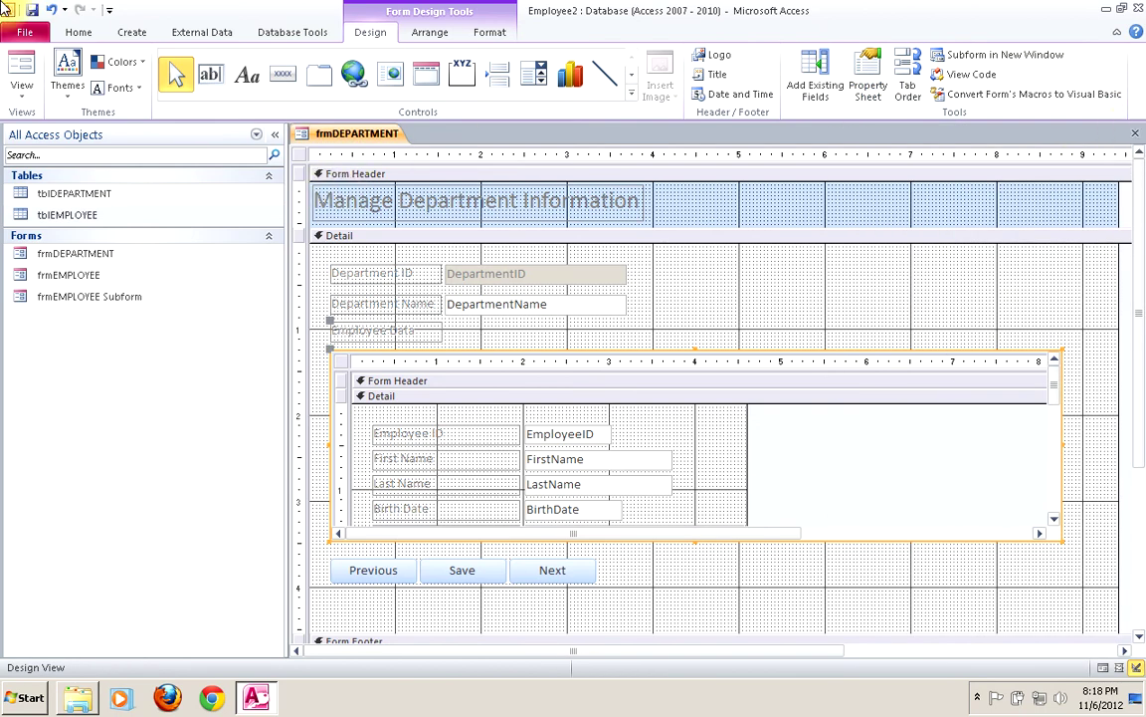
{"action": "left_click", "coordinate": [34, 10]}
{"action": "left_click", "coordinate": [21, 68]}
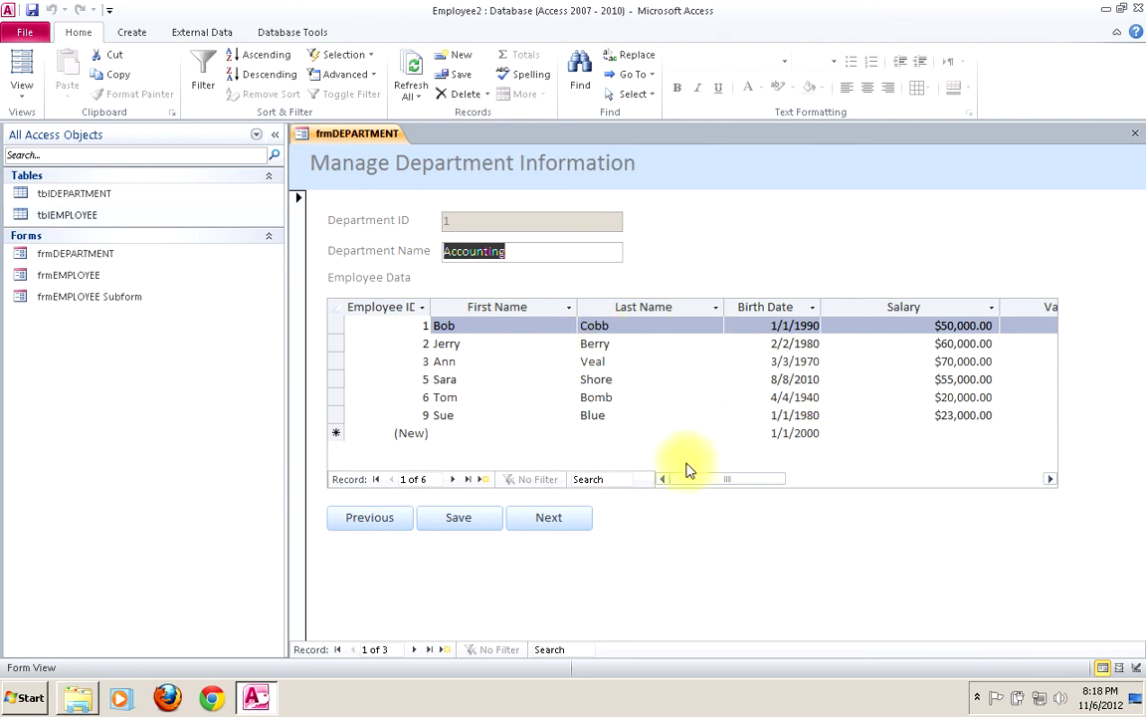
Step: Page forward through Human Resources and Research to a blank new department record, 4 of 4
{"action": "left_click", "coordinate": [564, 524]}
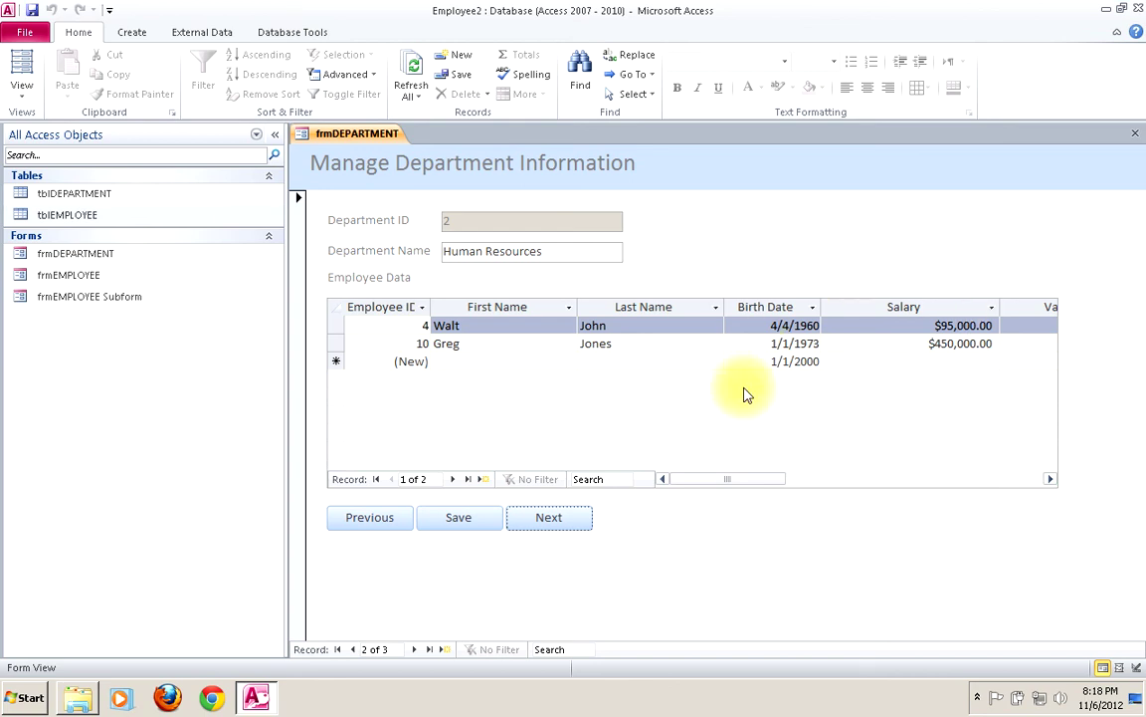
{"action": "left_click", "coordinate": [551, 517]}
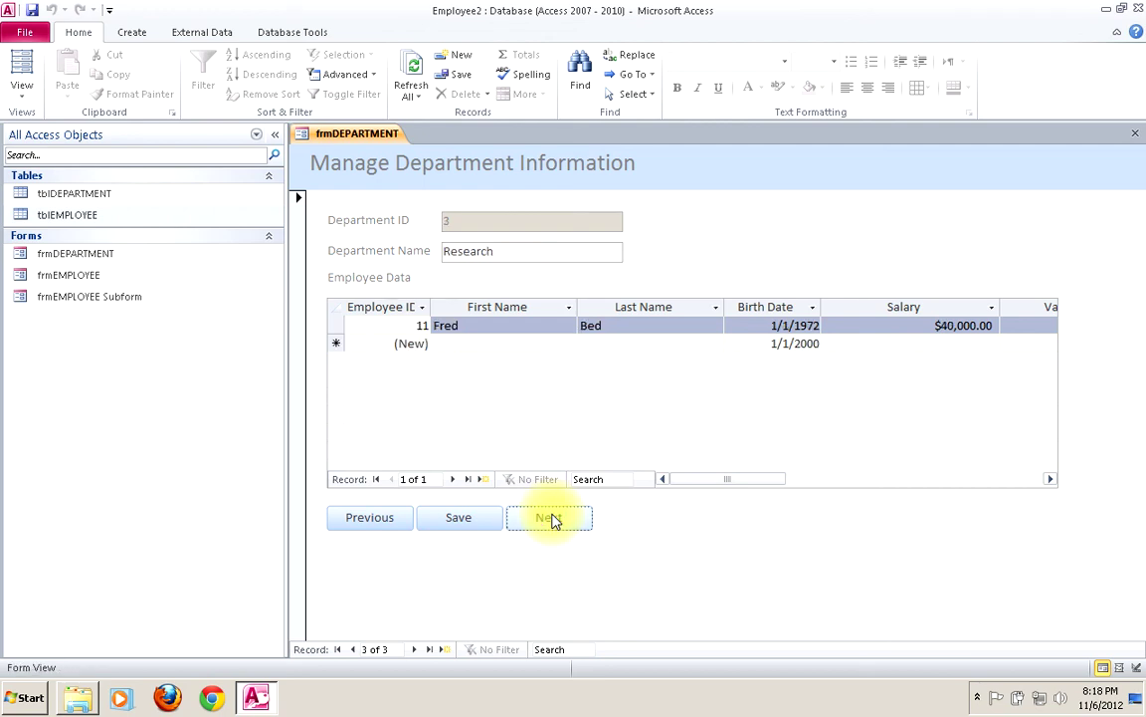
{"action": "left_click", "coordinate": [550, 517]}
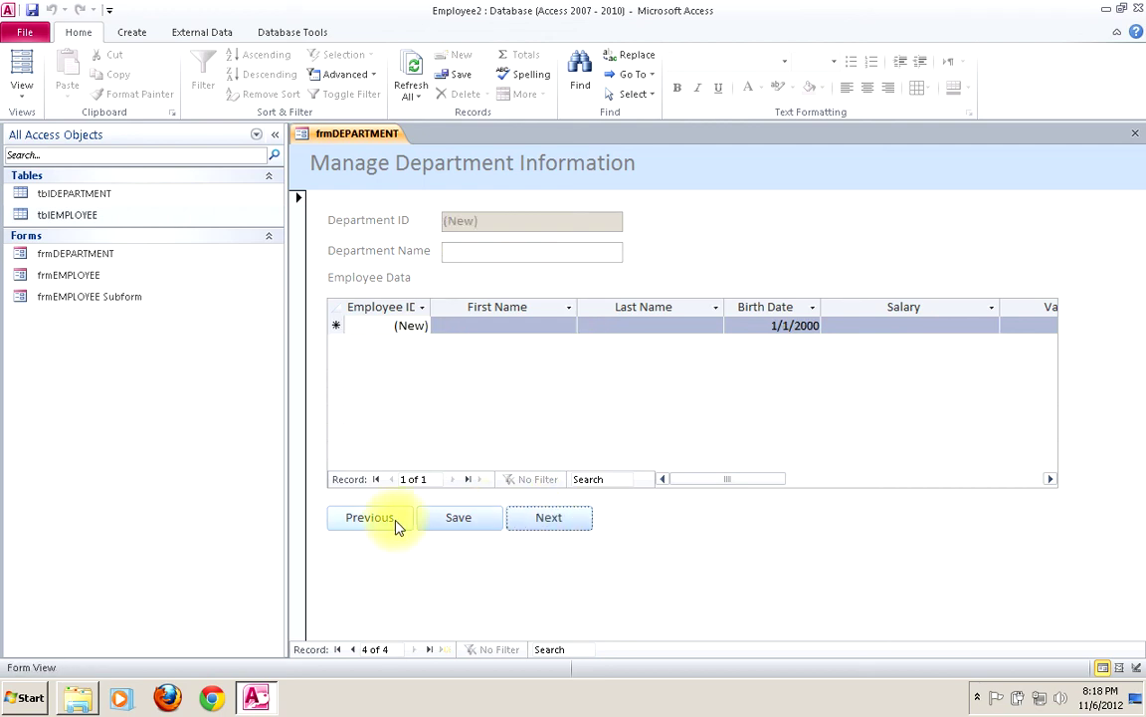
Step: Name the new department 'Information Tech' and save it as Department ID 6
{"action": "left_click", "coordinate": [494, 250]}
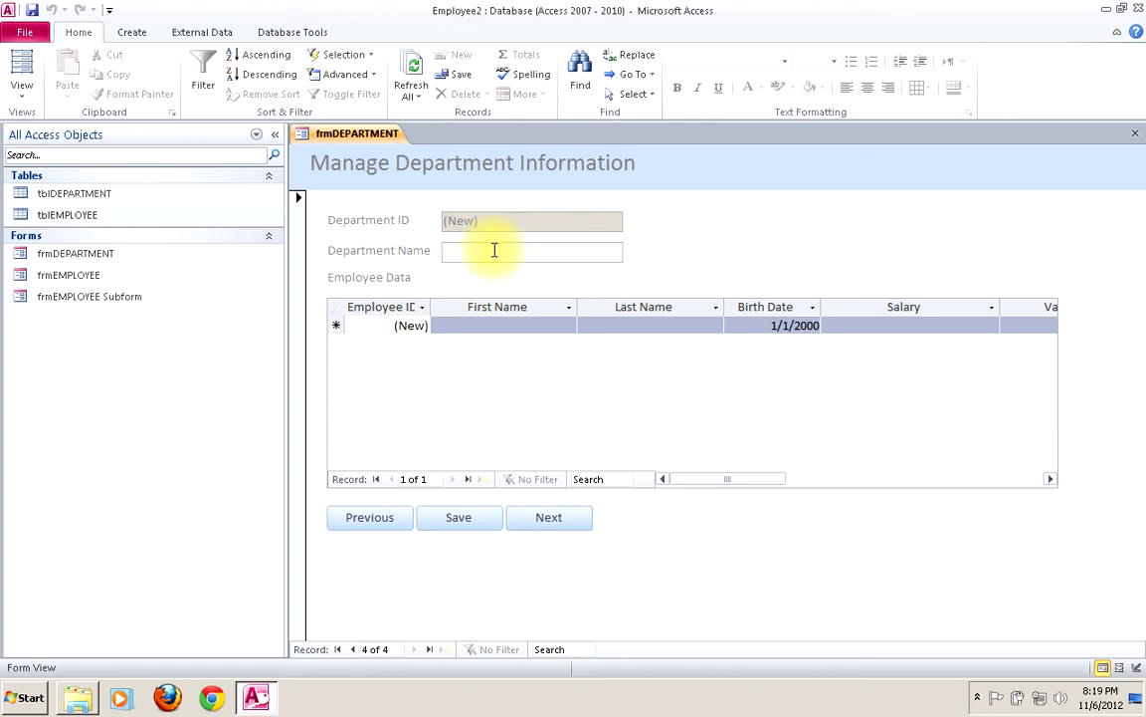
{"action": "type", "text": "In"}
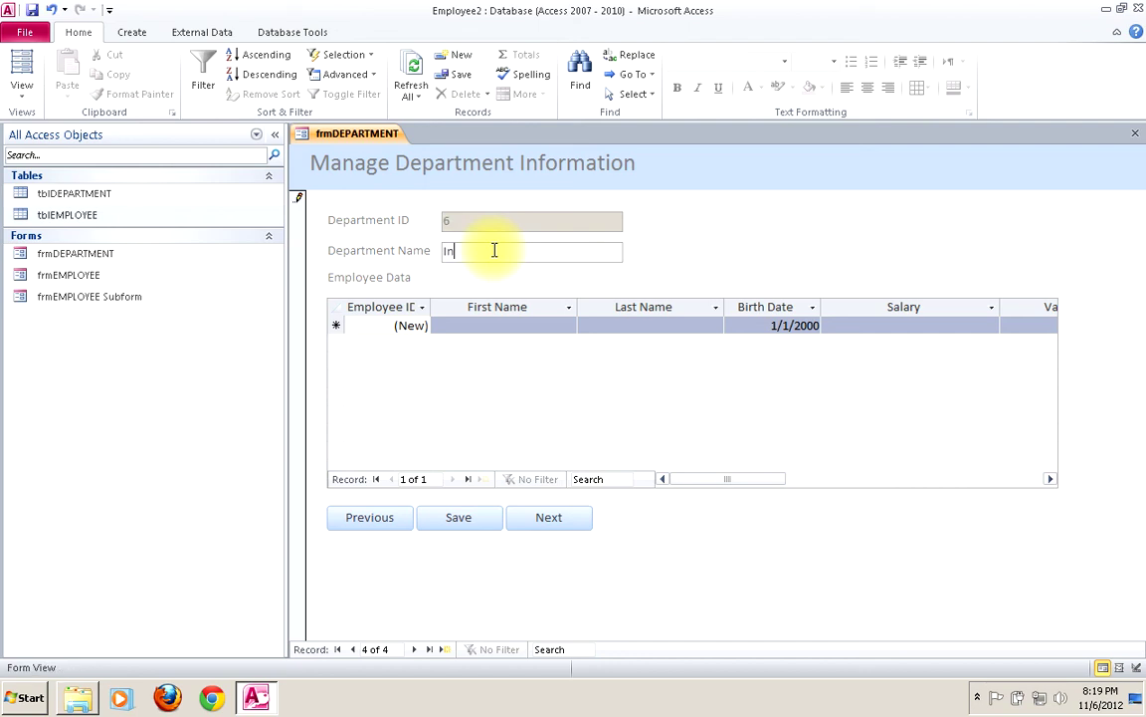
{"action": "type", "text": "formation Tech"}
{"action": "key", "text": "BackSpace"}
{"action": "key", "text": "BackSpace"}
{"action": "key", "text": "BackSpace"}
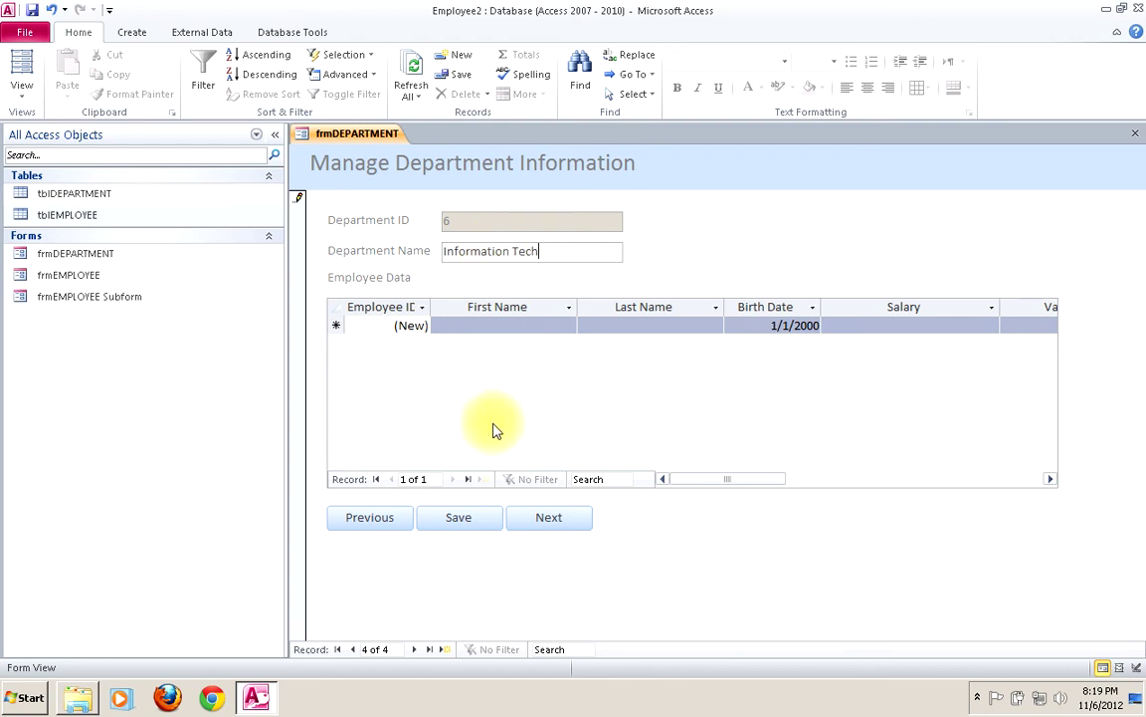
{"action": "left_click", "coordinate": [481, 524]}
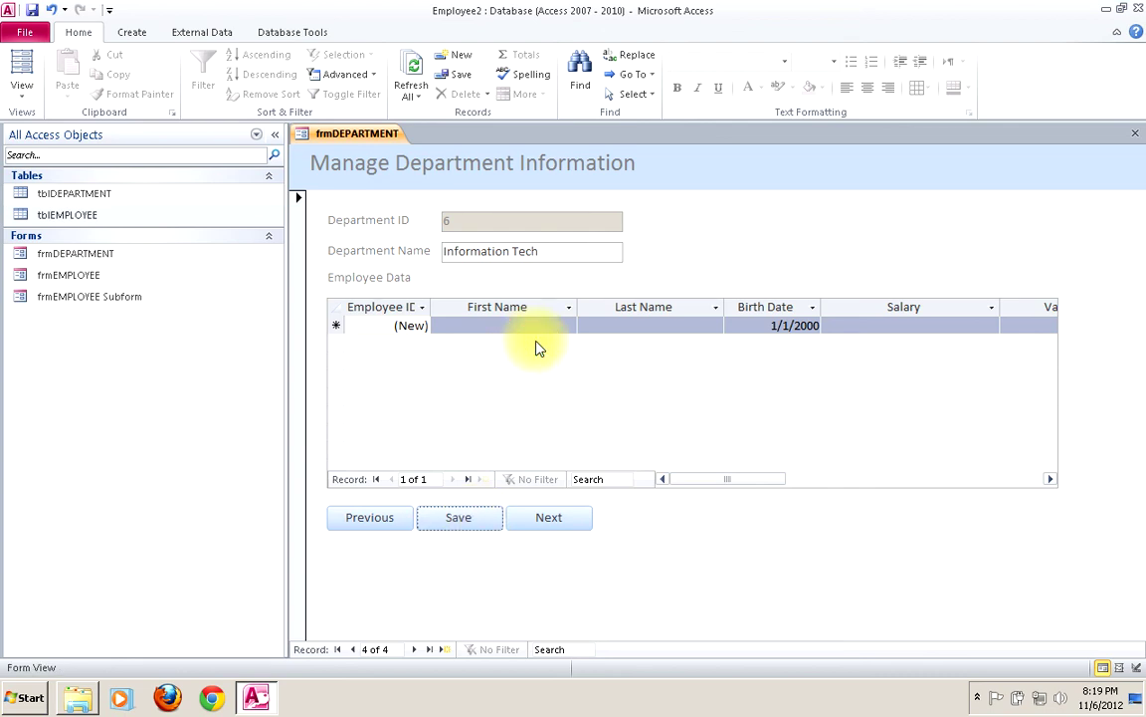
Step: Step back through Research and Human Resources to Accounting, then dismiss the 'can't go to the specified record' warning
{"action": "left_click", "coordinate": [370, 517]}
{"action": "left_click", "coordinate": [369, 517]}
{"action": "left_click", "coordinate": [370, 518]}
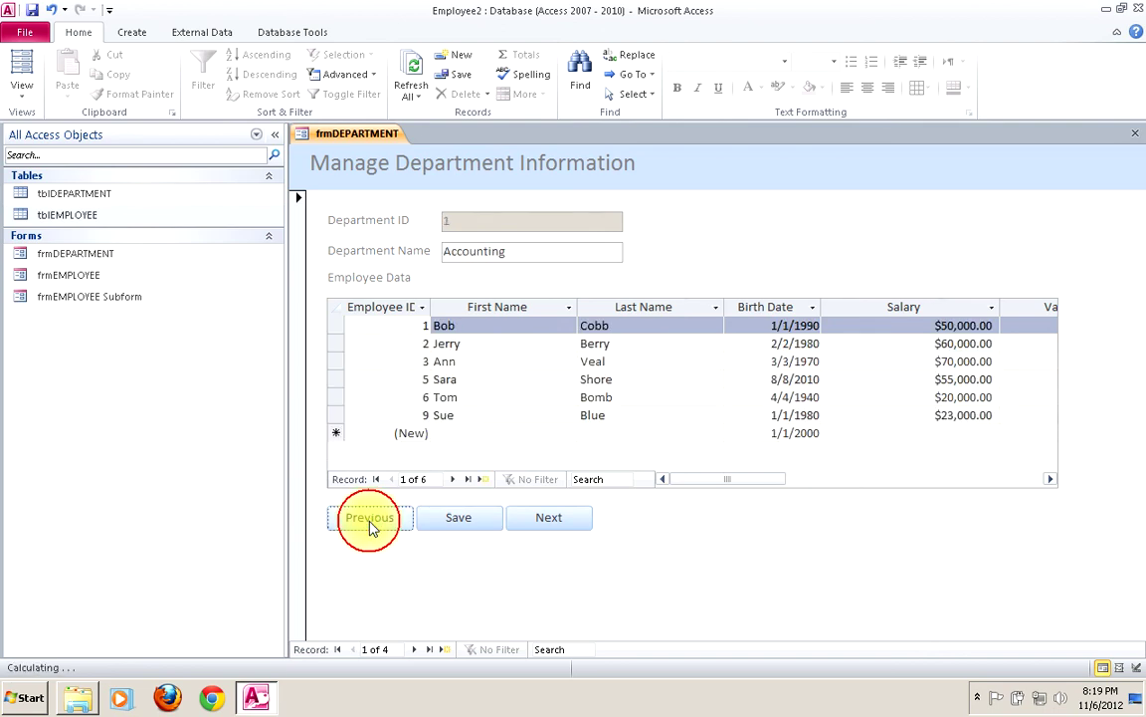
{"action": "left_click", "coordinate": [369, 519]}
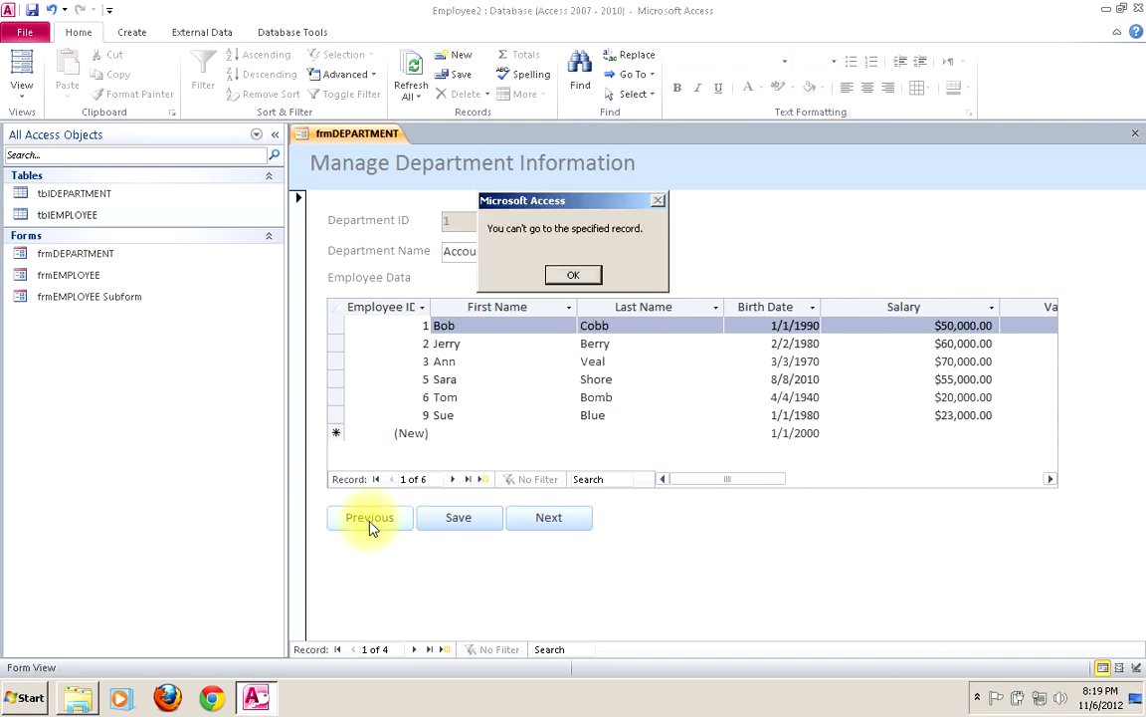
{"action": "left_click", "coordinate": [588, 281]}
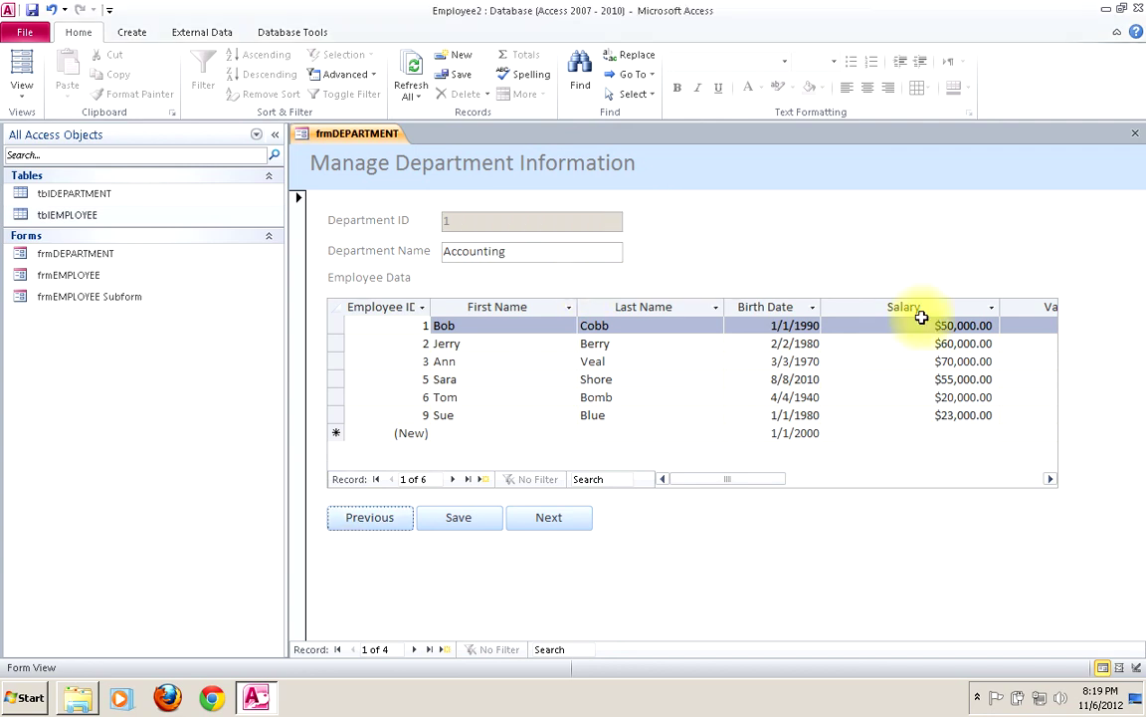